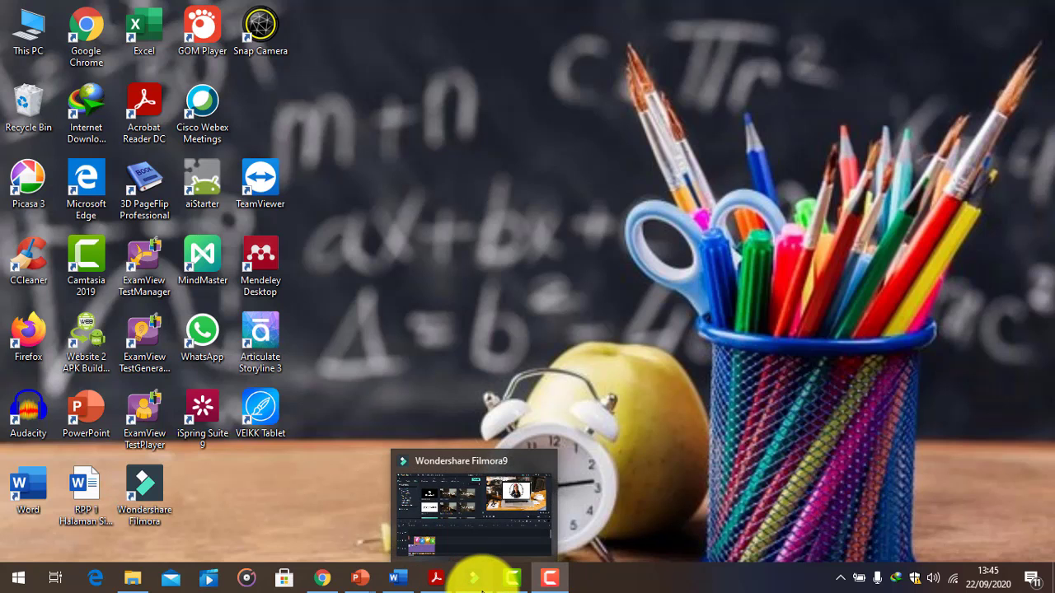
# - Switch to Wondershare Filmora9 and add the Shine B filter at the start of track 6, extended to the end of the intro clips
pyautogui.click(474, 579)
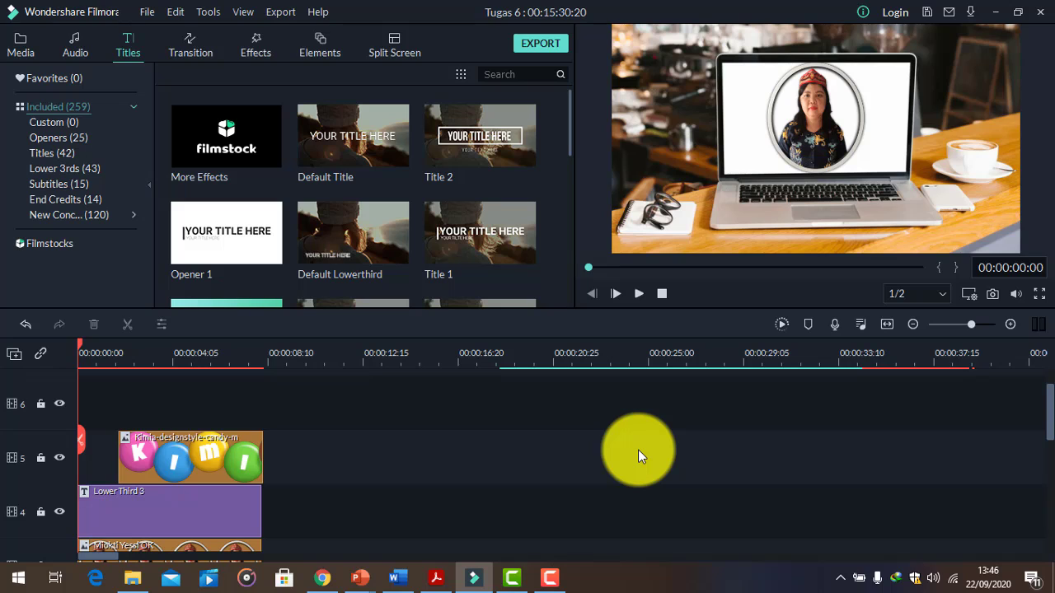
pyautogui.click(254, 50)
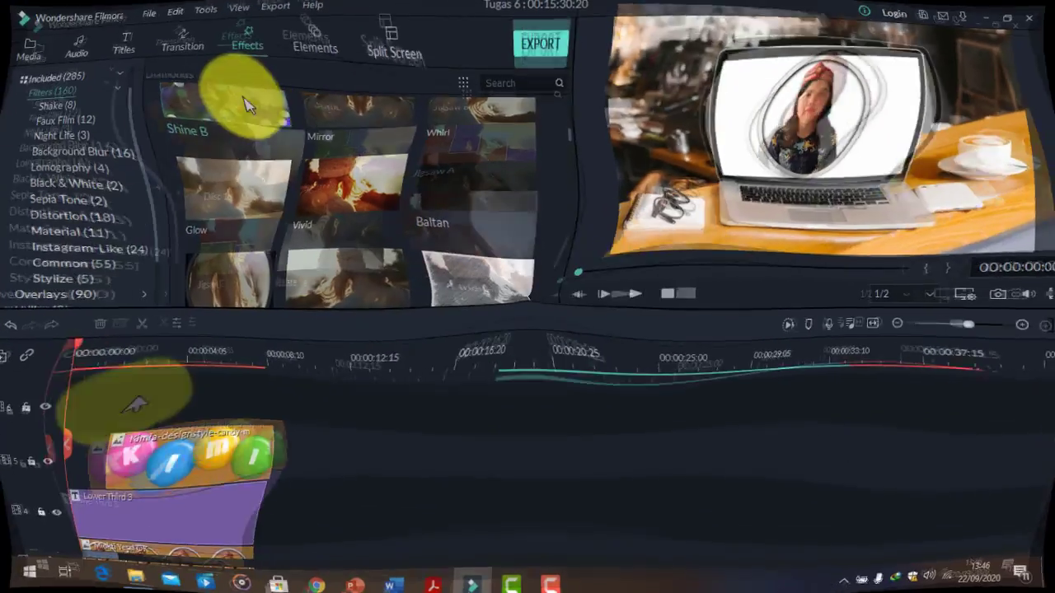
pyautogui.moveTo(226, 105); pyautogui.dragTo(74, 412)
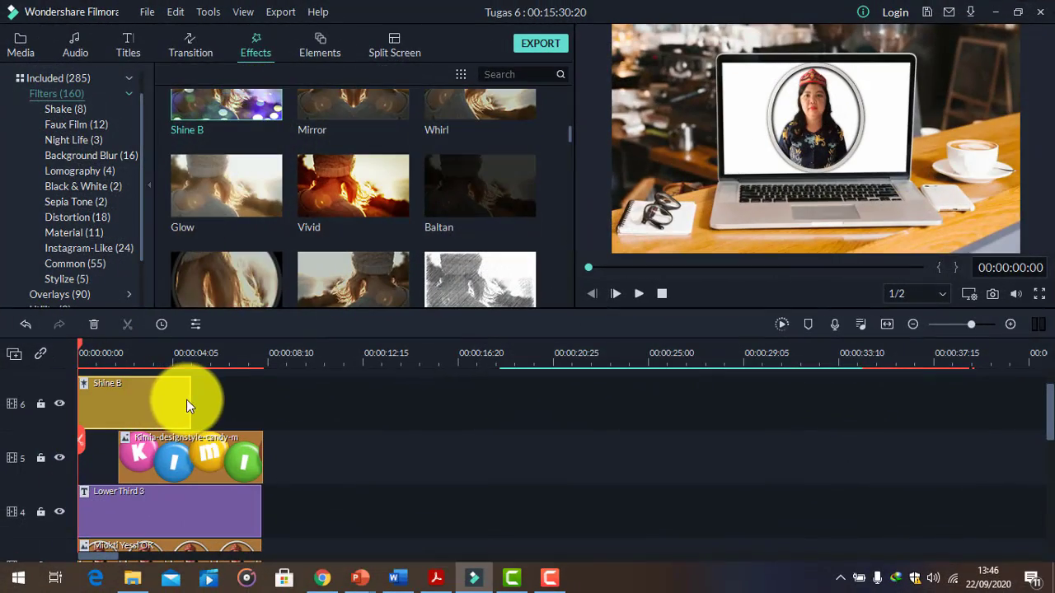
pyautogui.moveTo(190, 401); pyautogui.dragTo(262, 411)
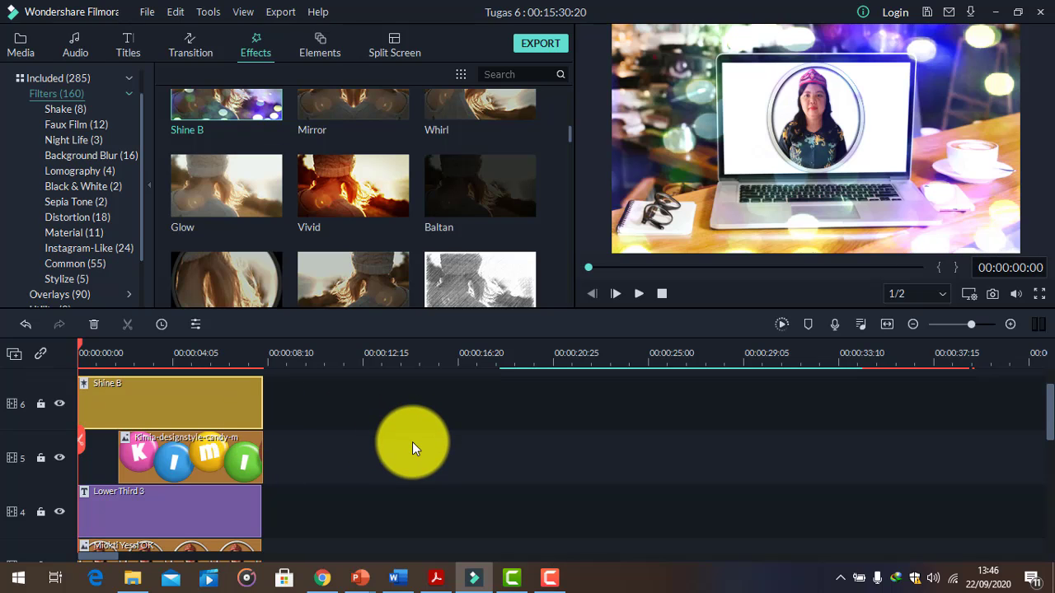
# - Play the intro to preview the Shine B filter, and return the playhead to the start of the timeline
pyautogui.click(637, 295)
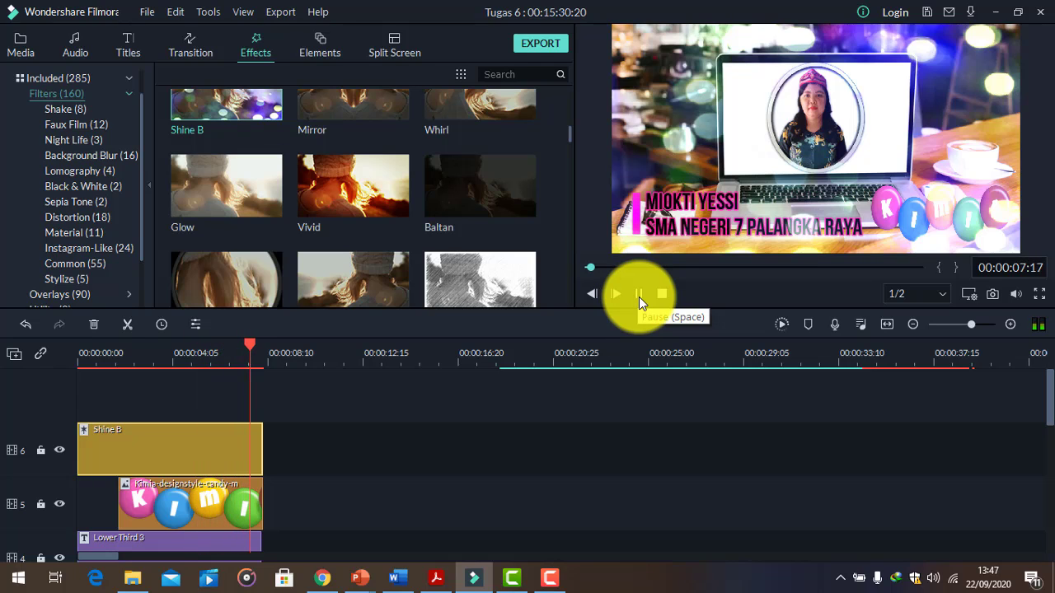
pyautogui.click(639, 297)
pyautogui.moveTo(282, 352); pyautogui.dragTo(72, 386)
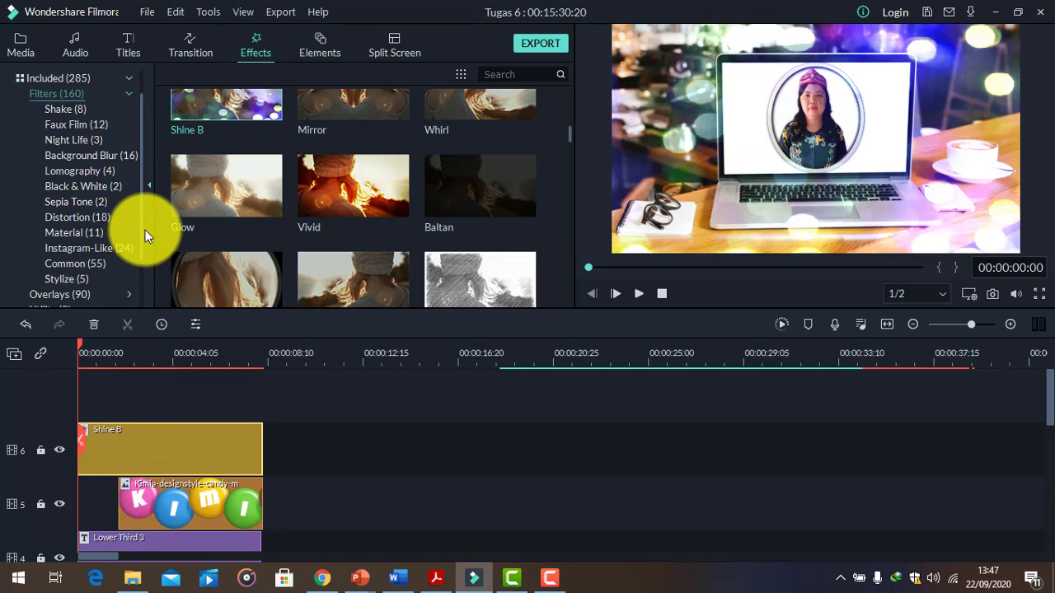
# - Add the Film 4 frame overlay on track 7 across the full length of the intro and preview it
pyautogui.scroll(-3, 142, 260)
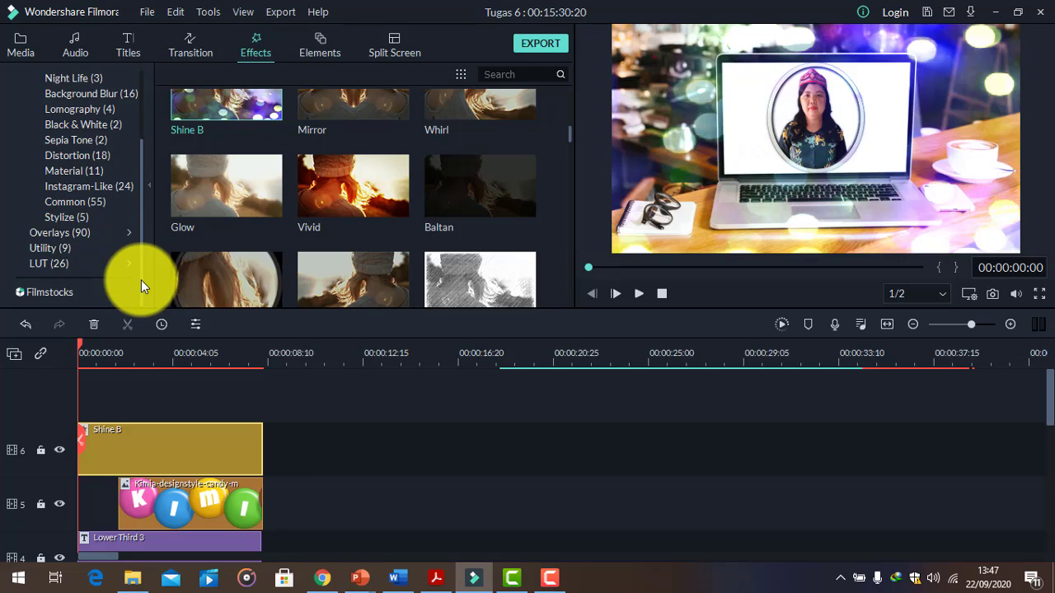
pyautogui.click(72, 233)
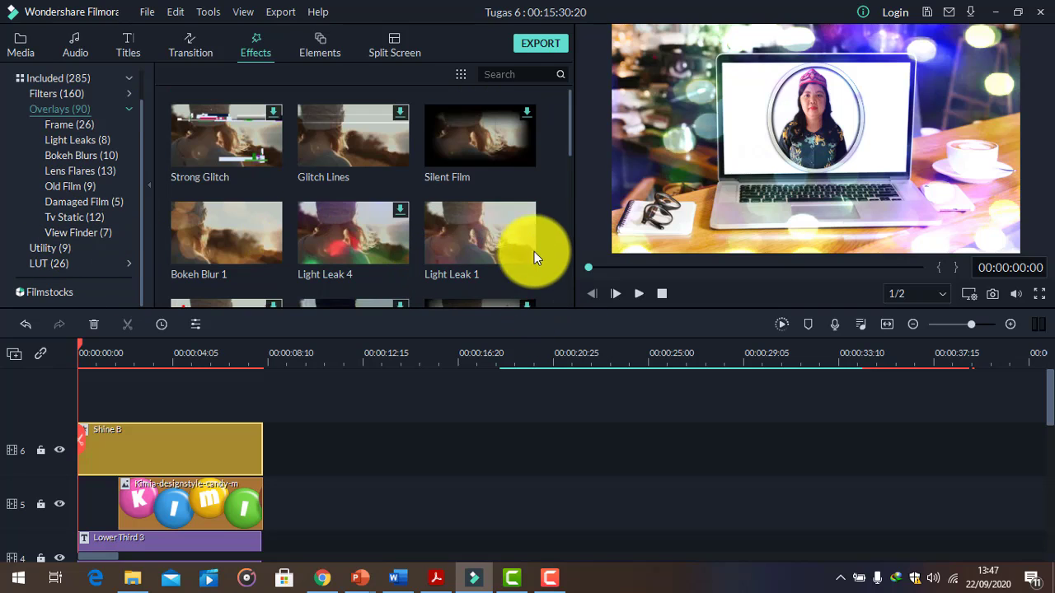
pyautogui.scroll(-3, 398, 188)
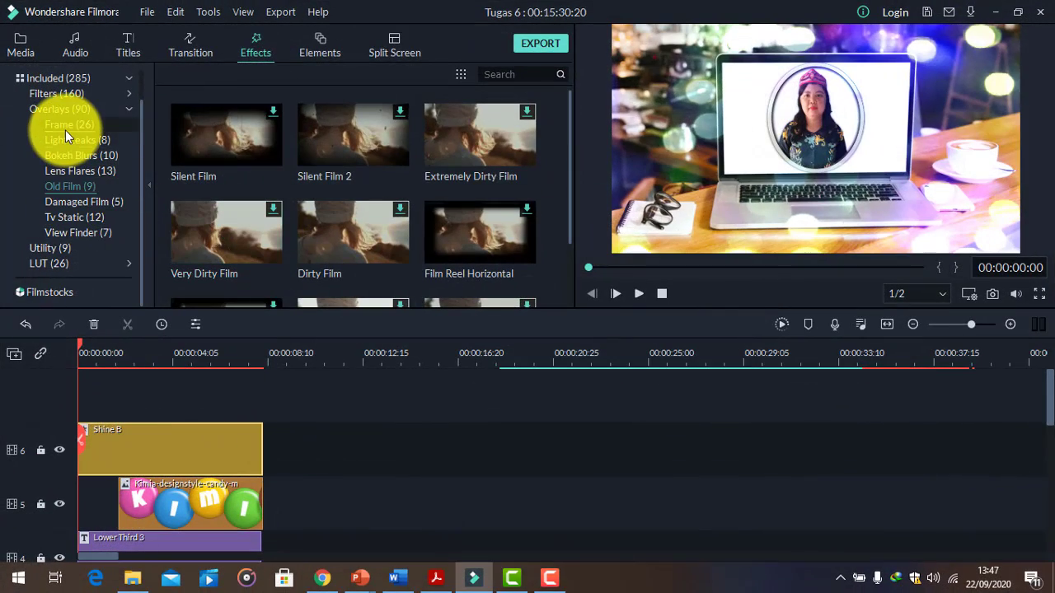
pyautogui.click(67, 127)
pyautogui.moveTo(241, 149); pyautogui.dragTo(263, 450)
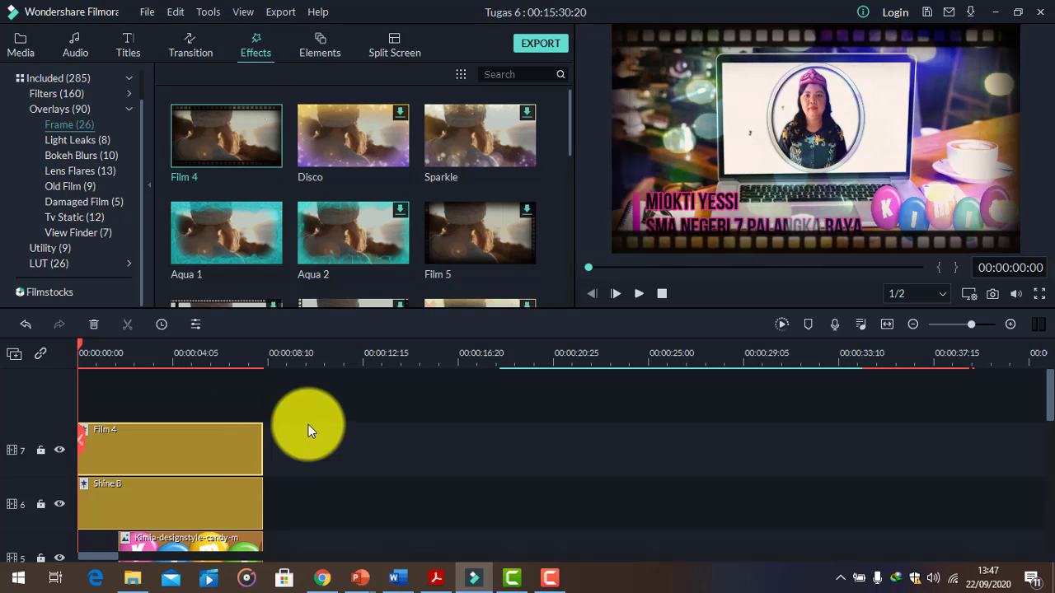
pyautogui.click(639, 294)
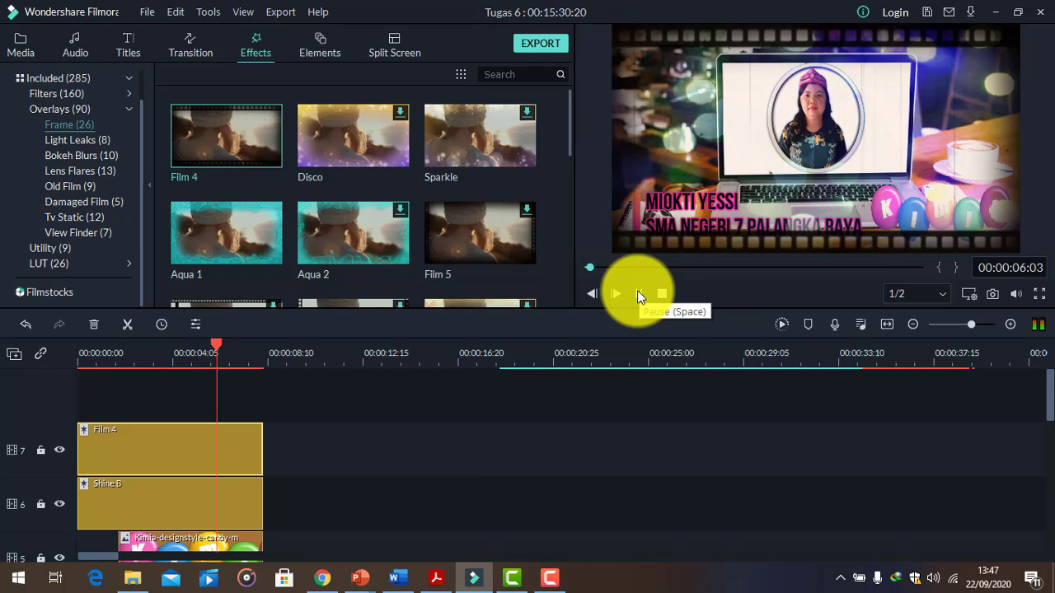
pyautogui.click(637, 293)
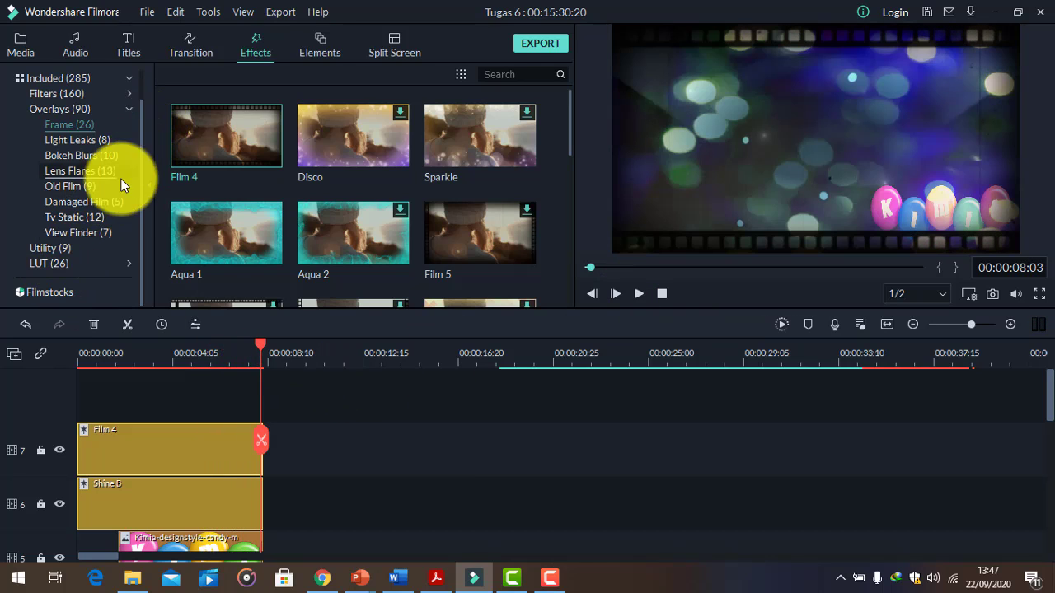
# - Move the playhead to the start of the MENERAPKAN GREEN SCREEN clip on track 1
pyautogui.click(93, 91)
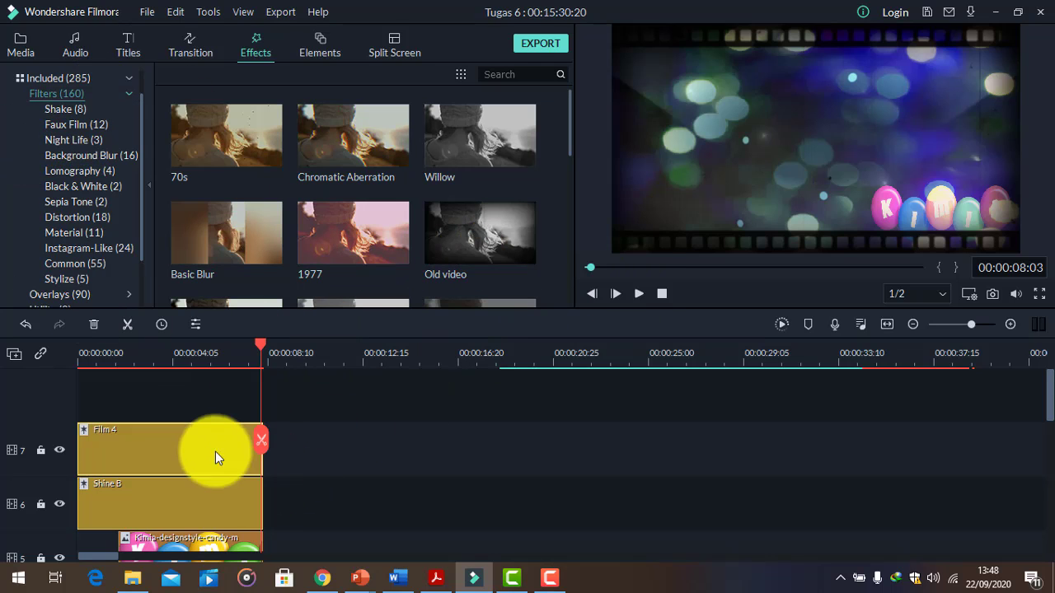
pyautogui.scroll(-2, 291, 468)
pyautogui.scroll(-5, 291, 469)
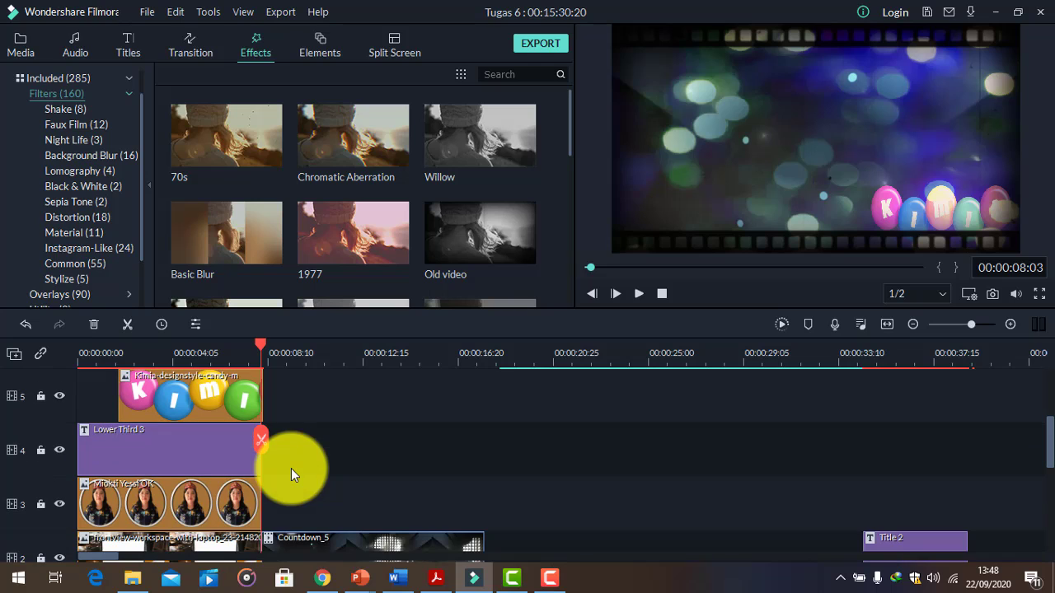
pyautogui.scroll(-4, 198, 508)
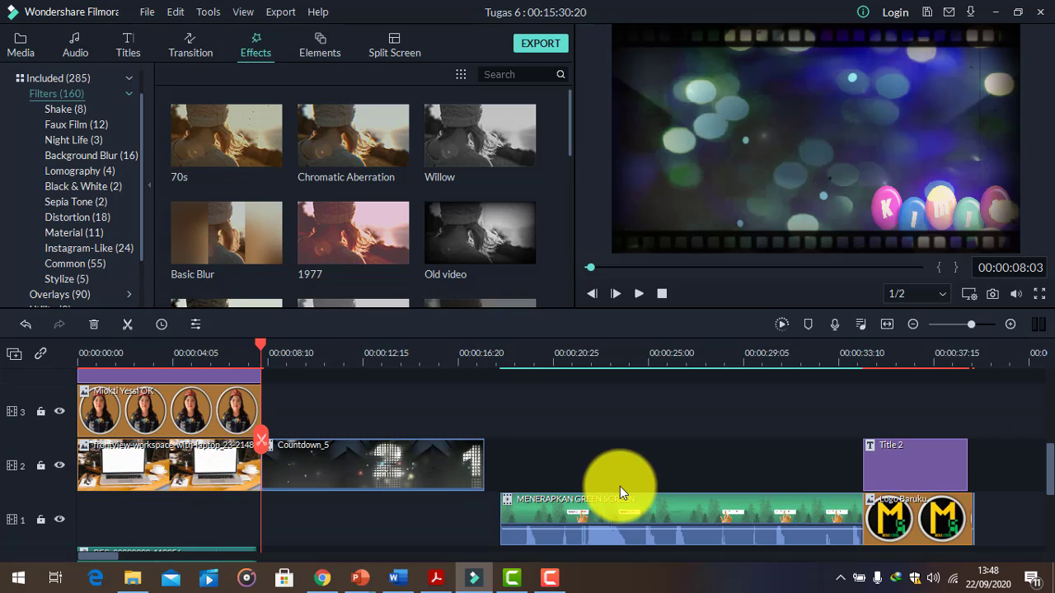
pyautogui.moveTo(264, 347); pyautogui.dragTo(501, 450)
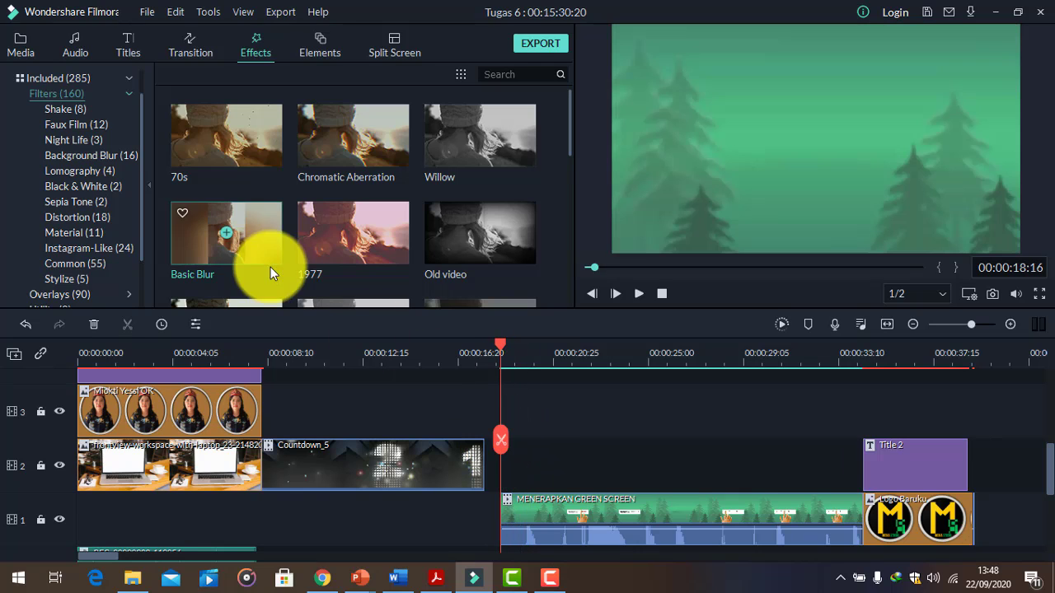
# - Add the Film 4 frame overlay on track 2 above the MENERAPKAN GREEN SCREEN clip, stretch it to the clip's end, and preview it
pyautogui.scroll(-2, 94, 234)
pyautogui.click(94, 231)
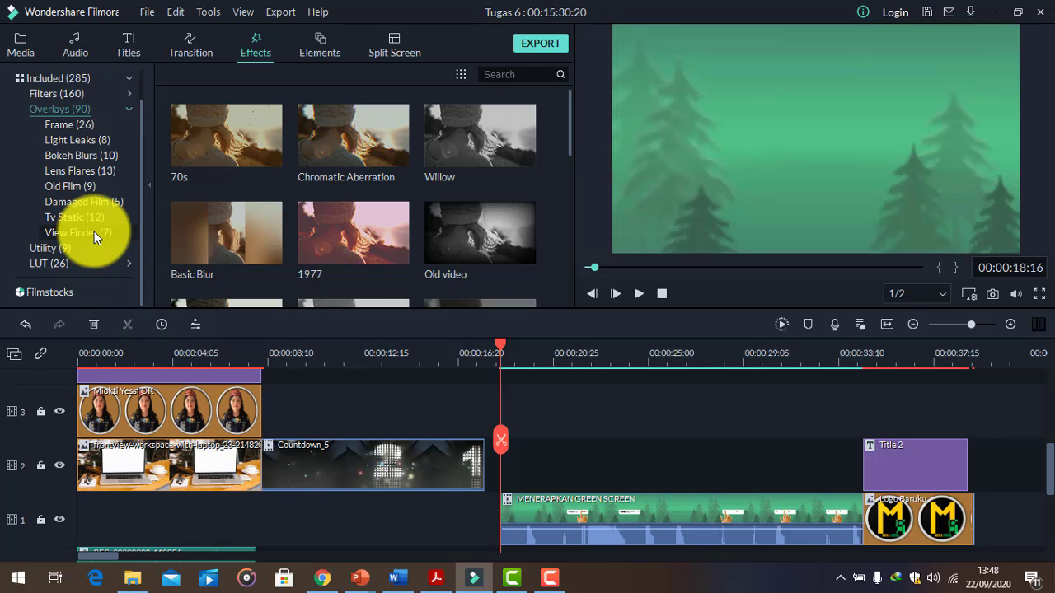
pyautogui.scroll(-5, 390, 241)
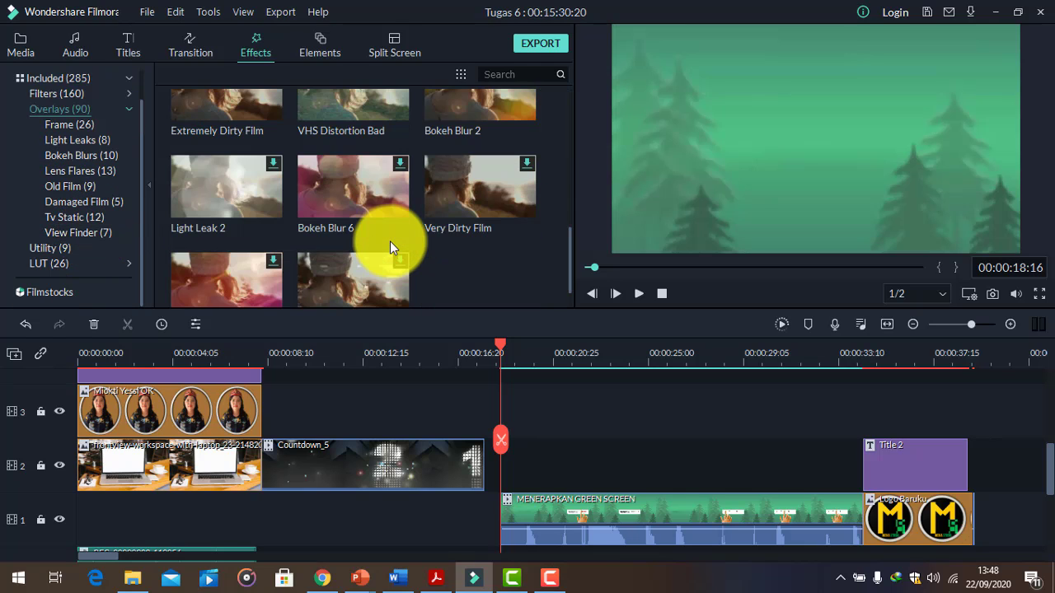
pyautogui.click(79, 124)
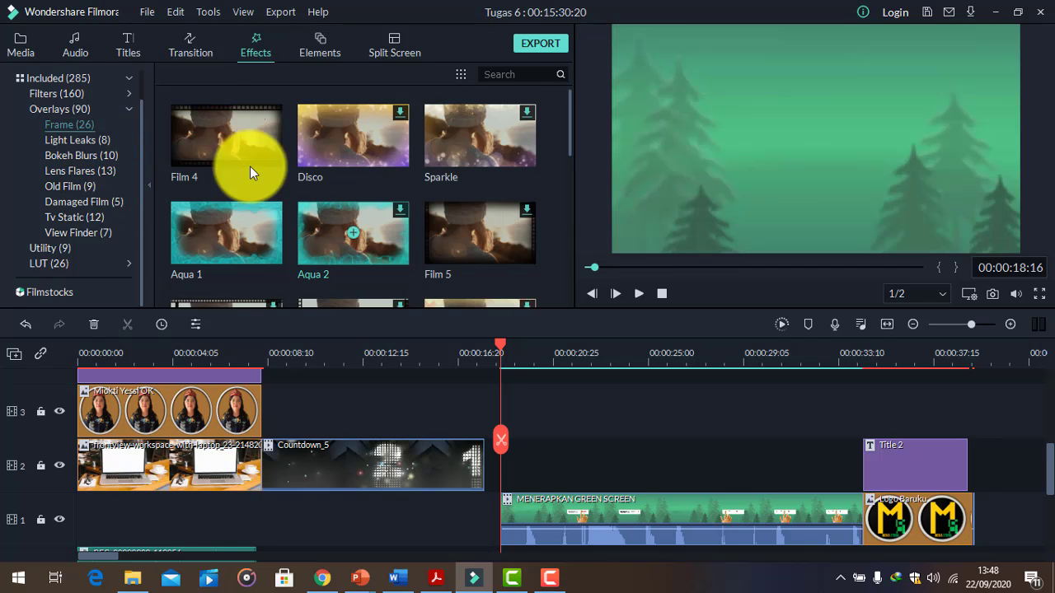
pyautogui.moveTo(264, 155); pyautogui.dragTo(512, 484)
pyautogui.moveTo(611, 465); pyautogui.dragTo(858, 480)
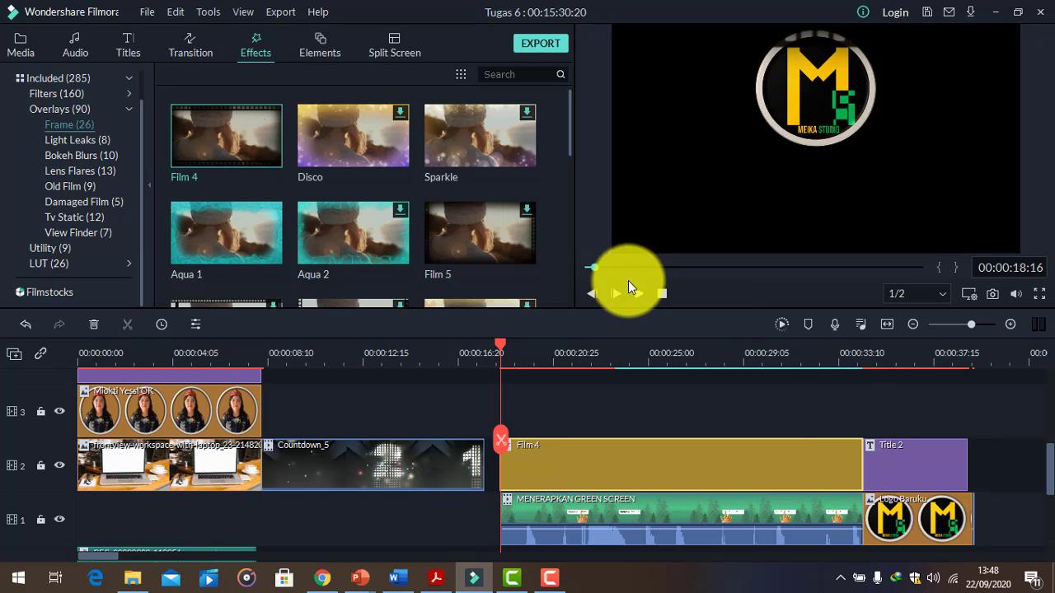
pyautogui.click(639, 295)
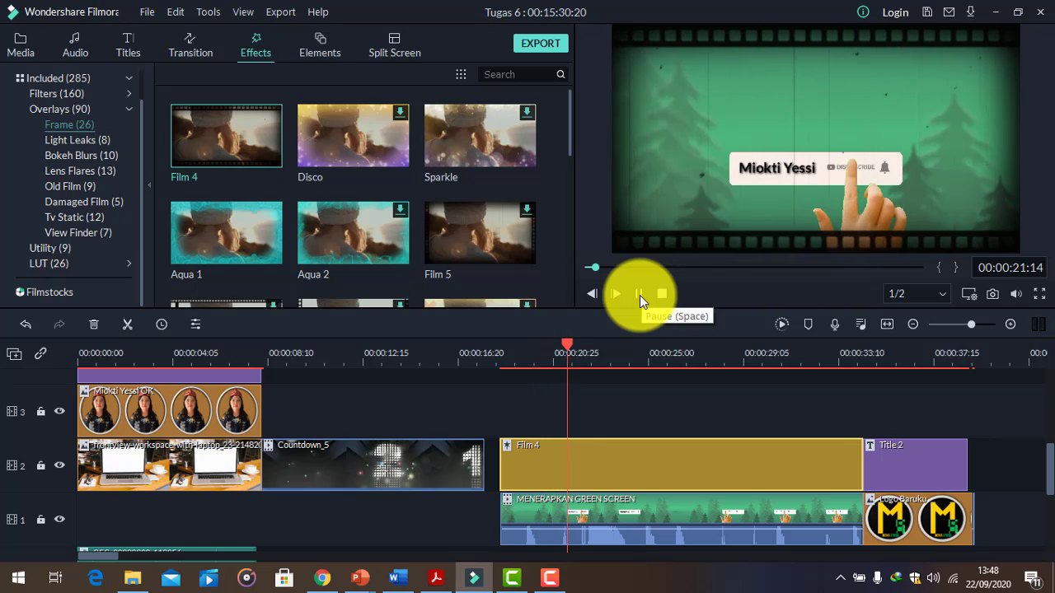
pyautogui.click(639, 294)
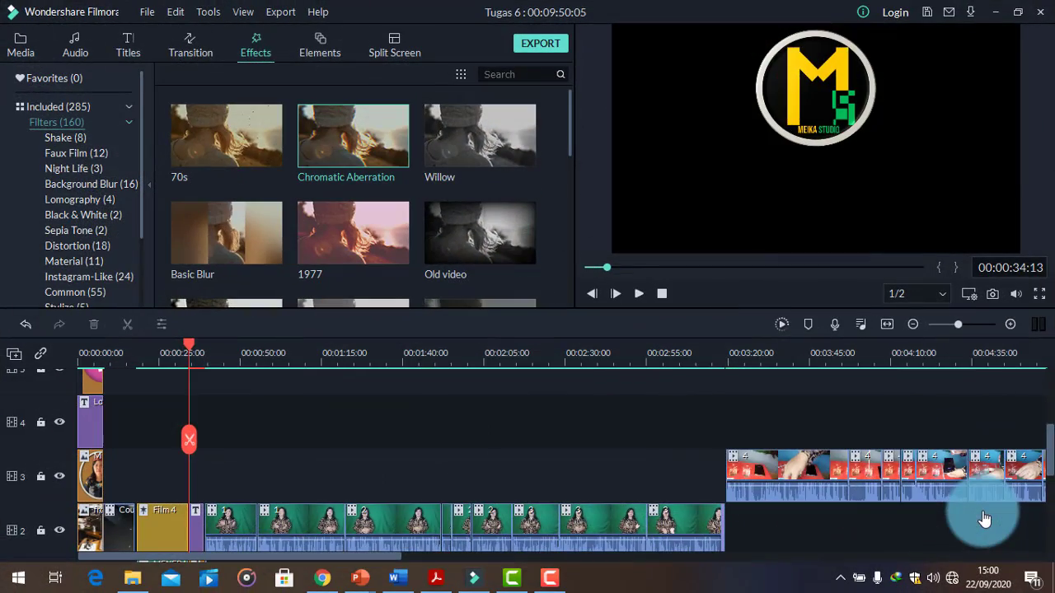
# - Add the Shine B filter on track 3 above the Title 2 clip
pyautogui.click(183, 483)
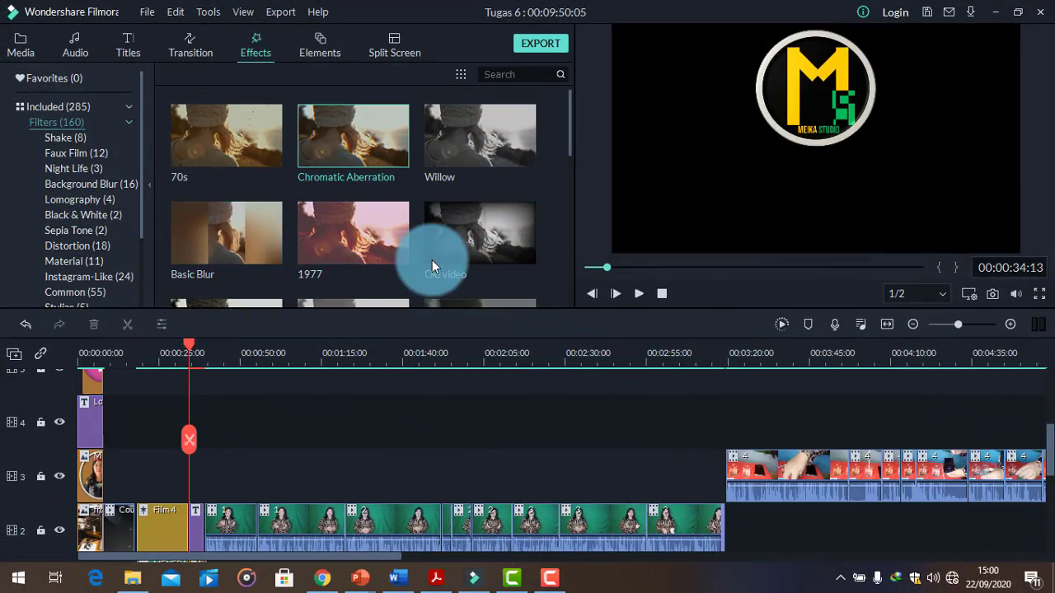
pyautogui.scroll(-5, 432, 259)
pyautogui.scroll(3, 436, 292)
pyautogui.scroll(-3, 438, 289)
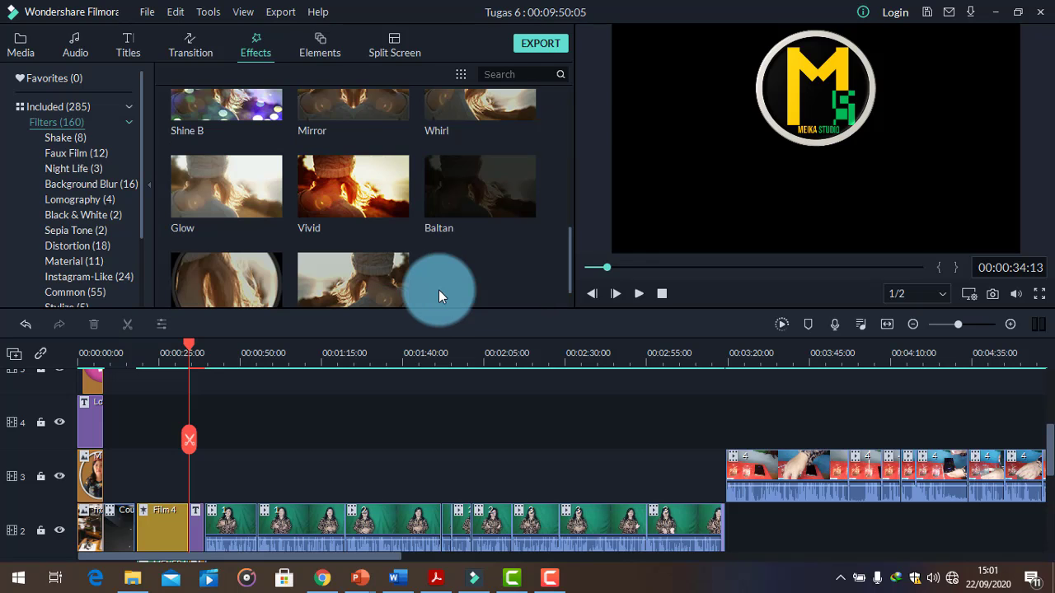
pyautogui.scroll(3, 253, 180)
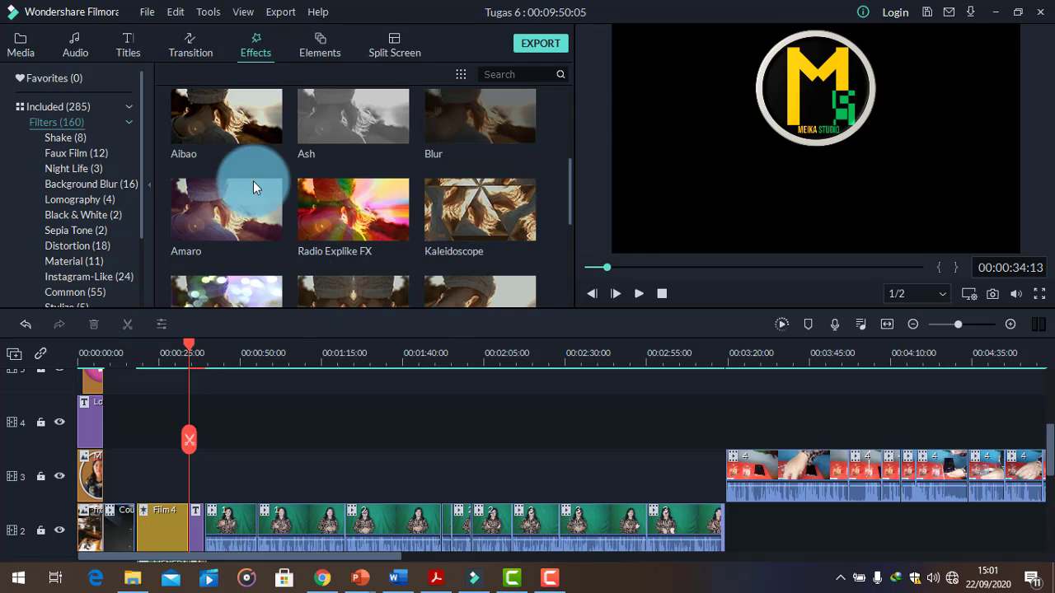
pyautogui.scroll(-3, 281, 248)
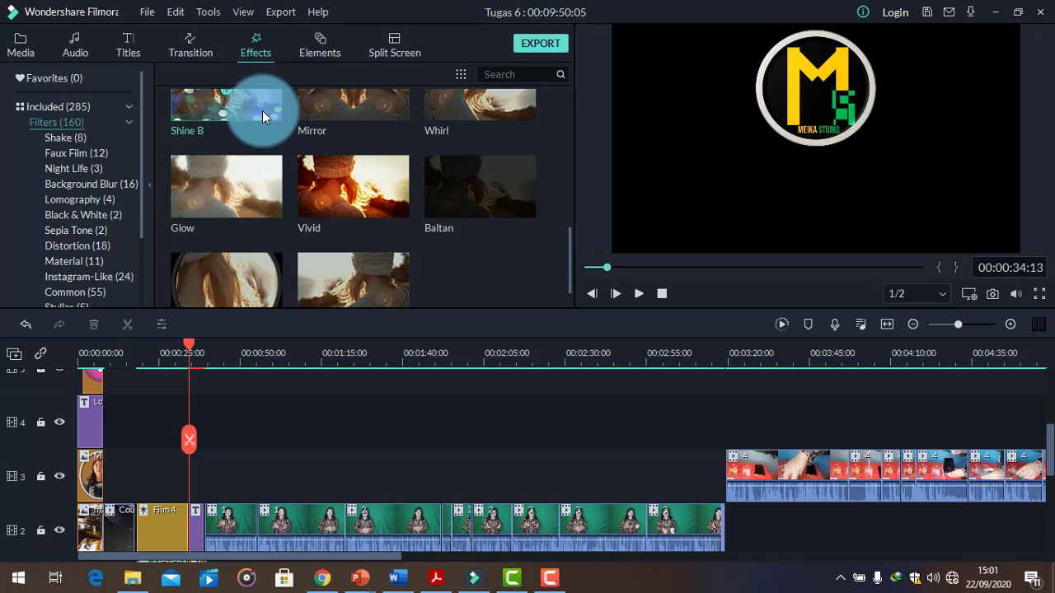
pyautogui.moveTo(259, 110); pyautogui.dragTo(190, 480)
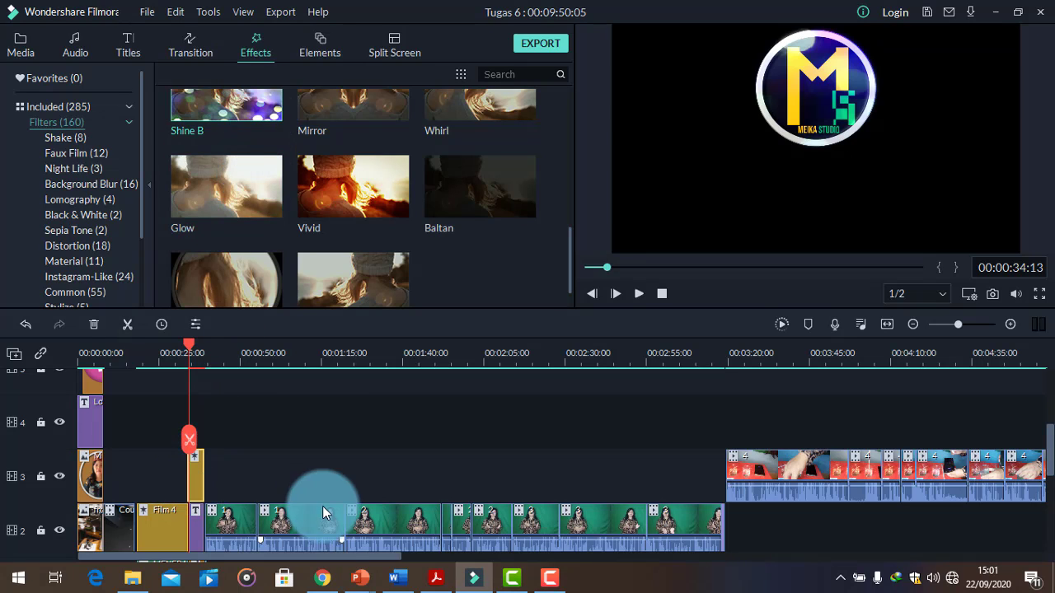
# - Preview the Shine B filter over the title, starting playback at 00:00:35:27
pyautogui.click(186, 346)
pyautogui.moveTo(186, 344); pyautogui.dragTo(195, 383)
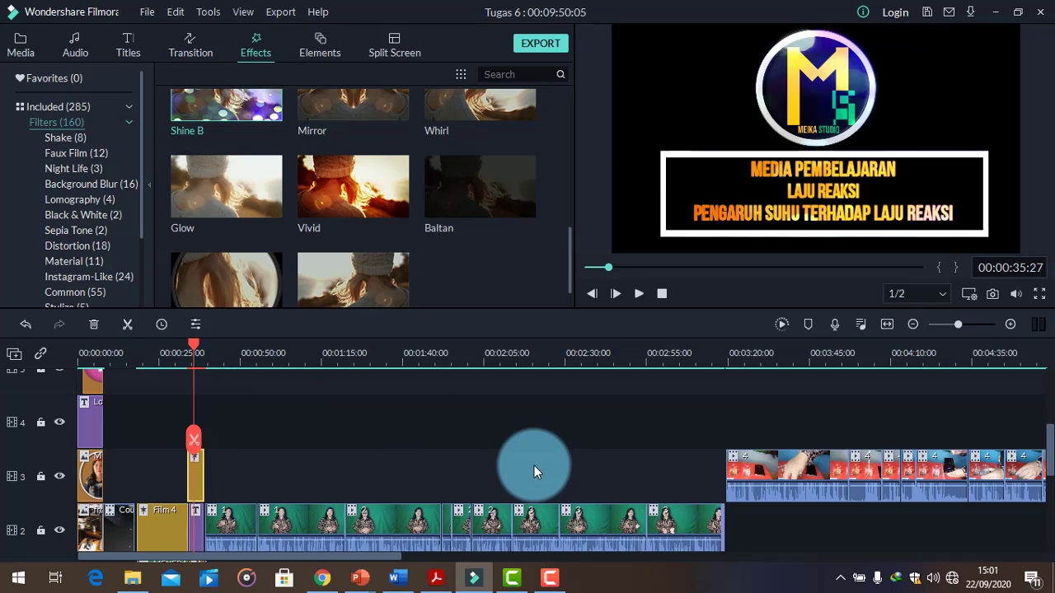
pyautogui.click(636, 295)
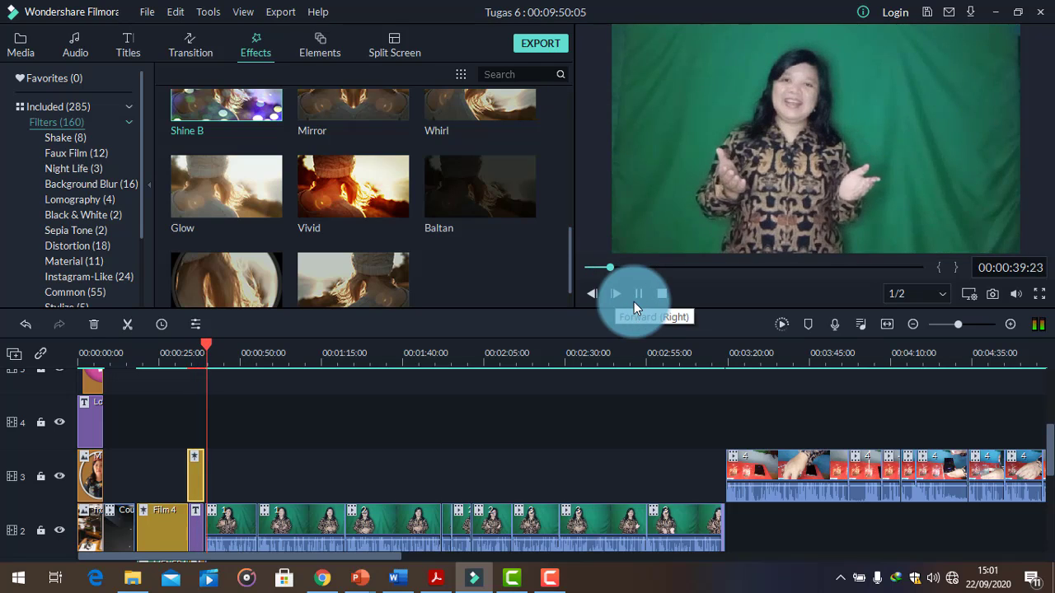
pyautogui.click(637, 295)
# - Align the start of the Shine B clip on track 3 with the playhead placed at 00:00:34:07
pyautogui.moveTo(203, 345); pyautogui.dragTo(189, 364)
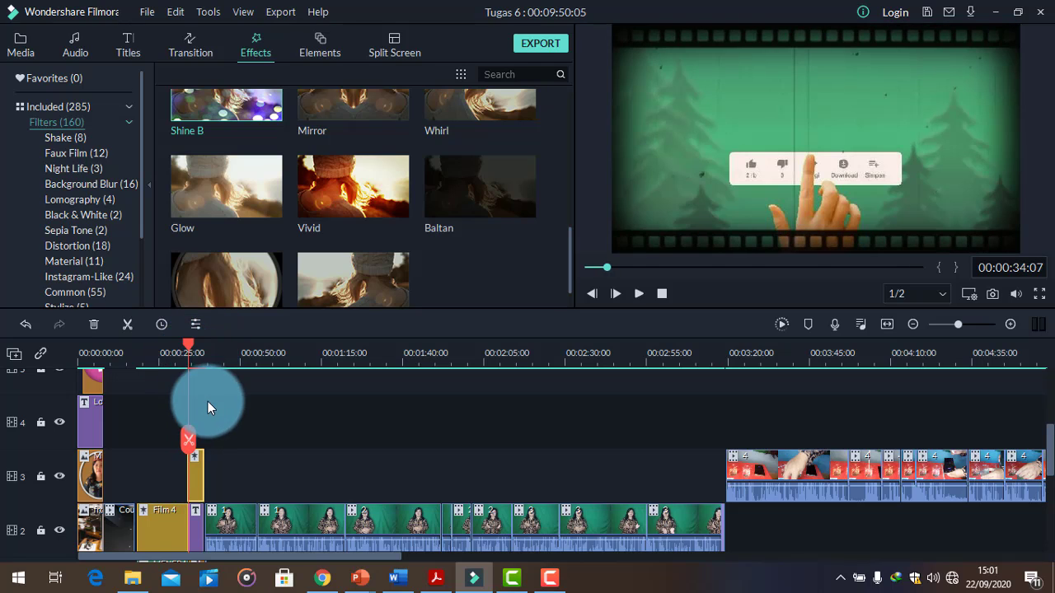
pyautogui.click(202, 464)
pyautogui.moveTo(203, 465); pyautogui.dragTo(189, 475)
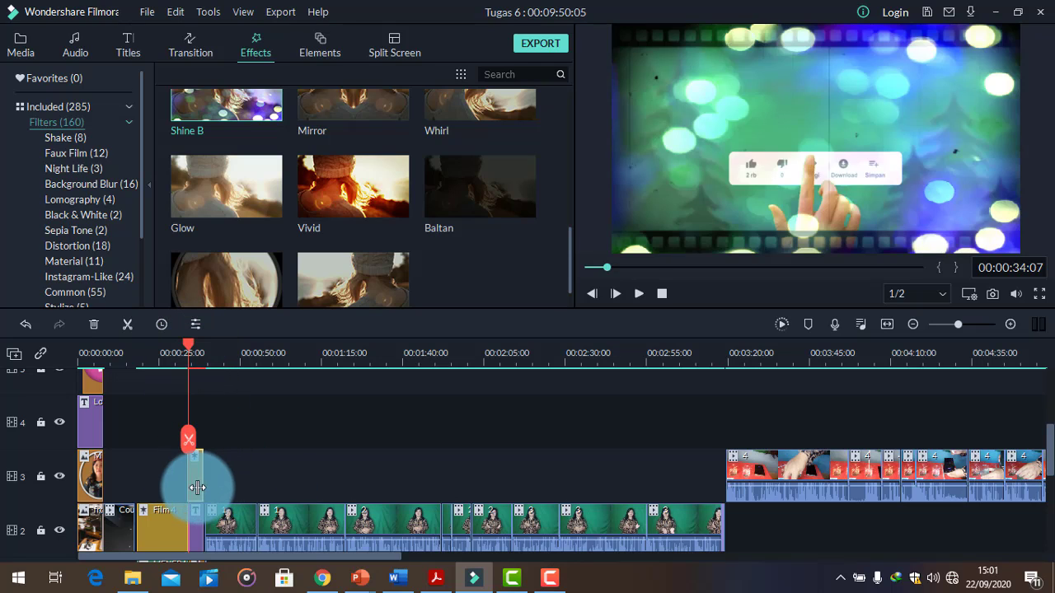
# - Return the playhead to the start of the timeline and preview the intro with its effects up to the countdown
pyautogui.moveTo(188, 341); pyautogui.dragTo(27, 405)
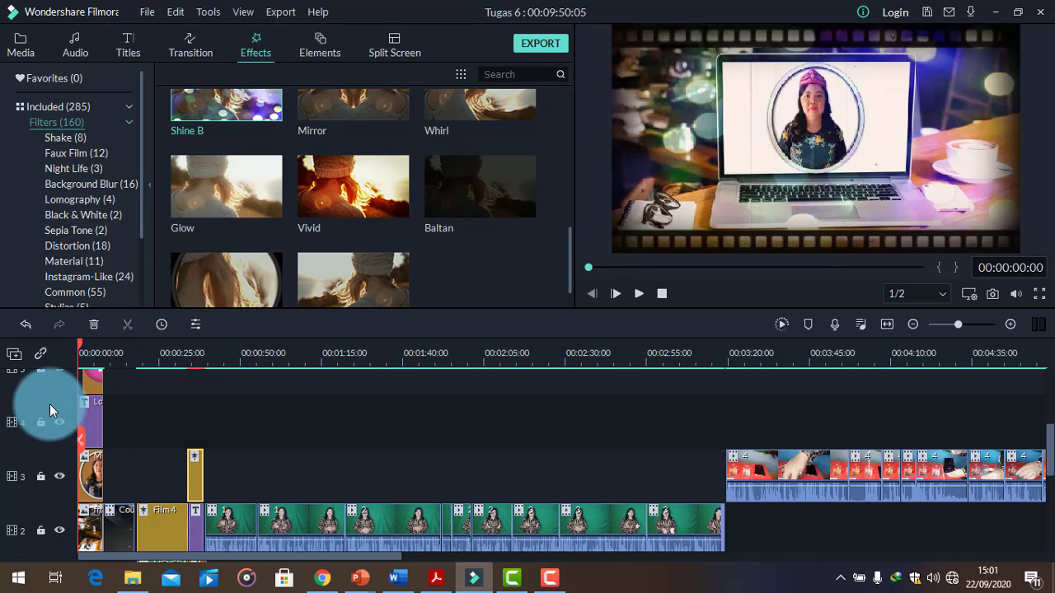
pyautogui.click(827, 313)
pyautogui.click(636, 295)
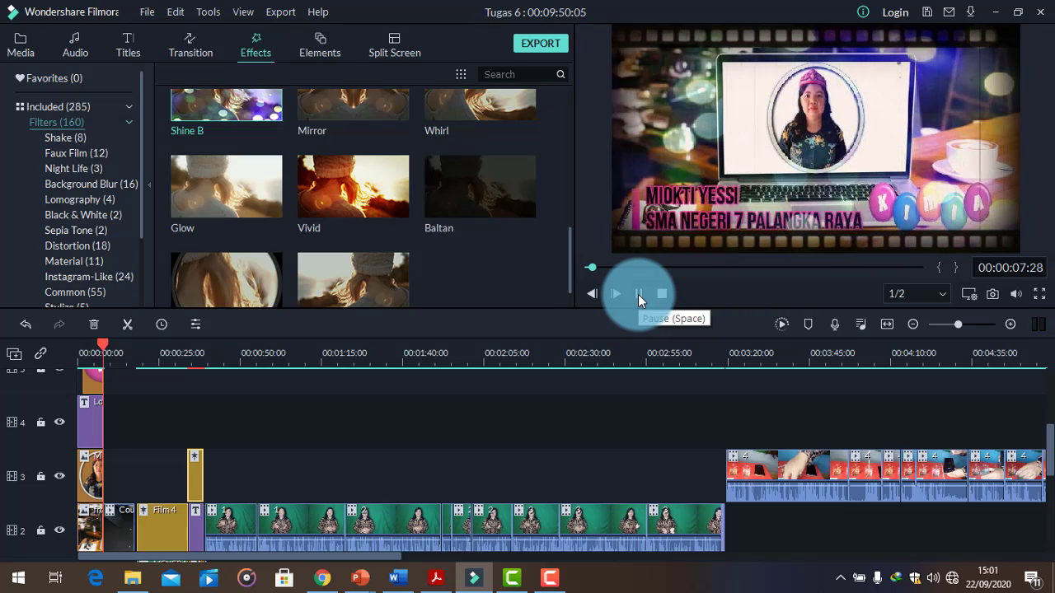
pyautogui.click(638, 295)
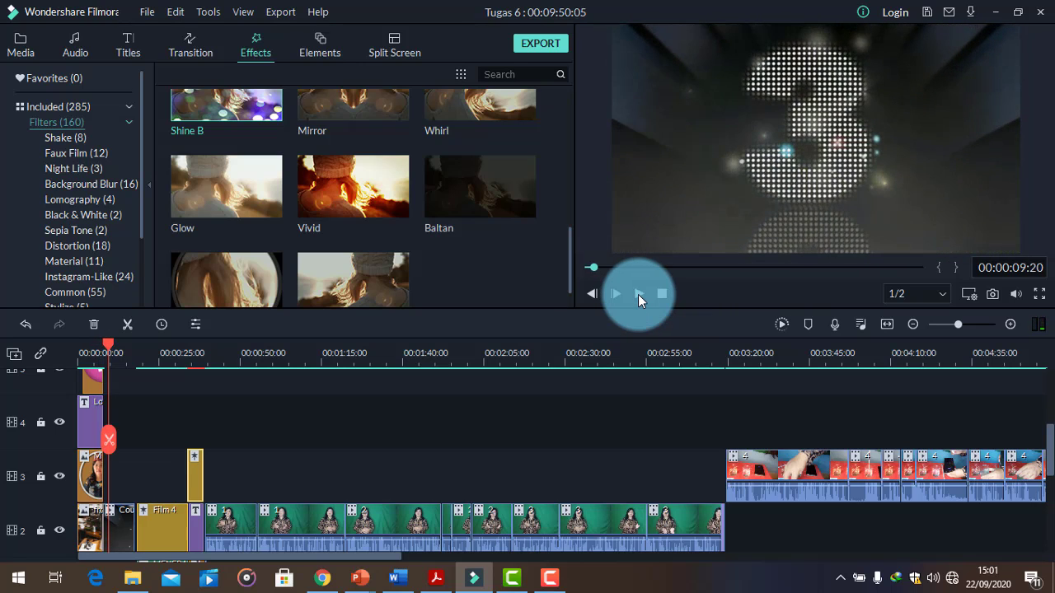
# - Add the Element Travel 3 "Let's Go!" graphic on track 3 above the countdown clip and show it in the preview at 00:00:16:26
pyautogui.click(303, 112)
pyautogui.click(327, 45)
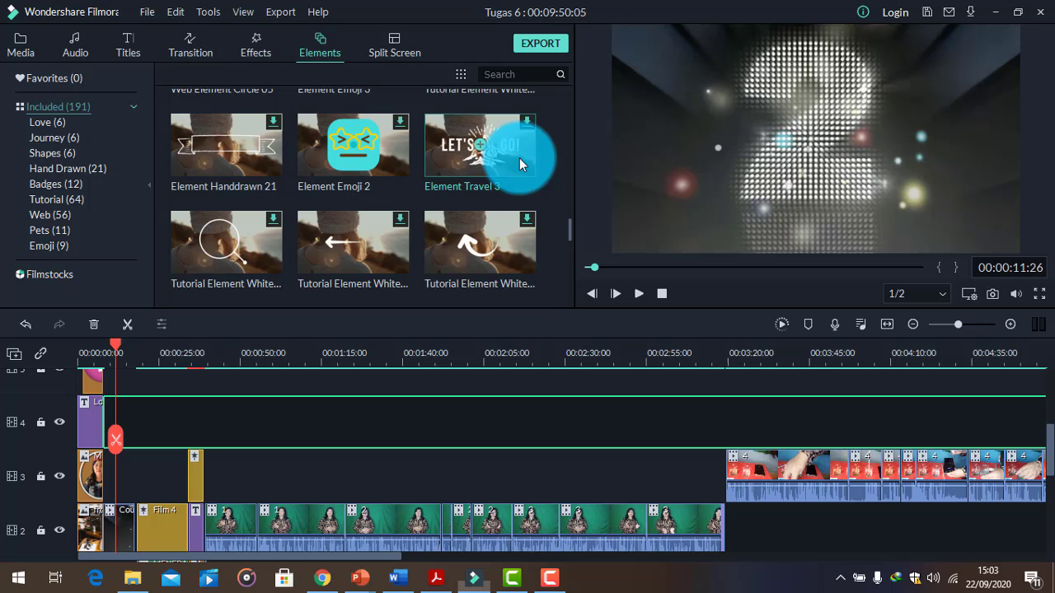
pyautogui.moveTo(519, 157); pyautogui.dragTo(118, 490)
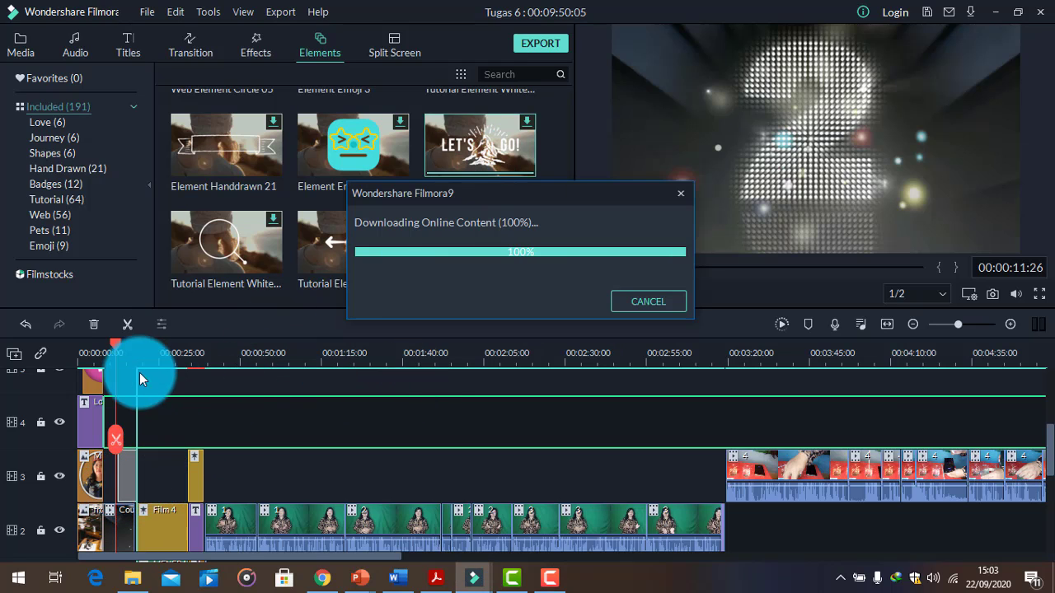
pyautogui.moveTo(115, 344); pyautogui.dragTo(133, 364)
pyautogui.click(1015, 95)
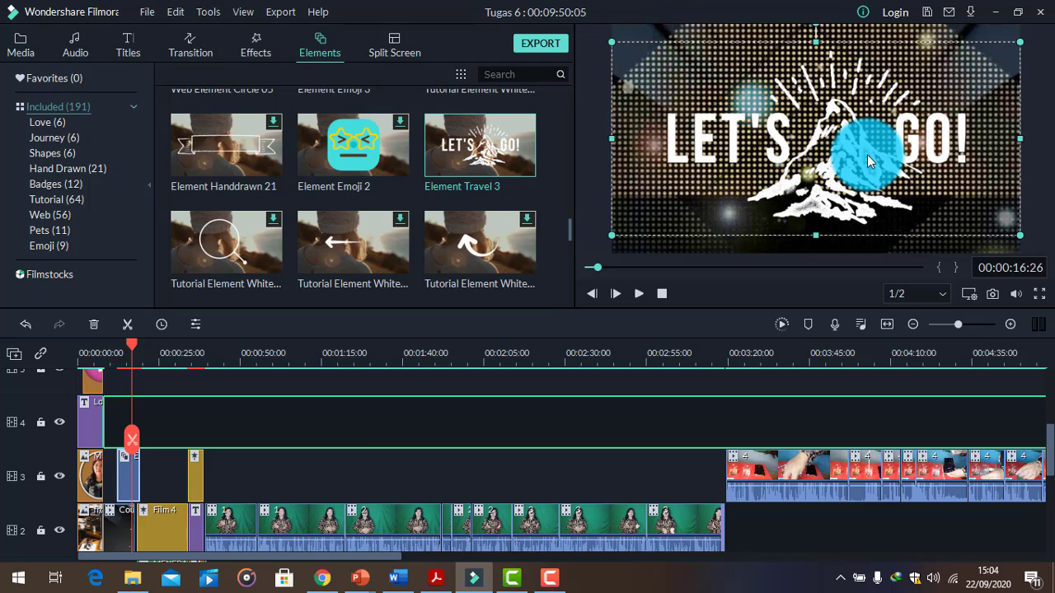
# - Resize and shift the "Let's Go!" graphic so it spans nearly the full frame width in the lower part of the picture, and confirm
pyautogui.moveTo(612, 42); pyautogui.dragTo(611, 45)
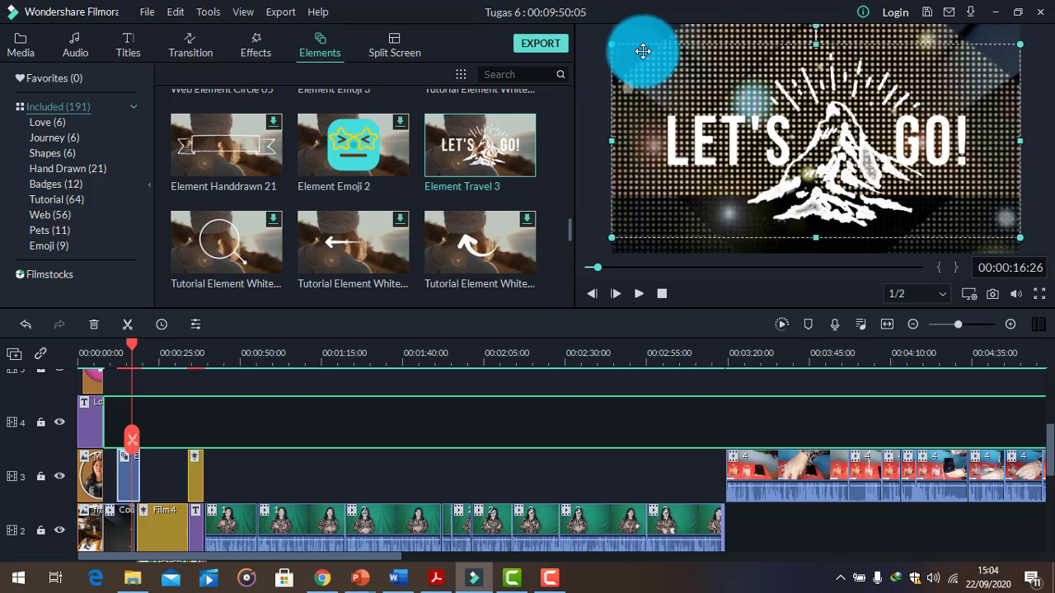
pyautogui.doubleClick(1023, 245)
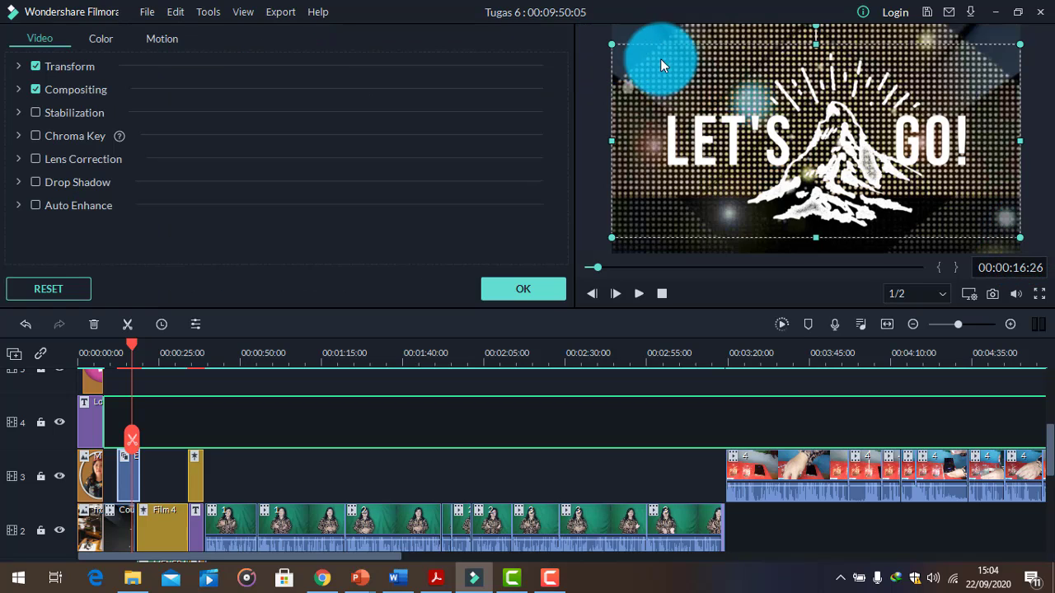
pyautogui.moveTo(612, 42); pyautogui.dragTo(730, 170)
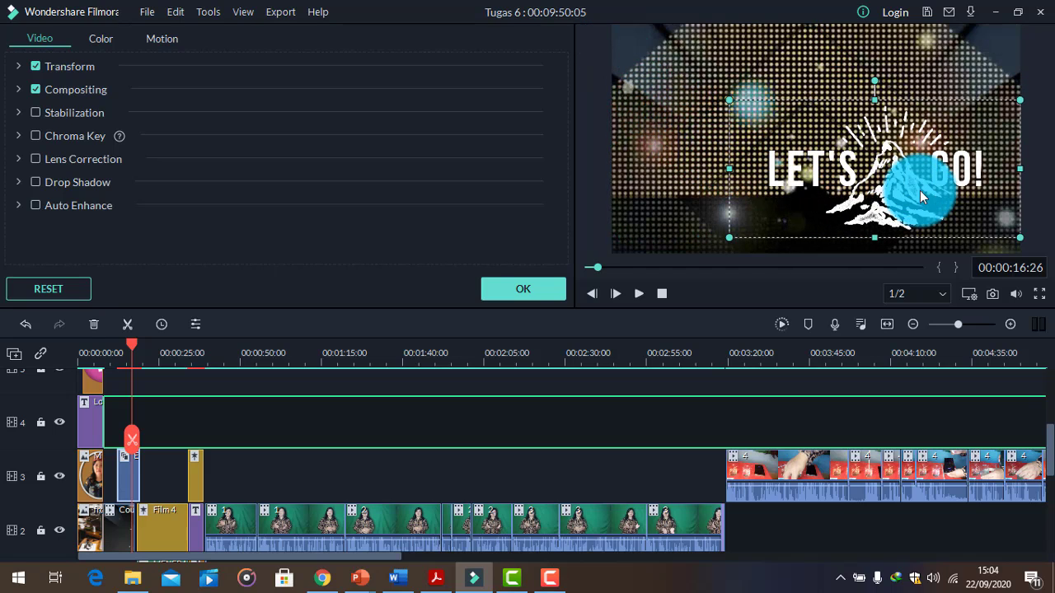
pyautogui.moveTo(898, 195); pyautogui.dragTo(868, 201)
pyautogui.moveTo(959, 181); pyautogui.dragTo(1013, 211)
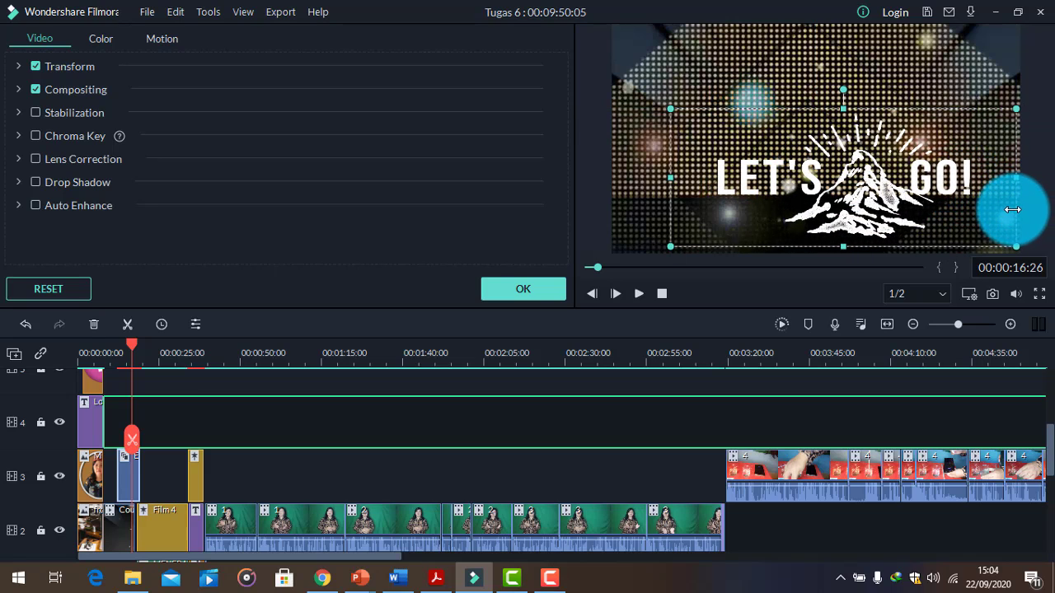
pyautogui.moveTo(615, 192); pyautogui.dragTo(613, 189)
pyautogui.moveTo(816, 248); pyautogui.dragTo(817, 252)
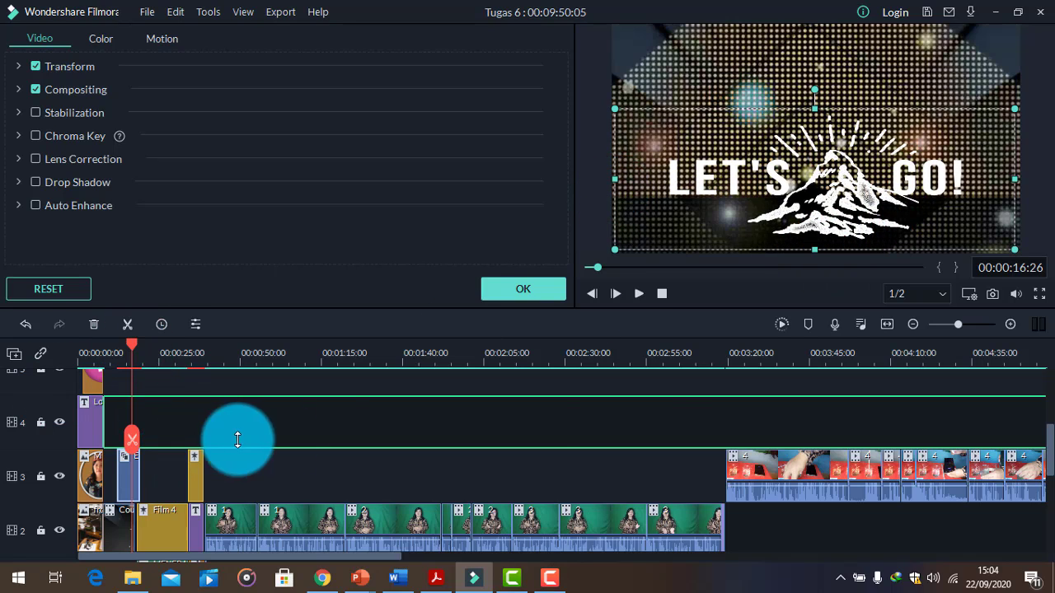
pyautogui.click(532, 290)
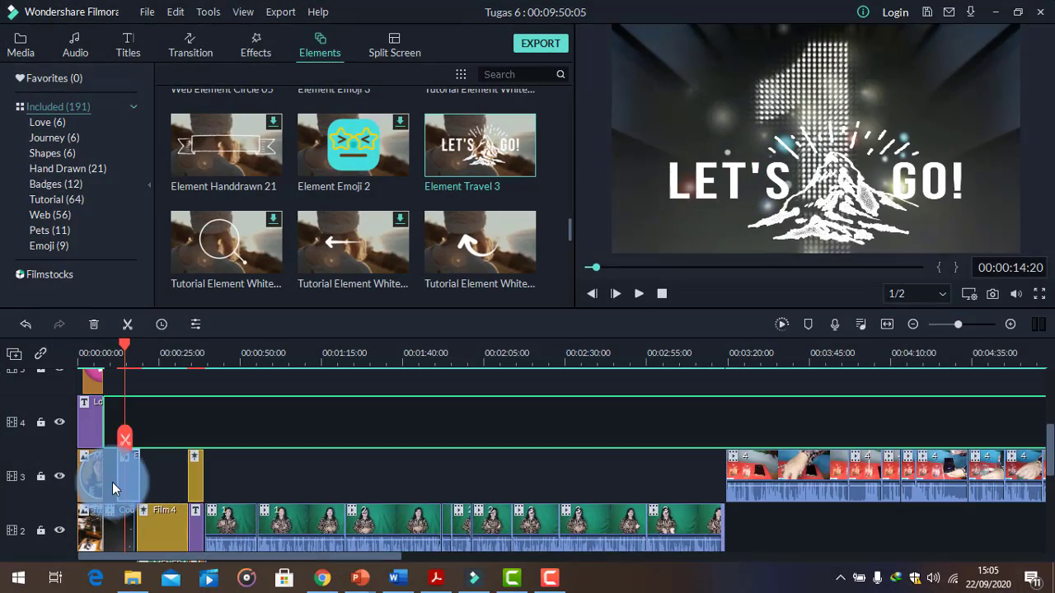
# - Shorten the "Let's Go!" clip on track 3 and move it over the end of the countdown clip
pyautogui.moveTo(114, 488); pyautogui.dragTo(130, 499)
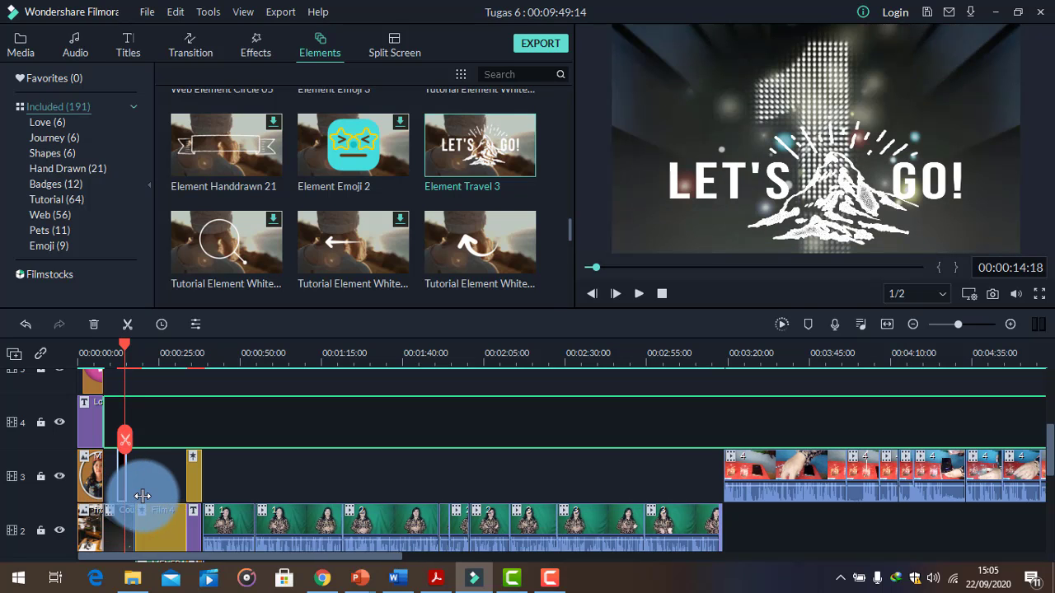
pyautogui.click(133, 486)
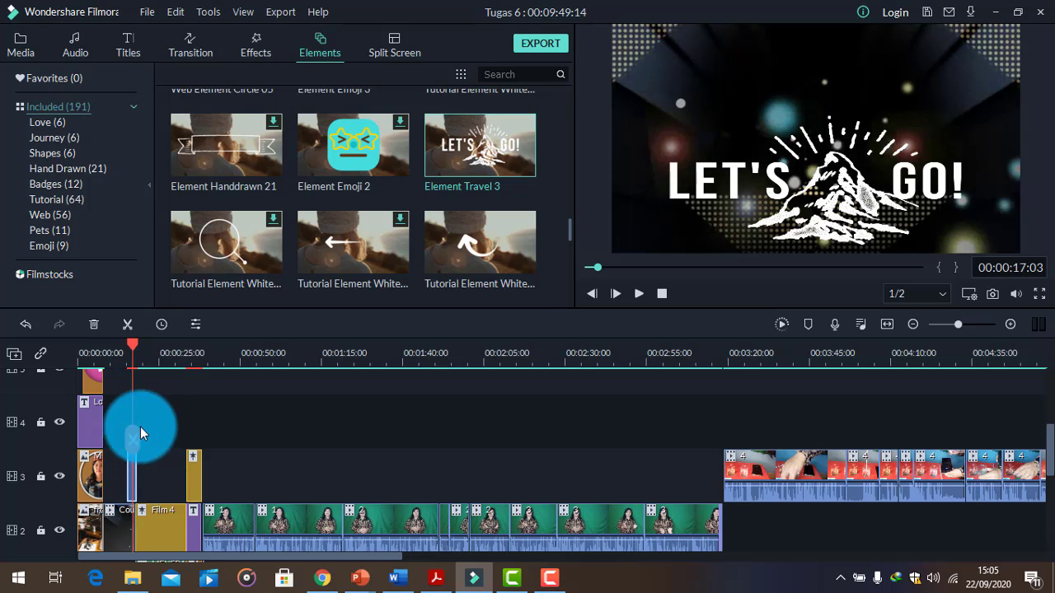
# - Move the "Let's Go!" graphic to the upper part of the picture at 00:00:16:12 and preview it into the green film section
pyautogui.moveTo(132, 343); pyautogui.dragTo(131, 367)
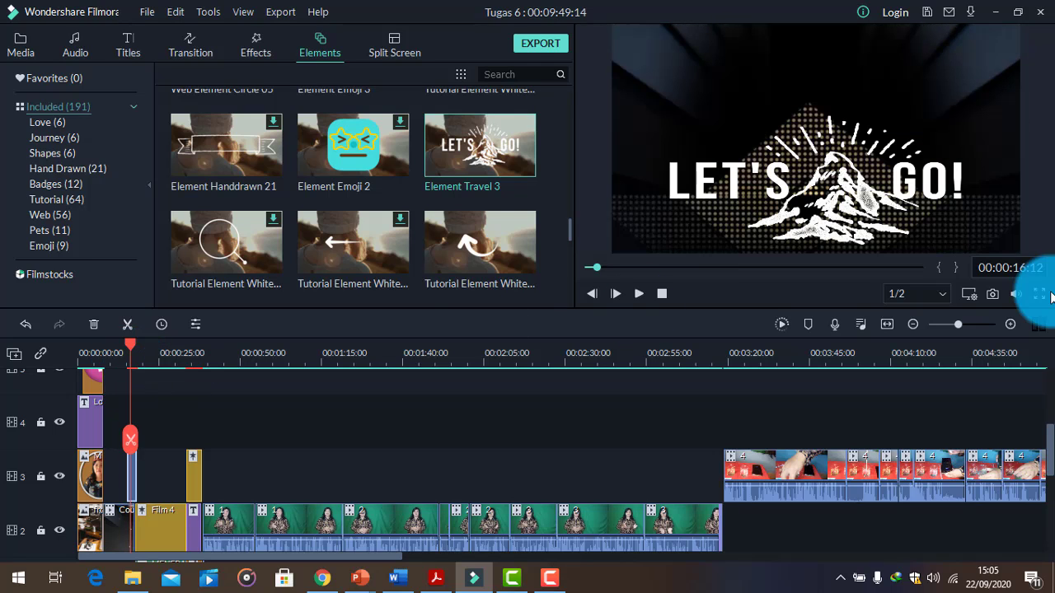
pyautogui.moveTo(835, 188); pyautogui.dragTo(814, 108)
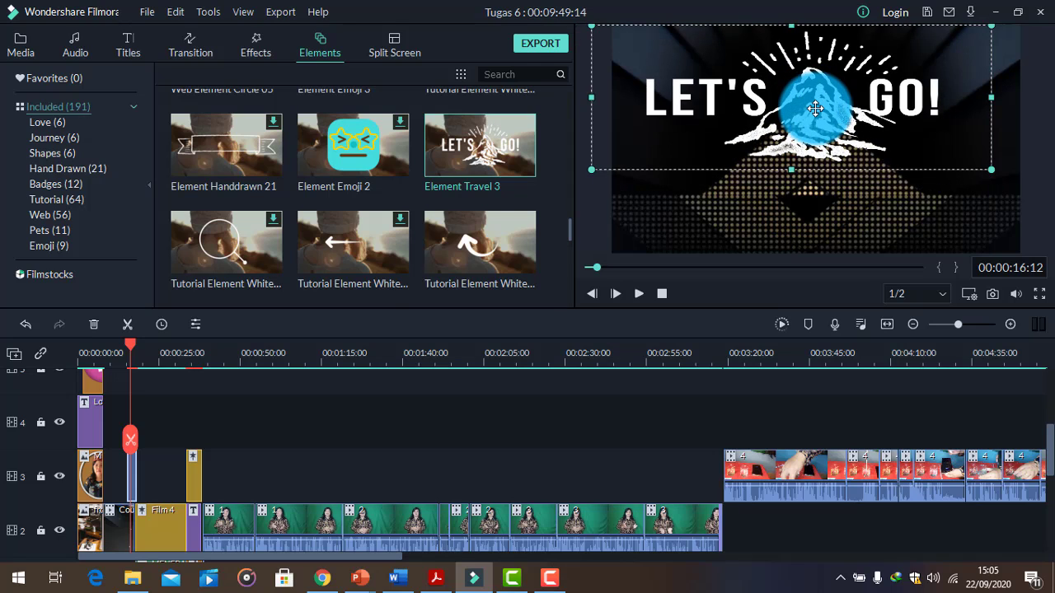
pyautogui.click(641, 296)
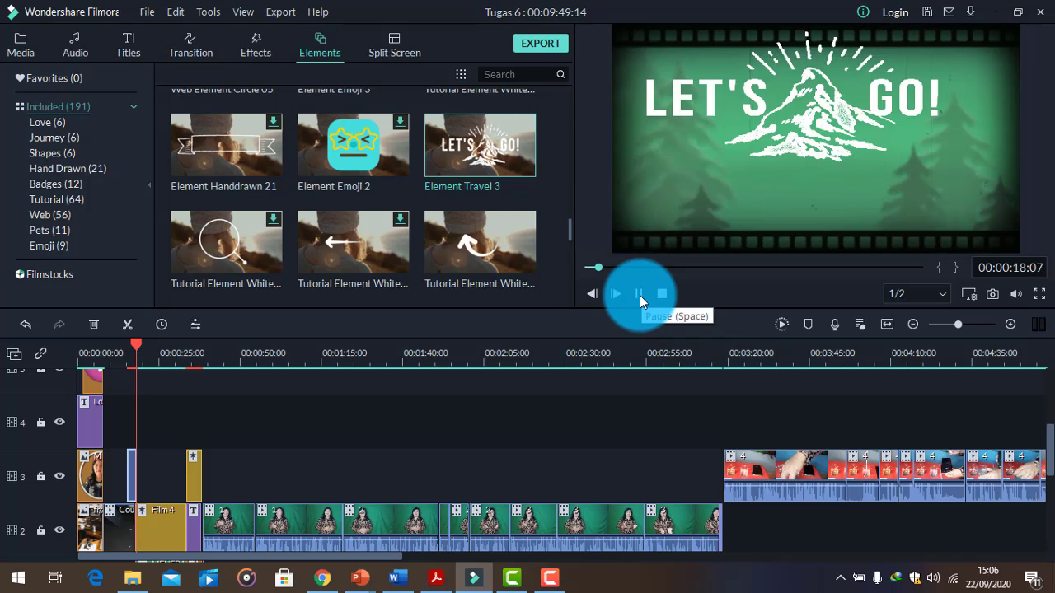
pyautogui.click(640, 295)
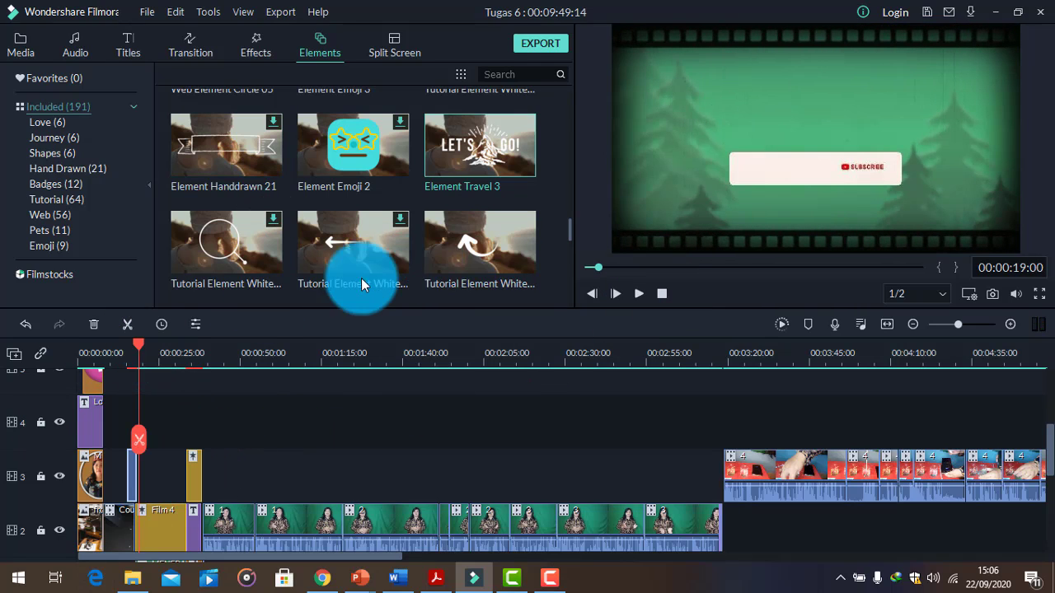
# - Return to the beginning of the elements library and place the playhead at 00:09:27:12 on the conclusion slide
pyautogui.scroll(5, 342, 256)
pyautogui.scroll(-2, 291, 251)
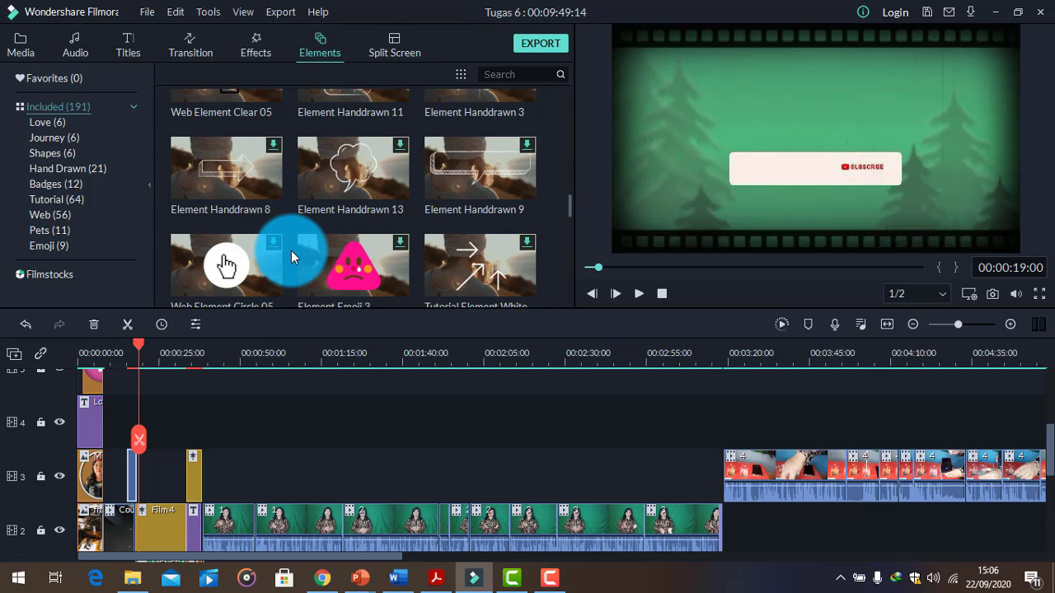
pyautogui.scroll(3, 485, 240)
pyautogui.scroll(4, 485, 240)
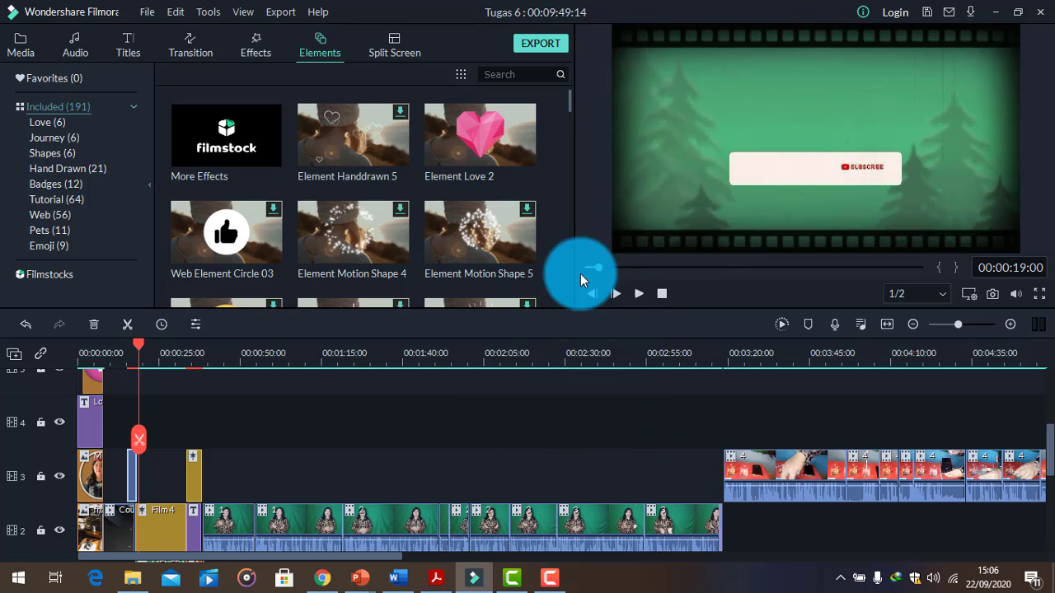
pyautogui.moveTo(219, 562); pyautogui.dragTo(698, 452)
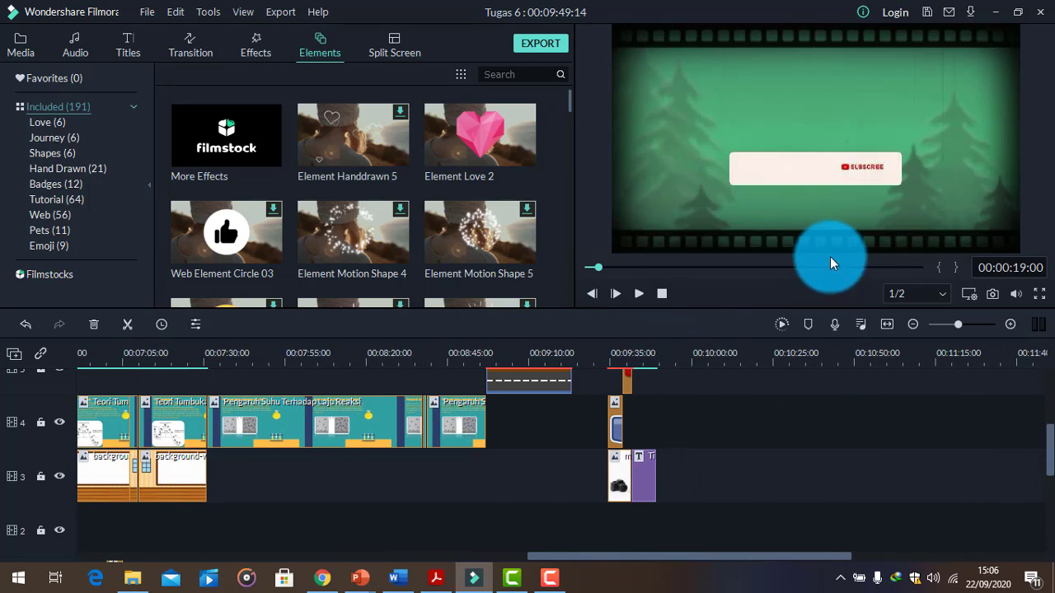
pyautogui.click(908, 268)
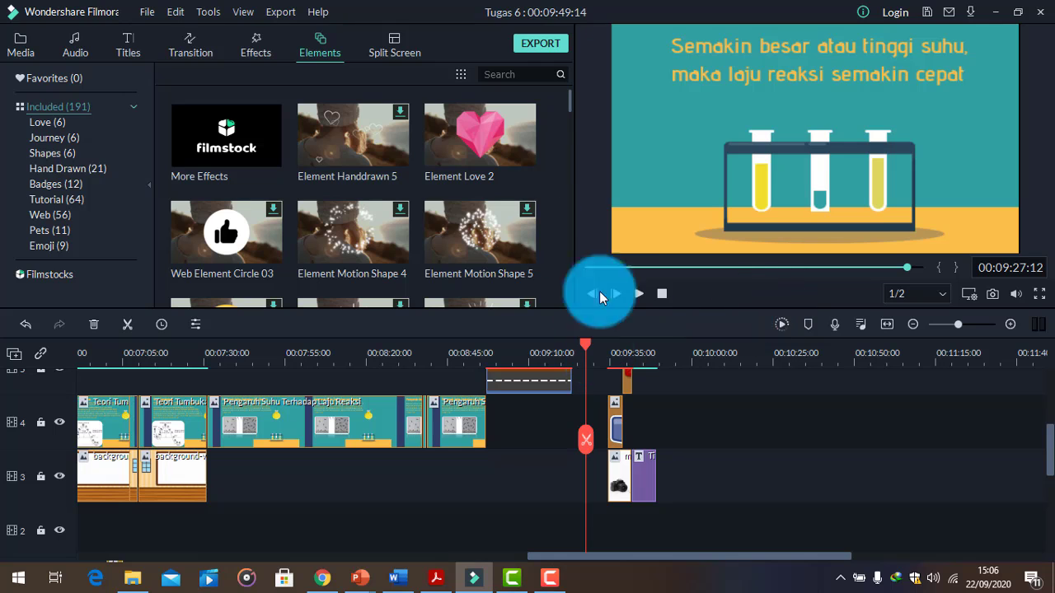
pyautogui.moveTo(354, 235); pyautogui.dragTo(592, 409)
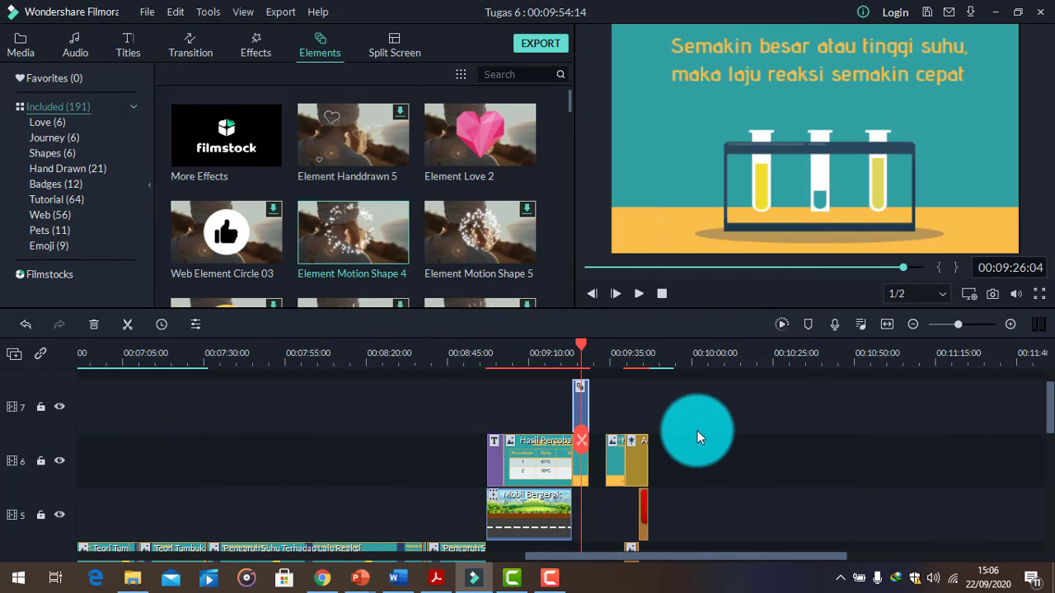
pyautogui.hotkey('ctrl', 'z')
pyautogui.hotkey('ctrl', 'z')
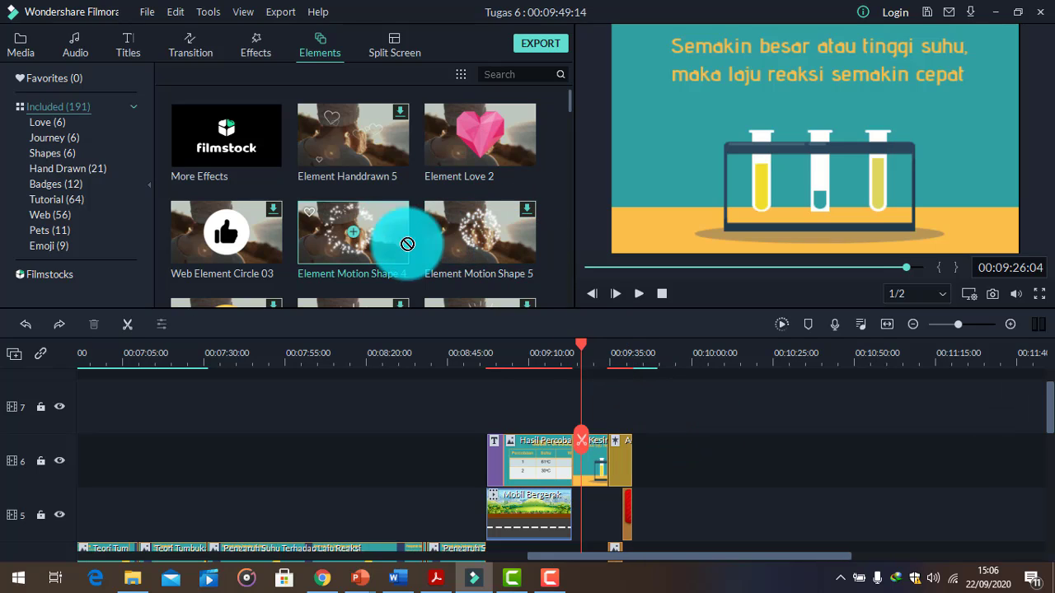
# - Add Element Motion Shape 4 on empty track 7 above the start of the conclusion slide and preview it
pyautogui.moveTo(395, 242); pyautogui.dragTo(587, 350)
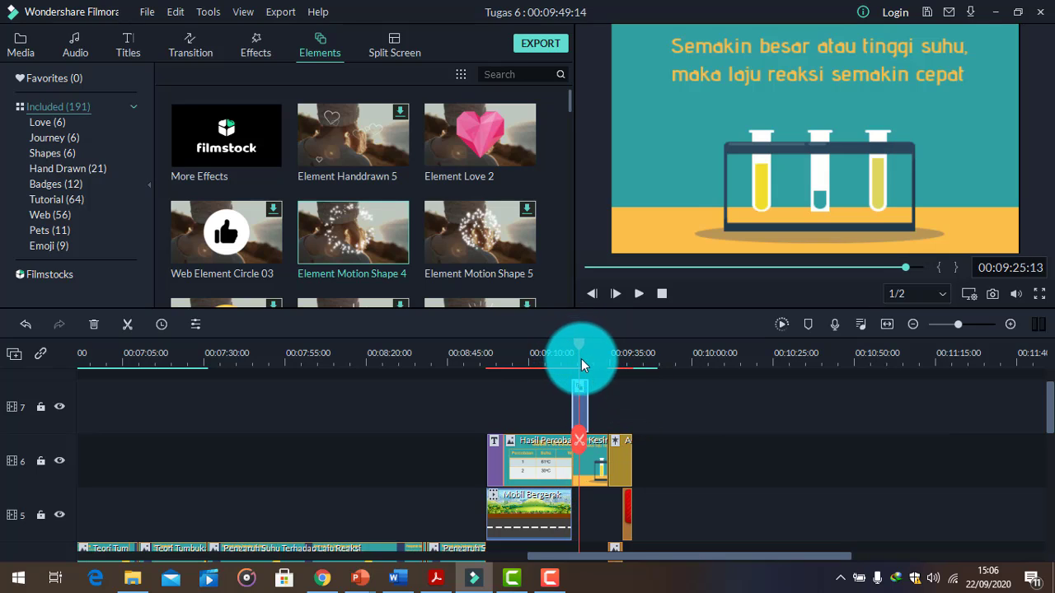
pyautogui.click(582, 356)
pyautogui.click(639, 294)
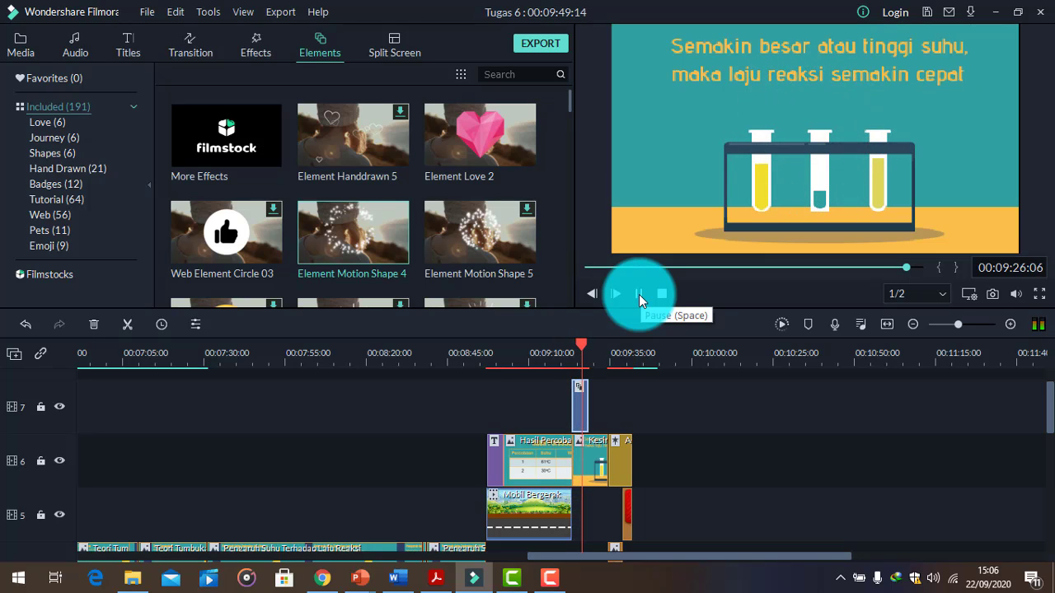
pyautogui.click(639, 295)
# - Reposition the Element Motion Shape 4 clip on track 7, previewing from 00:09:19:08, so that it starts at 00:09:24:27 over the conclusion slide
pyautogui.click(585, 409)
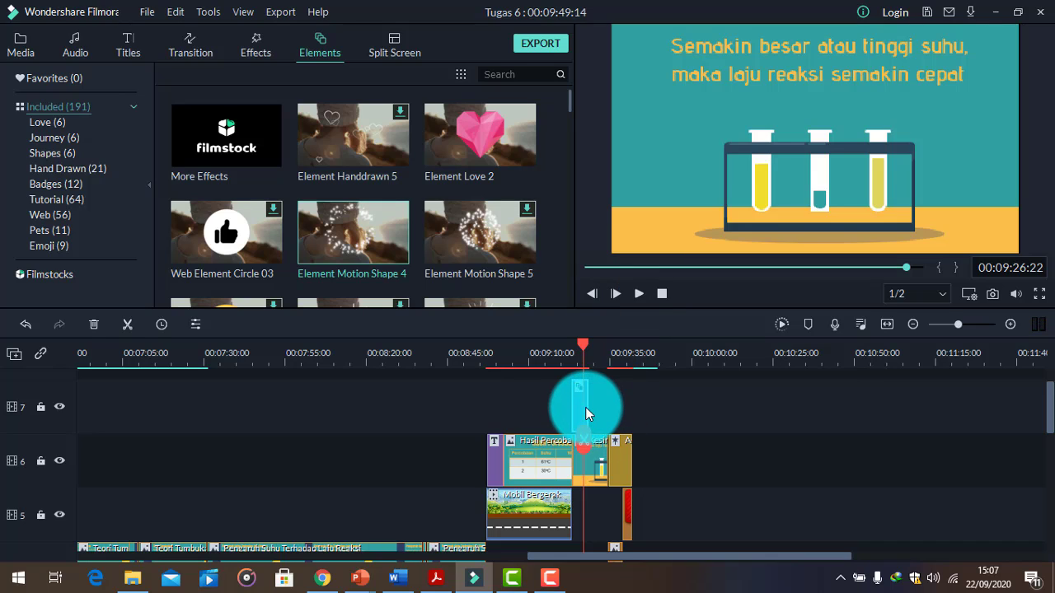
pyautogui.moveTo(587, 408)
pyautogui.mouseDown()
pyautogui.moveTo(617, 417)
pyautogui.moveTo(581, 404)
pyautogui.moveTo(613, 407)
pyautogui.moveTo(563, 427)
pyautogui.moveTo(575, 418)
pyautogui.mouseUp()
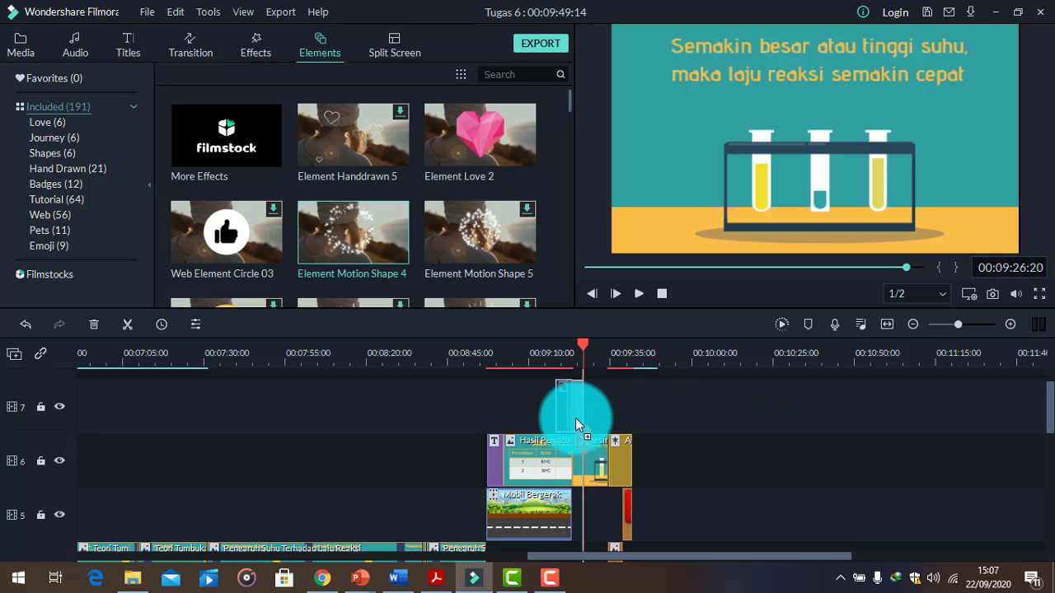
pyautogui.moveTo(584, 348); pyautogui.dragTo(556, 354)
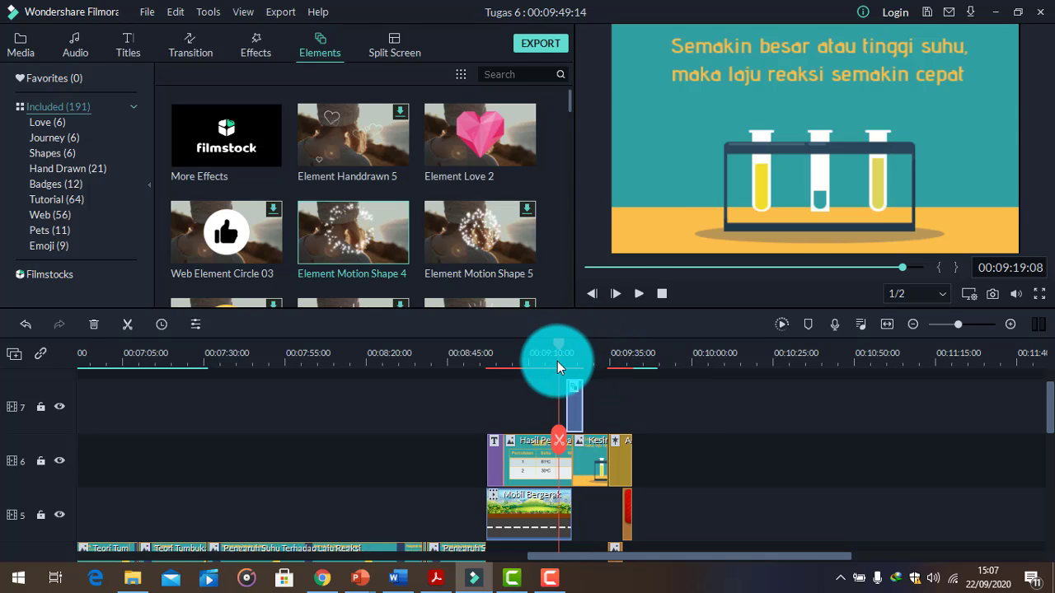
pyautogui.click(637, 296)
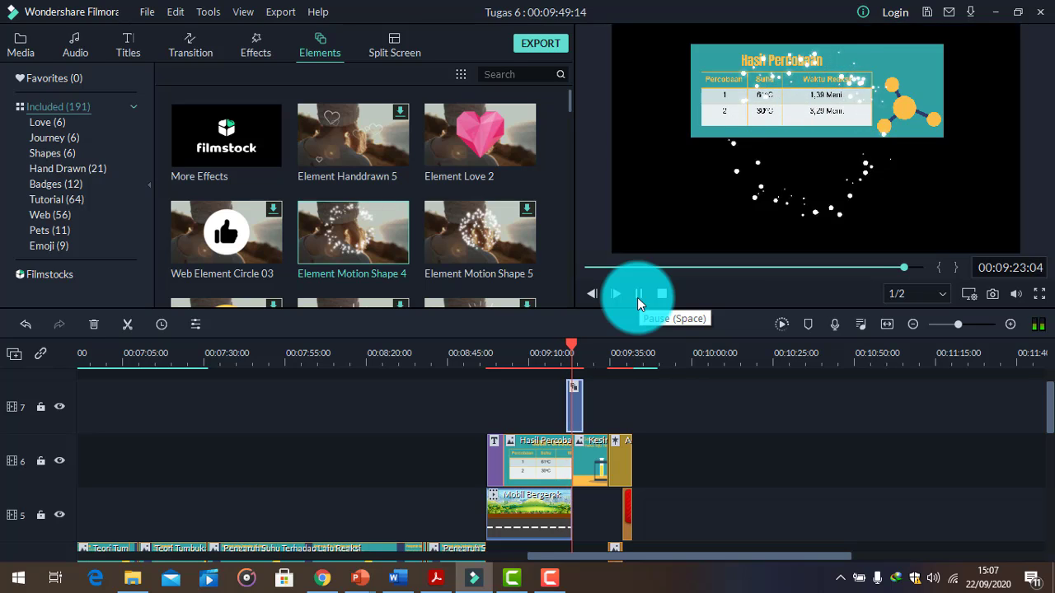
pyautogui.click(639, 294)
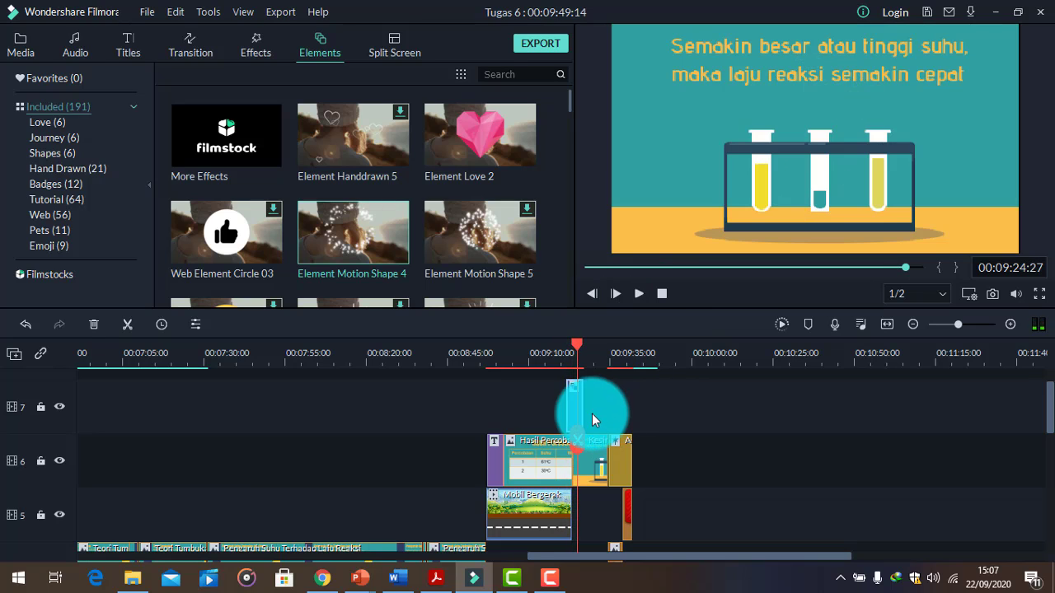
pyautogui.moveTo(590, 412); pyautogui.dragTo(590, 413)
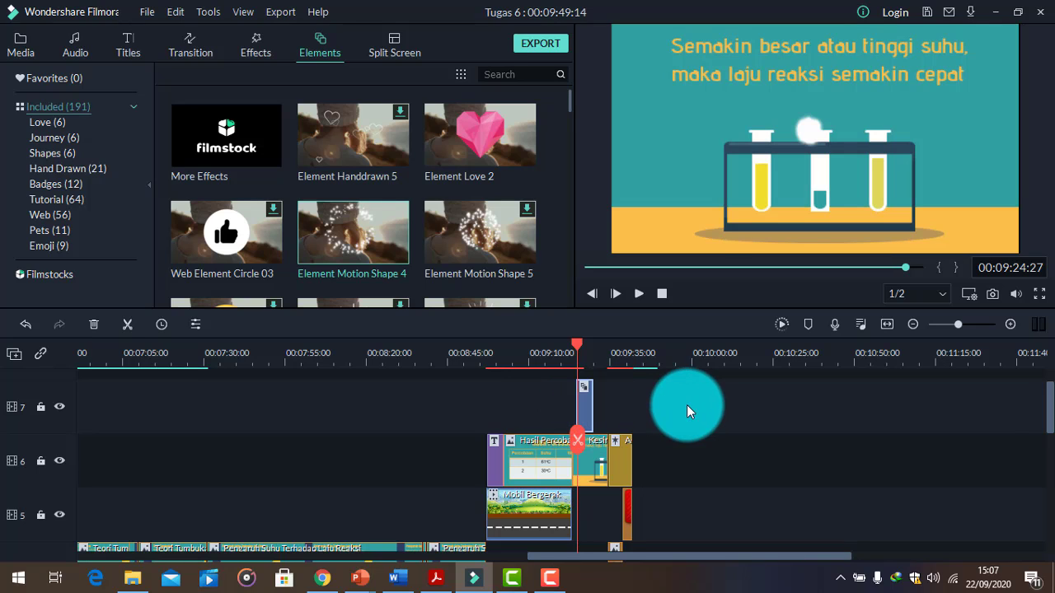
# - Add the Element Love 2 heart on track 5 at 00:09:44:14, over the "Terimakasih Salam Sehat" closing title
pyautogui.moveTo(572, 346); pyautogui.dragTo(603, 406)
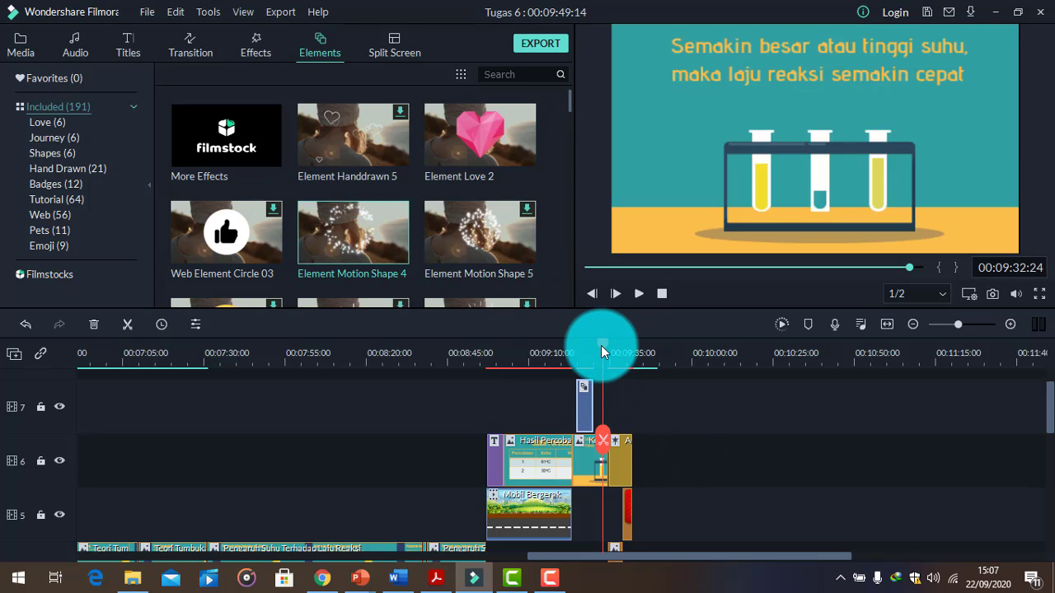
pyautogui.moveTo(602, 345); pyautogui.dragTo(641, 378)
pyautogui.moveTo(503, 142); pyautogui.dragTo(641, 516)
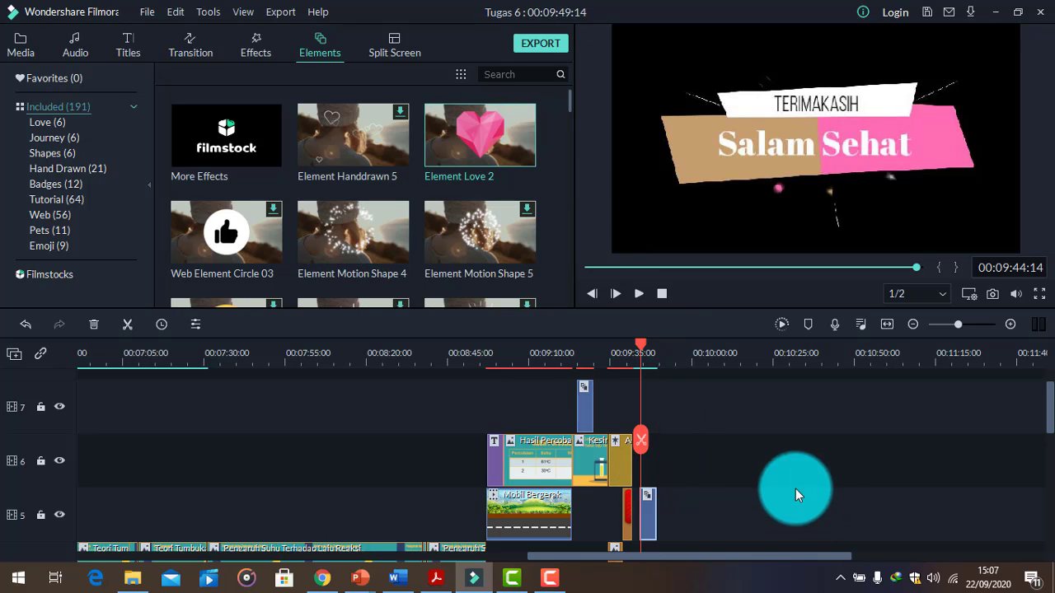
# - Shrink the heart at 00:09:46:18, place it in the upper-left corner of the frame beside the closing title, and start playback
pyautogui.moveTo(642, 346); pyautogui.dragTo(648, 354)
pyautogui.click(749, 202)
pyautogui.moveTo(852, 149); pyautogui.dragTo(804, 173)
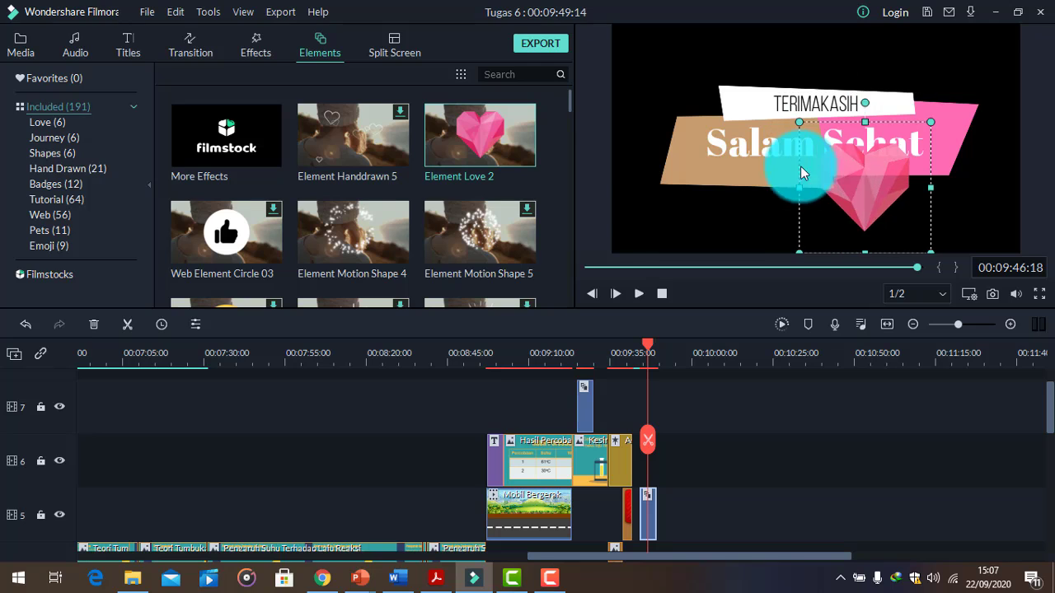
pyautogui.moveTo(862, 197); pyautogui.dragTo(823, 225)
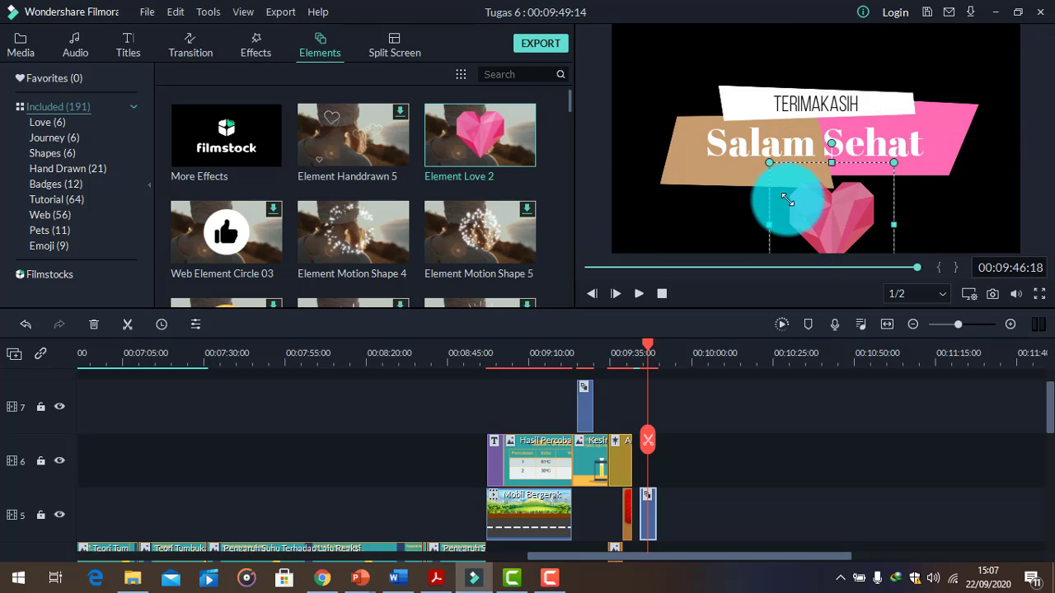
pyautogui.moveTo(777, 193); pyautogui.dragTo(652, 68)
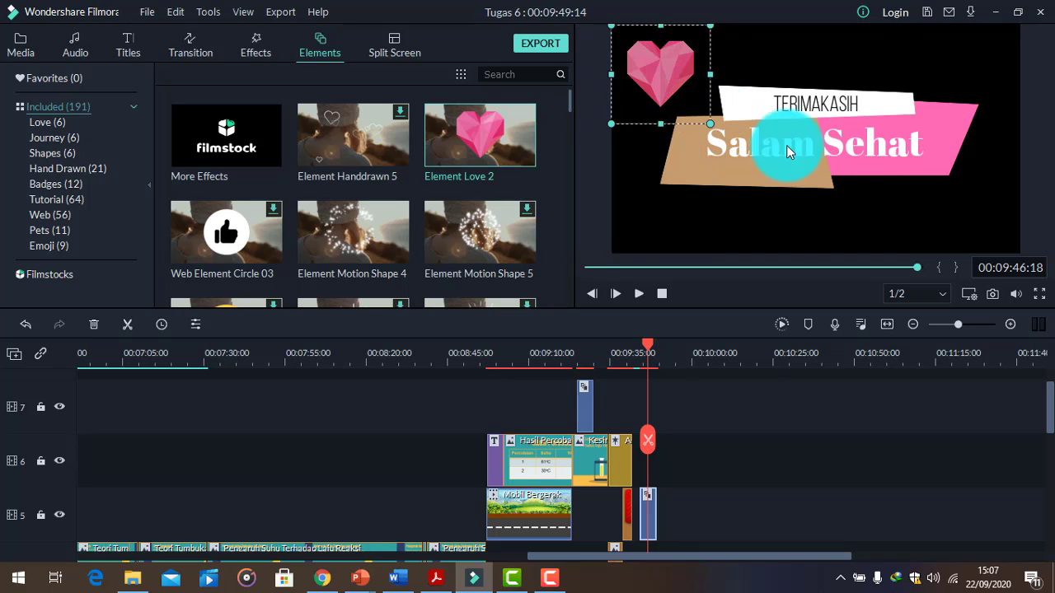
pyautogui.click(635, 295)
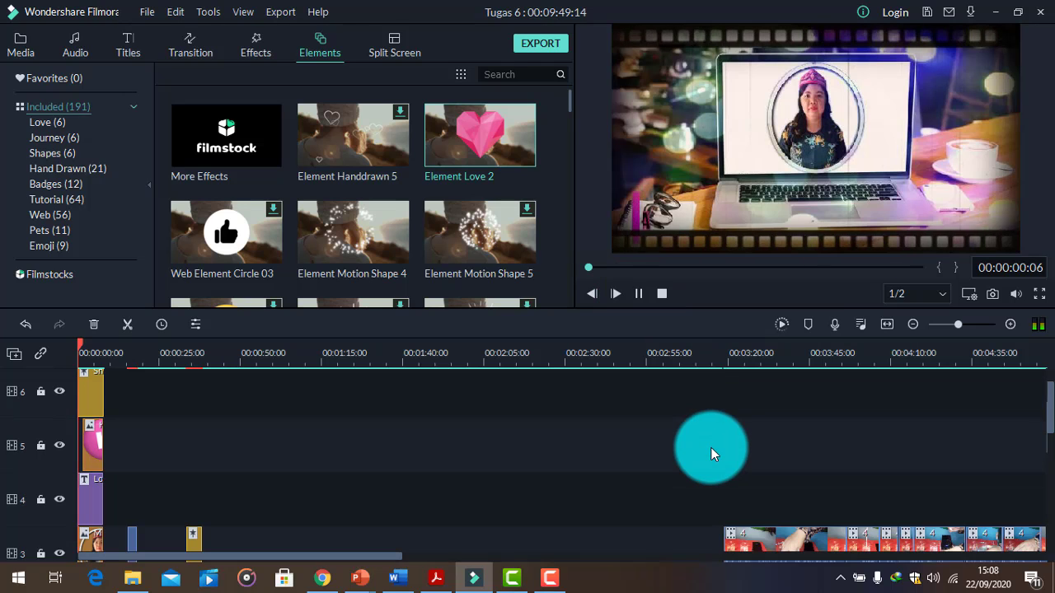
# - Add Element Motion Shape 4 on a new track 8 over the opening section at about 00:00:03, and preview it
pyautogui.scroll(-1, 714, 454)
pyautogui.click(638, 293)
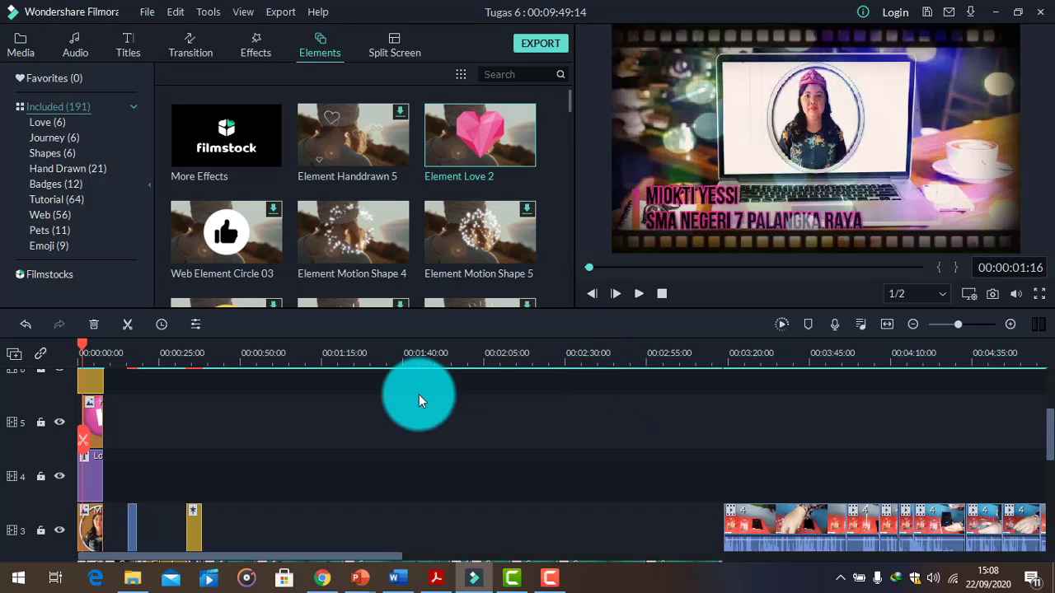
pyautogui.click(72, 347)
pyautogui.moveTo(70, 348); pyautogui.dragTo(98, 371)
pyautogui.scroll(3, 142, 434)
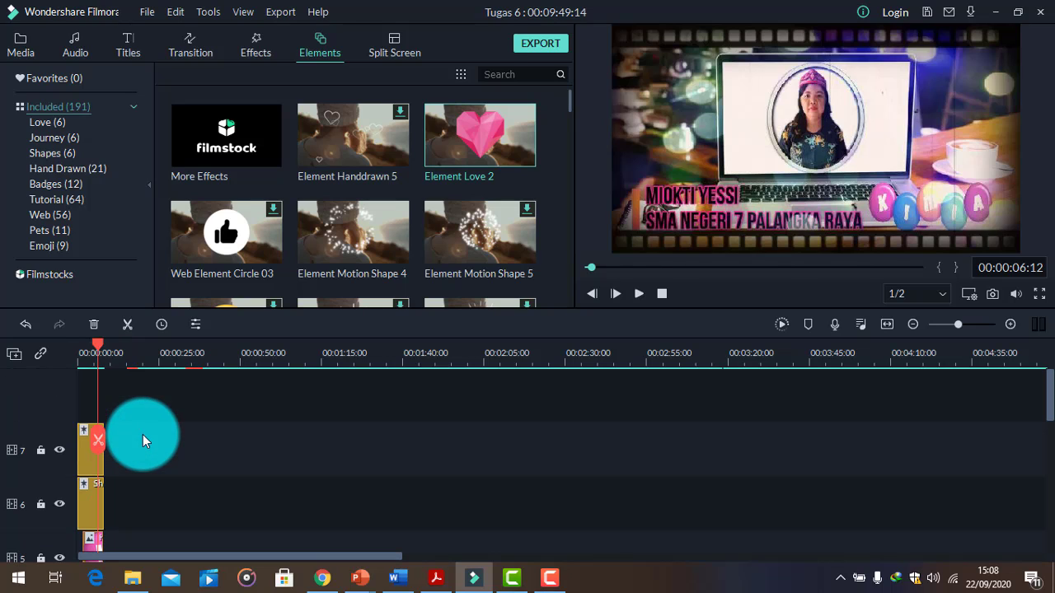
pyautogui.moveTo(100, 348); pyautogui.dragTo(90, 347)
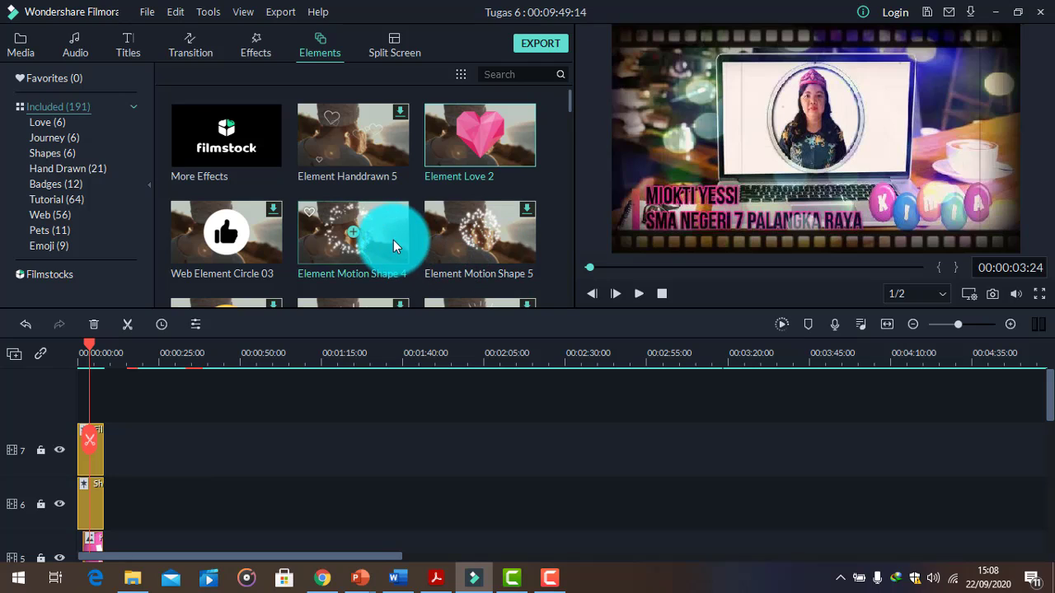
pyautogui.moveTo(393, 240); pyautogui.dragTo(88, 400)
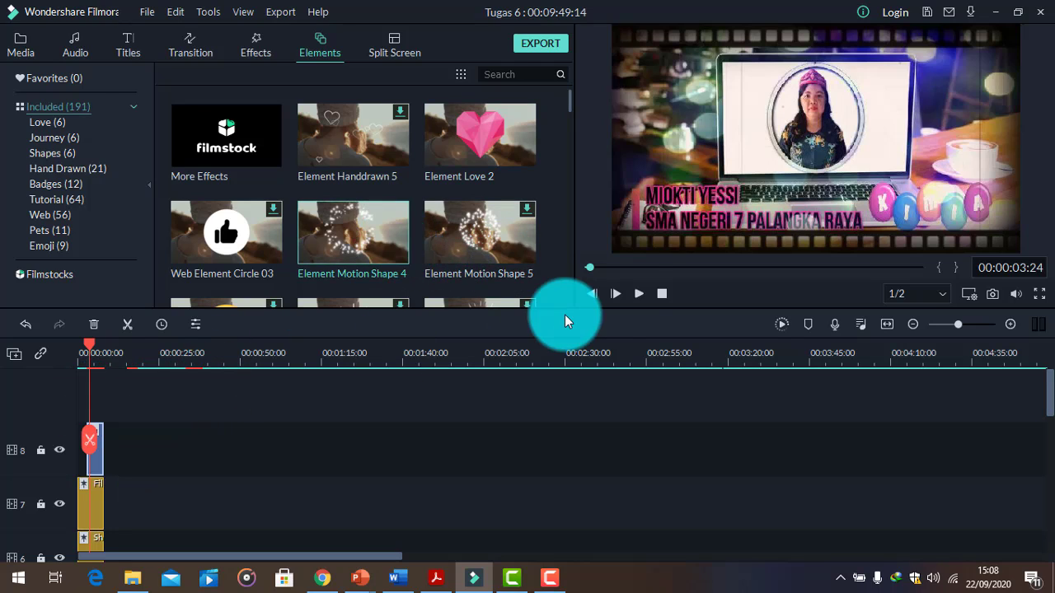
pyautogui.click(644, 292)
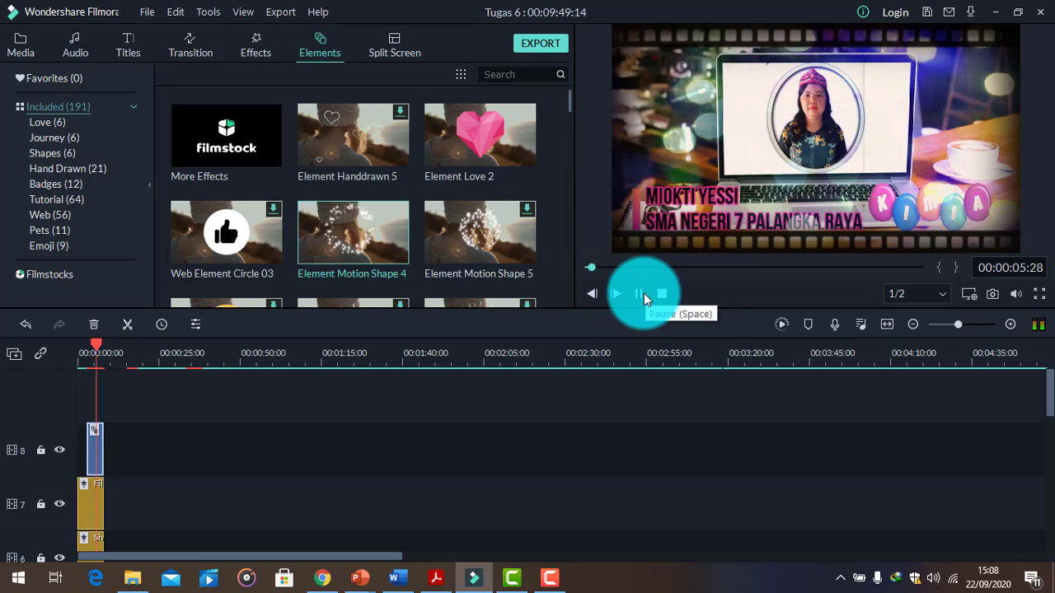
pyautogui.click(639, 294)
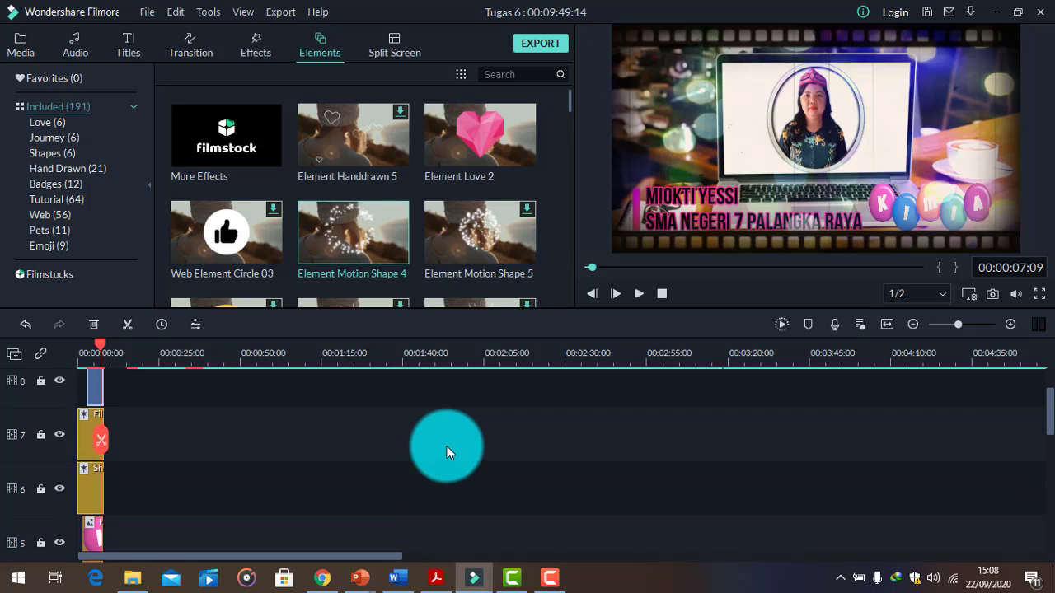
pyautogui.scroll(-4, 447, 445)
pyautogui.scroll(-2, 447, 445)
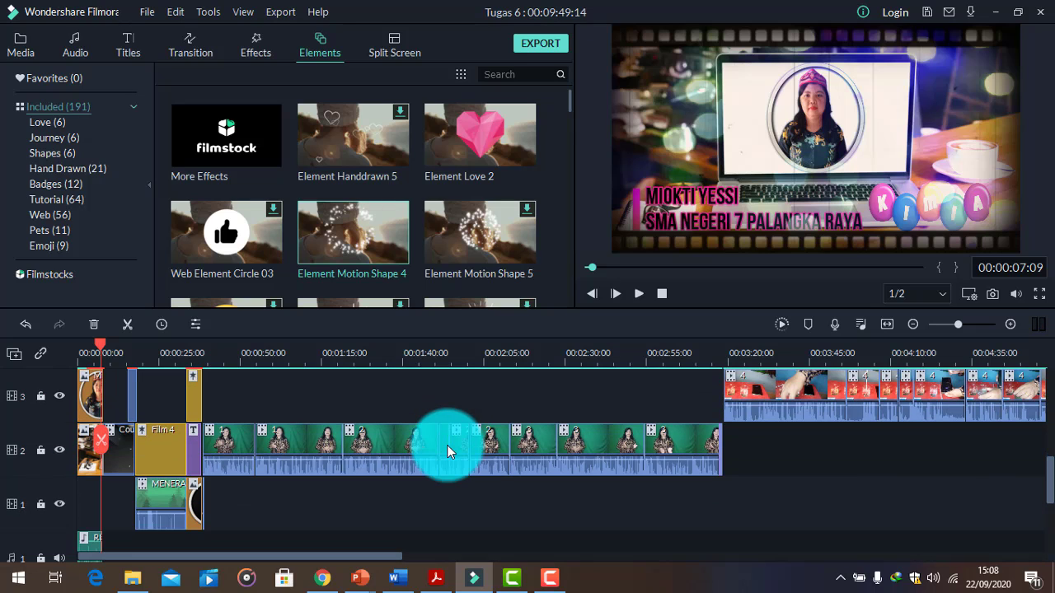
pyautogui.scroll(3, 447, 445)
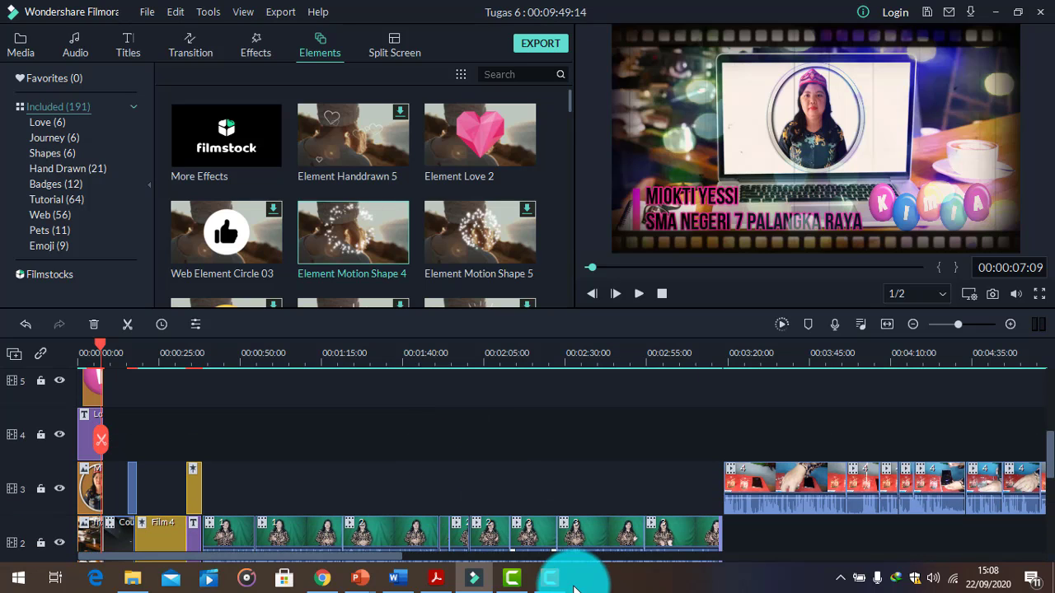
pyautogui.click(550, 578)
pyautogui.click(994, 541)
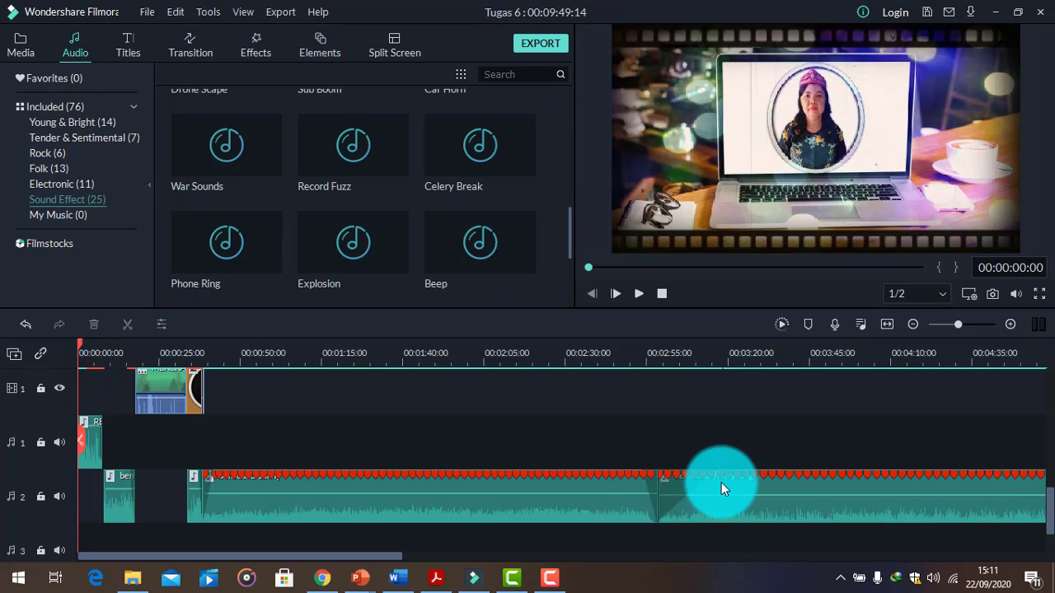
# - Add the Camera Snaps sound effect at the very start of audio track 2, beneath the opening audio
pyautogui.click(85, 52)
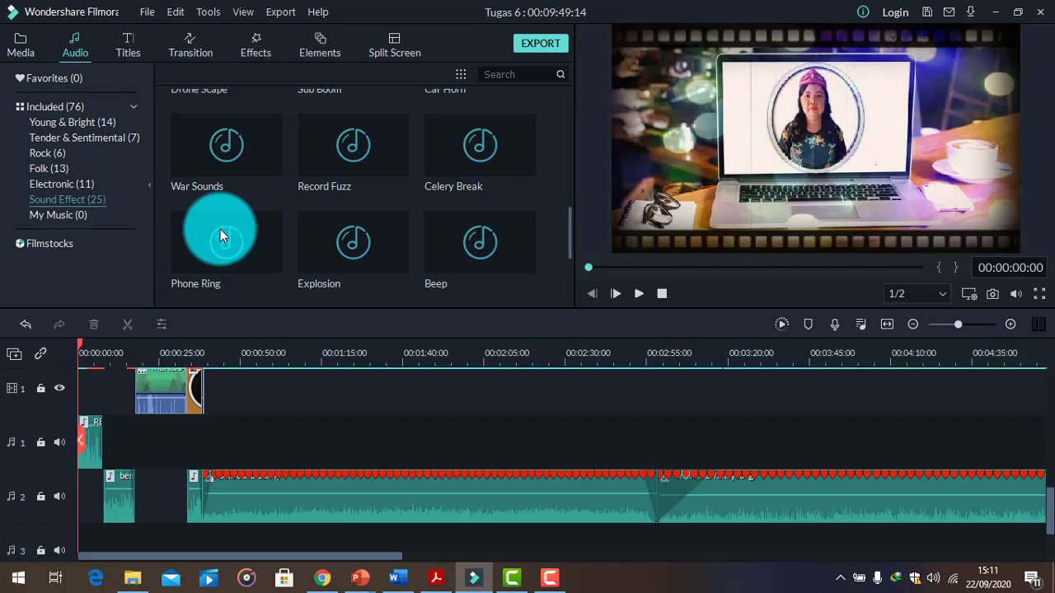
pyautogui.scroll(2, 94, 445)
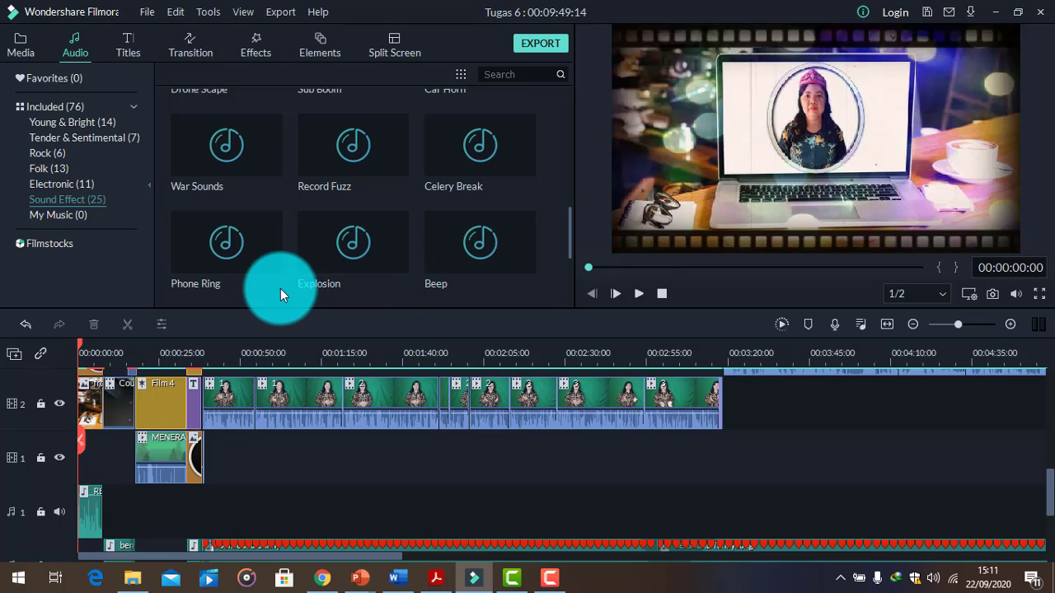
pyautogui.scroll(5, 266, 267)
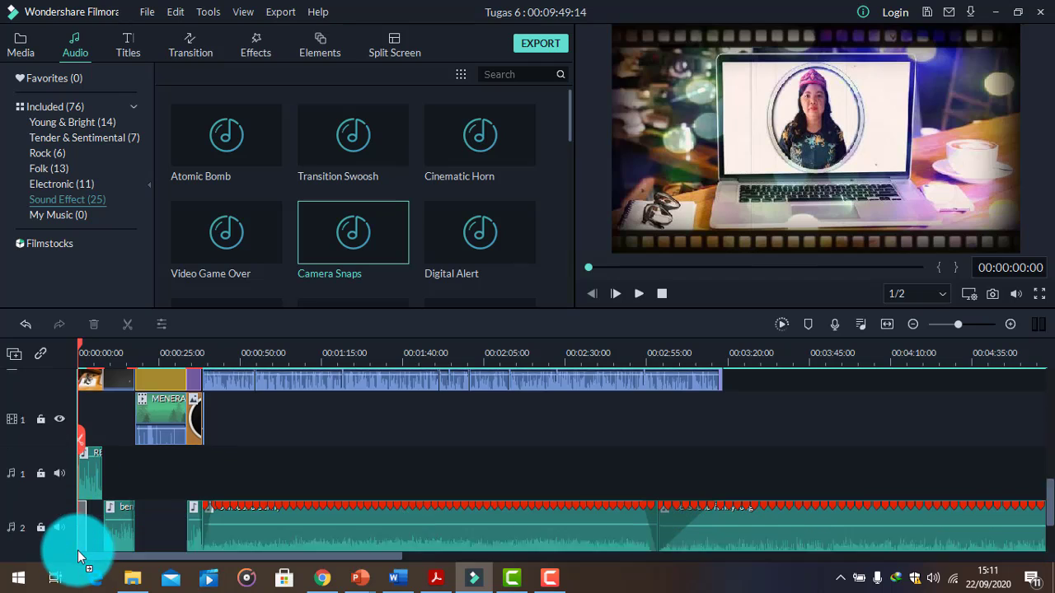
pyautogui.scroll(-2, 78, 551)
pyautogui.click(80, 483)
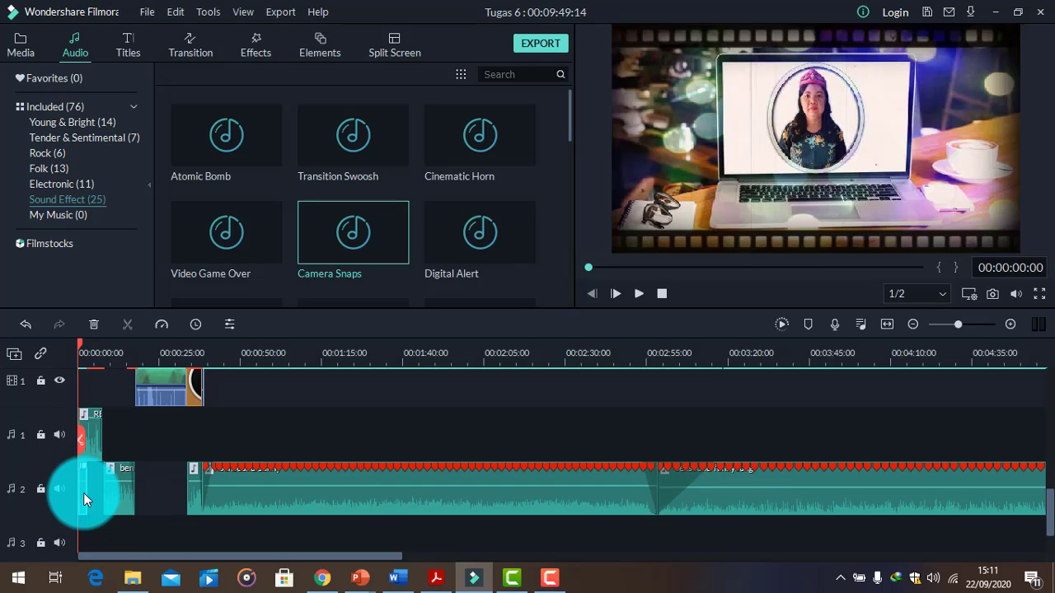
pyautogui.moveTo(80, 490); pyautogui.dragTo(83, 472)
# - Add two more Camera Snaps sound effects on audio track 2 between the first one and the countdown audio
pyautogui.click(409, 219)
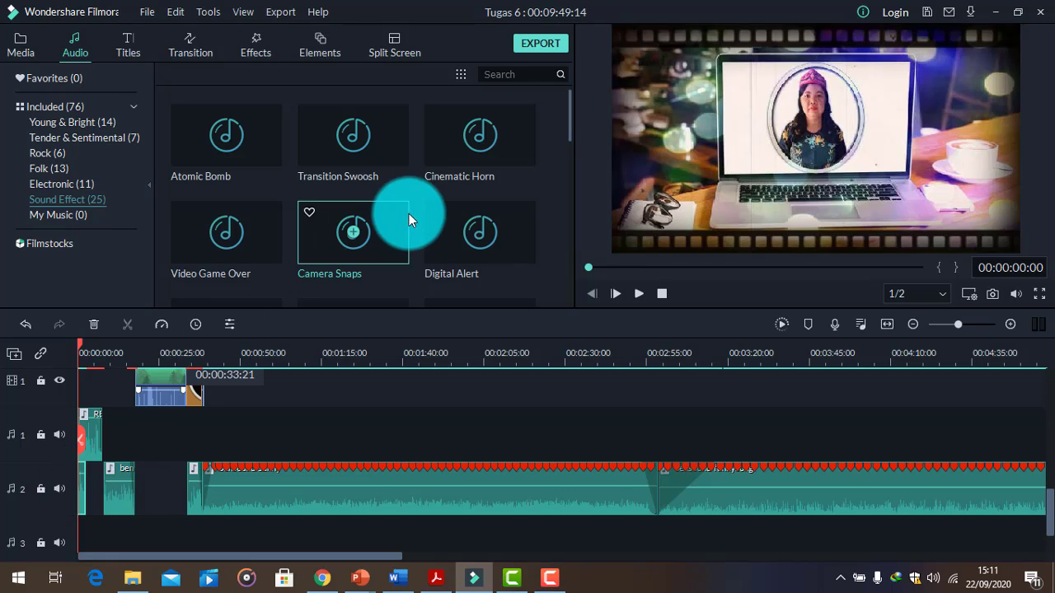
pyautogui.moveTo(375, 244); pyautogui.dragTo(89, 492)
pyautogui.moveTo(88, 492); pyautogui.dragTo(93, 489)
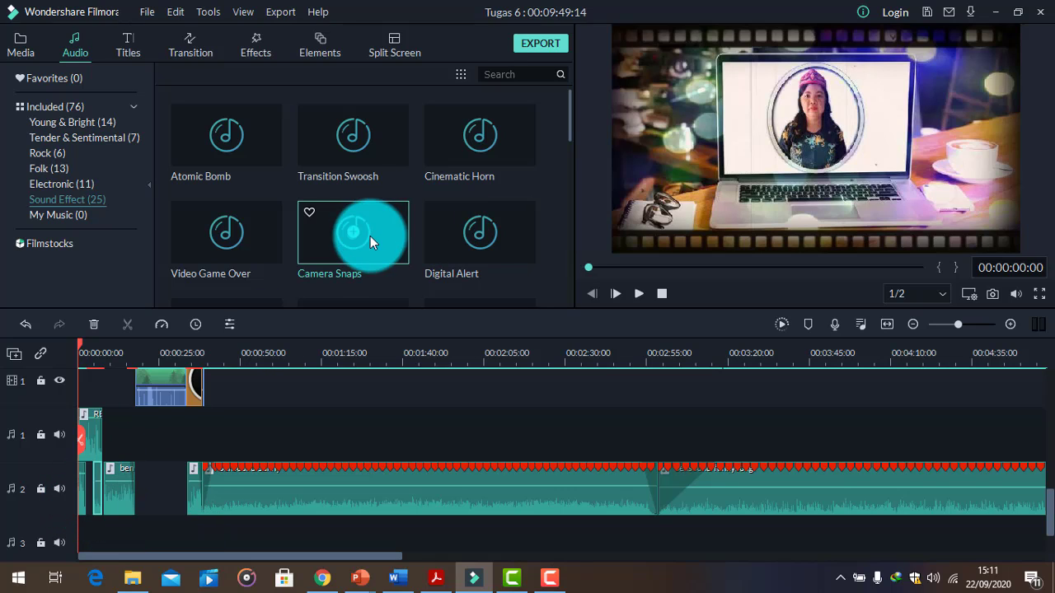
pyautogui.click(192, 429)
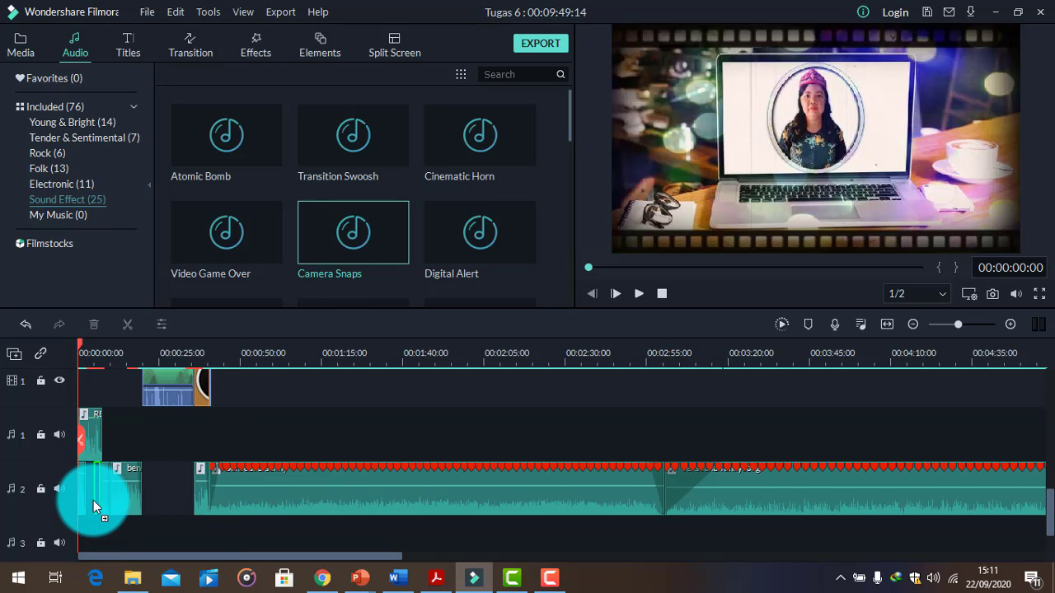
pyautogui.moveTo(87, 493); pyautogui.dragTo(90, 493)
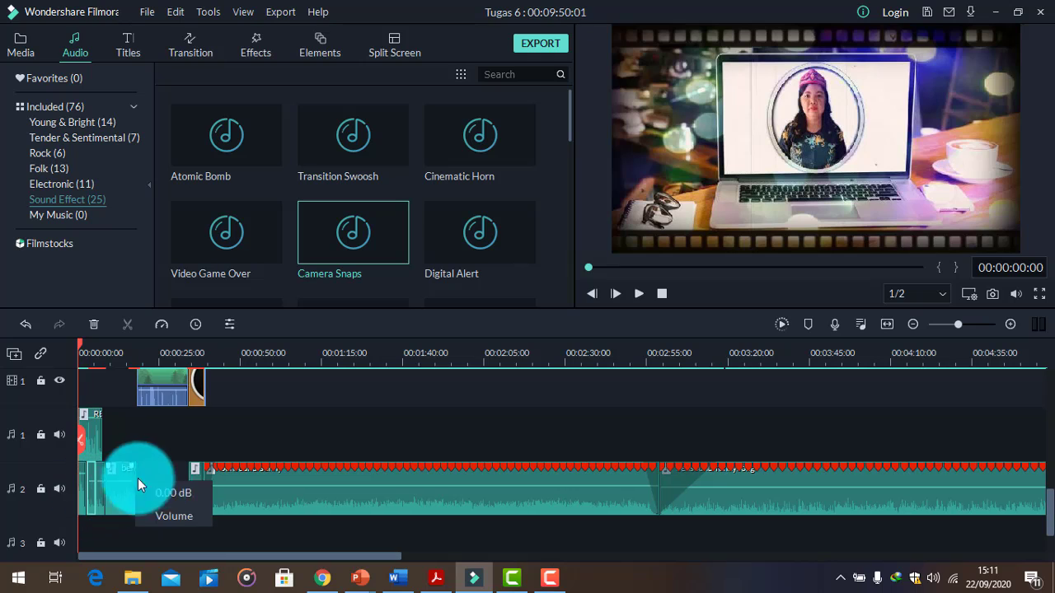
# - Play the opening section twice from the start to check the Camera Snaps sounds on audio track 2
pyautogui.click(635, 294)
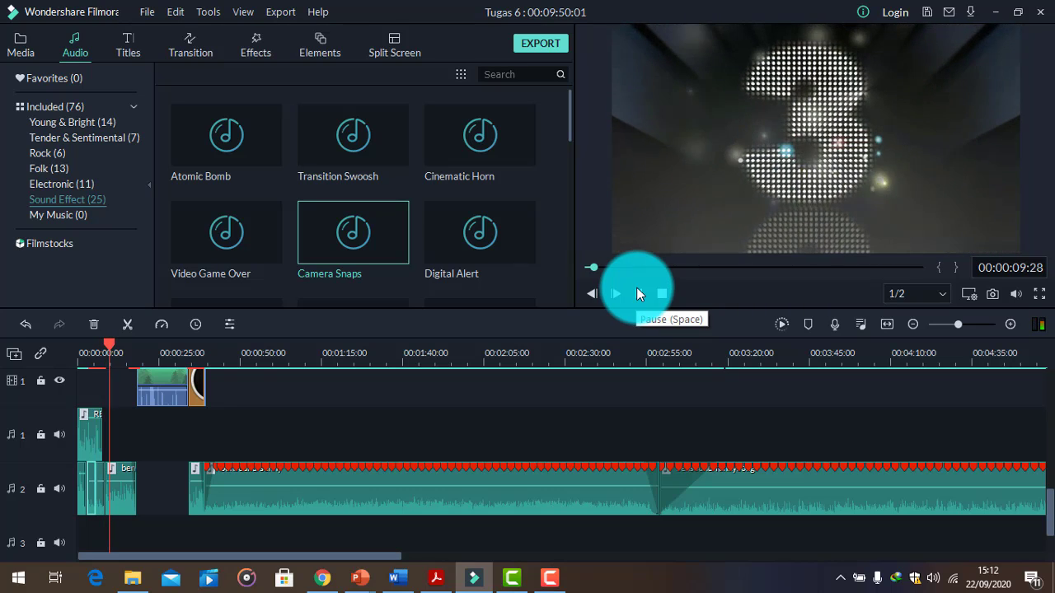
pyautogui.click(639, 294)
pyautogui.moveTo(82, 486); pyautogui.dragTo(126, 393)
pyautogui.moveTo(111, 343); pyautogui.dragTo(66, 371)
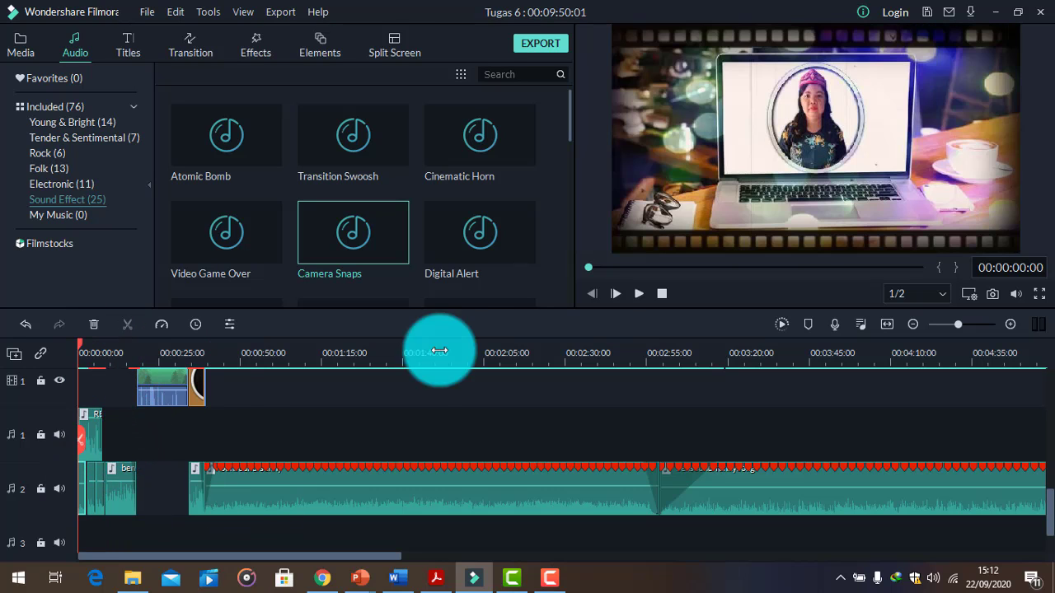
pyautogui.click(638, 294)
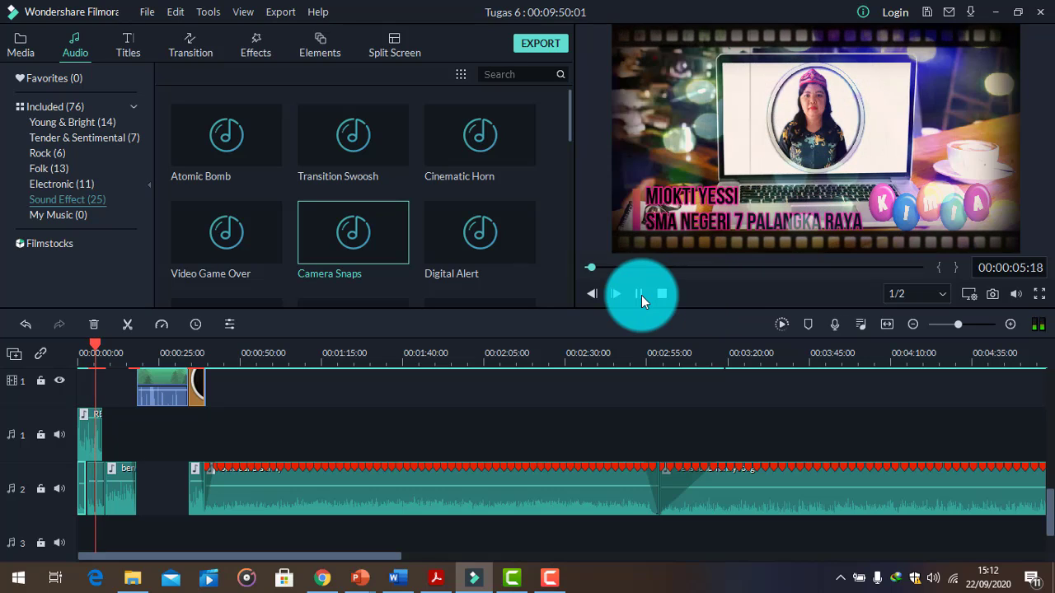
pyautogui.click(639, 294)
pyautogui.scroll(-5, 522, 292)
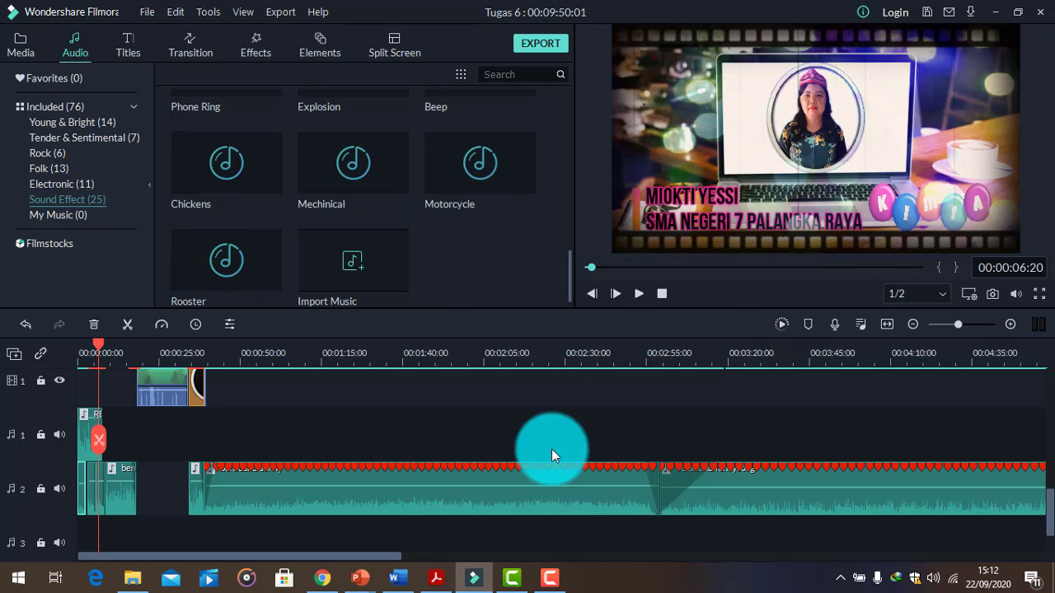
pyautogui.click(549, 577)
pyautogui.click(965, 504)
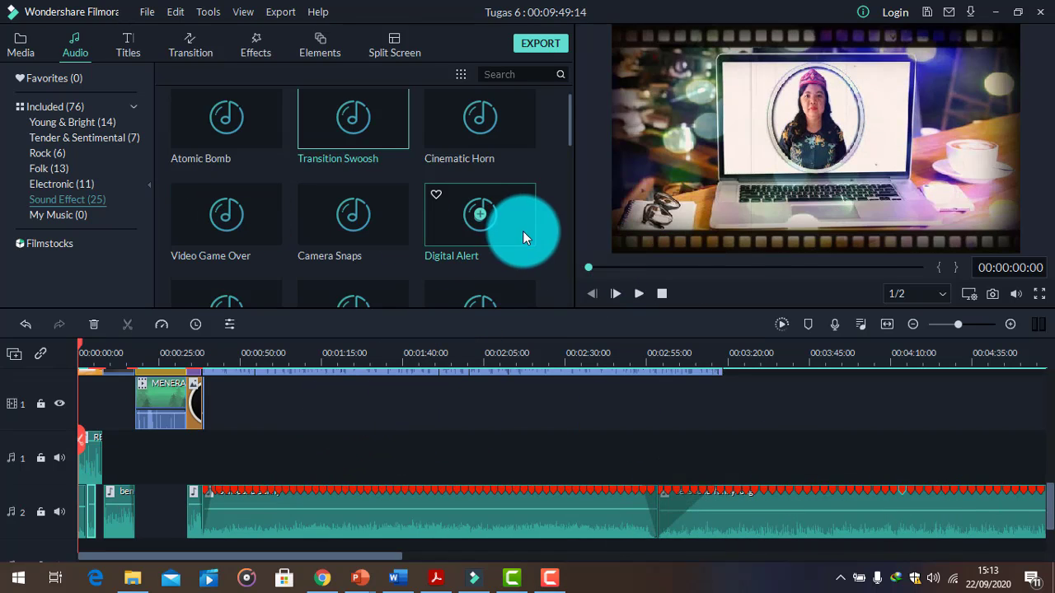
# - Add the Transition Swoosh sound effect on audio track 2 at the end of the opening, before the countdown audio, and preview it
pyautogui.moveTo(388, 123); pyautogui.dragTo(182, 517)
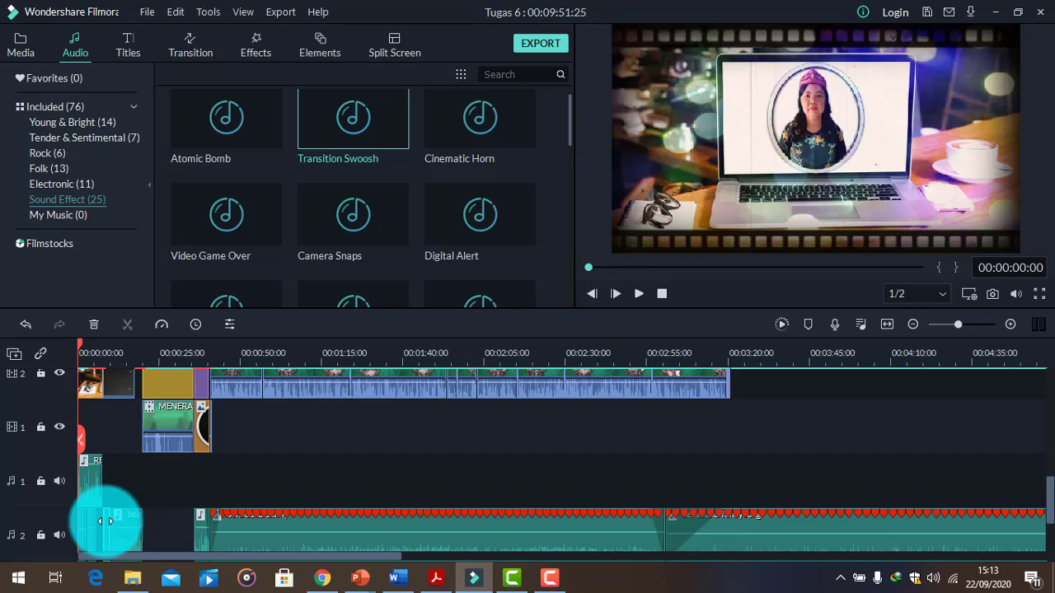
pyautogui.moveTo(107, 538); pyautogui.dragTo(98, 538)
pyautogui.click(639, 297)
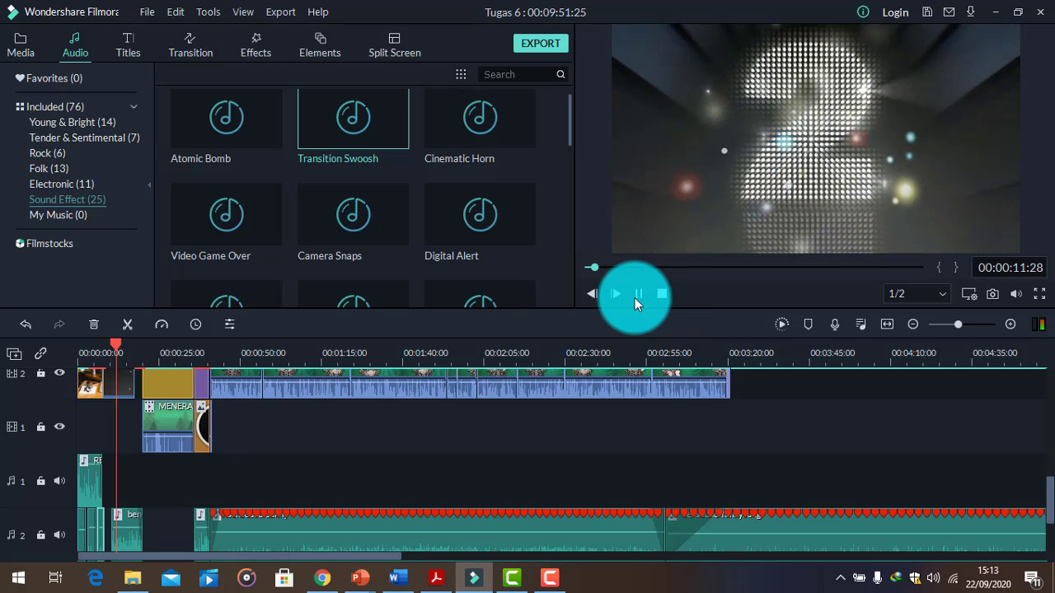
pyautogui.click(637, 293)
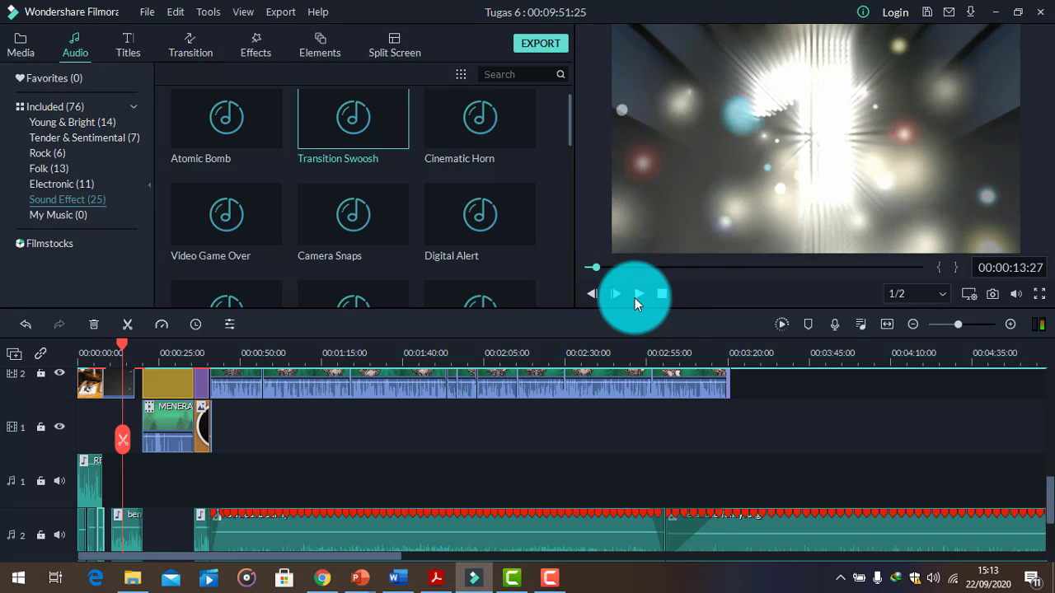
# - Adjust the position of the last sound effect on audio track 2 so it sits close behind the preceding one
pyautogui.click(92, 527)
pyautogui.moveTo(98, 530); pyautogui.dragTo(98, 527)
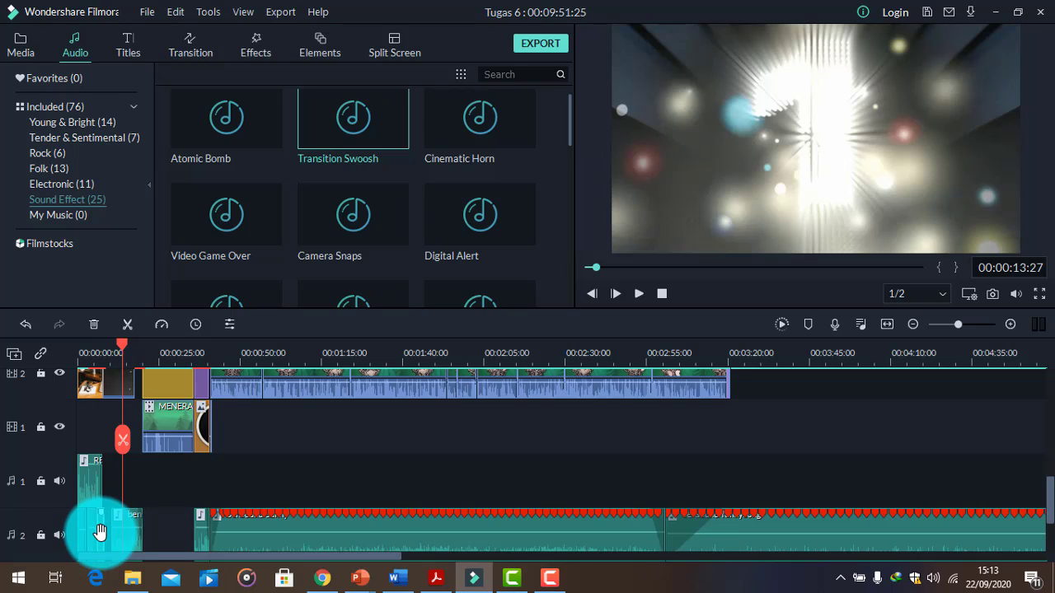
pyautogui.moveTo(103, 535); pyautogui.dragTo(106, 534)
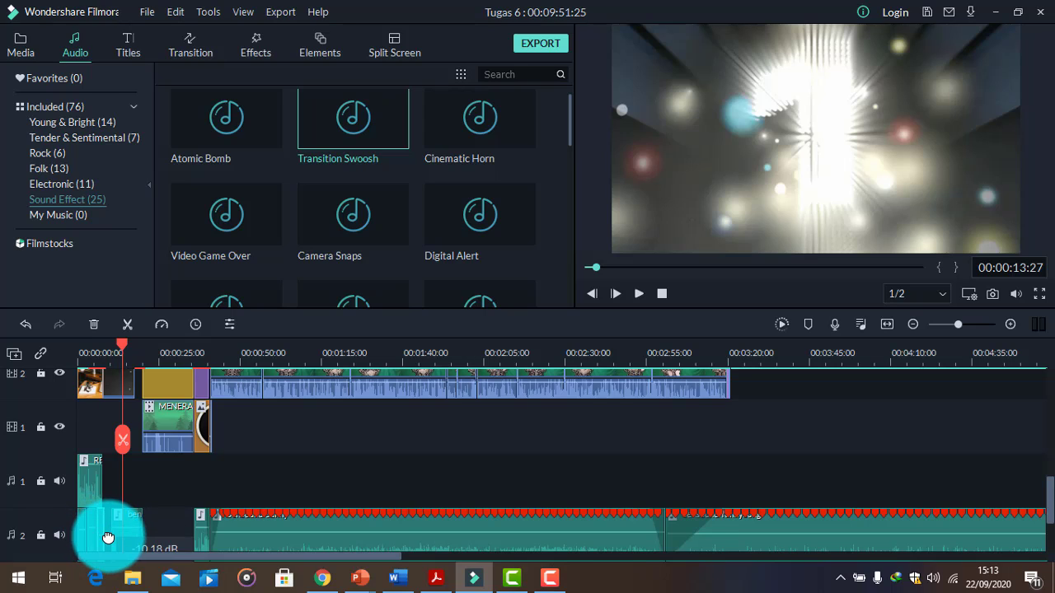
pyautogui.scroll(-1, 197, 507)
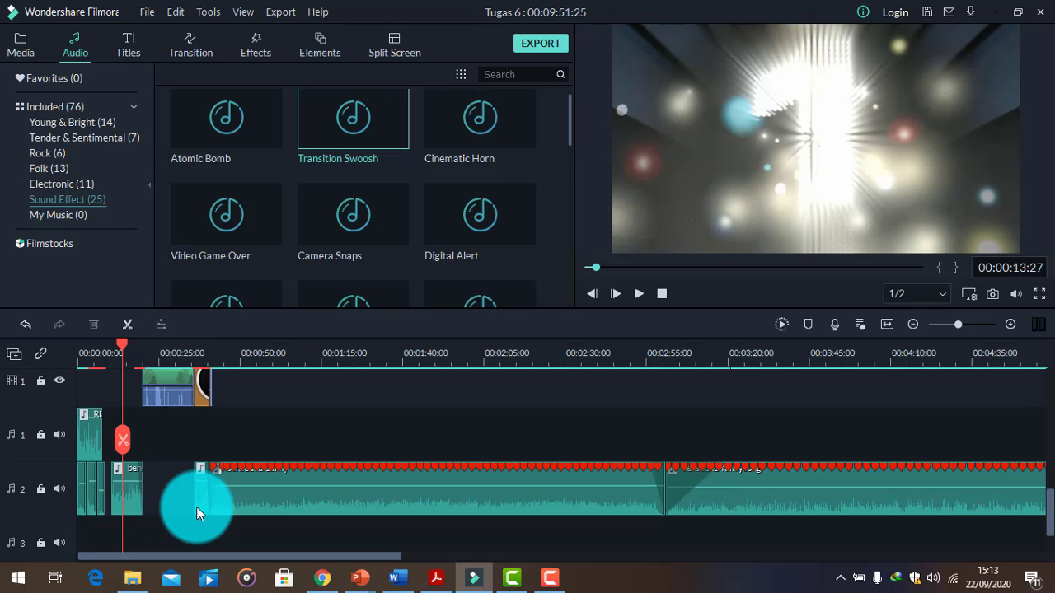
pyautogui.click(93, 494)
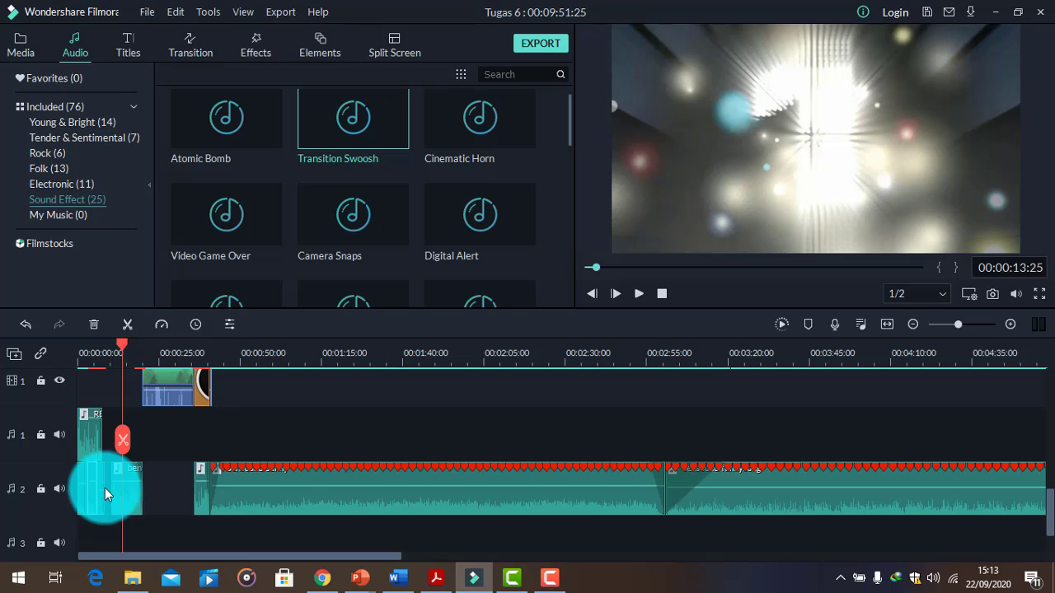
pyautogui.moveTo(101, 488)
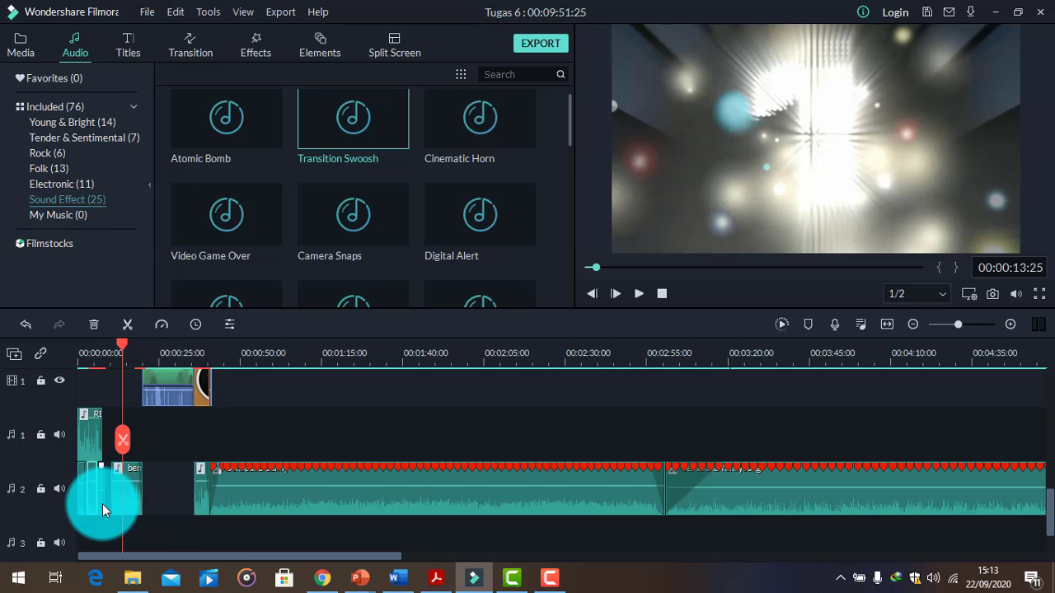
pyautogui.moveTo(104, 506); pyautogui.dragTo(95, 506)
# - Preview the change from the opening to the countdown, playing from 00:00:07:03 and again from 00:00:07:25
pyautogui.moveTo(122, 348); pyautogui.dragTo(100, 353)
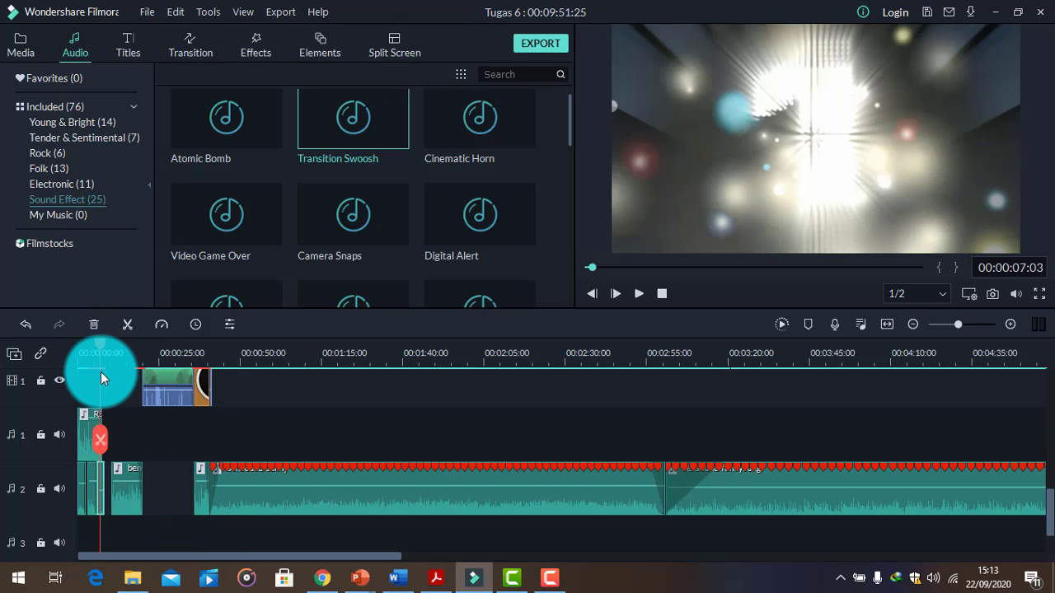
pyautogui.click(639, 294)
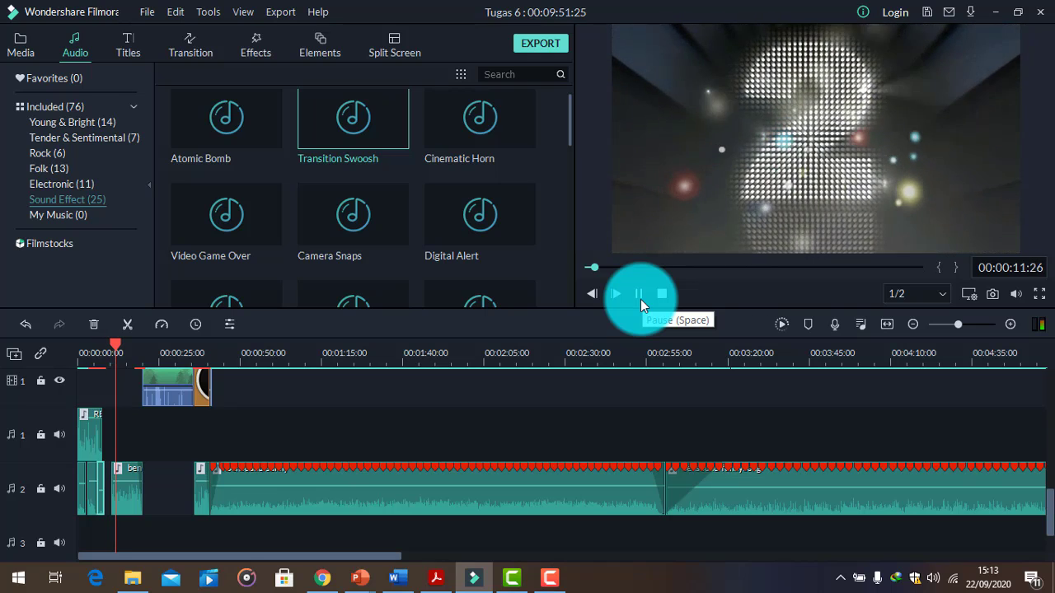
pyautogui.click(641, 304)
pyautogui.scroll(2, 241, 459)
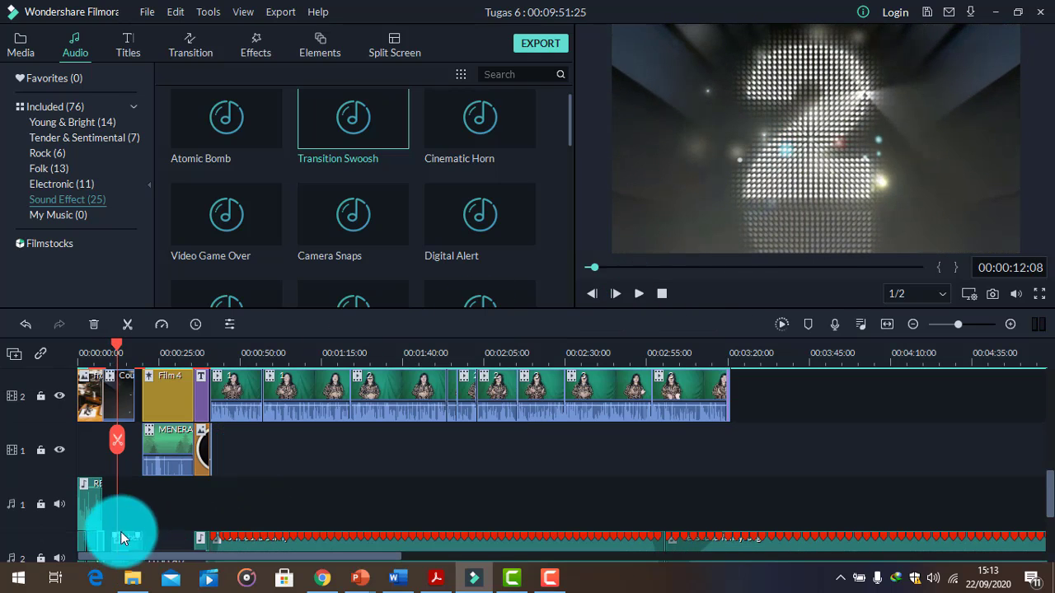
pyautogui.moveTo(149, 357); pyautogui.dragTo(102, 356)
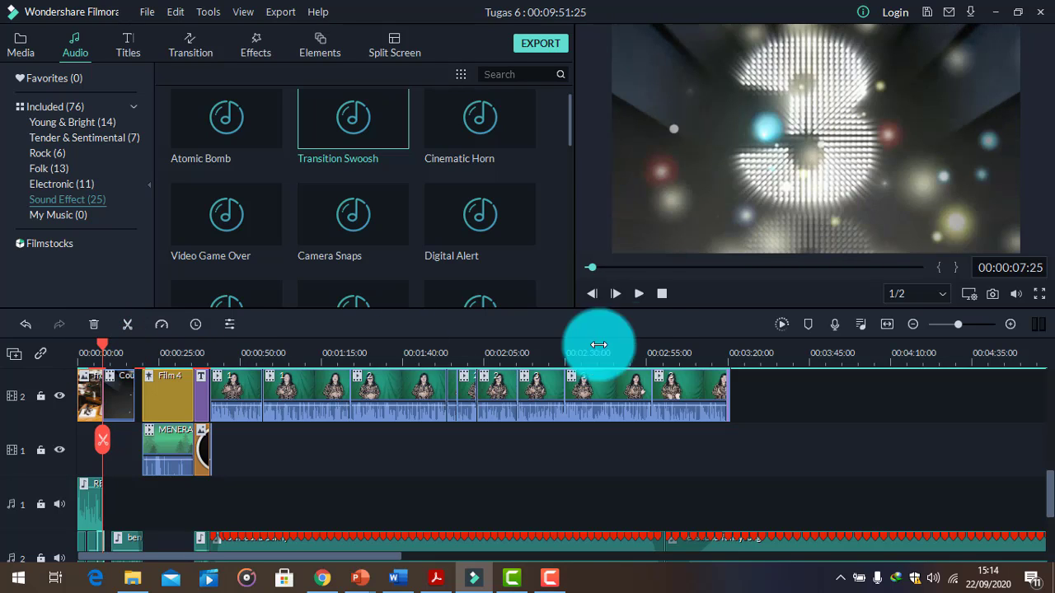
pyautogui.click(639, 295)
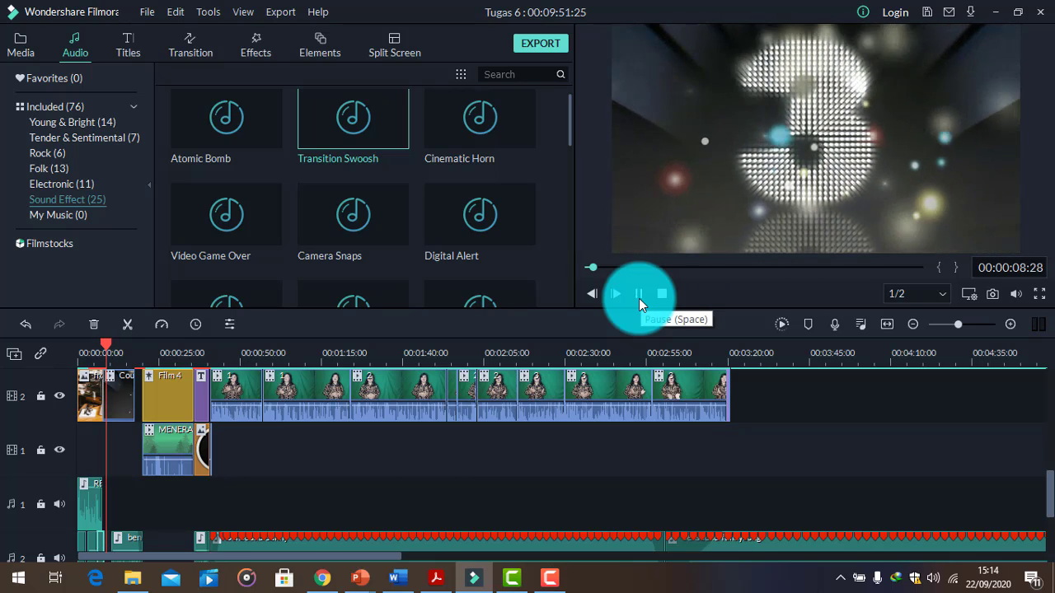
# - Raise the volume of the Transition Swoosh effect on audio track 2 to 12 dB and replay the change to the countdown
pyautogui.click(639, 295)
pyautogui.scroll(-2, 330, 445)
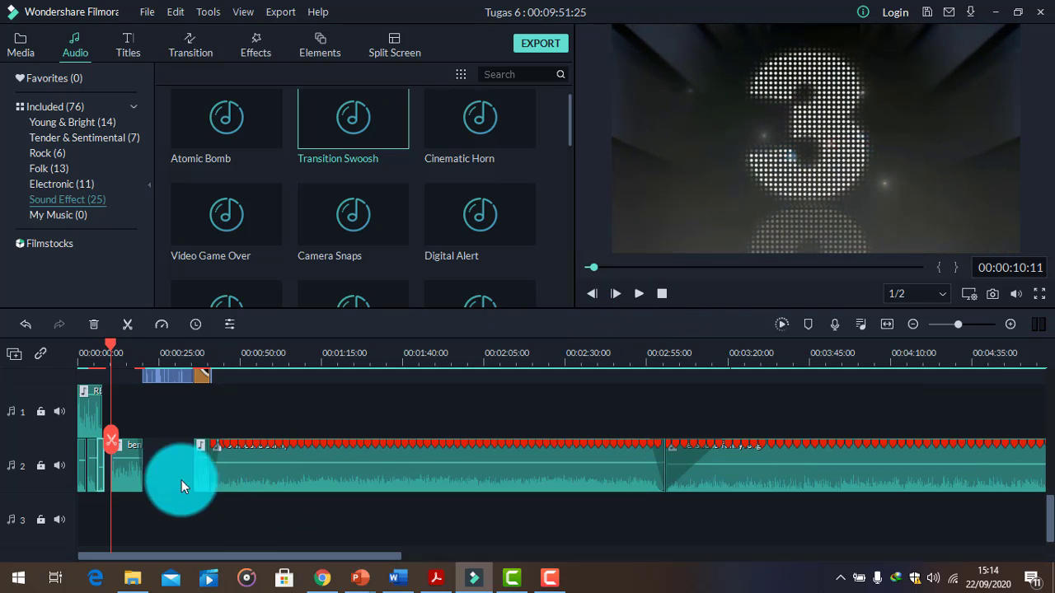
pyautogui.moveTo(95, 475); pyautogui.dragTo(109, 343)
pyautogui.click(102, 352)
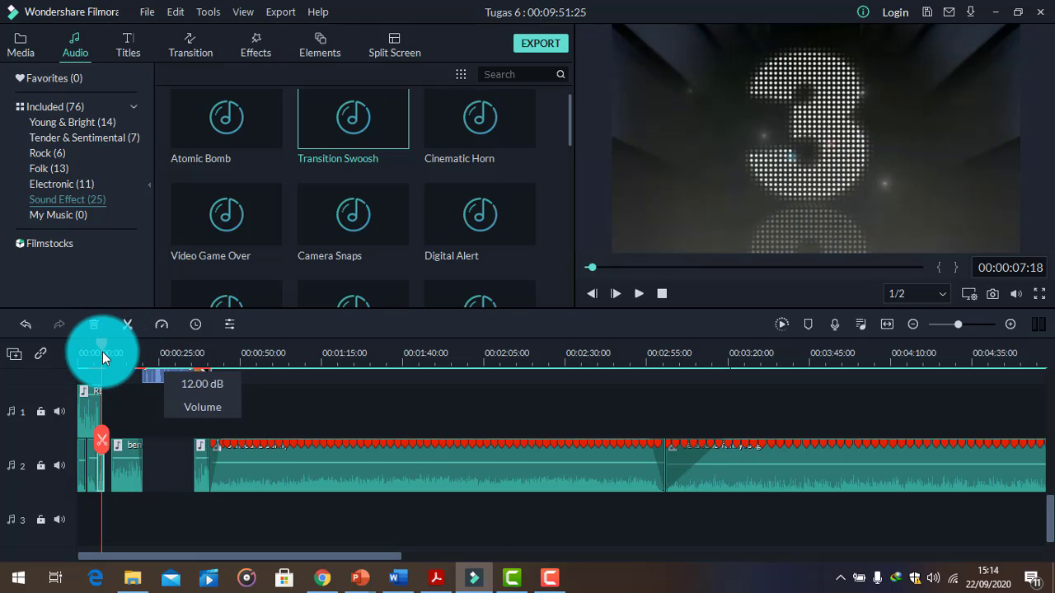
pyautogui.click(635, 297)
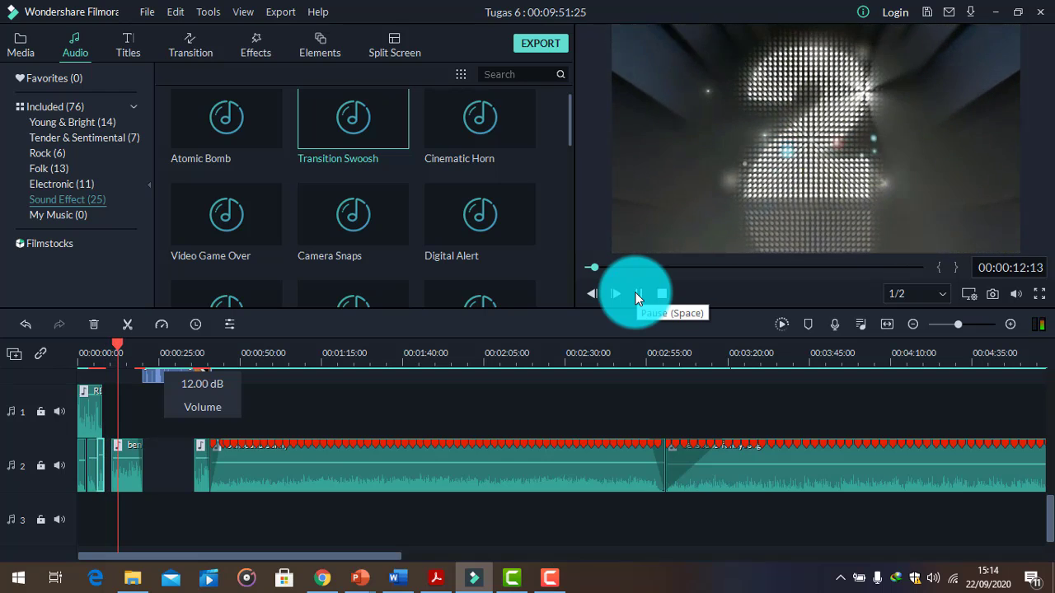
pyautogui.click(636, 297)
# - Try placing the Atomic Bomb sound effect on audio track 1 directly before the narration recording that starts at 00:06:18:18
pyautogui.scroll(3, 157, 509)
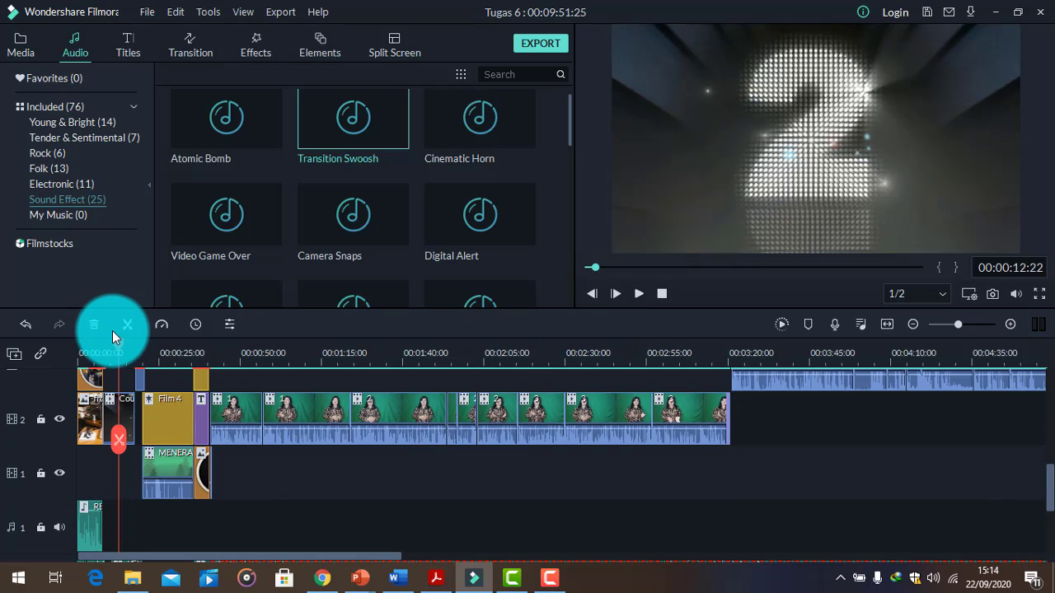
pyautogui.moveTo(118, 342); pyautogui.dragTo(927, 519)
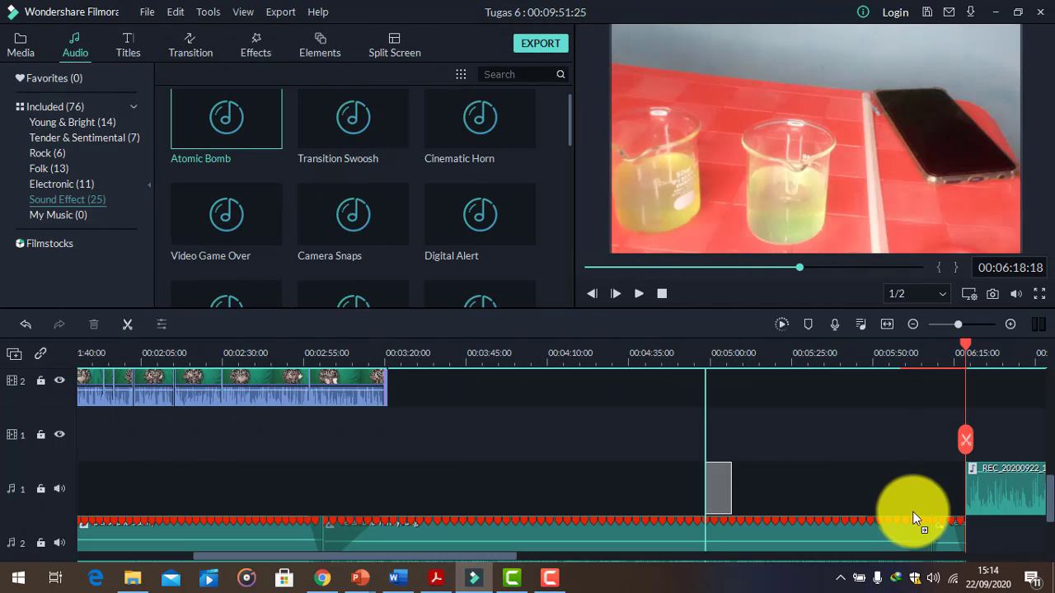
pyautogui.moveTo(914, 513); pyautogui.dragTo(788, 430)
pyautogui.scroll(2, 886, 463)
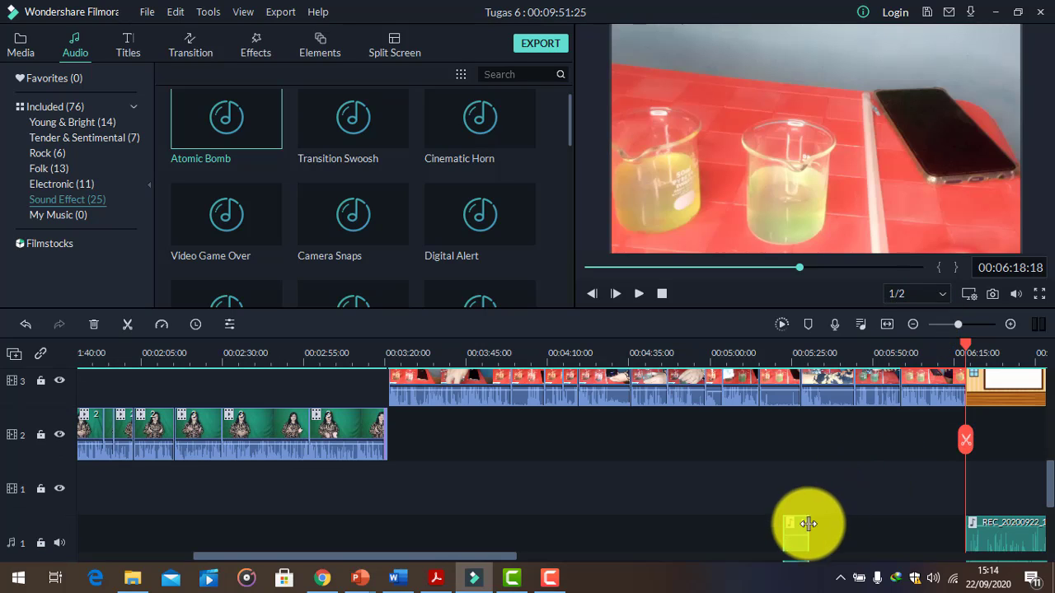
pyautogui.moveTo(794, 546); pyautogui.dragTo(962, 532)
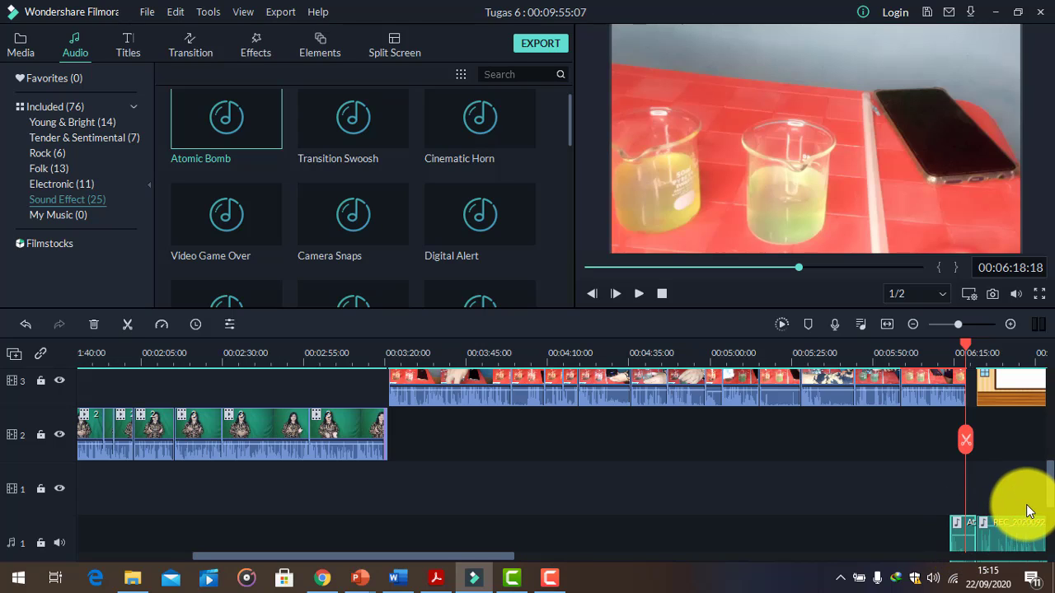
# - Preview the Atomic Bomb effect at the end of the experiment footage and undo its insertion
pyautogui.click(963, 323)
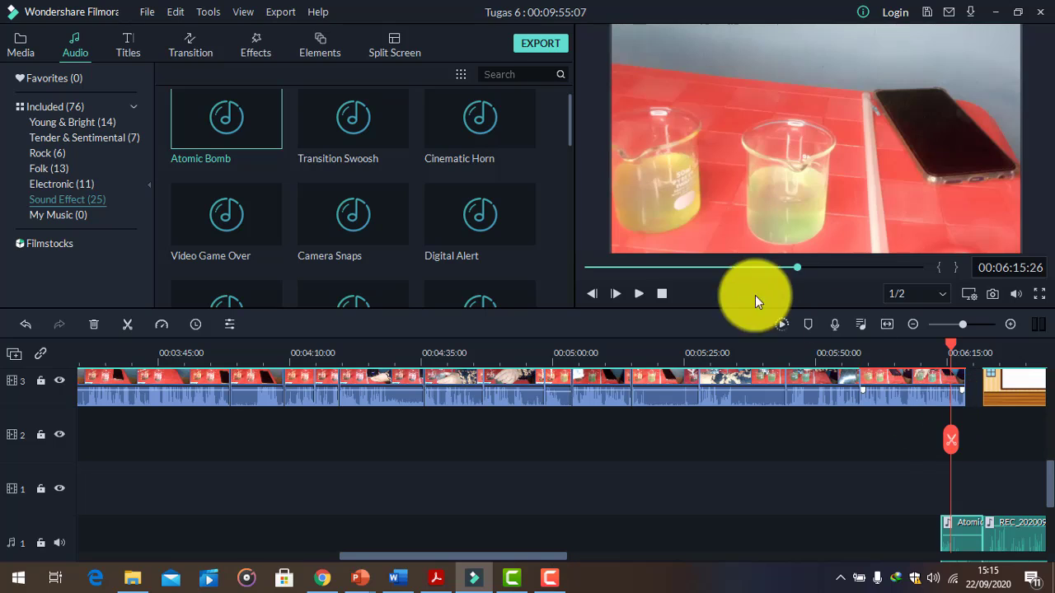
pyautogui.click(637, 295)
pyautogui.scroll(-1, 940, 509)
pyautogui.scroll(-1, 941, 502)
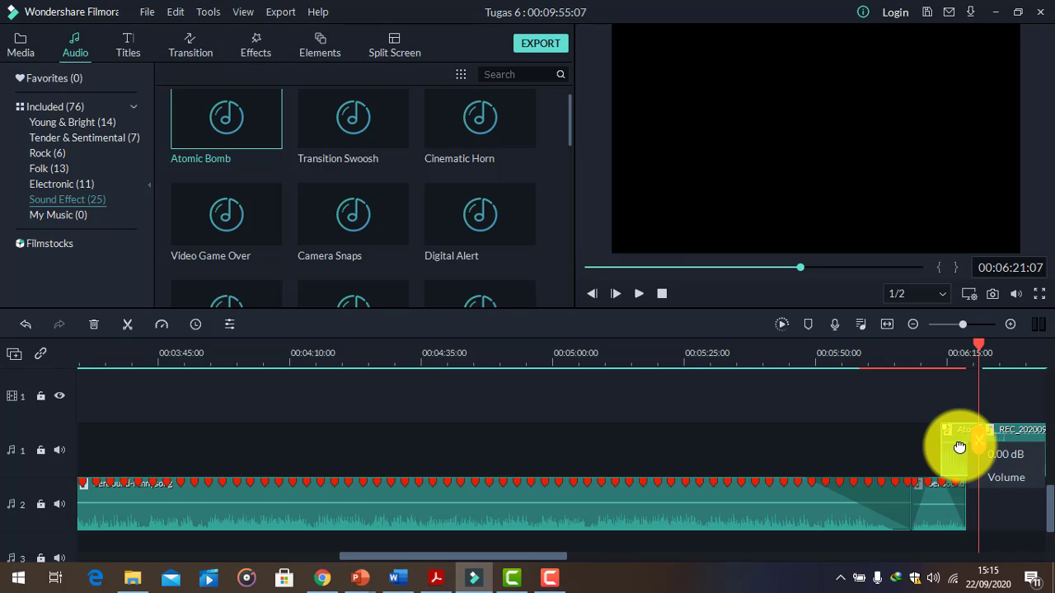
pyautogui.hotkey('ctrl', 'z')
# - Add the Page Turn sound effect on audio track 1 directly before the narration recording of the Teori Tumbukan section
pyautogui.scroll(1, 984, 463)
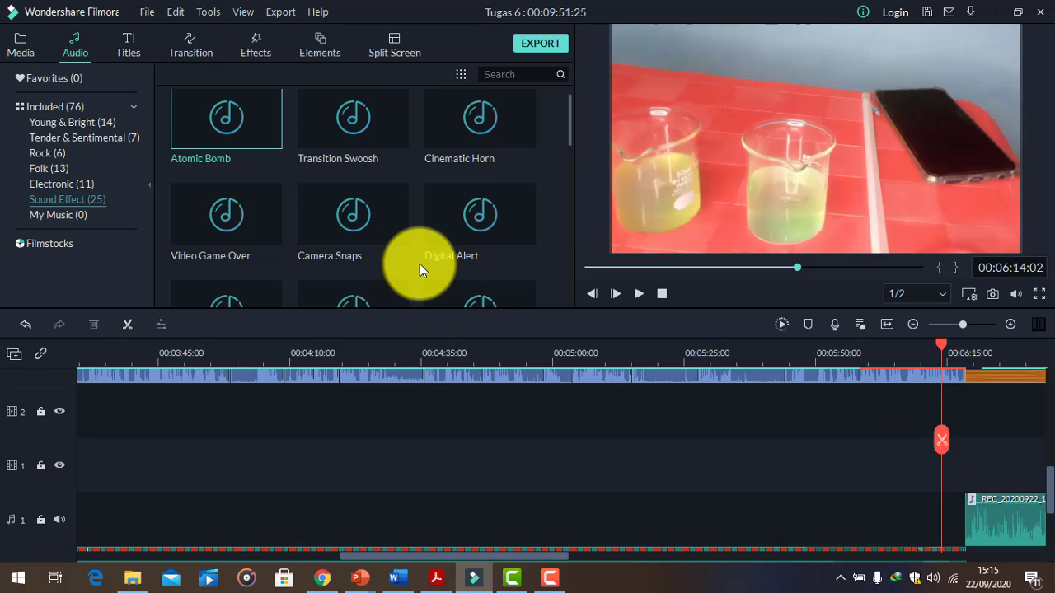
pyautogui.scroll(-6, 251, 268)
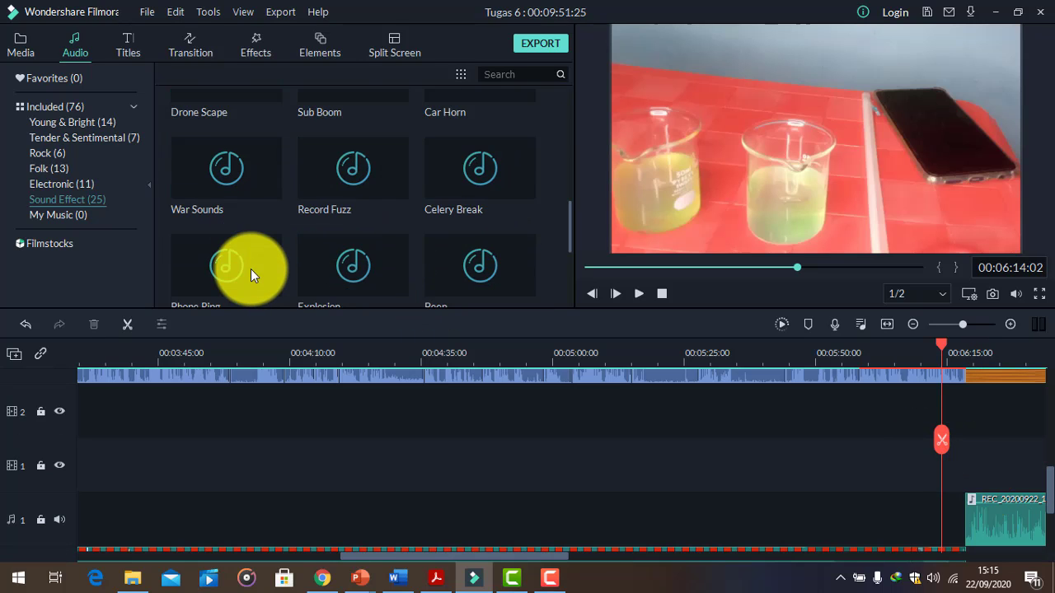
pyautogui.scroll(3, 287, 285)
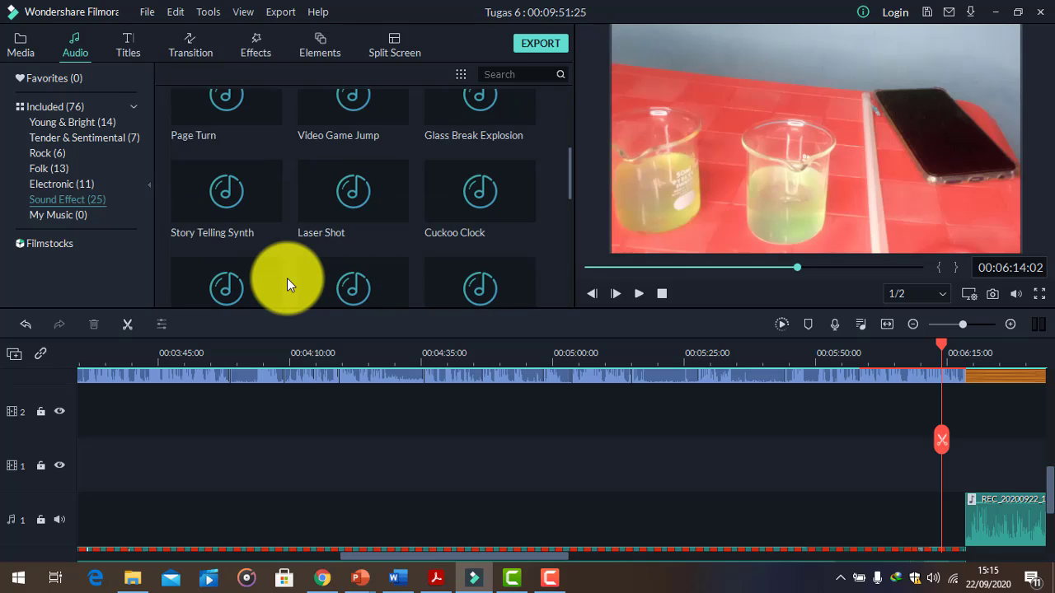
pyautogui.scroll(3, 287, 285)
pyautogui.scroll(-3, 287, 277)
pyautogui.moveTo(249, 111); pyautogui.dragTo(961, 424)
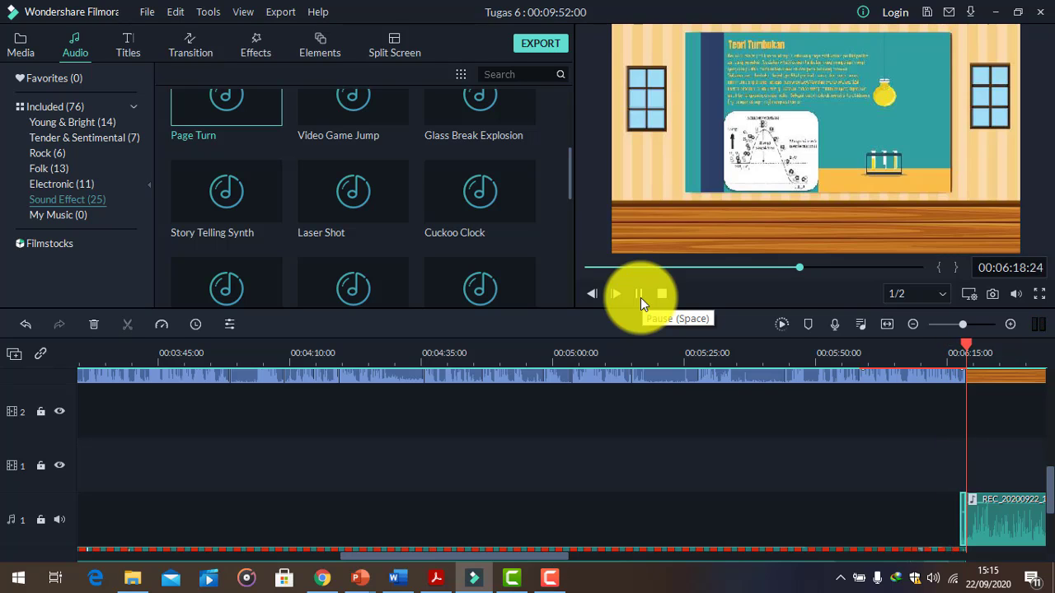
# - Play the change from the experiment footage to the Teori Tumbukan slide to check the Page Turn sound
pyautogui.click(640, 297)
pyautogui.scroll(1, 1003, 419)
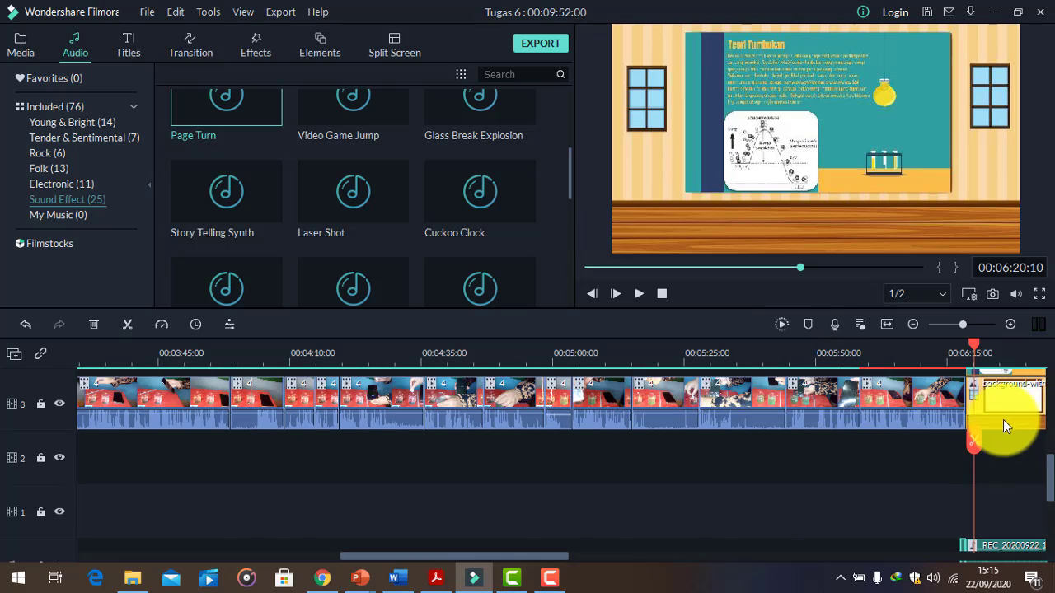
pyautogui.moveTo(972, 345); pyautogui.dragTo(959, 384)
pyautogui.click(623, 291)
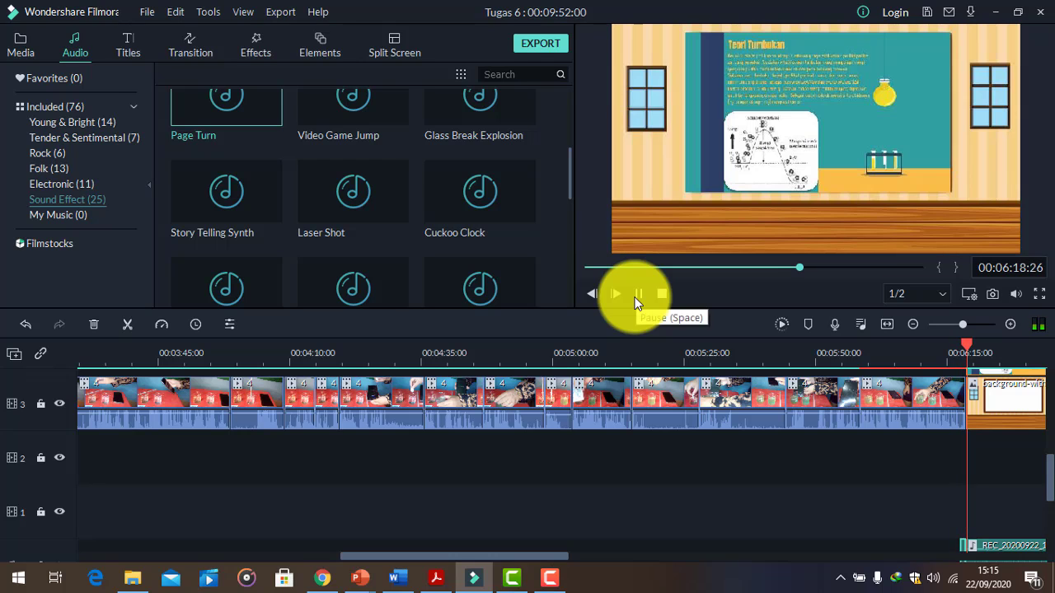
pyautogui.click(636, 294)
# - Move the Page Turn effect to audio track 2, beneath the start of the narration recording, and preview the Teori Tumbukan opening again
pyautogui.scroll(-3, 1030, 433)
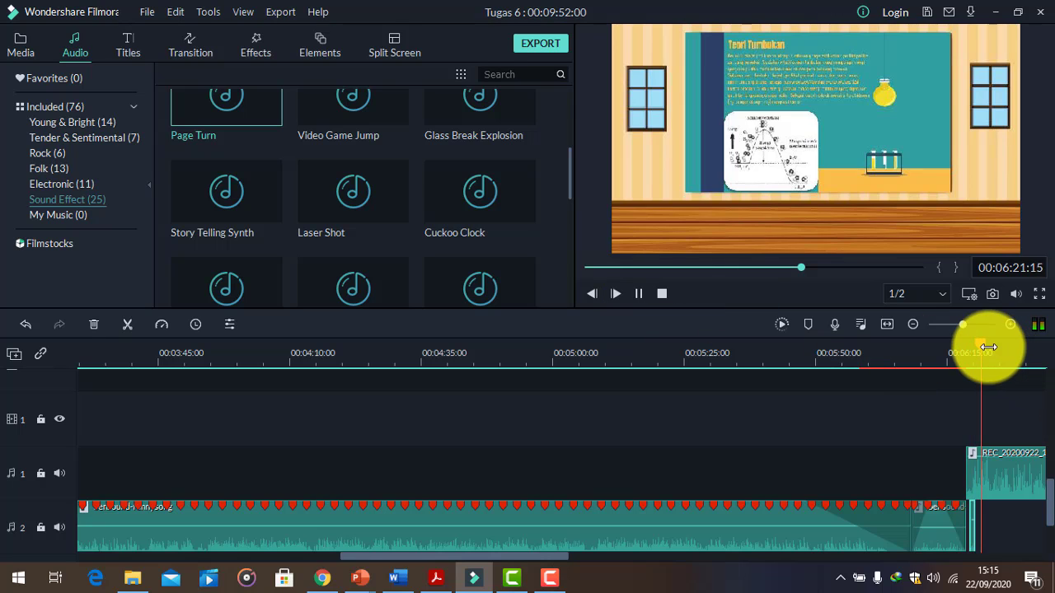
pyautogui.moveTo(979, 349); pyautogui.dragTo(959, 368)
pyautogui.click(636, 295)
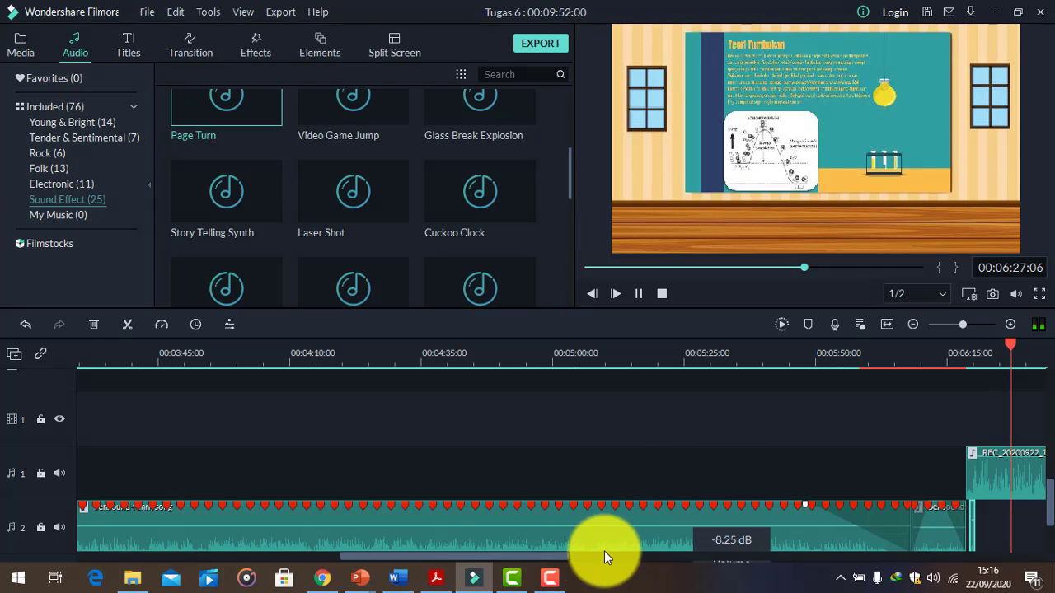
pyautogui.moveTo(519, 565); pyautogui.dragTo(725, 565)
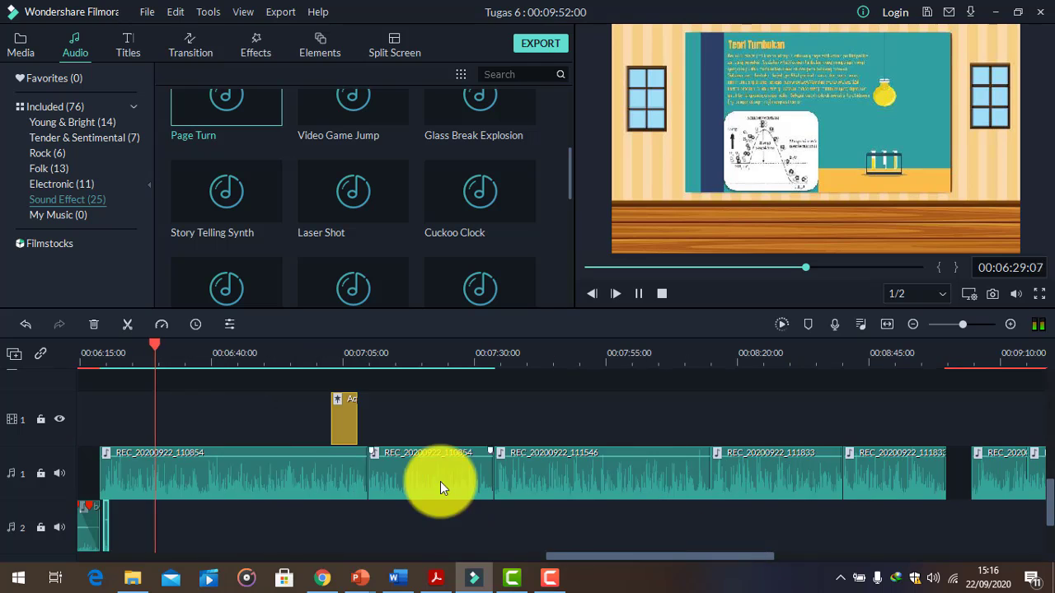
pyautogui.scroll(3, 440, 483)
pyautogui.click(644, 293)
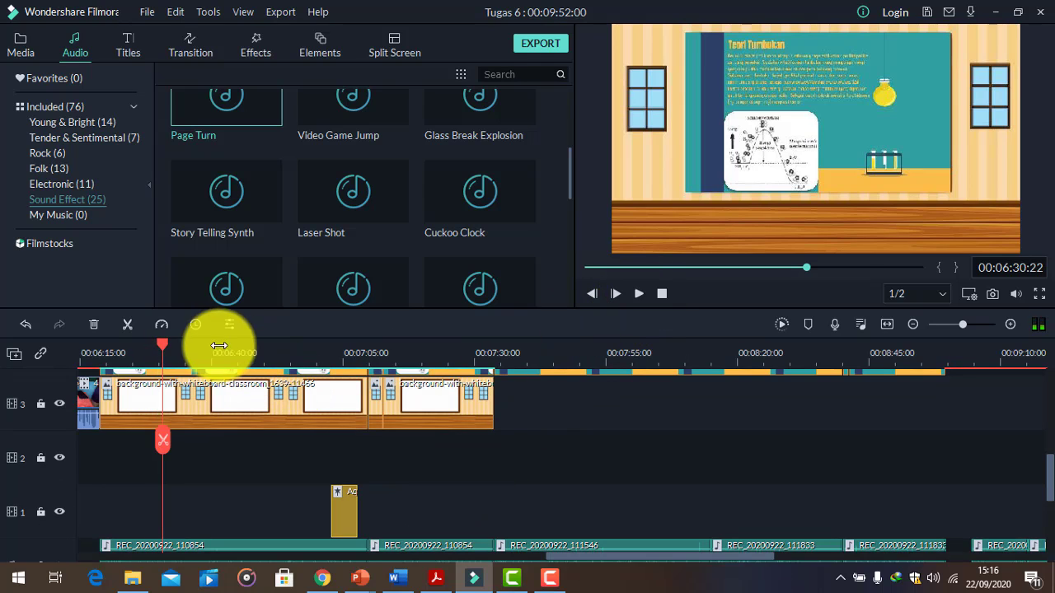
# - Move the playhead to the closing title at 00:09:46:22 and undo the accidental edit to the narration clip
pyautogui.moveTo(159, 346); pyautogui.dragTo(1040, 429)
pyautogui.moveTo(783, 547)
pyautogui.mouseDown()
pyautogui.moveTo(810, 570)
pyautogui.moveTo(798, 549)
pyautogui.mouseUp()
pyautogui.hotkey('ctrl', 'z')
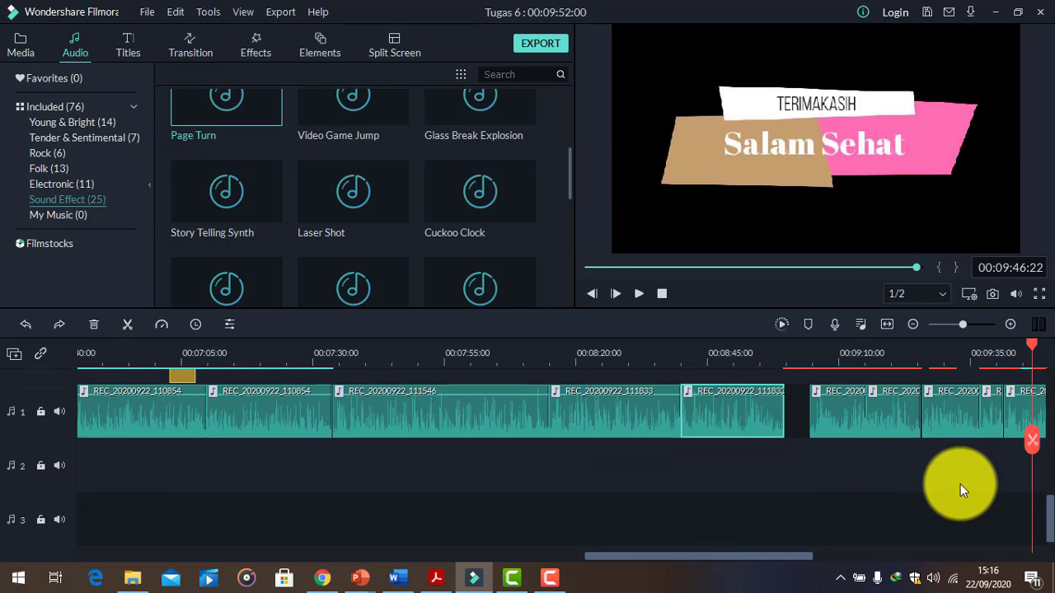
# - Select the thumbs-up image on the closing slide at 00:09:37:08 and position it on the laptop screen at X 0.0, Y -11.9
pyautogui.scroll(5, 960, 483)
pyautogui.scroll(-3, 960, 487)
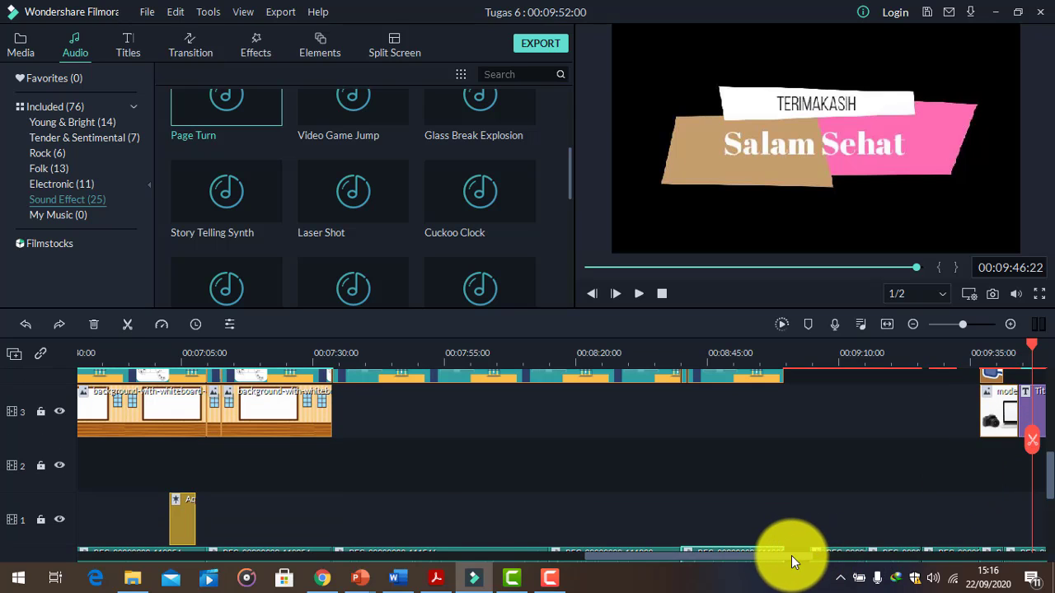
pyautogui.moveTo(794, 555); pyautogui.dragTo(829, 523)
pyautogui.scroll(3, 872, 461)
pyautogui.scroll(1, 871, 442)
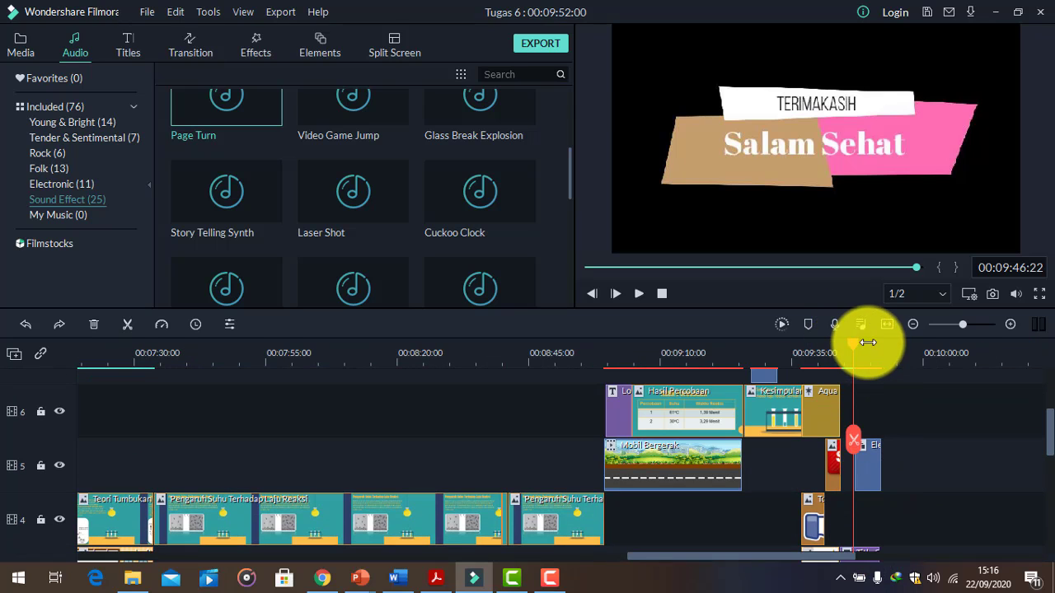
pyautogui.click(849, 347)
pyautogui.moveTo(836, 359); pyautogui.dragTo(805, 385)
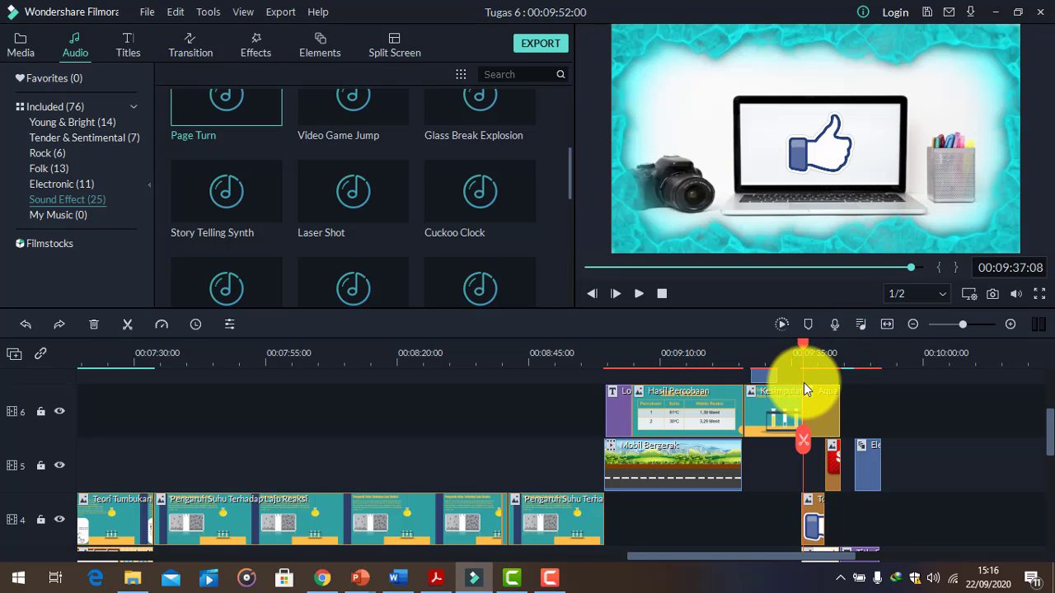
pyautogui.click(824, 157)
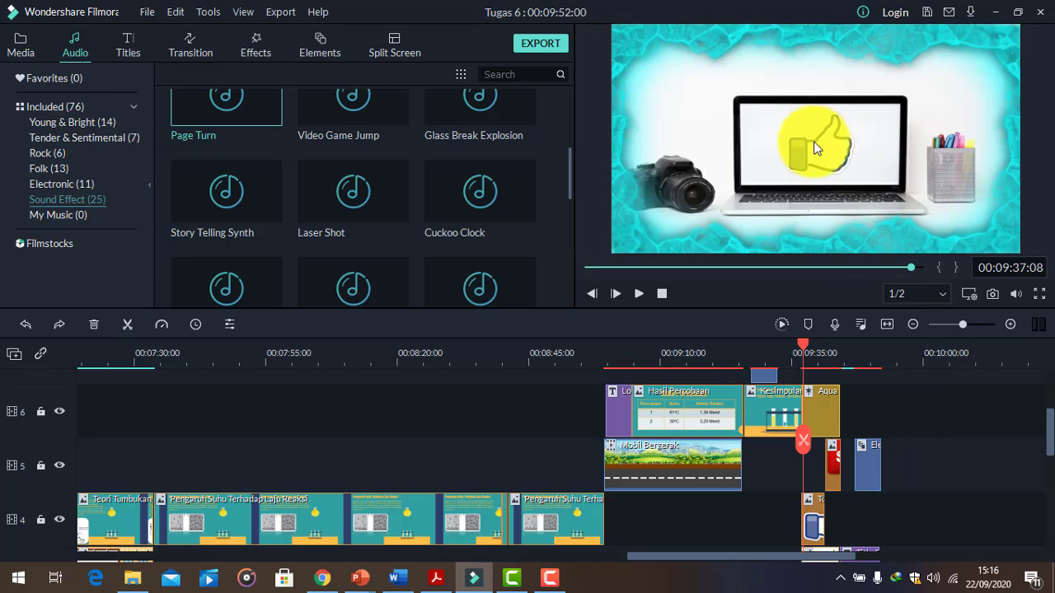
pyautogui.moveTo(825, 157); pyautogui.dragTo(831, 151)
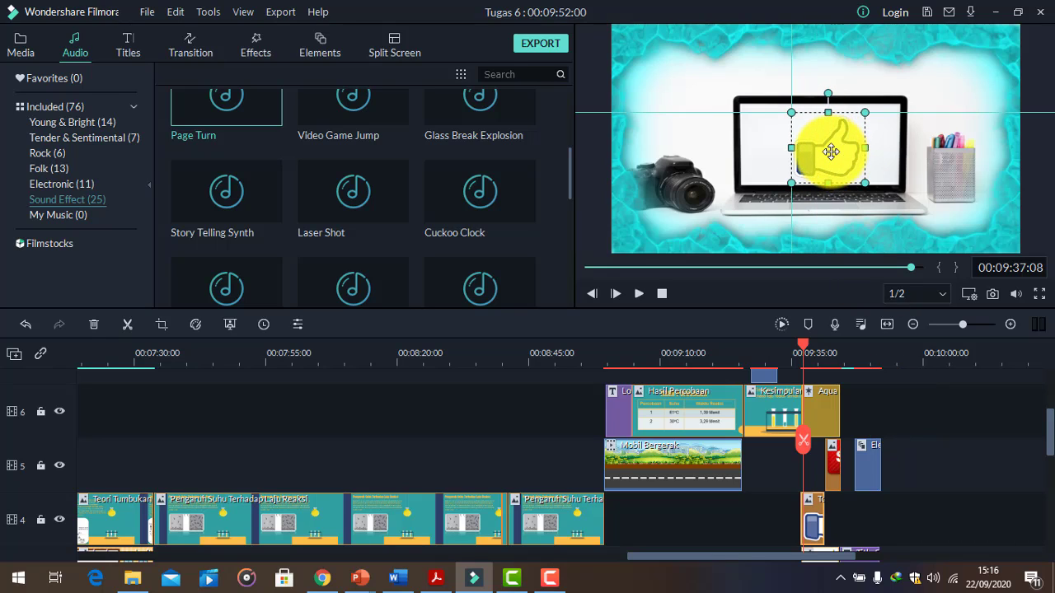
pyautogui.click(260, 51)
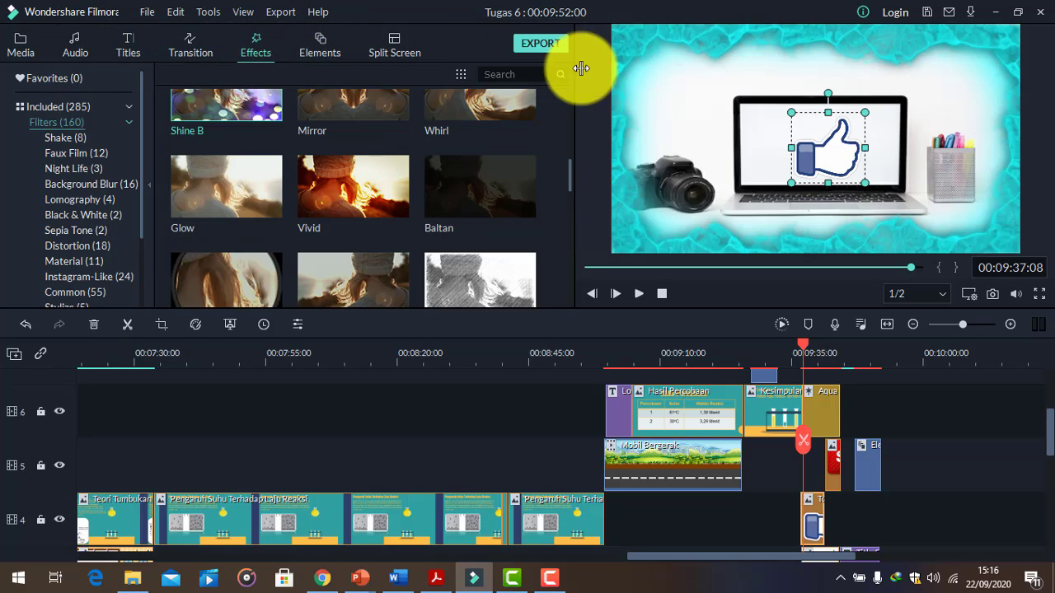
pyautogui.moveTo(839, 169); pyautogui.dragTo(826, 155)
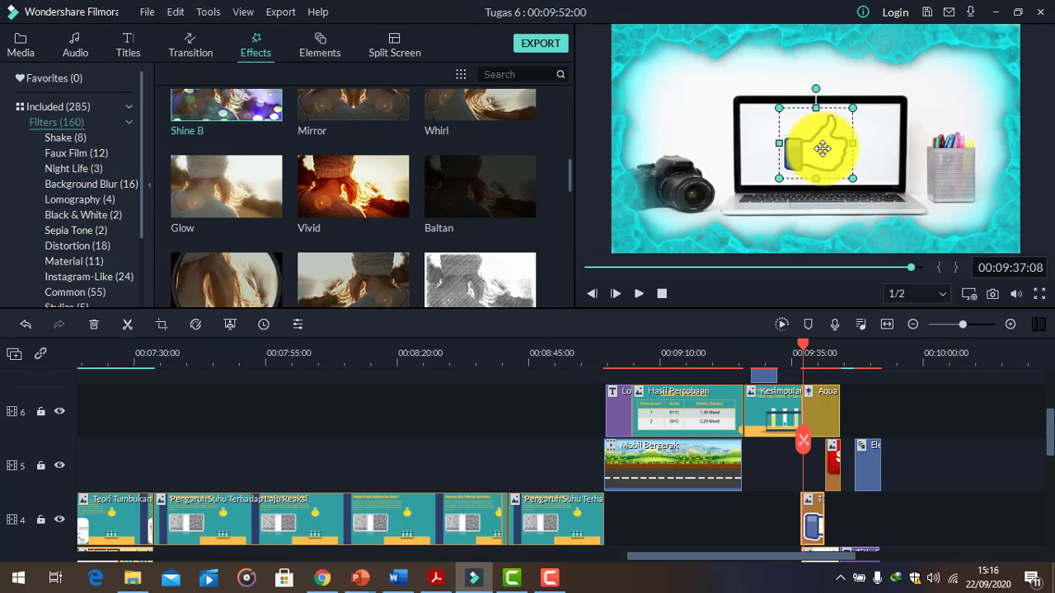
# - Set the thumbs-up image's scale to 34.48%
pyautogui.doubleClick(822, 148)
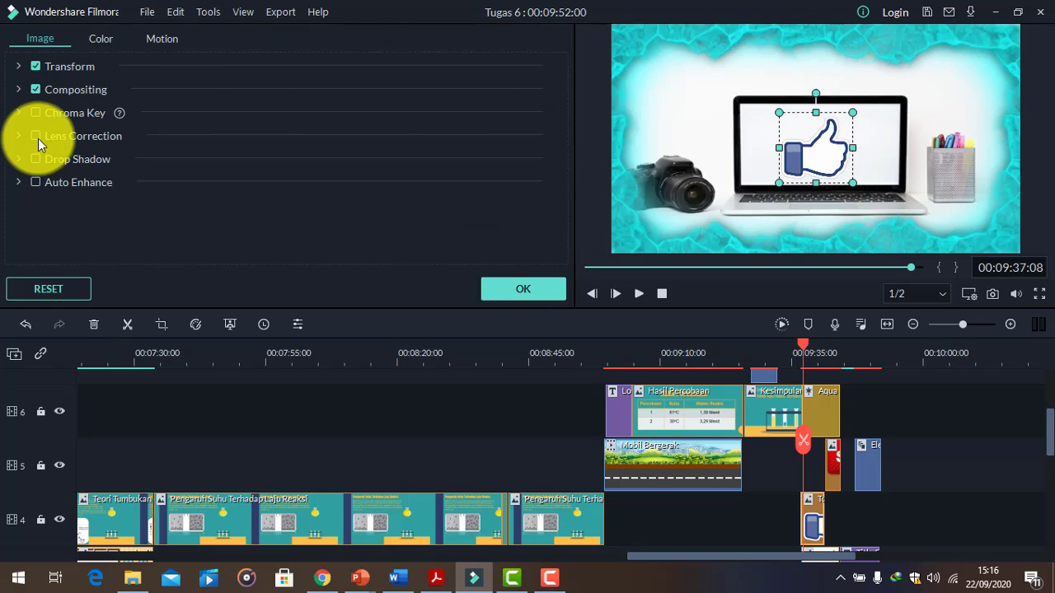
pyautogui.click(19, 68)
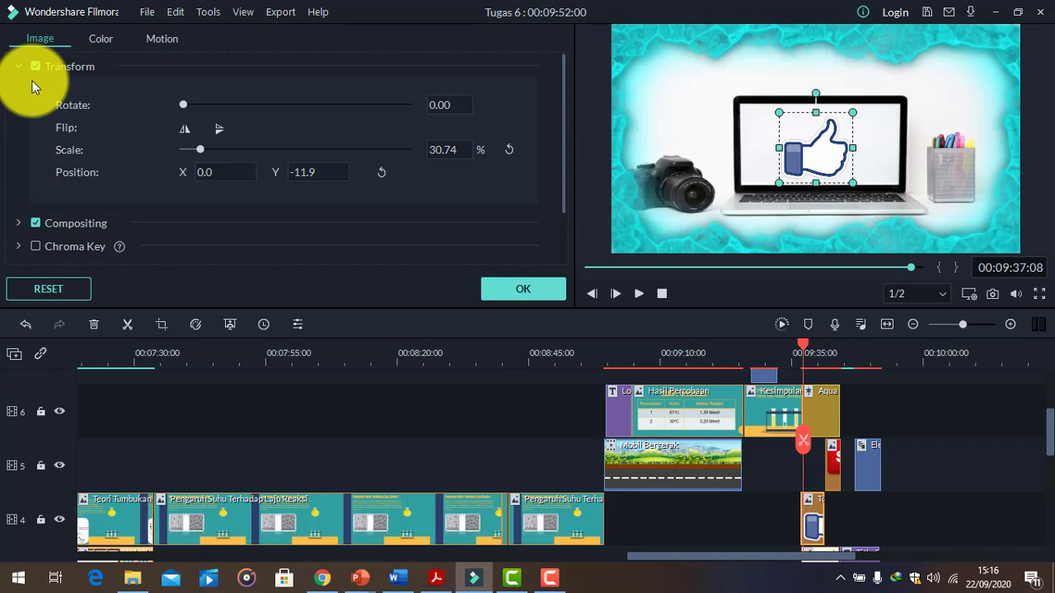
pyautogui.moveTo(200, 149); pyautogui.dragTo(203, 148)
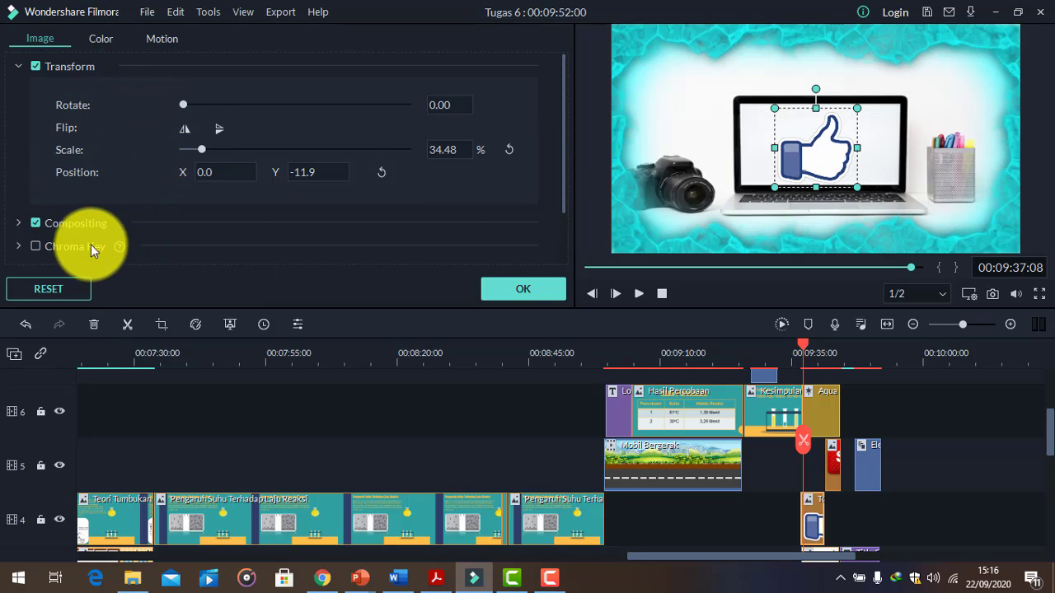
# - Review the thumbs-up image's compositing options and browse the motion presets available for it
pyautogui.click(19, 224)
pyautogui.scroll(-3, 148, 229)
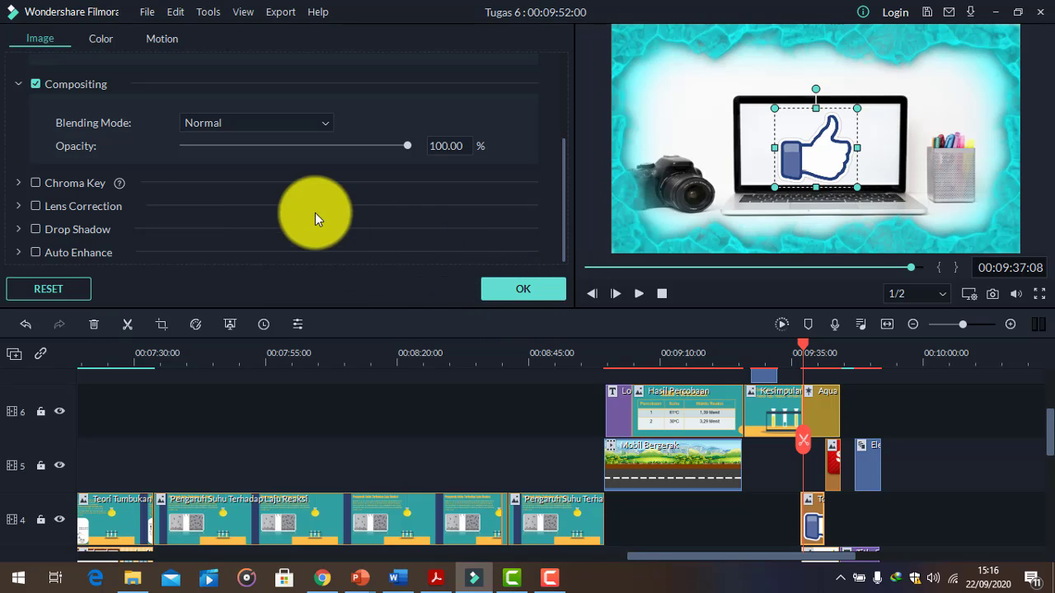
pyautogui.click(166, 50)
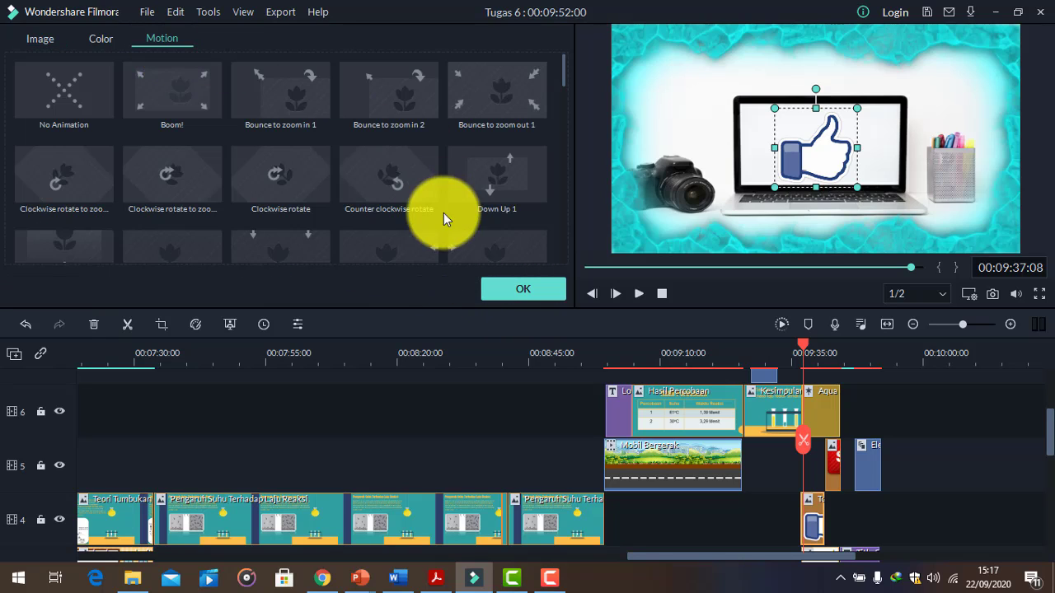
pyautogui.scroll(-3, 430, 240)
pyautogui.scroll(-3, 429, 240)
pyautogui.scroll(5, 430, 240)
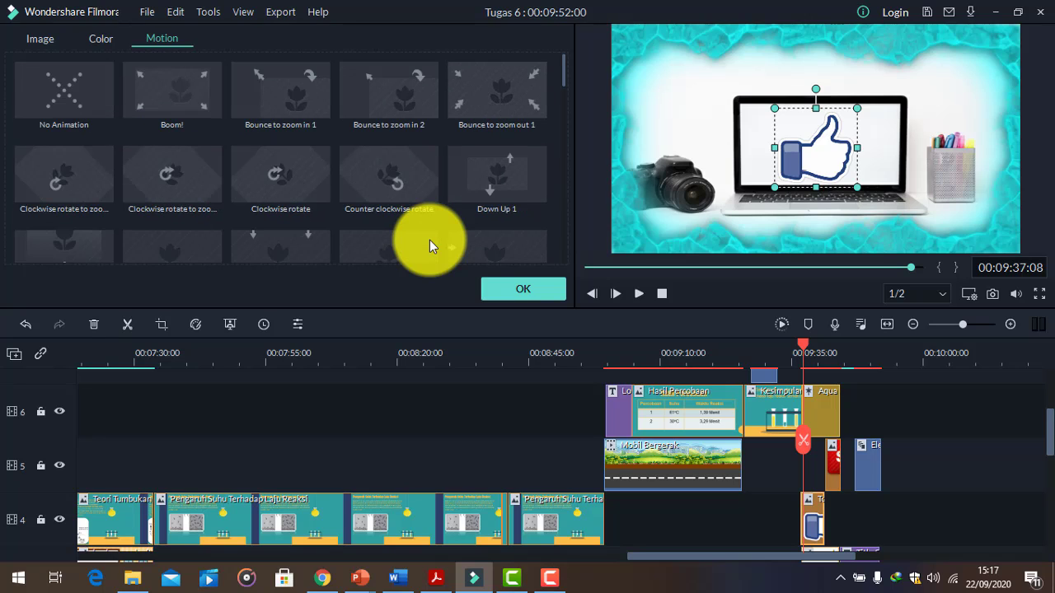
pyautogui.scroll(-3, 429, 240)
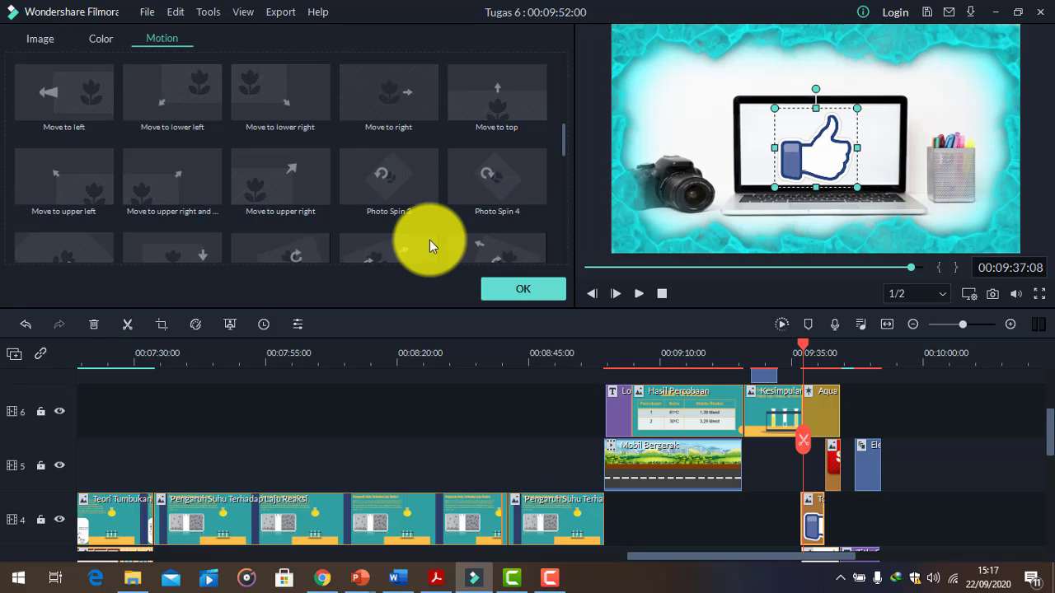
pyautogui.scroll(2, 430, 239)
pyautogui.scroll(2, 429, 240)
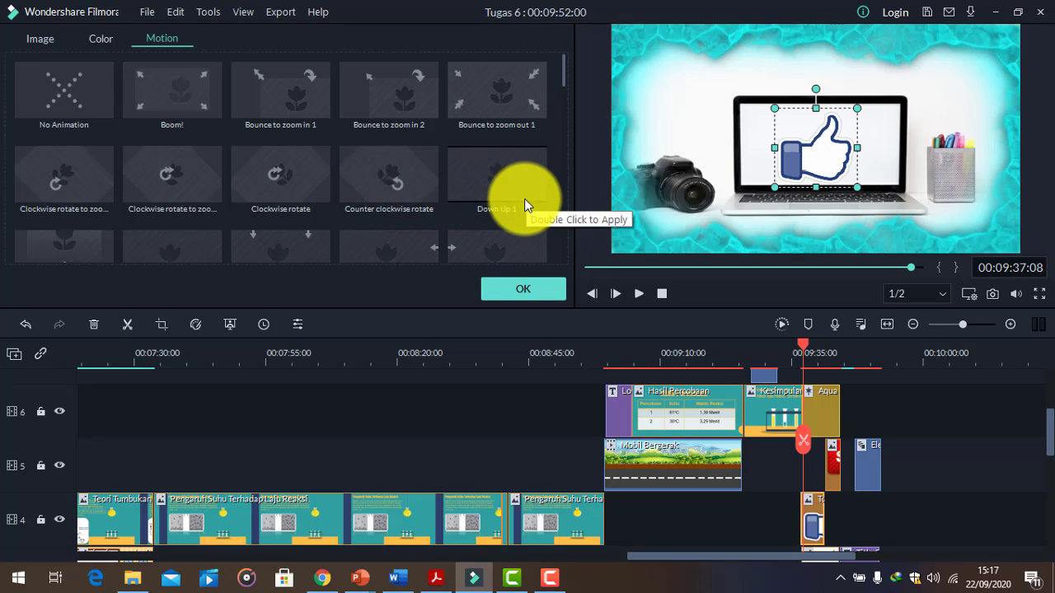
# - Apply the Flip Down1 motion to the thumbs-up image and preview it on the closing slide
pyautogui.scroll(-3, 439, 239)
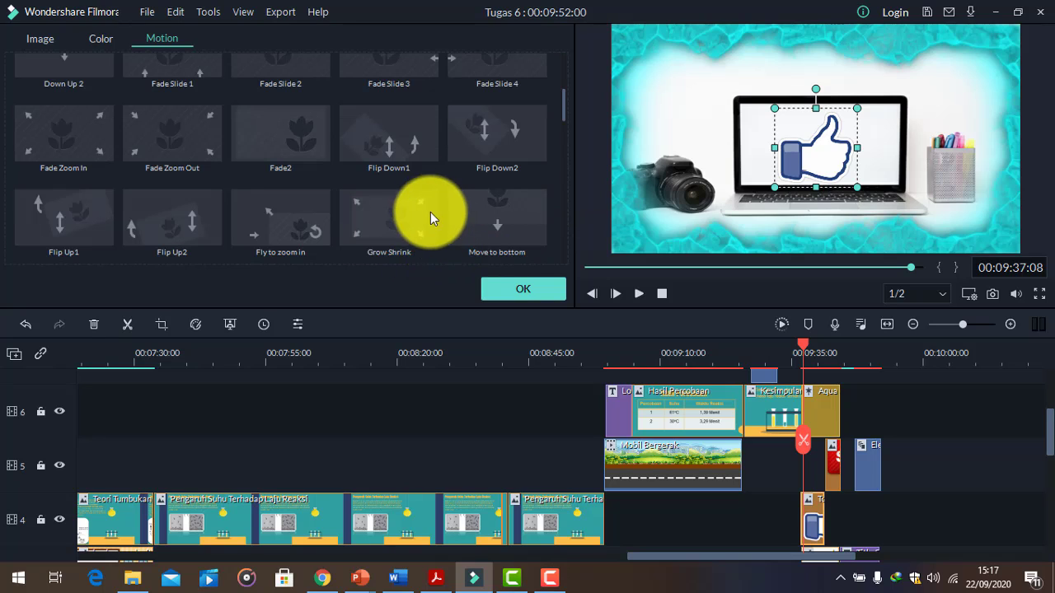
pyautogui.click(401, 132)
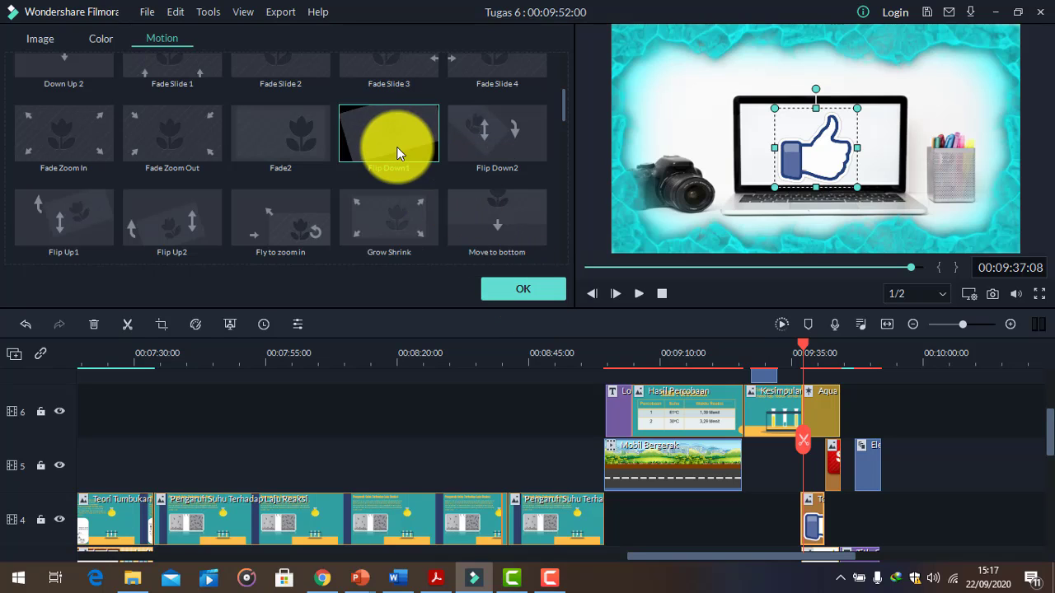
pyautogui.click(517, 292)
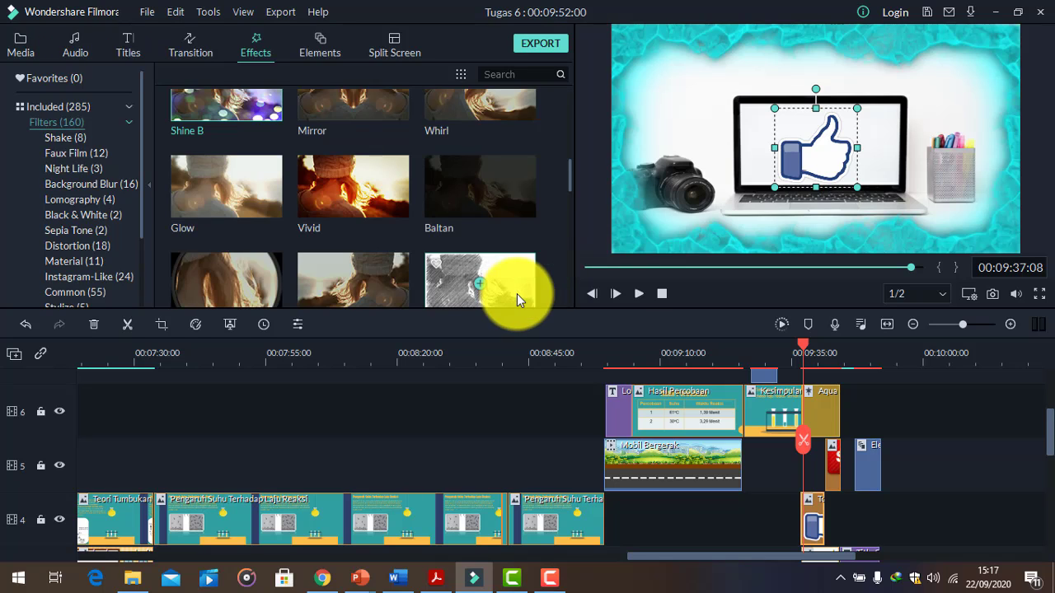
pyautogui.click(639, 292)
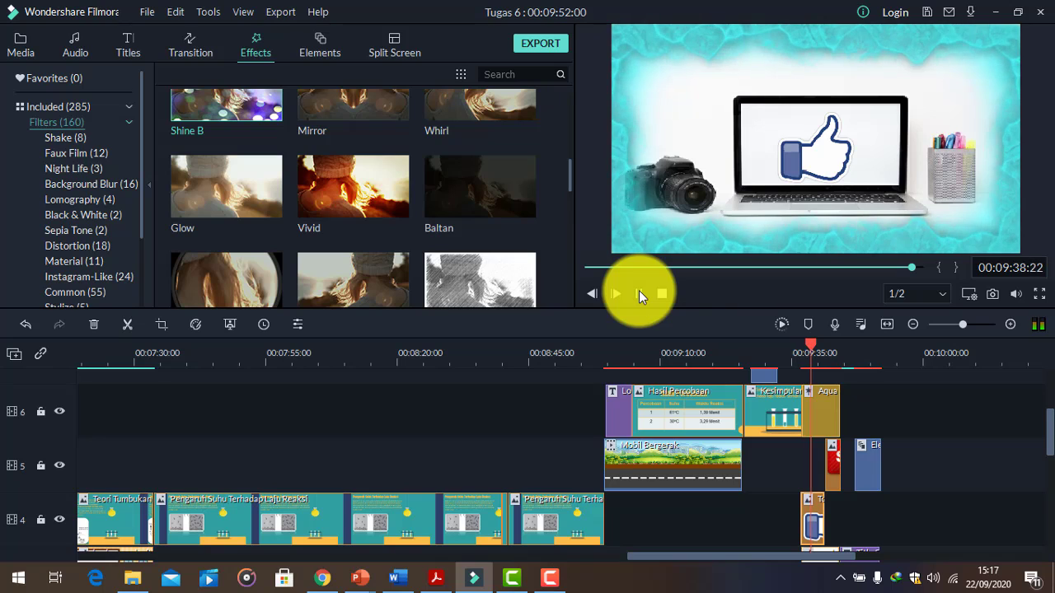
pyautogui.click(638, 293)
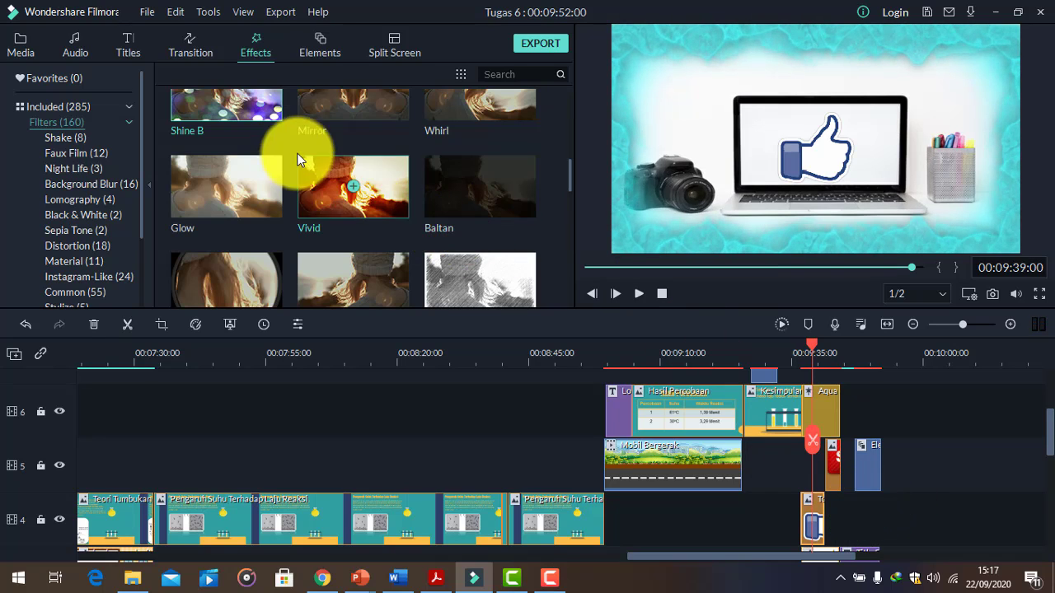
# - Change the thumbs-up image's motion to Flip Down2
pyautogui.doubleClick(811, 519)
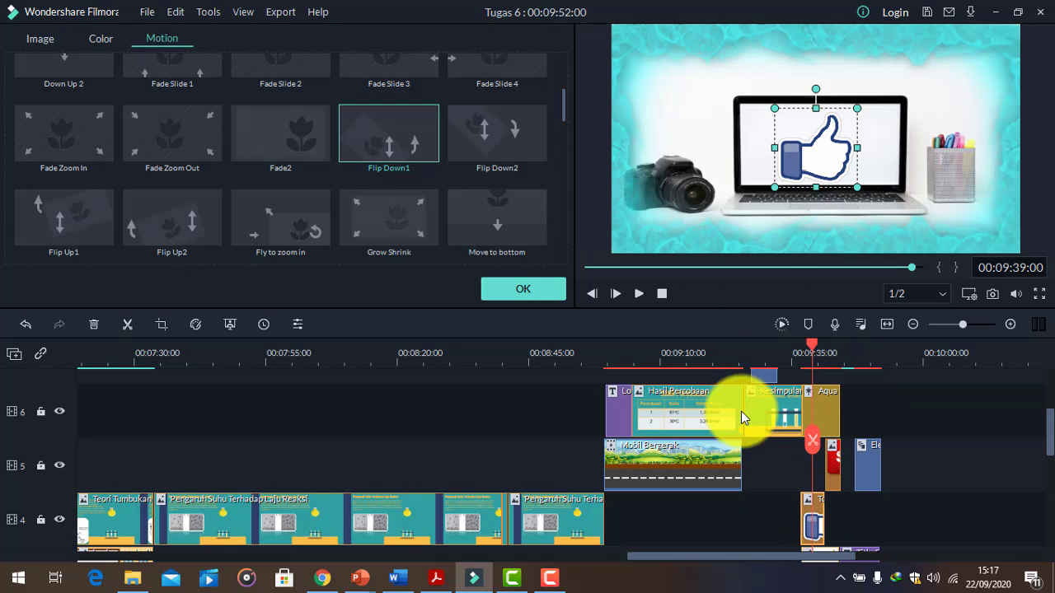
pyautogui.scroll(-5, 399, 130)
pyautogui.scroll(5, 399, 129)
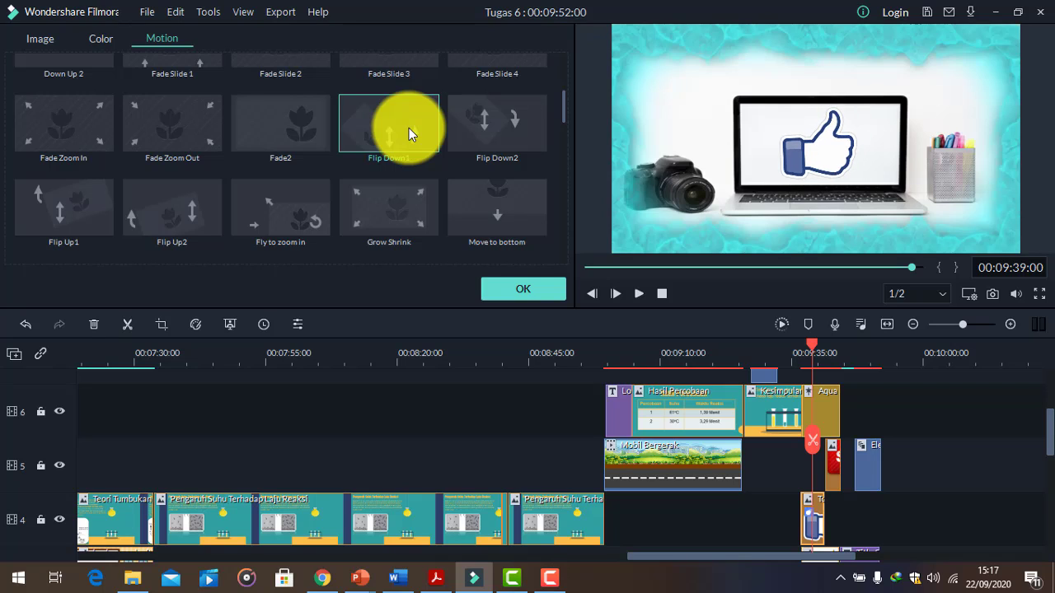
pyautogui.click(491, 126)
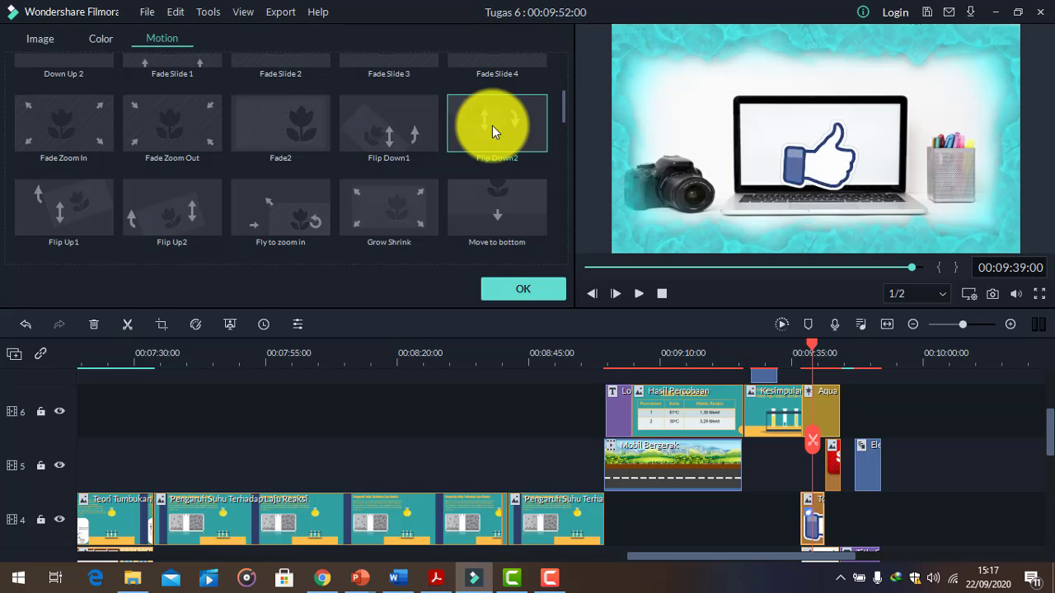
pyautogui.click(528, 289)
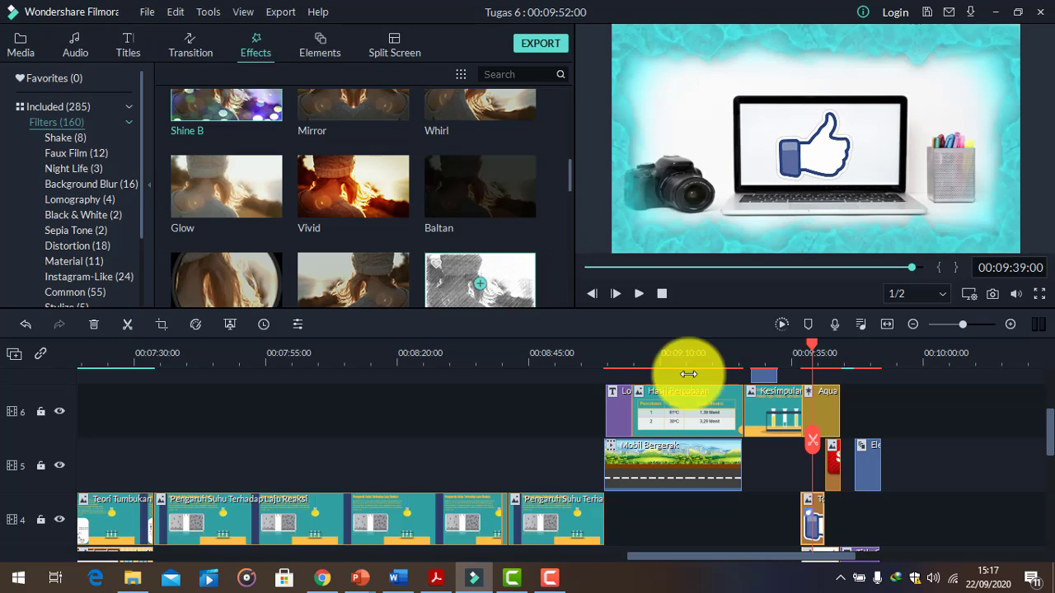
# - Apply the Fade Zoom Out motion to the Subscribe Now image on track 5, with the playhead at 00:09:41:29
pyautogui.click(835, 470)
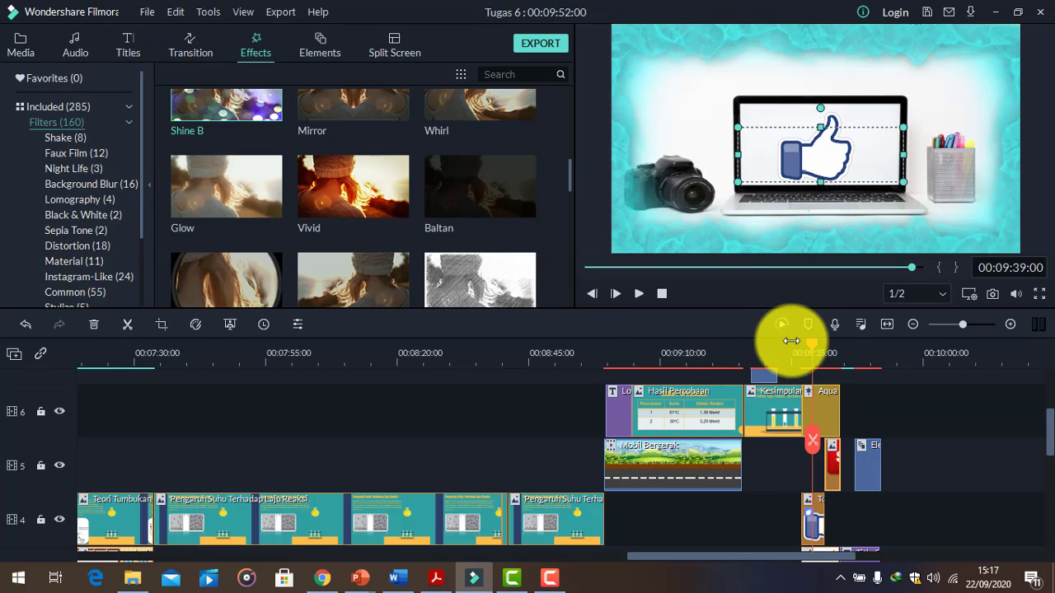
pyautogui.moveTo(812, 346); pyautogui.dragTo(828, 360)
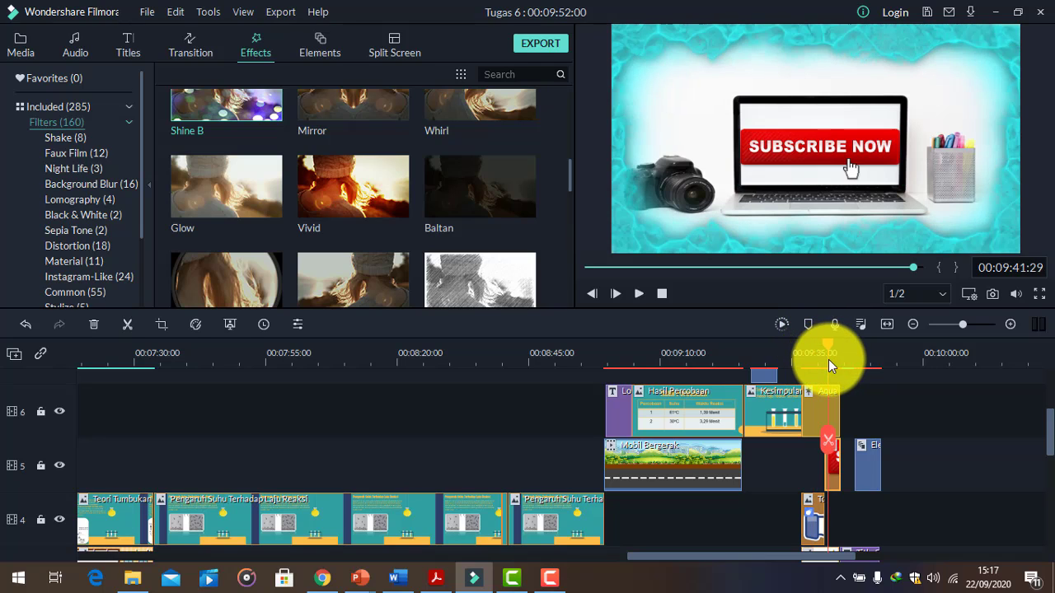
pyautogui.doubleClick(835, 473)
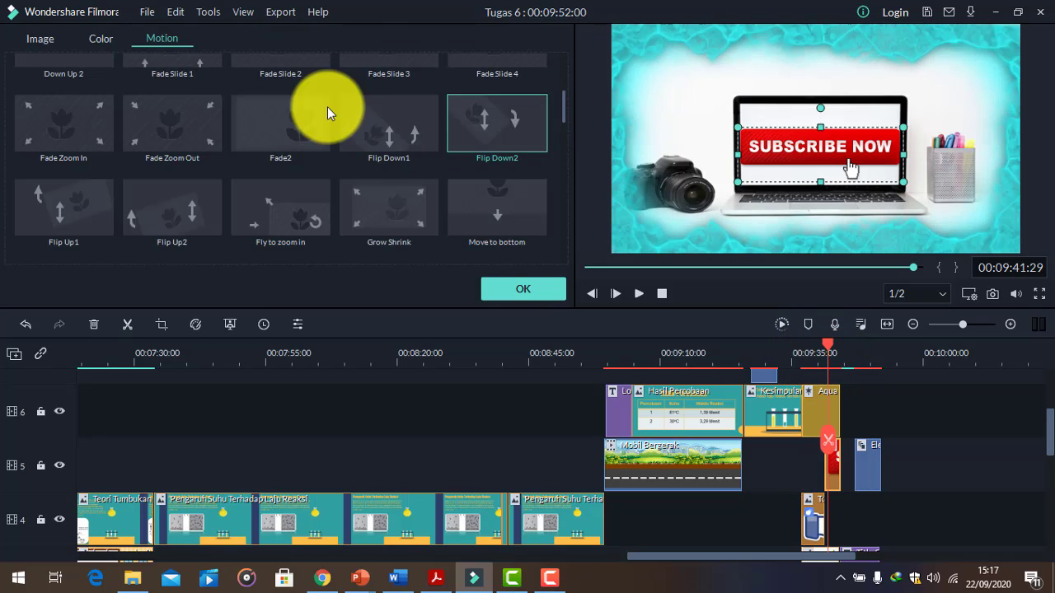
pyautogui.click(508, 215)
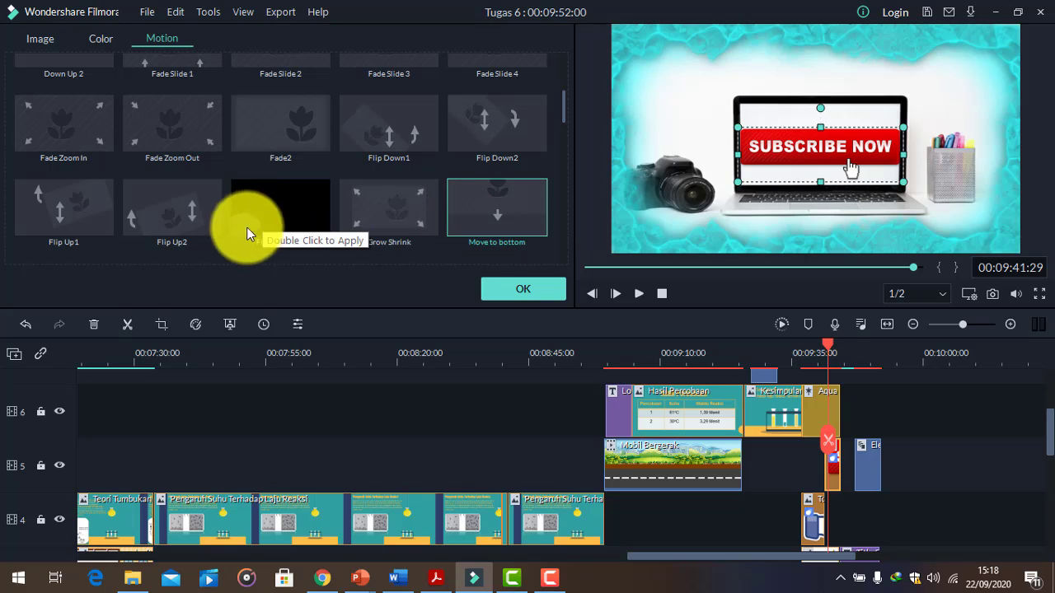
pyautogui.click(183, 128)
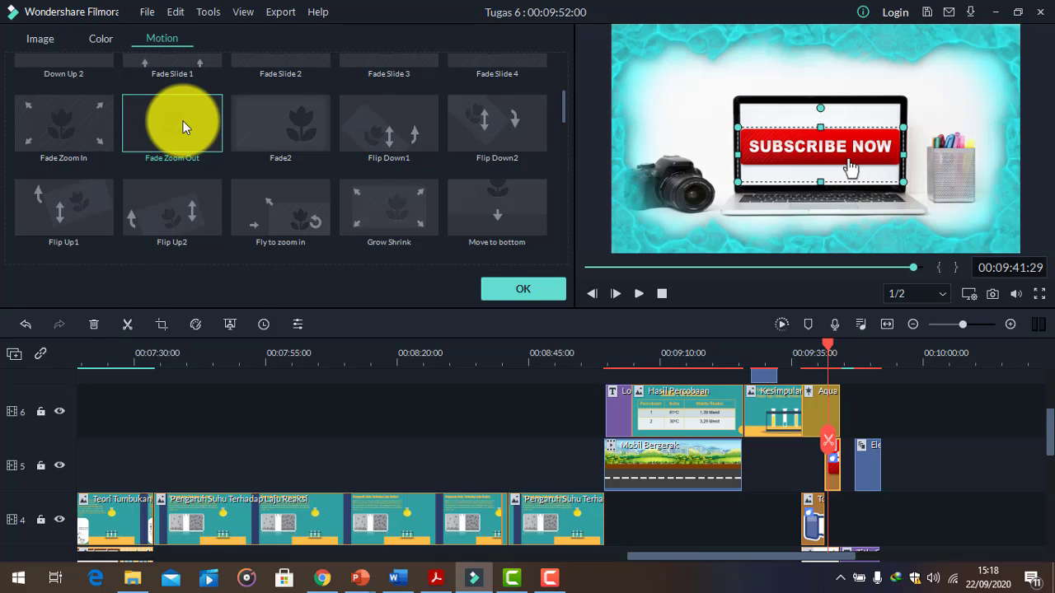
pyautogui.scroll(1, 900, 445)
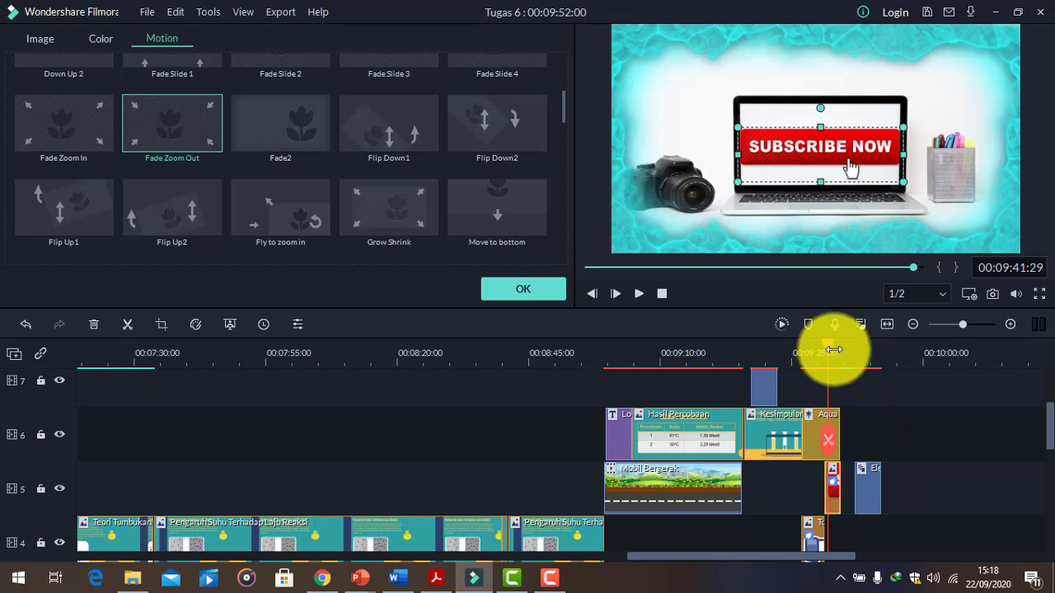
# - Go to the Salam Sehat closing title at 00:09:51:07 and check the heart element's video settings
pyautogui.moveTo(839, 350); pyautogui.dragTo(877, 375)
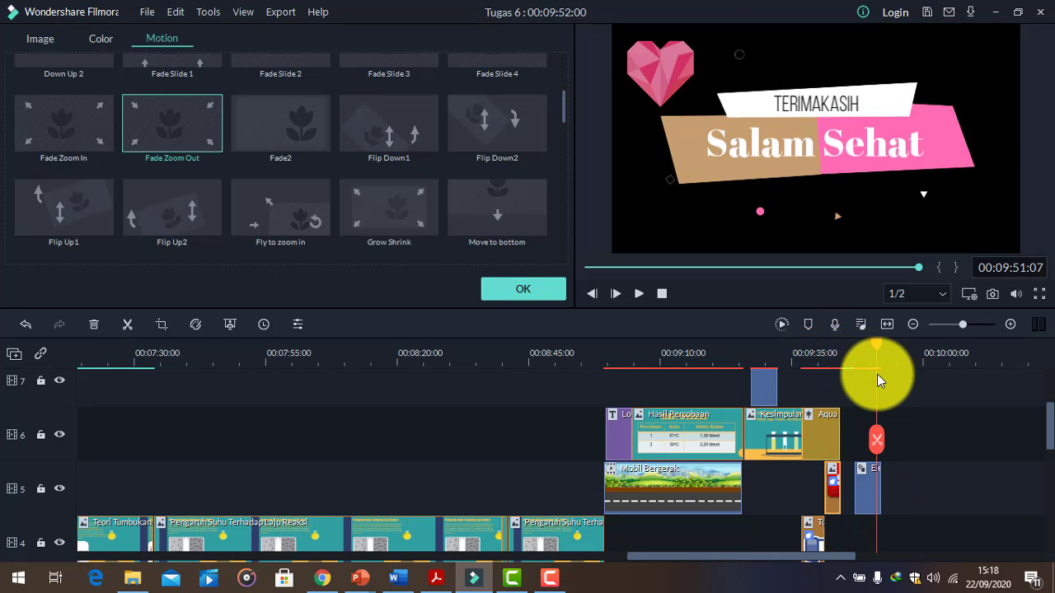
pyautogui.scroll(-2, 940, 460)
pyautogui.scroll(2, 939, 460)
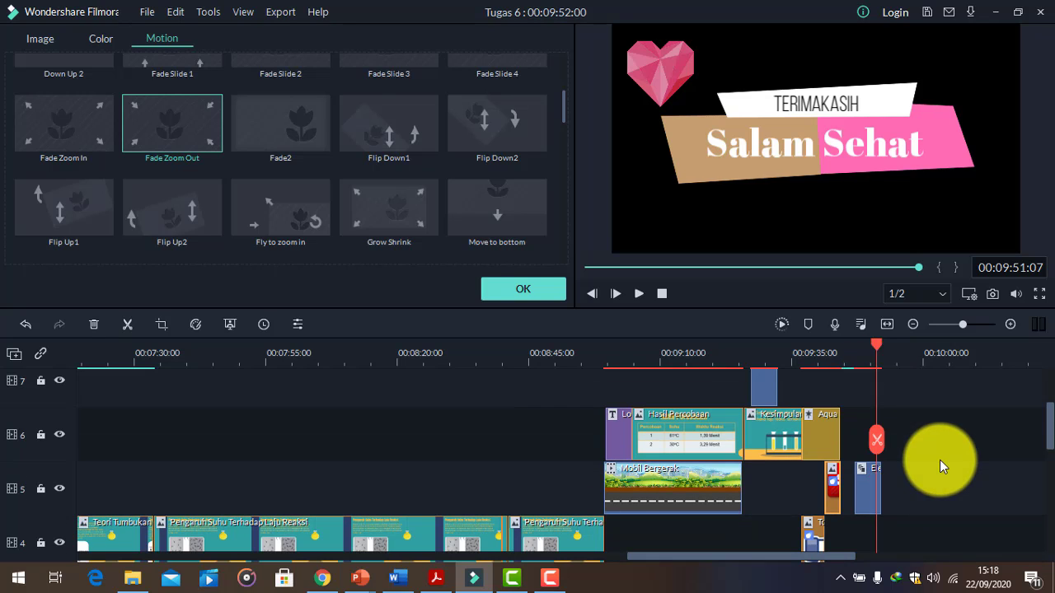
pyautogui.click(870, 492)
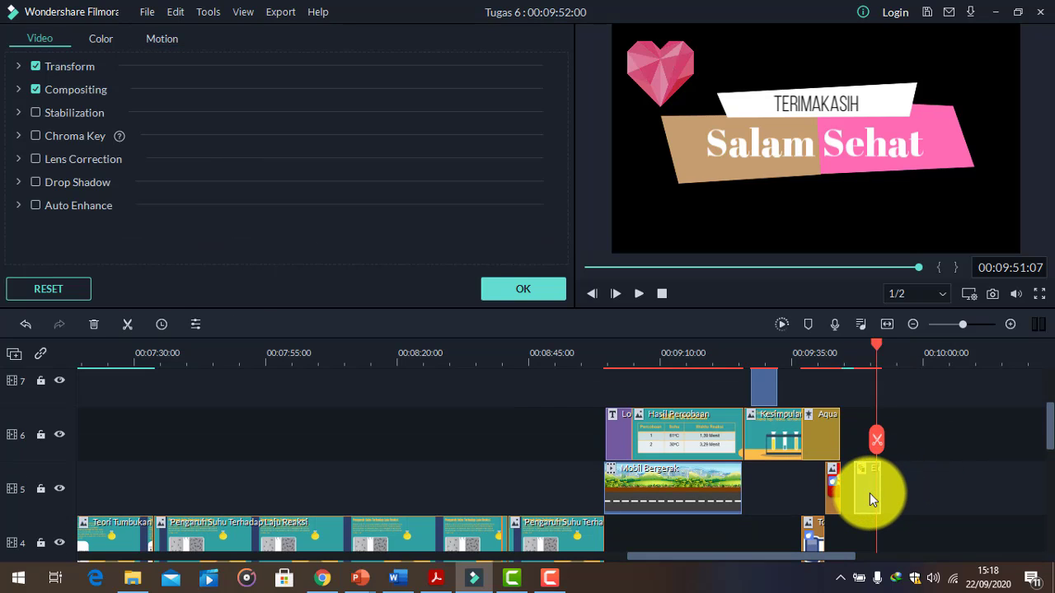
pyautogui.click(502, 286)
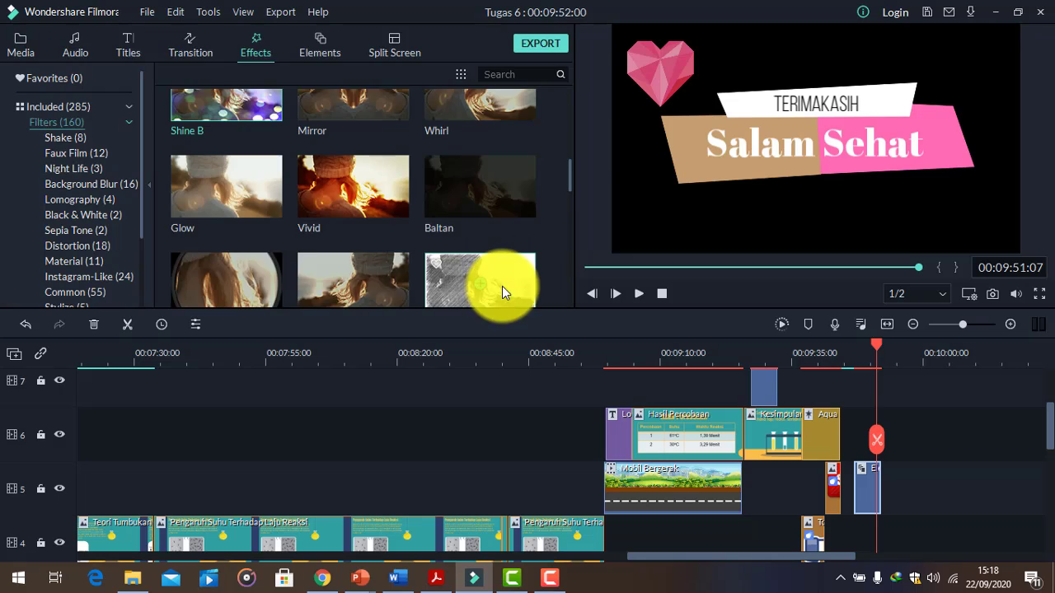
# - Add Element Love 3 to track 6 above the end of the heart element, shift it slightly later and check it at 00:09:50:06
pyautogui.click(329, 47)
pyautogui.scroll(-2, 515, 234)
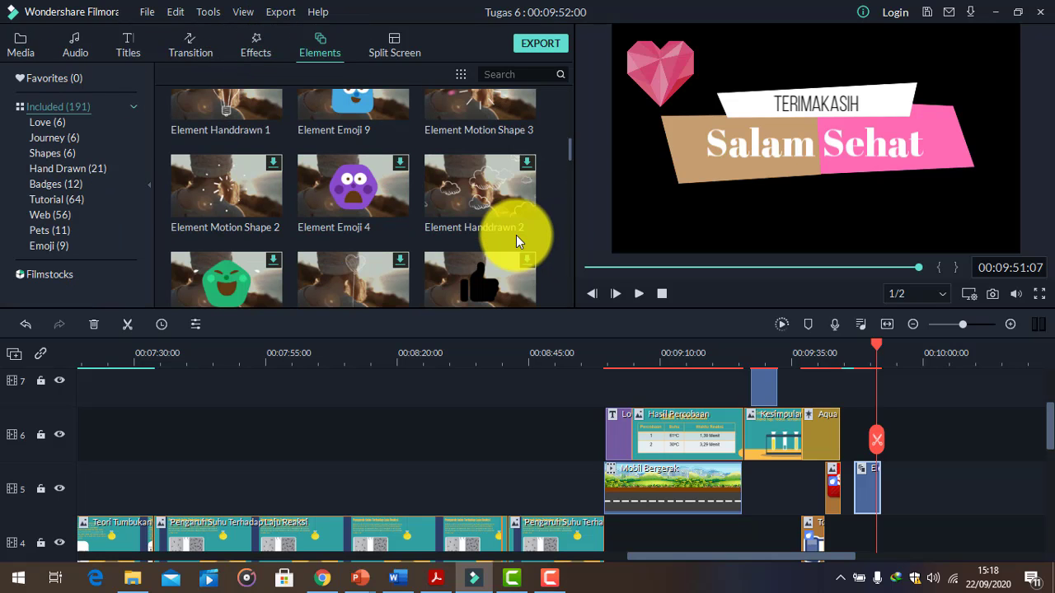
pyautogui.scroll(-3, 516, 235)
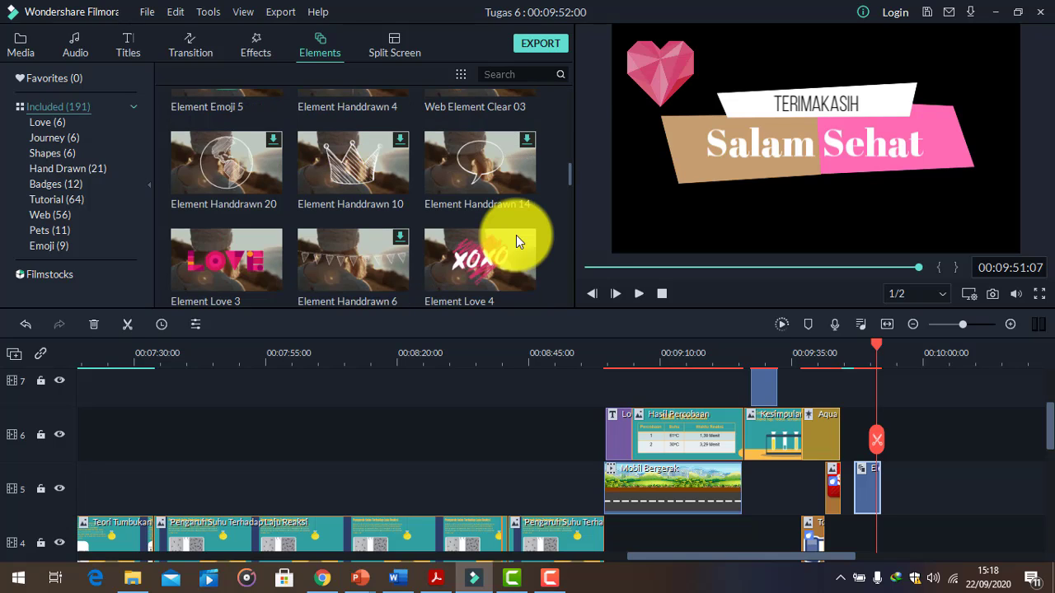
pyautogui.moveTo(259, 283); pyautogui.dragTo(870, 442)
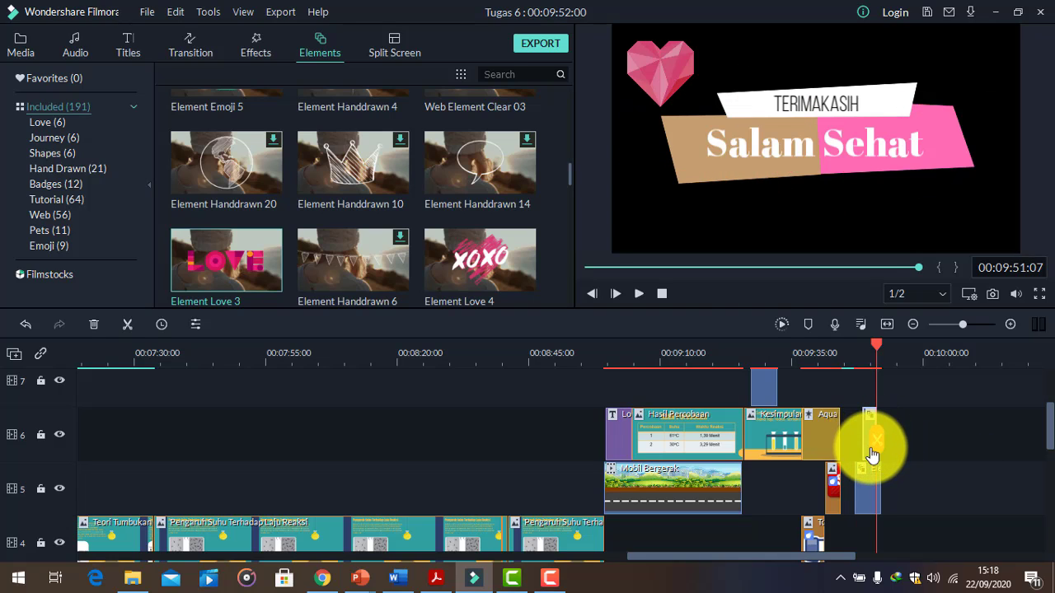
pyautogui.click(860, 351)
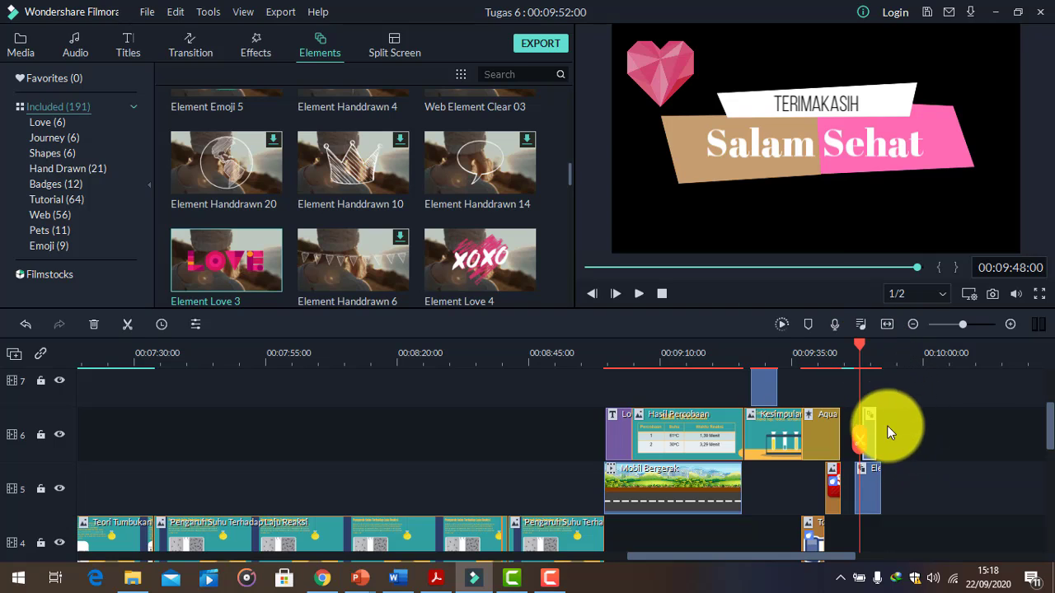
pyautogui.moveTo(875, 444); pyautogui.dragTo(876, 443)
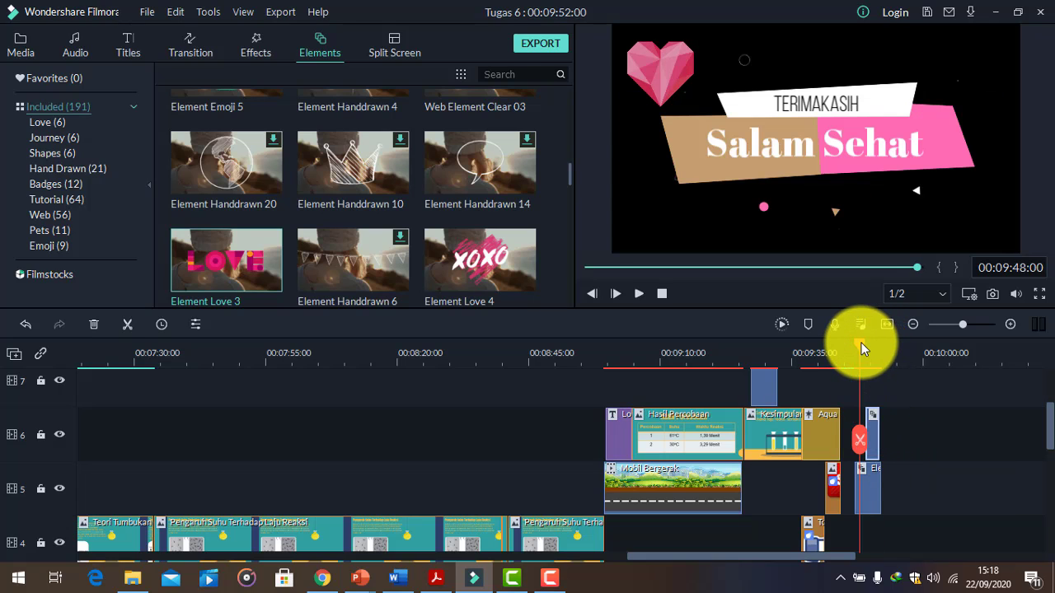
pyautogui.moveTo(860, 344); pyautogui.dragTo(873, 375)
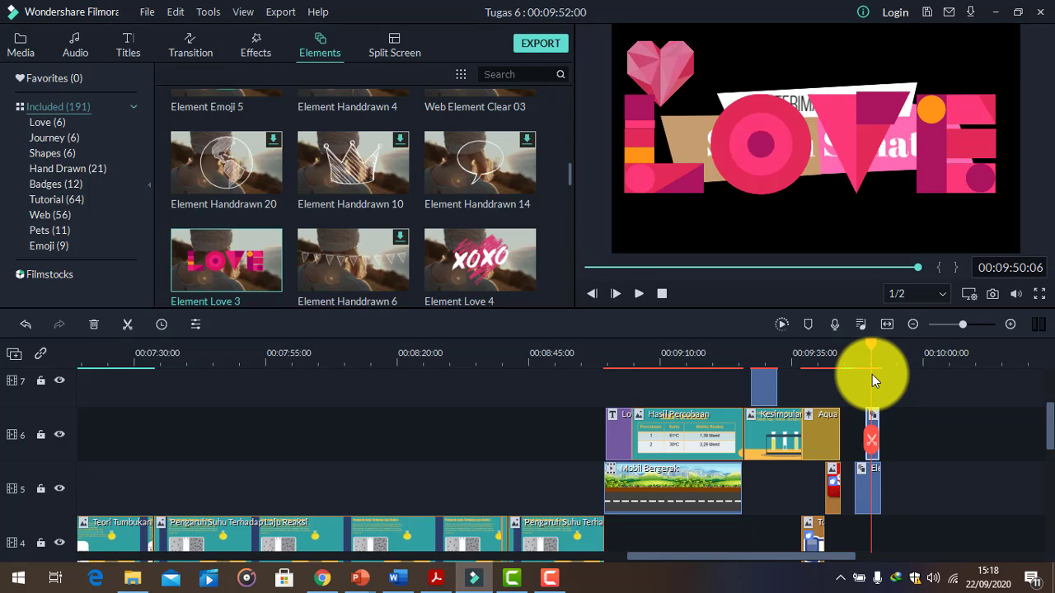
# - Extend the closing Title 5 clip on track 3 to end at about 00:09:55:24
pyautogui.scroll(-2, 895, 478)
pyautogui.scroll(2, 896, 481)
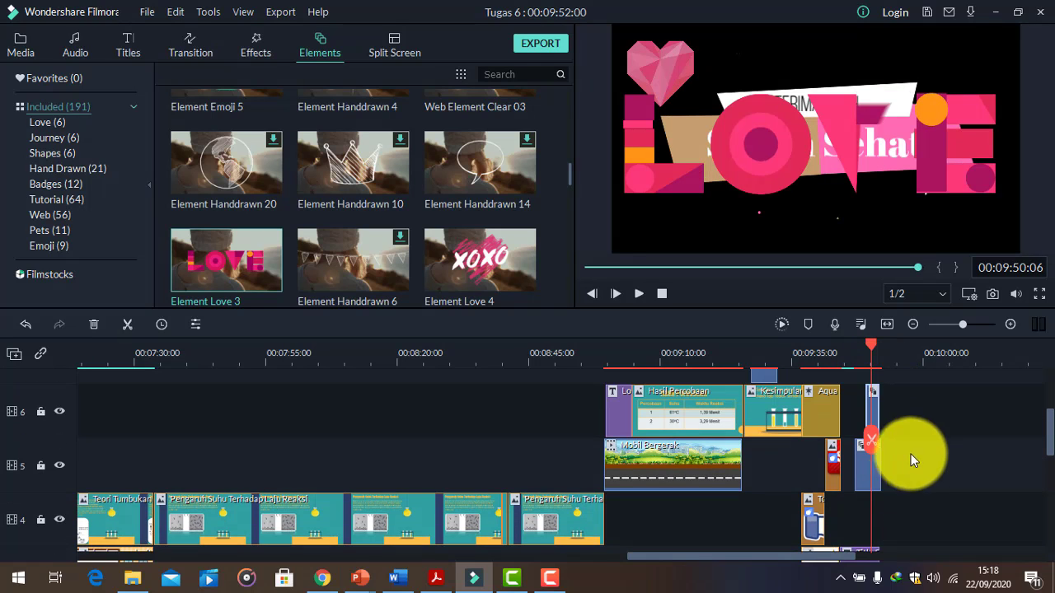
pyautogui.scroll(-2, 890, 483)
pyautogui.moveTo(879, 503); pyautogui.dragTo(921, 503)
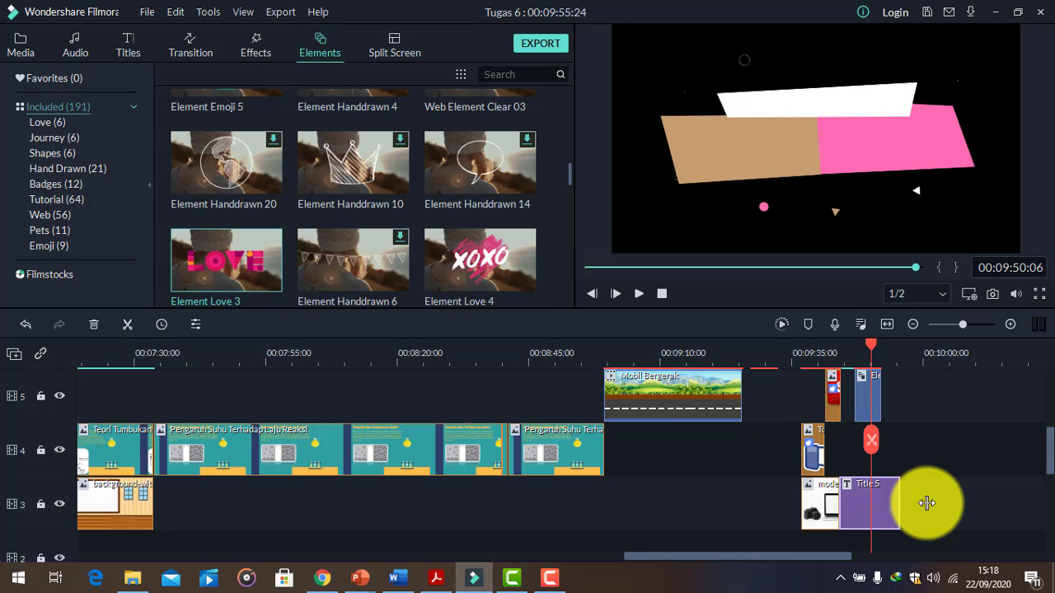
# - Move the Element Love 3 clip to track 5, directly after the heart element, and check it at 00:09:53:00
pyautogui.scroll(3, 903, 445)
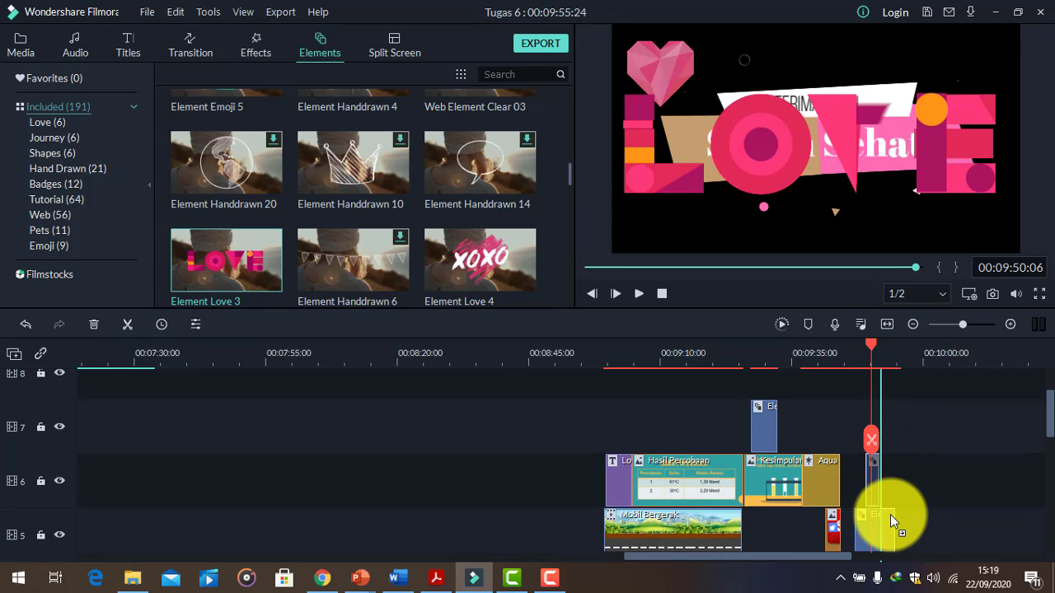
pyautogui.scroll(-3, 939, 512)
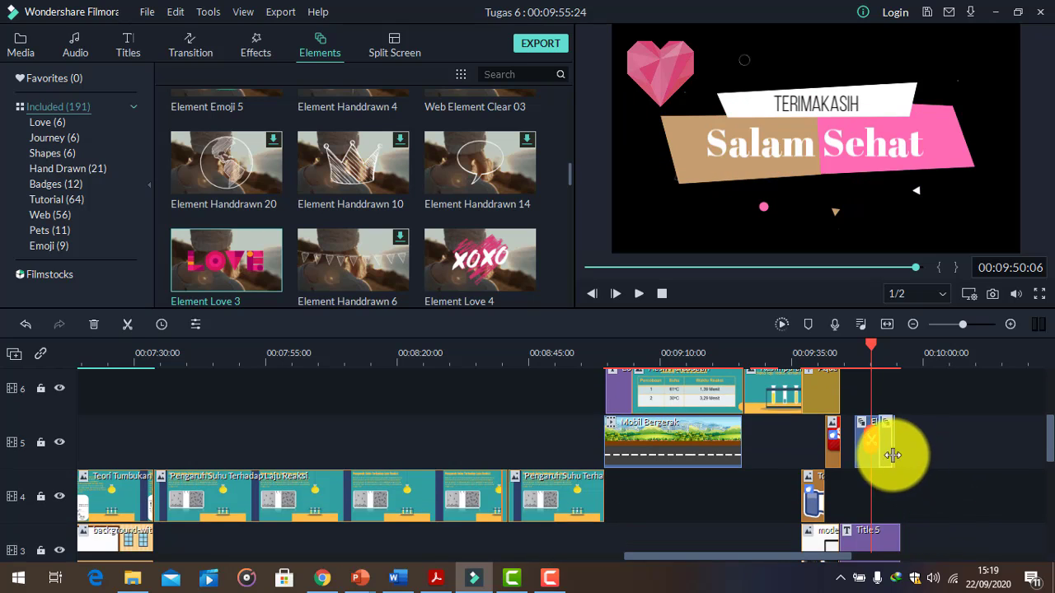
pyautogui.moveTo(871, 346); pyautogui.dragTo(887, 359)
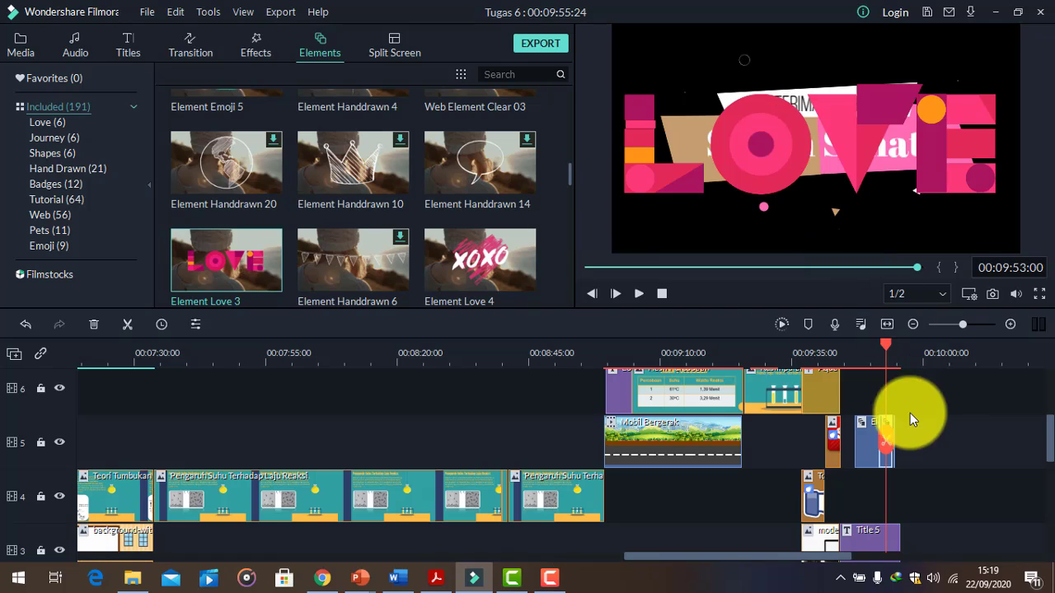
# - Shrink the Element Love 3 graphic, place it beneath the Salam Sehat title, check it through 00:09:54:23 and save the project
pyautogui.click(887, 351)
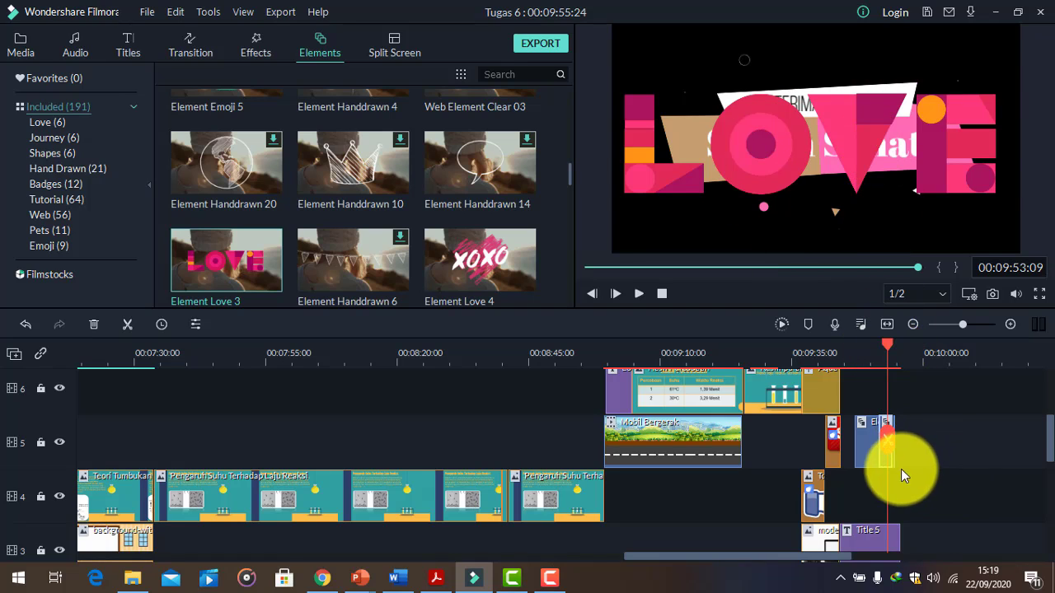
pyautogui.click(882, 451)
pyautogui.moveTo(612, 73); pyautogui.dragTo(911, 198)
pyautogui.moveTo(836, 206); pyautogui.dragTo(832, 225)
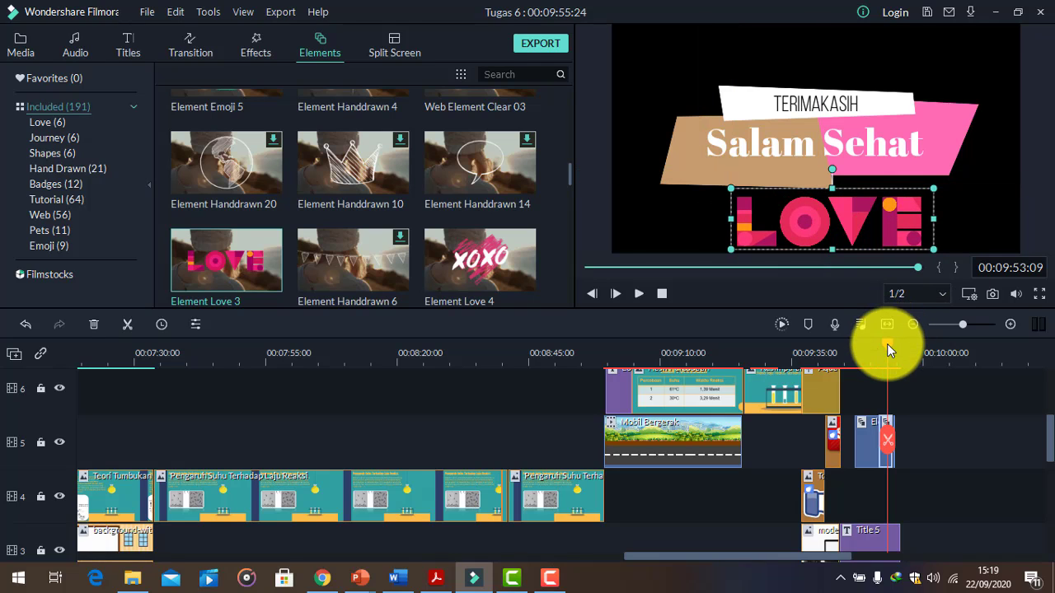
pyautogui.moveTo(887, 345); pyautogui.dragTo(896, 391)
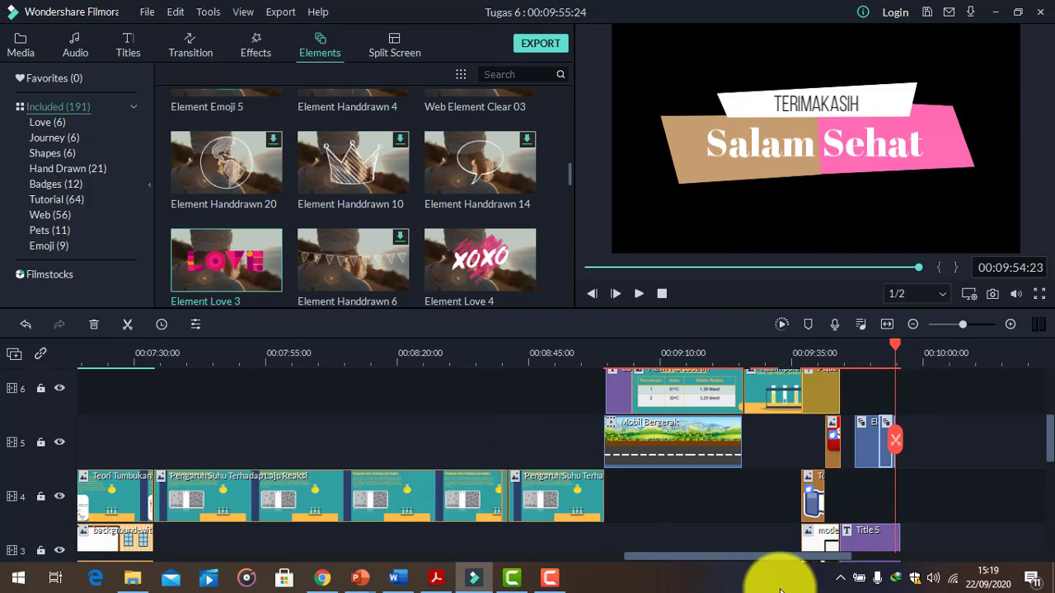
pyautogui.hotkey('ctrl', 's')
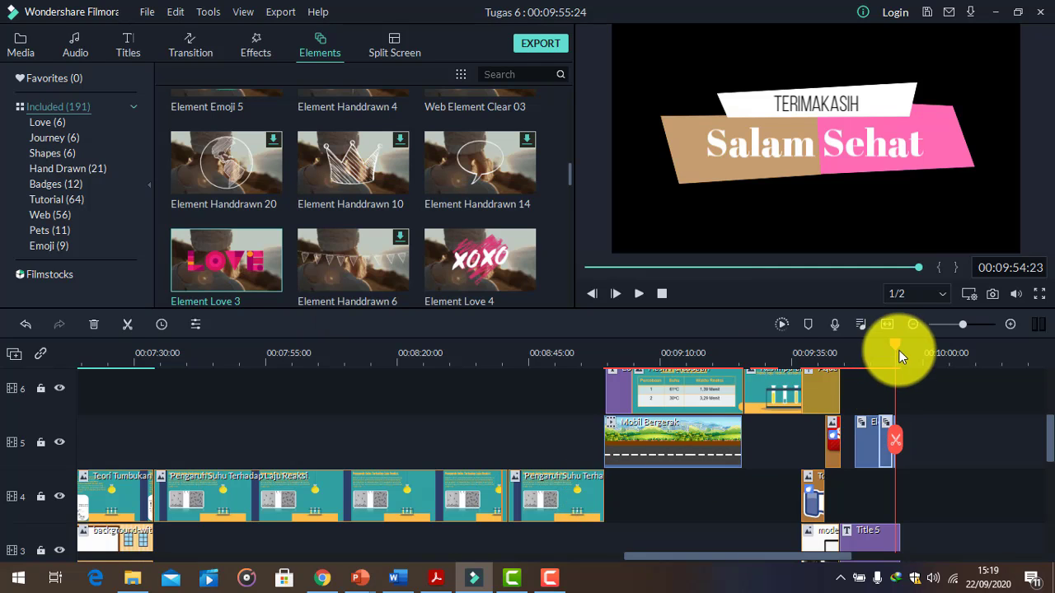
# - Review the Hasil Percobaan section and go back to the Hasil Praktikum scene at 00:08:58:22
pyautogui.click(715, 353)
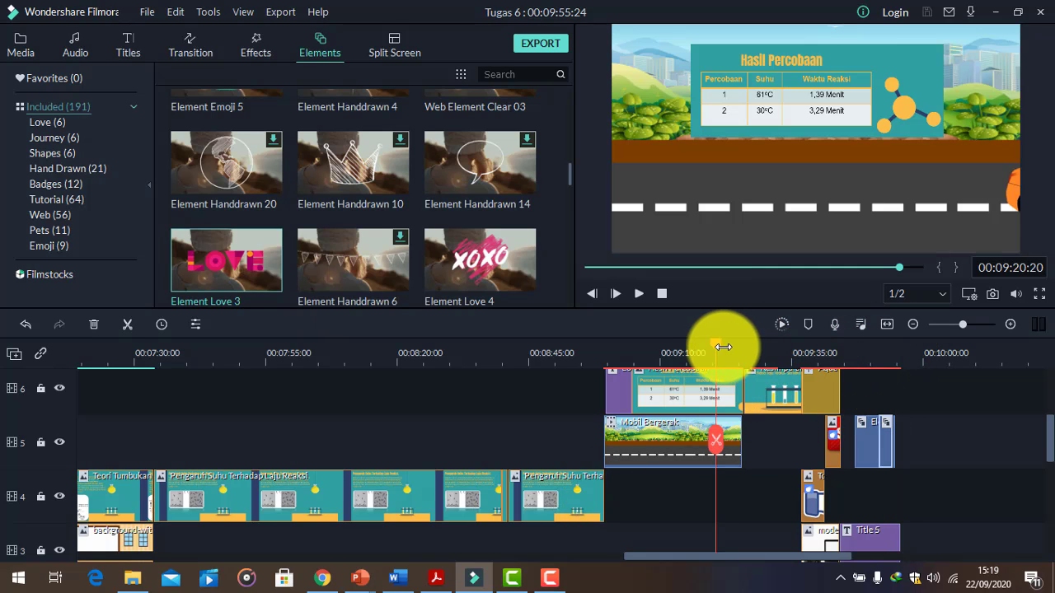
pyautogui.moveTo(715, 343); pyautogui.dragTo(601, 380)
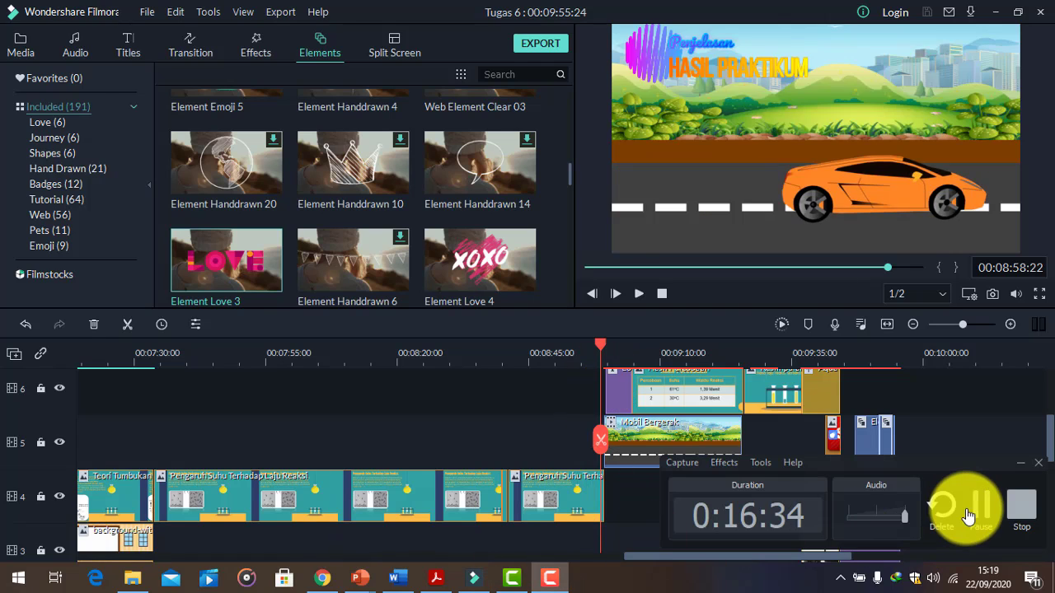
pyautogui.click(981, 502)
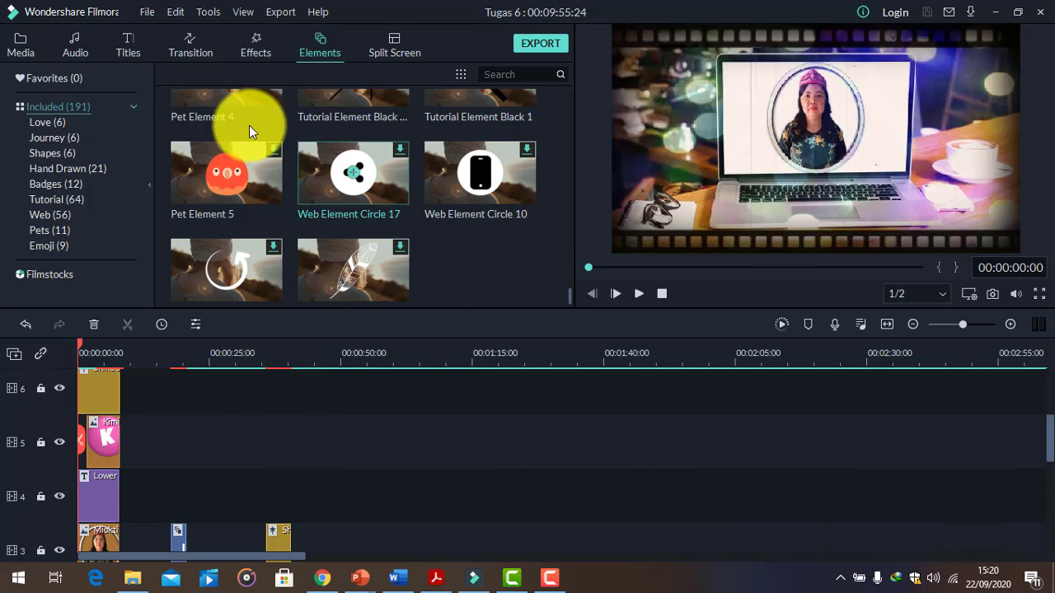
# - Look through the transition, effects and sound effects libraries, examining the available transitions from Dissolve to Warp Zoom 3
pyautogui.click(198, 48)
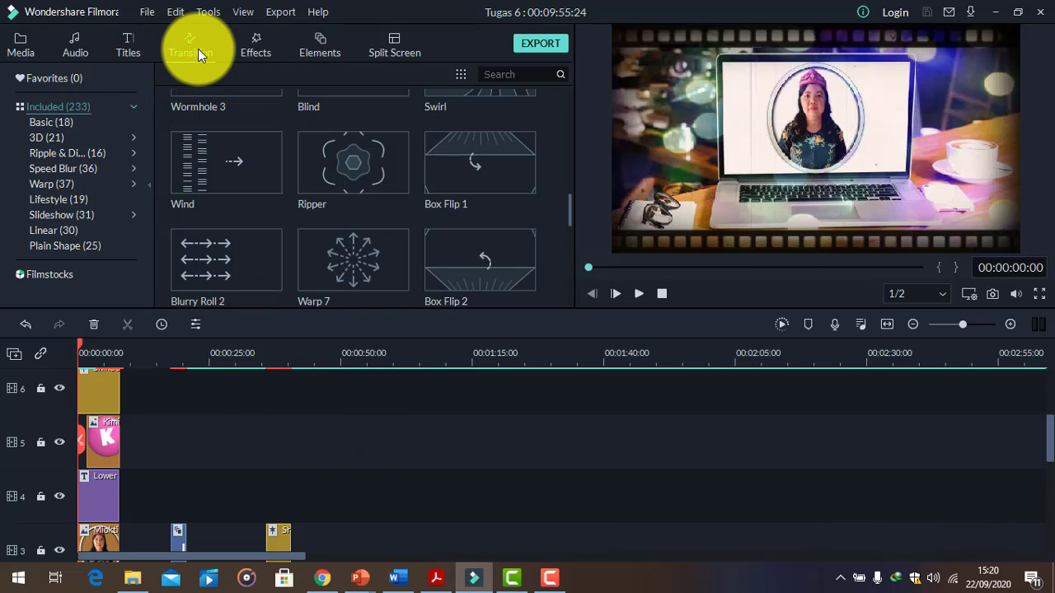
pyautogui.scroll(3, 430, 236)
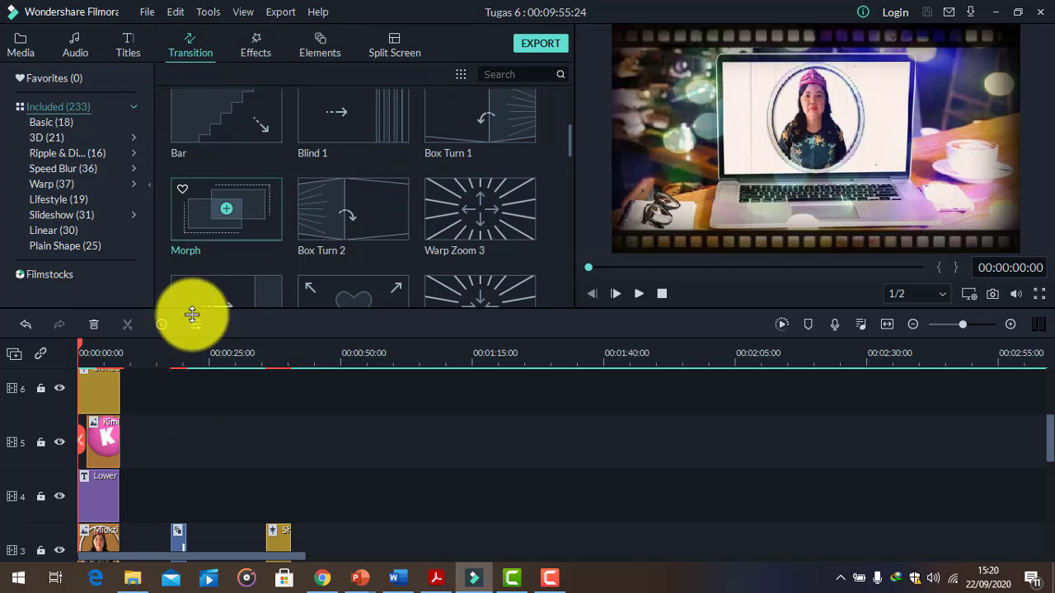
pyautogui.scroll(1, 228, 444)
pyautogui.scroll(2, 228, 444)
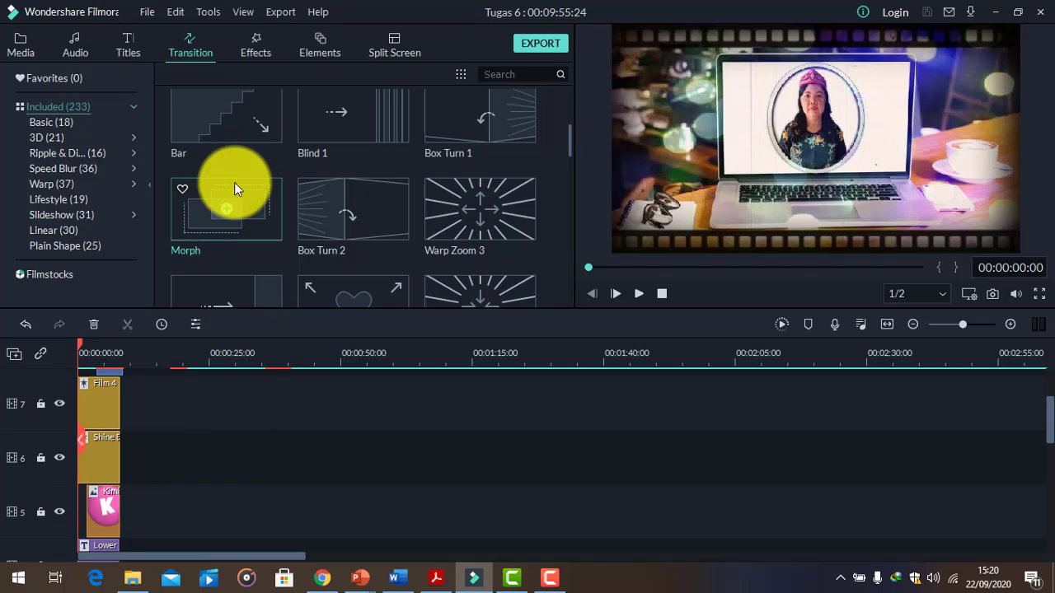
pyautogui.click(262, 47)
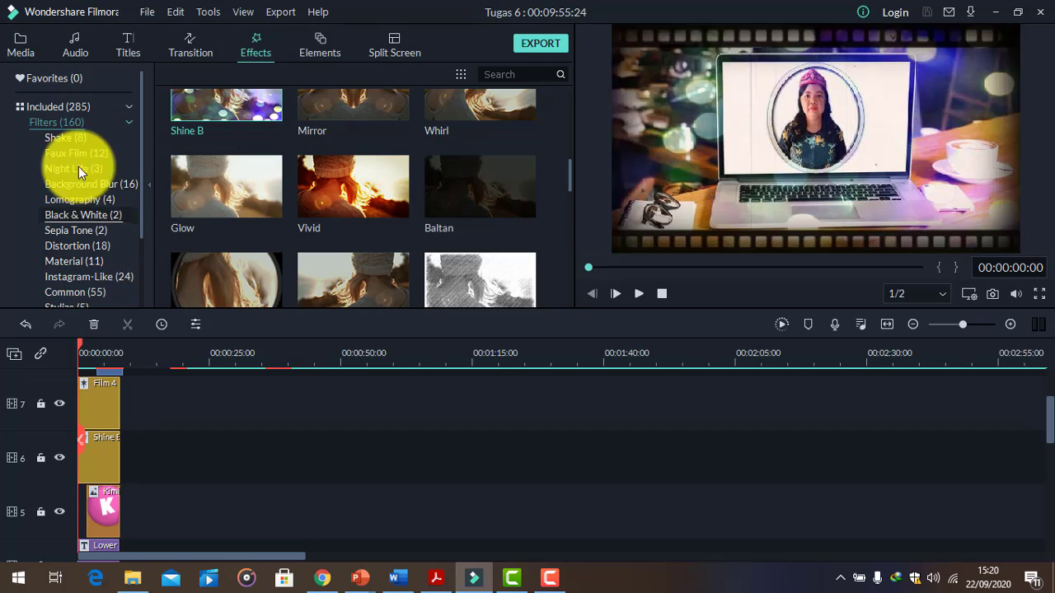
pyautogui.scroll(-3, 87, 264)
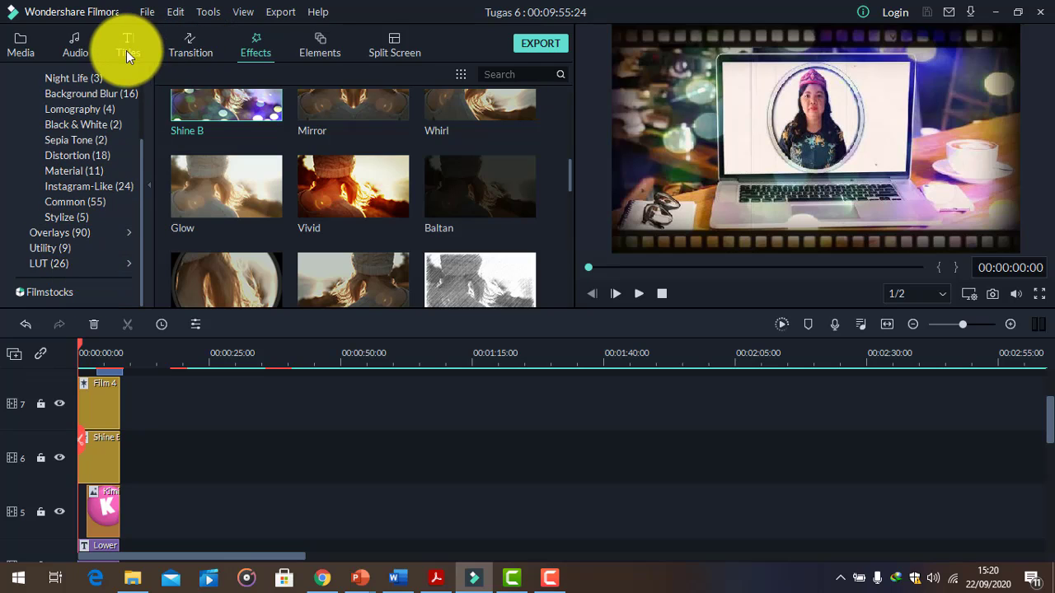
pyautogui.click(75, 50)
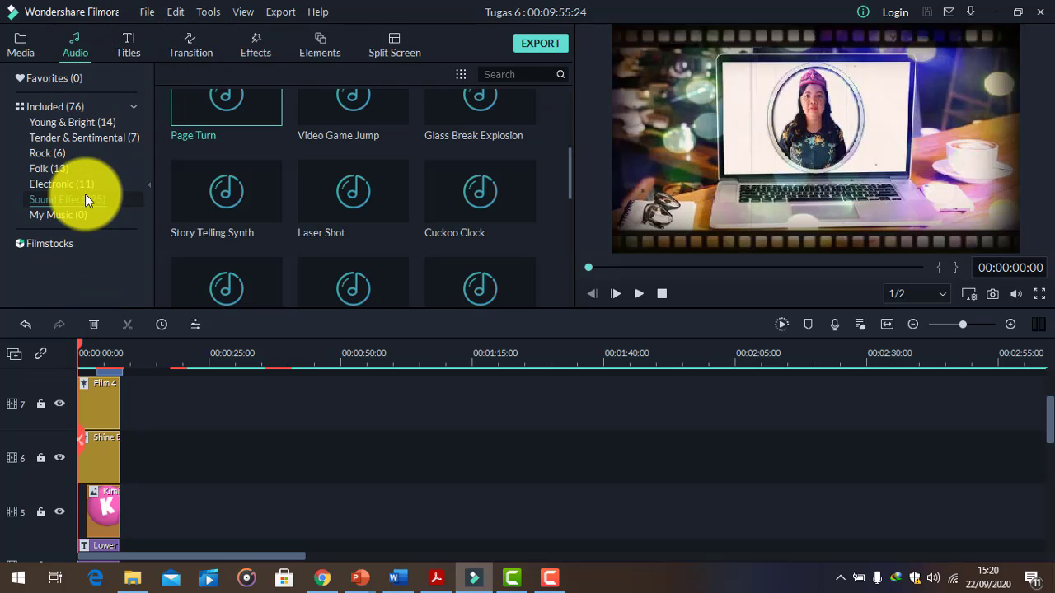
pyautogui.click(199, 46)
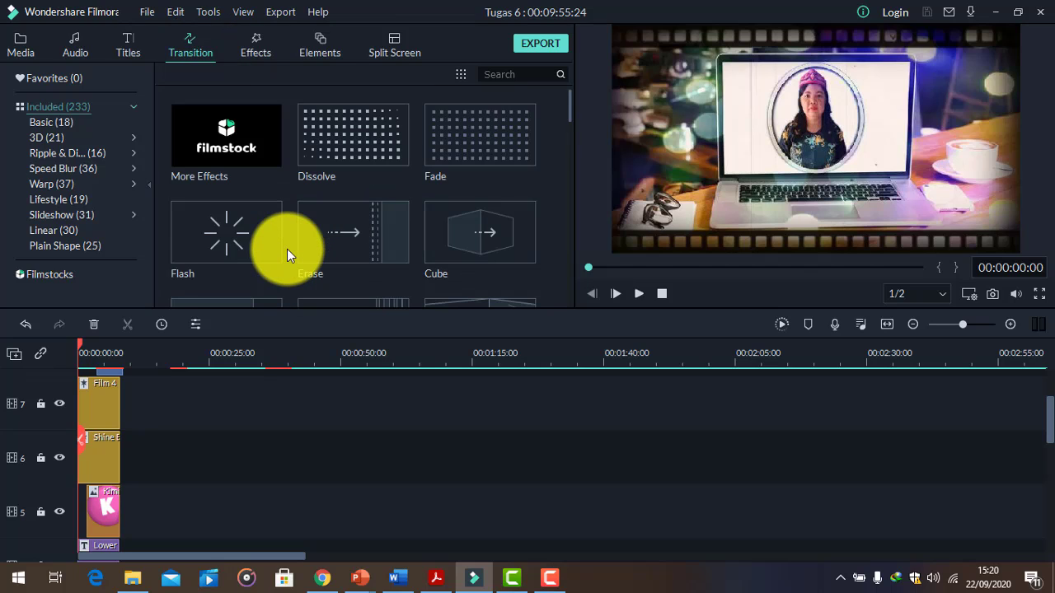
pyautogui.scroll(-5, 287, 249)
pyautogui.scroll(5, 287, 249)
pyautogui.scroll(-5, 286, 249)
pyautogui.scroll(5, 287, 249)
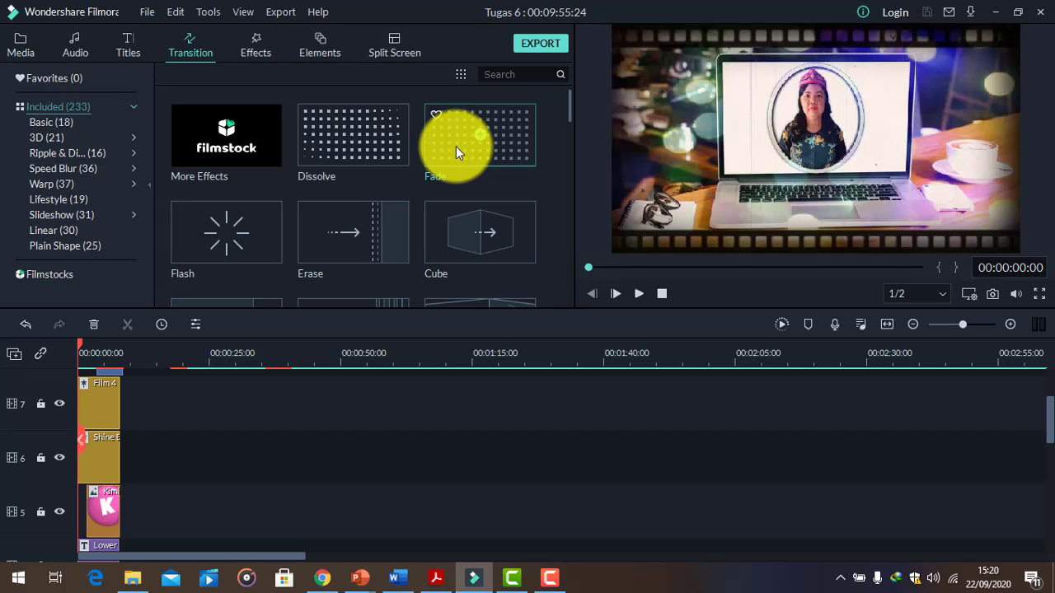
pyautogui.scroll(-3, 450, 149)
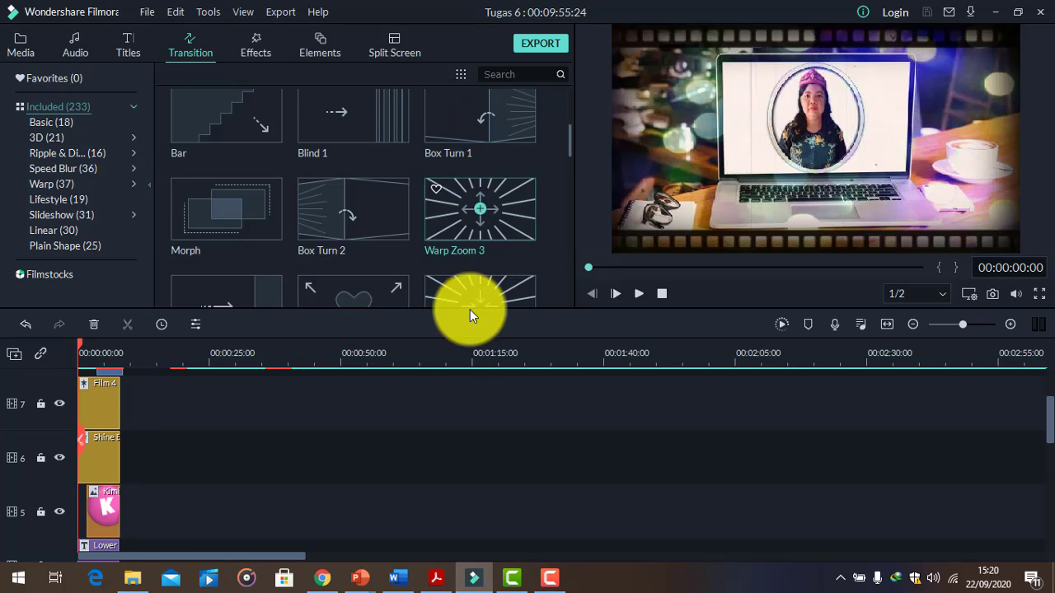
# - Try adding the Fade transition to the opening clips at the start of the timeline and undo it
pyautogui.scroll(-4, 119, 505)
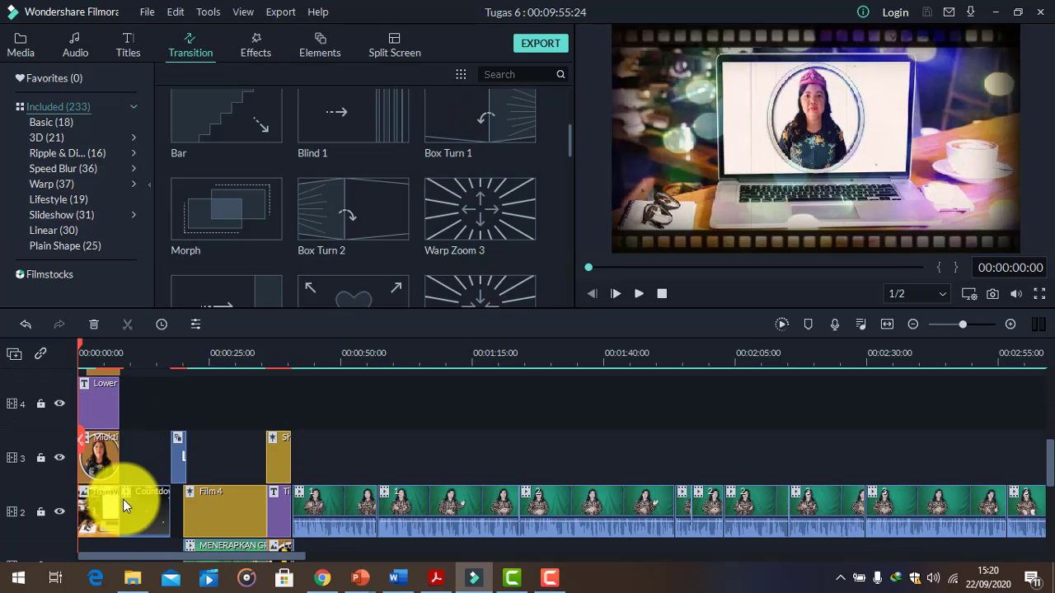
pyautogui.scroll(3, 447, 181)
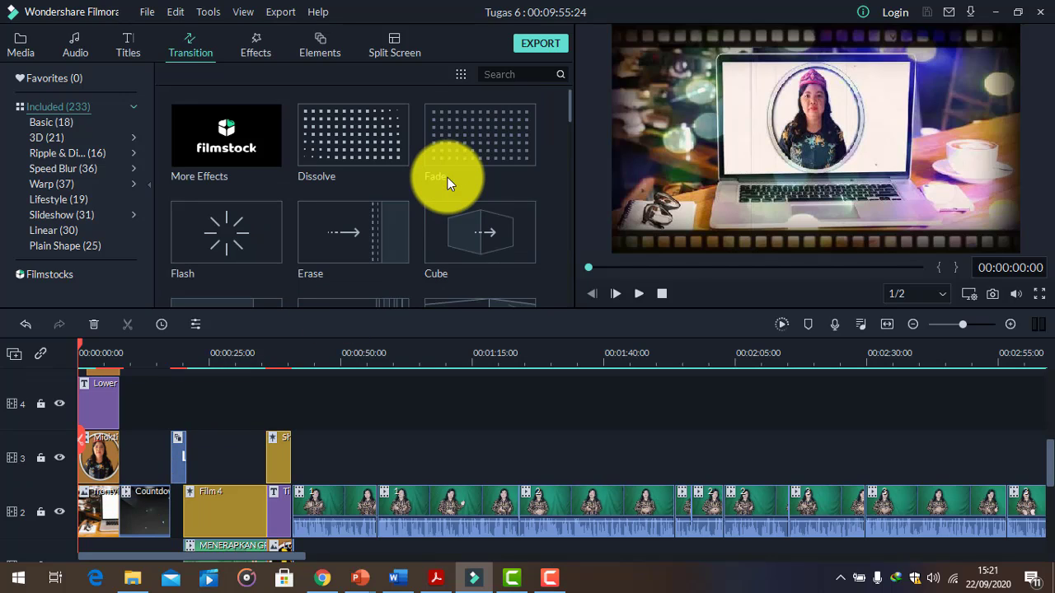
pyautogui.moveTo(475, 145); pyautogui.dragTo(76, 441)
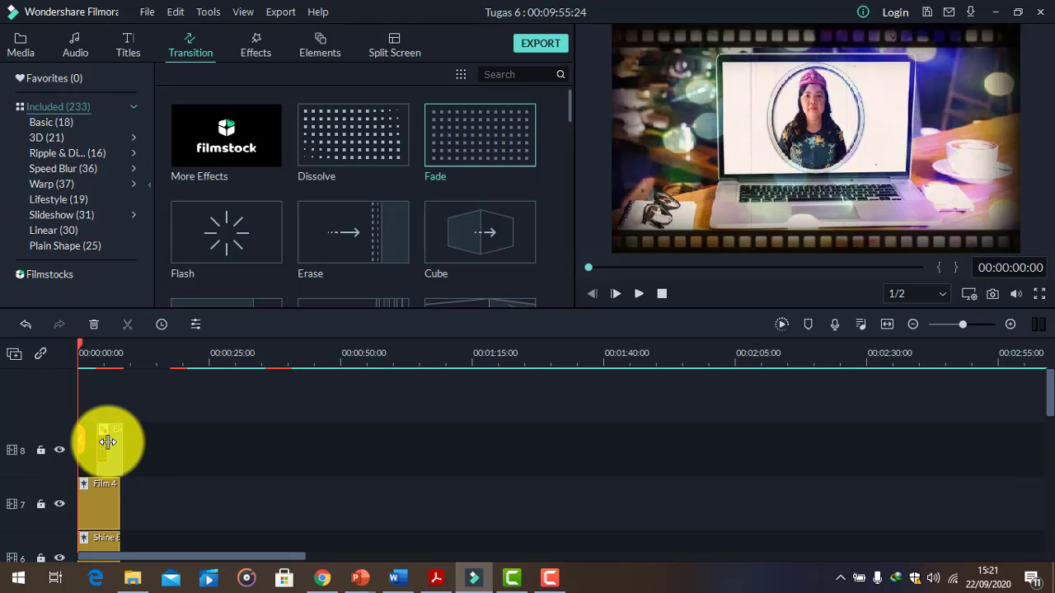
pyautogui.hotkey('ctrl', 'z')
# - Apply the Fade transition to the start of the opening photo clip on track 3 and preview the opening
pyautogui.scroll(-5, 124, 432)
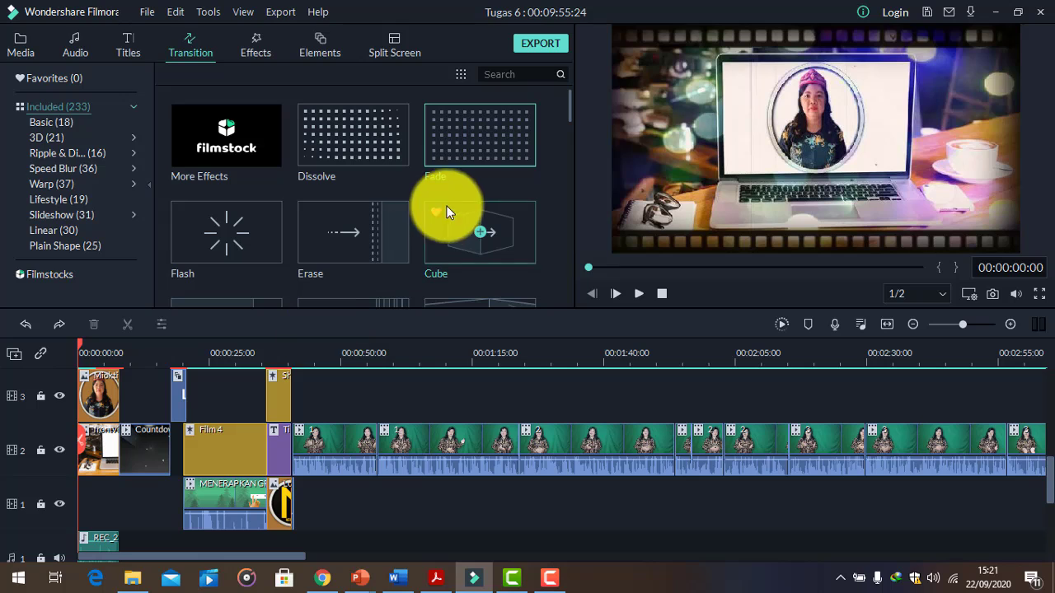
pyautogui.moveTo(445, 152); pyautogui.dragTo(83, 405)
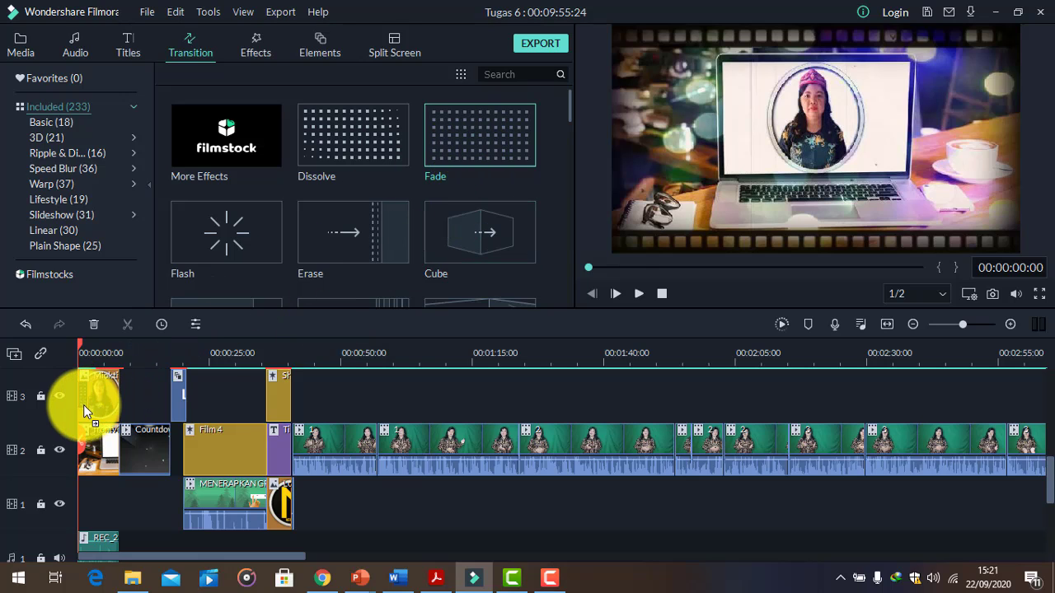
pyautogui.click(638, 293)
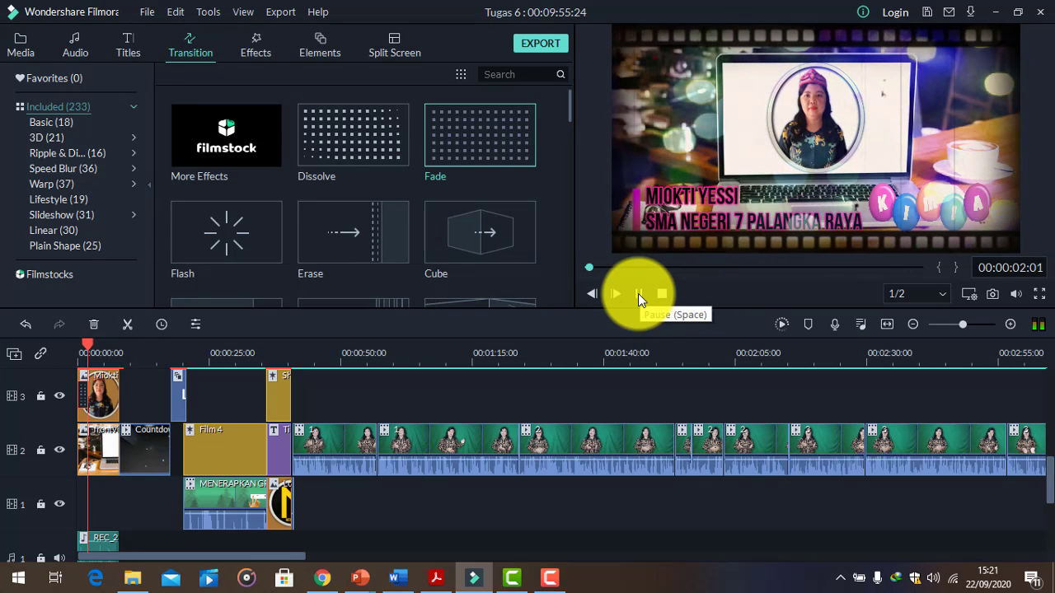
pyautogui.click(638, 294)
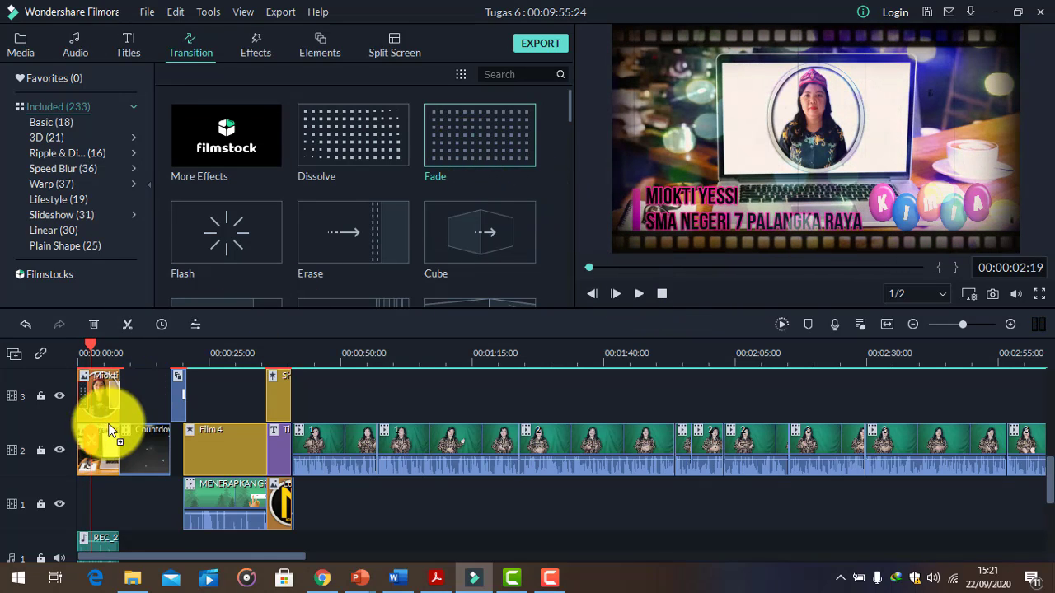
pyautogui.click(636, 295)
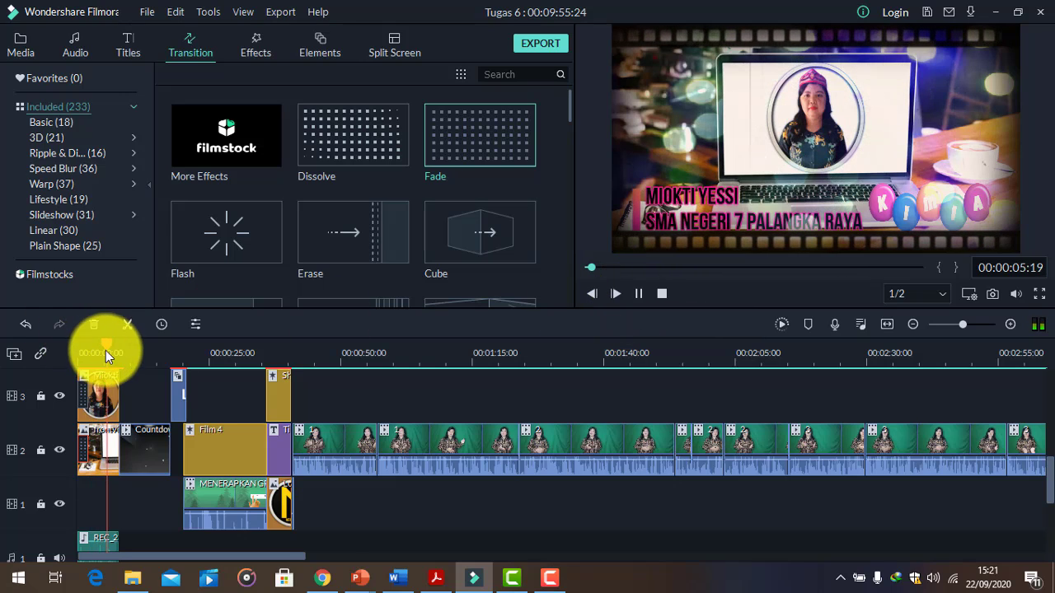
pyautogui.moveTo(104, 344); pyautogui.dragTo(70, 364)
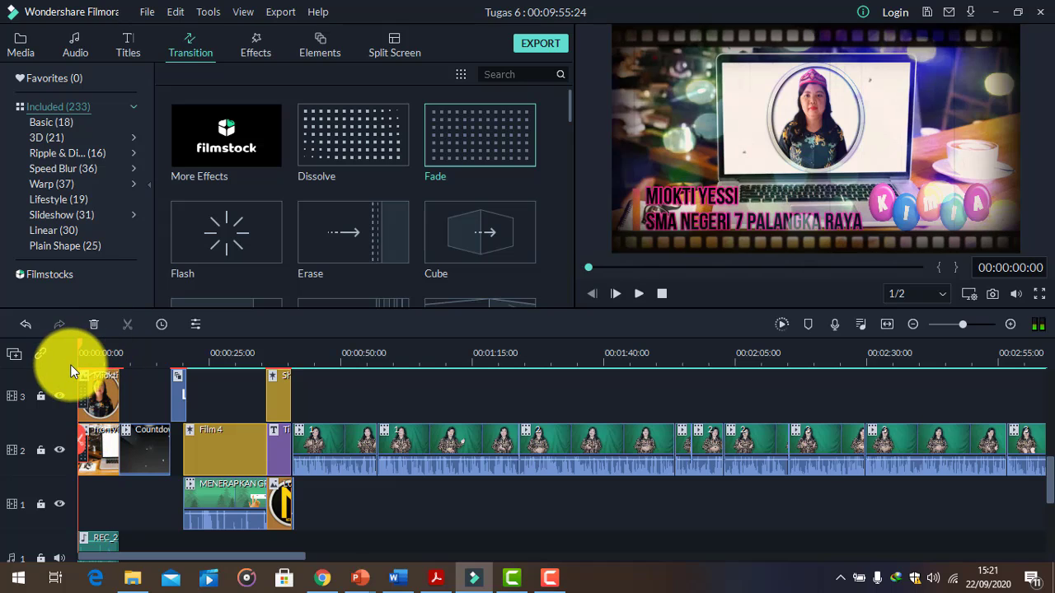
pyautogui.click(617, 298)
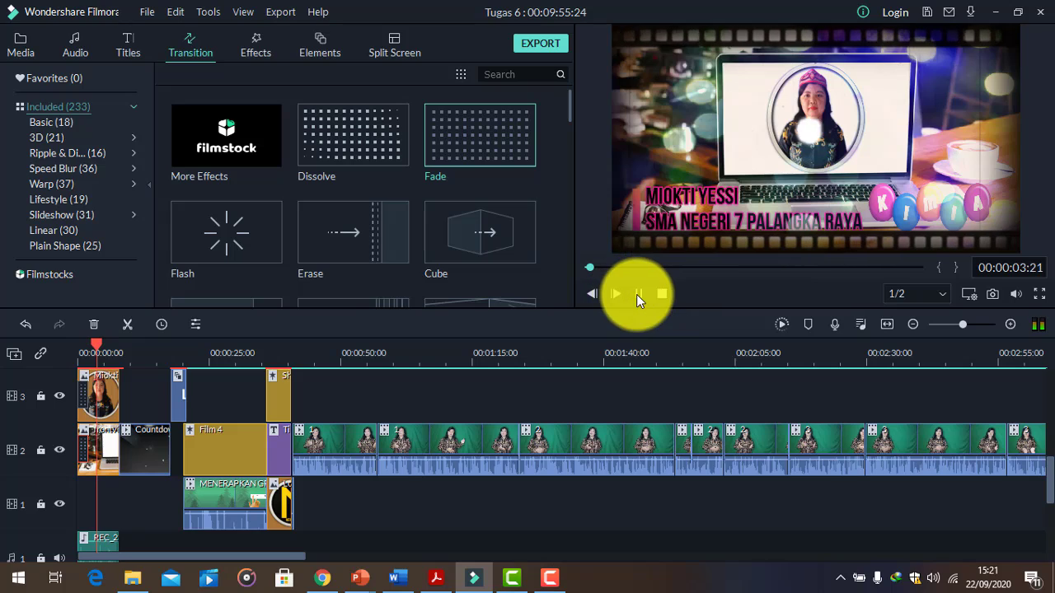
pyautogui.click(636, 295)
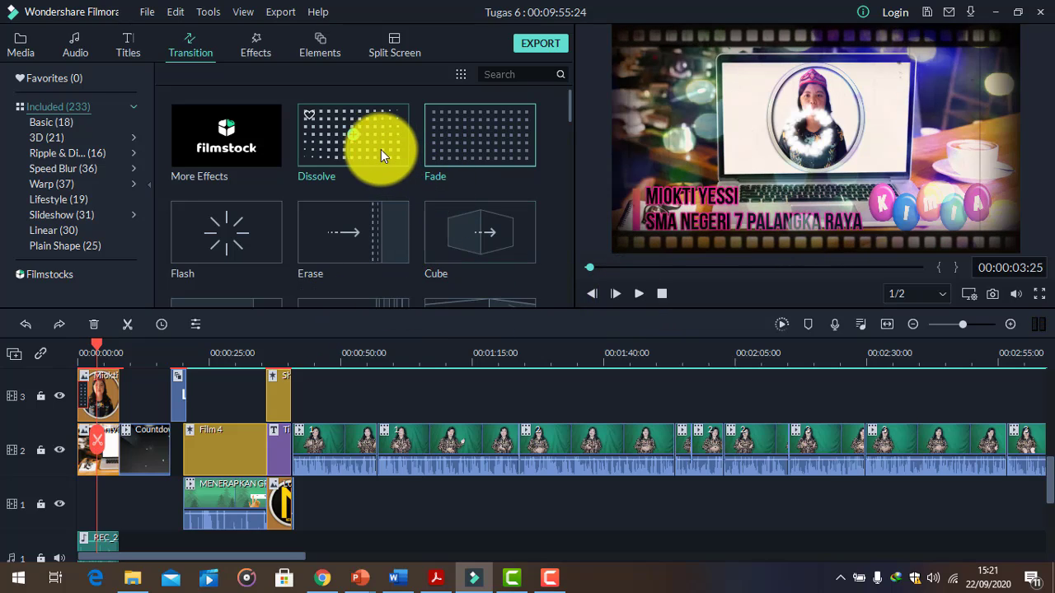
# - Try the Dissolve transition at the start of the laptop background clip on track 2, preview it from the beginning and undo it
pyautogui.moveTo(380, 150); pyautogui.dragTo(76, 457)
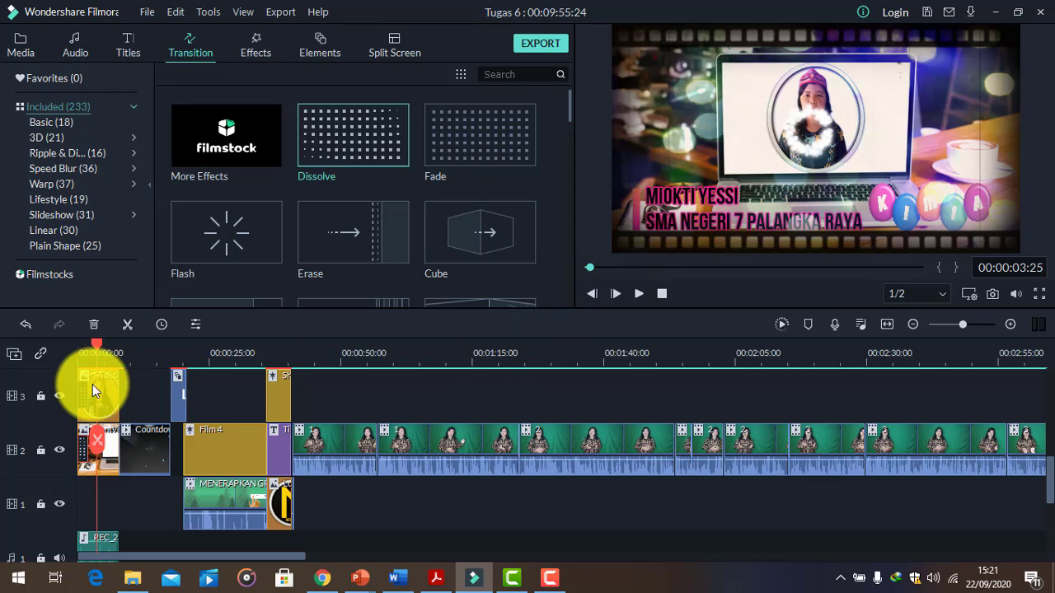
pyautogui.moveTo(95, 345); pyautogui.dragTo(66, 363)
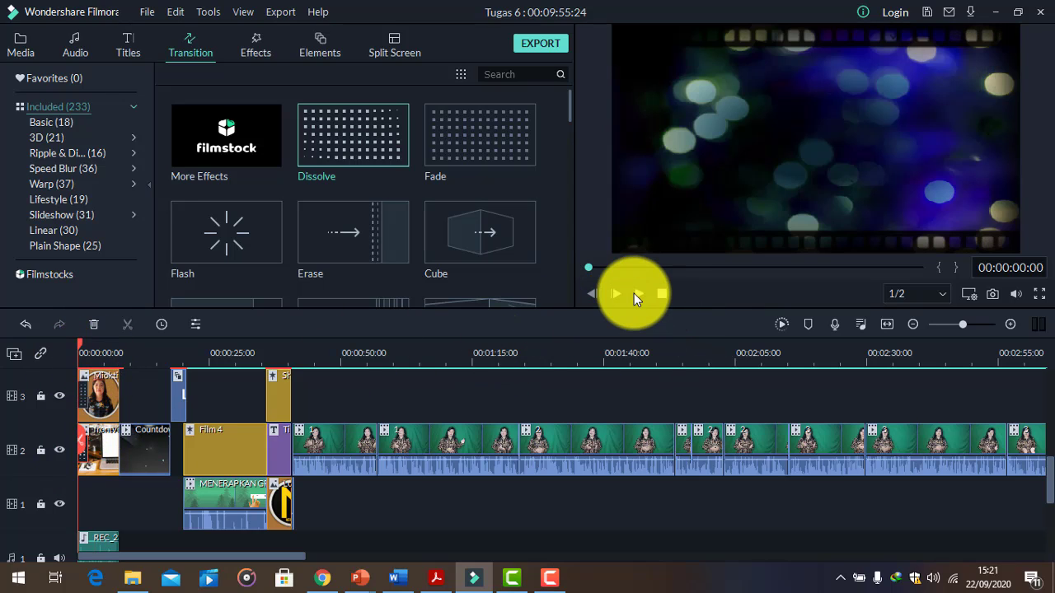
pyautogui.click(635, 293)
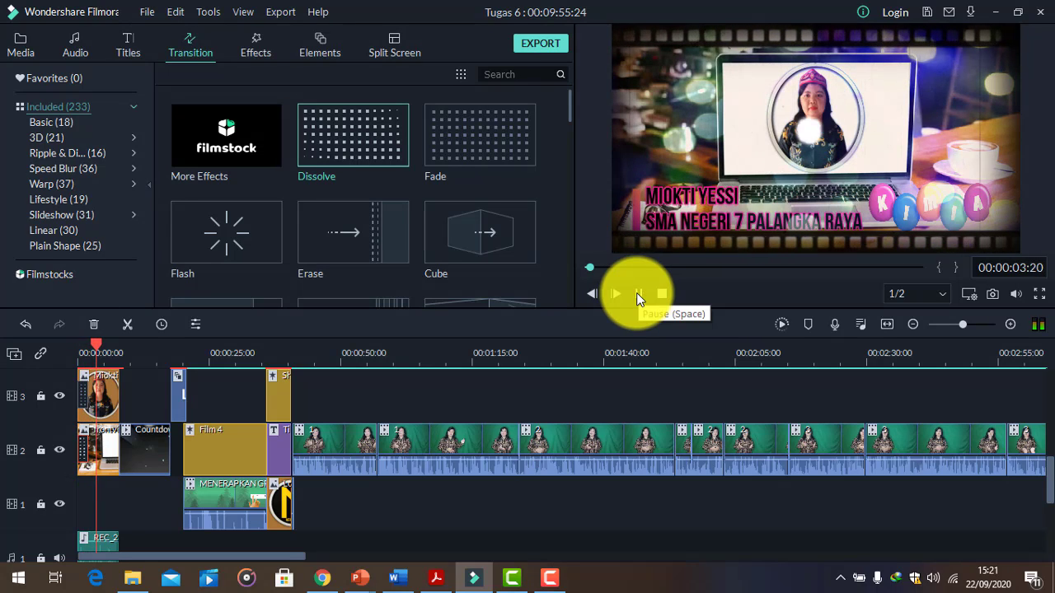
pyautogui.click(636, 292)
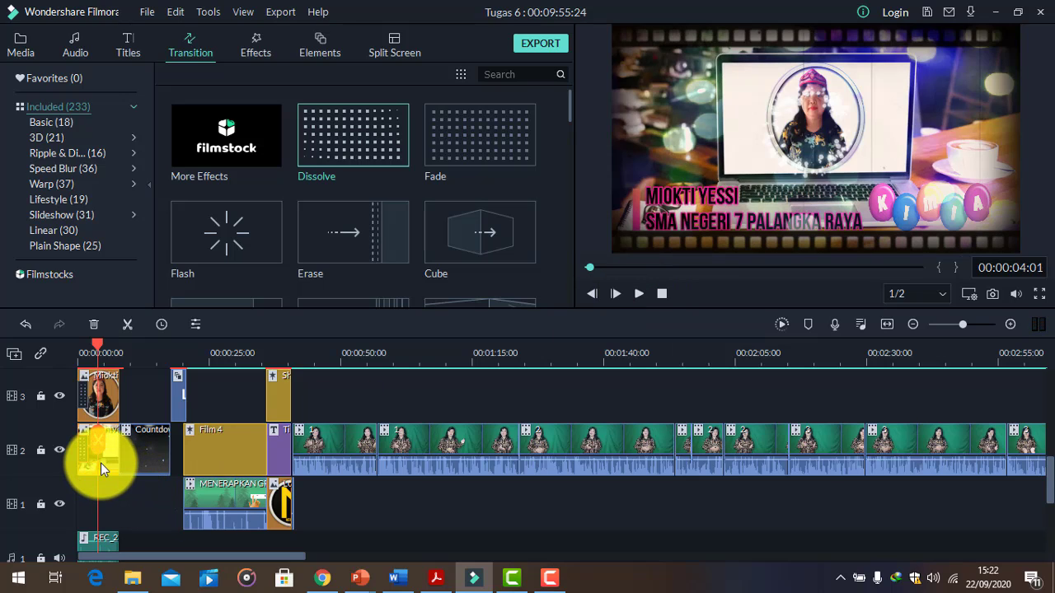
pyautogui.hotkey('ctrl', 'z')
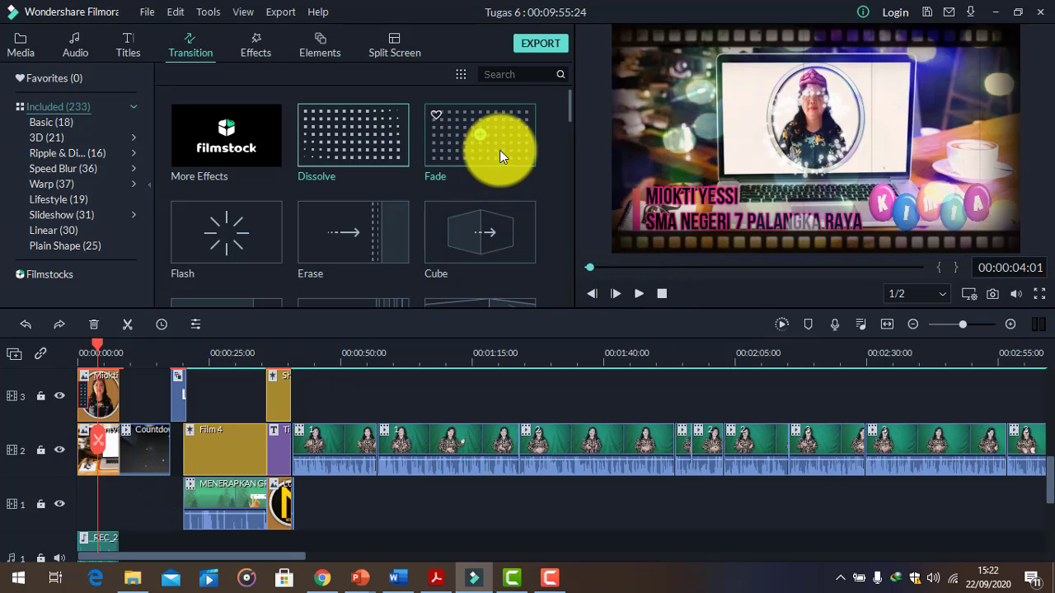
# - Apply the Fade transition to the start of the laptop background clip on track 2 and preview the opening into the countdown
pyautogui.moveTo(499, 150); pyautogui.dragTo(82, 464)
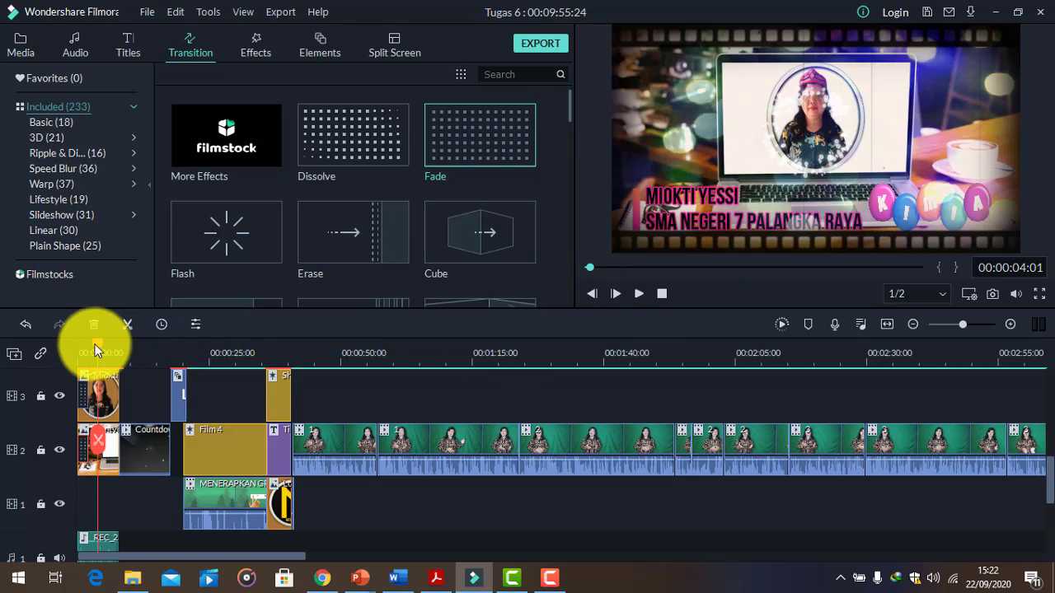
pyautogui.moveTo(95, 350); pyautogui.dragTo(69, 361)
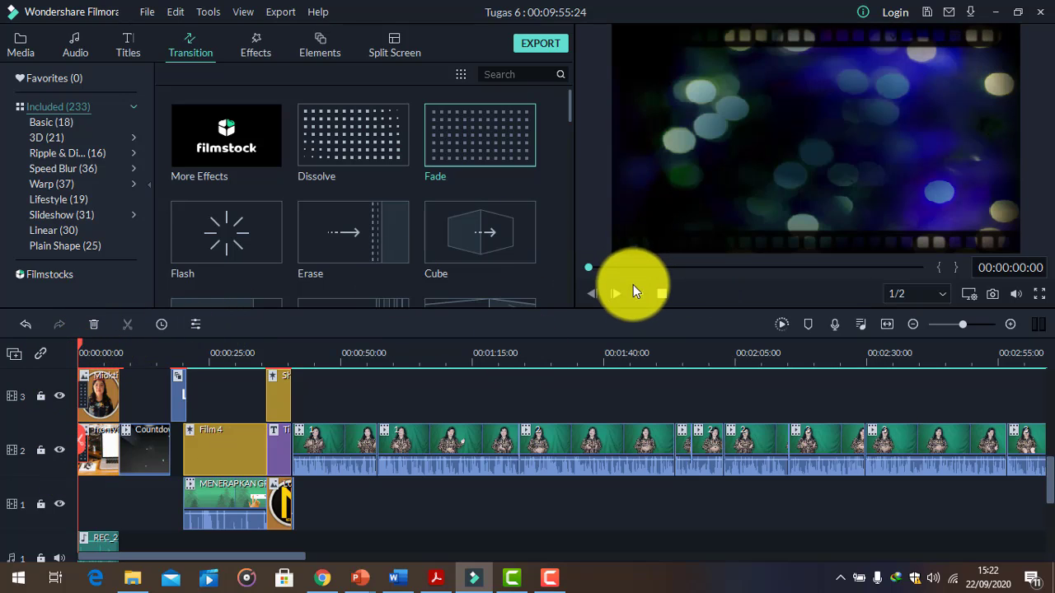
pyautogui.click(633, 289)
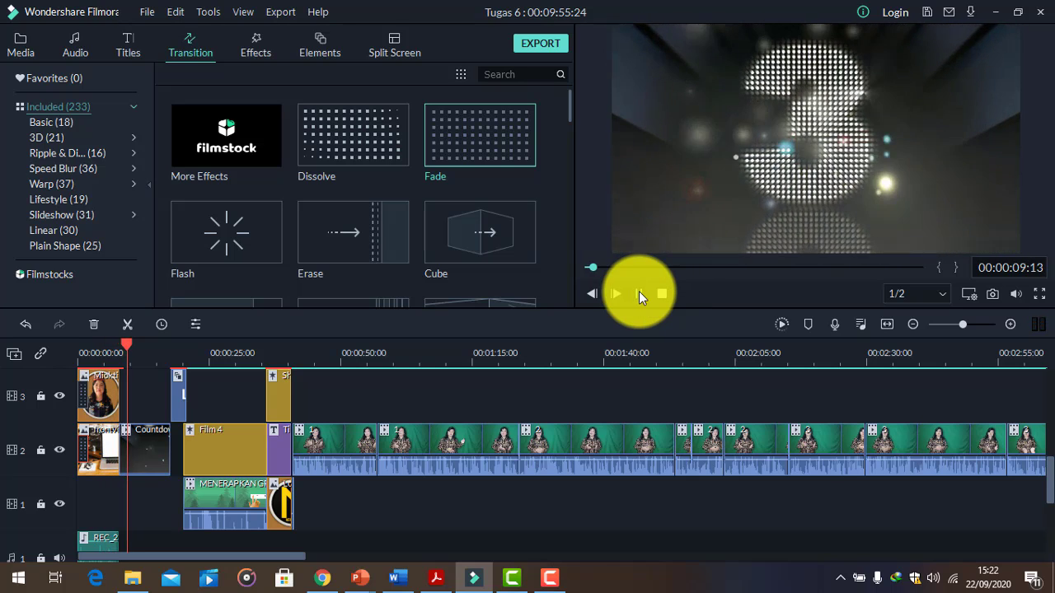
# - Apply the Bar transition to the start of the Countdown clip on track 2 and preview the countdown's opening
pyautogui.click(639, 294)
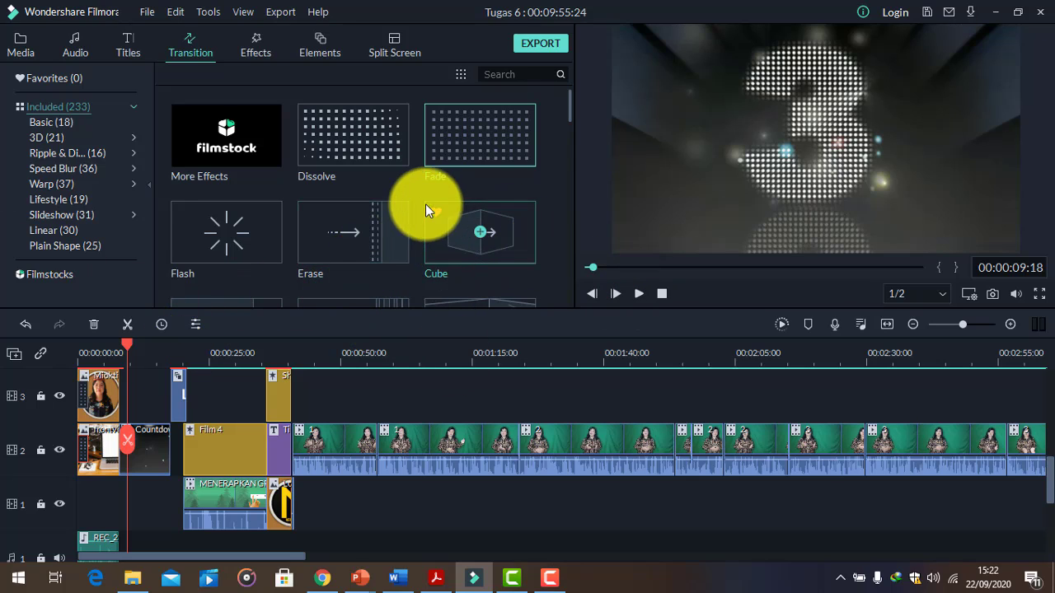
pyautogui.scroll(-5, 382, 227)
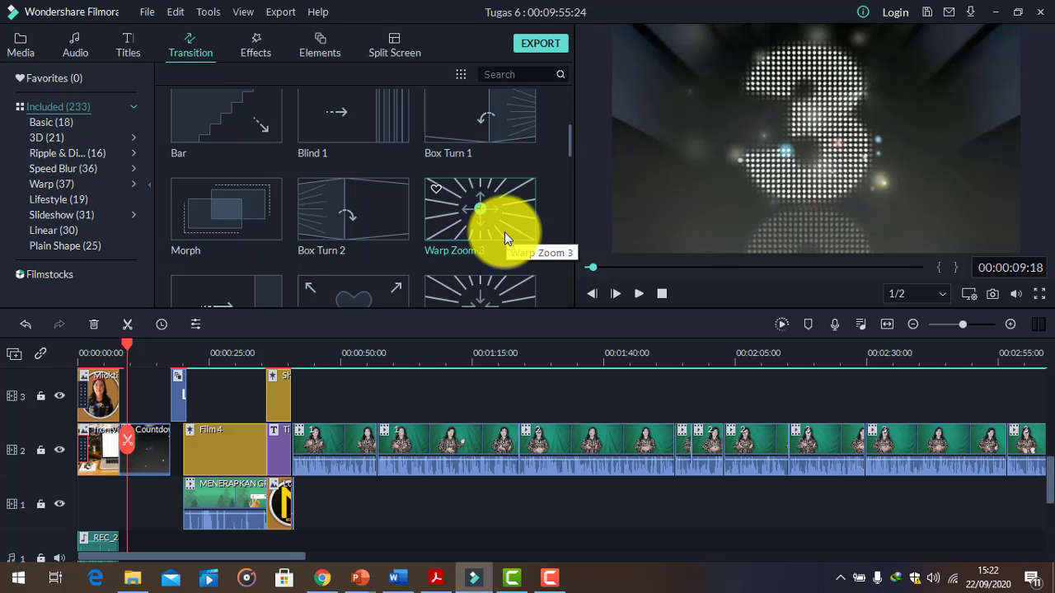
pyautogui.scroll(5, 504, 232)
pyautogui.scroll(-5, 504, 231)
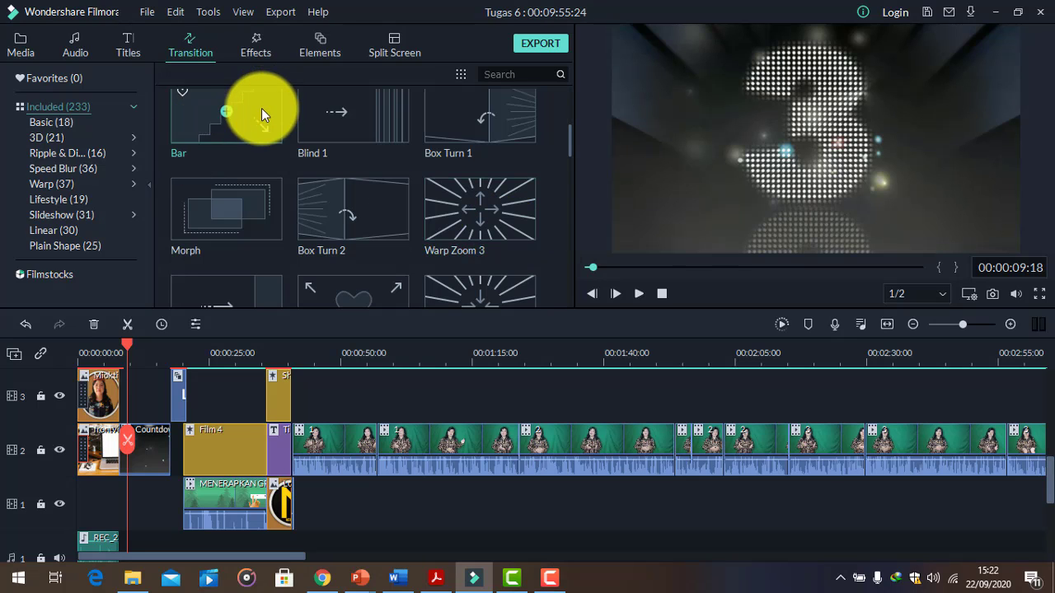
pyautogui.moveTo(261, 108); pyautogui.dragTo(121, 459)
pyautogui.click(120, 351)
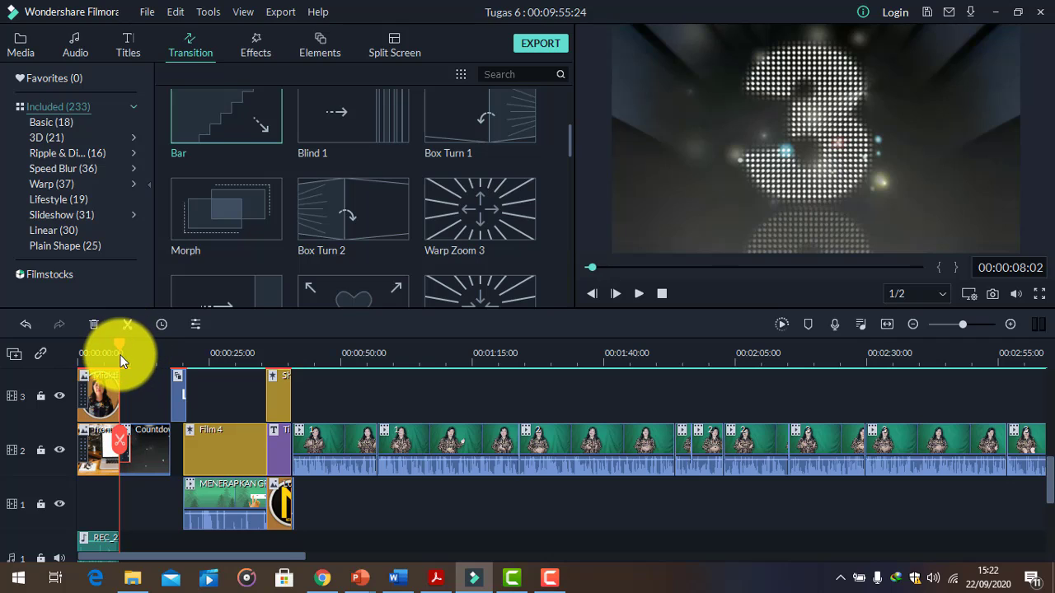
pyautogui.click(640, 293)
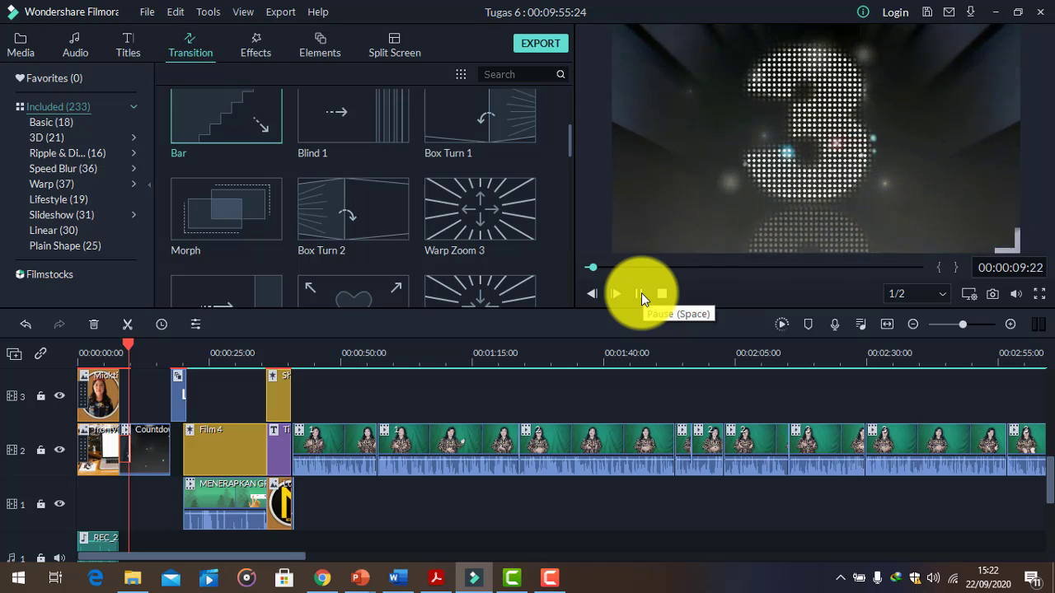
pyautogui.click(637, 294)
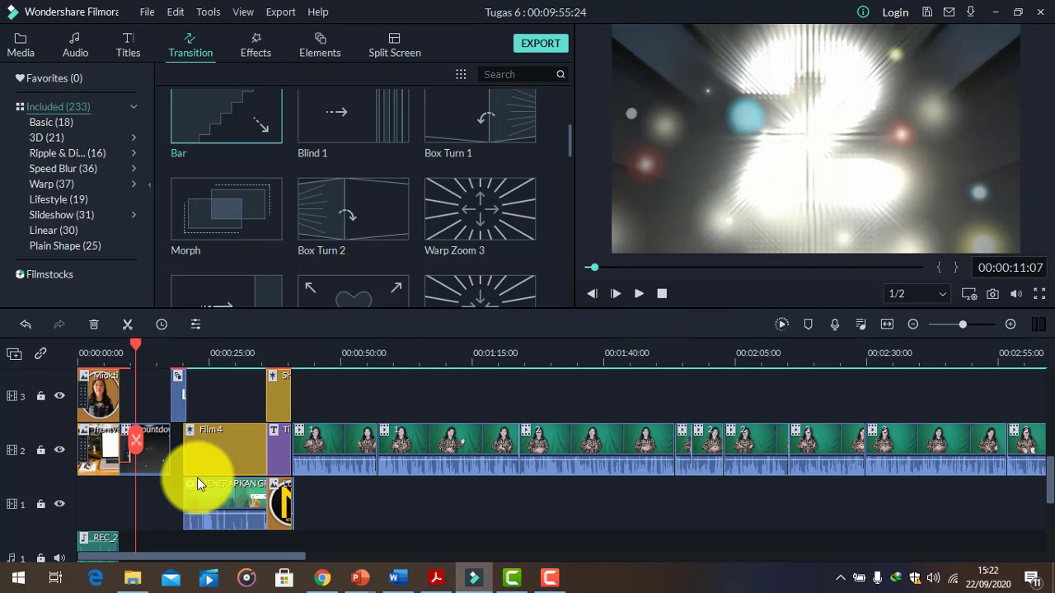
# - Shorten the LET'S GO! element on track 3 and shift it and the following clips earlier to close the gap after the countdown
pyautogui.scroll(1, 195, 442)
pyautogui.scroll(-1, 206, 449)
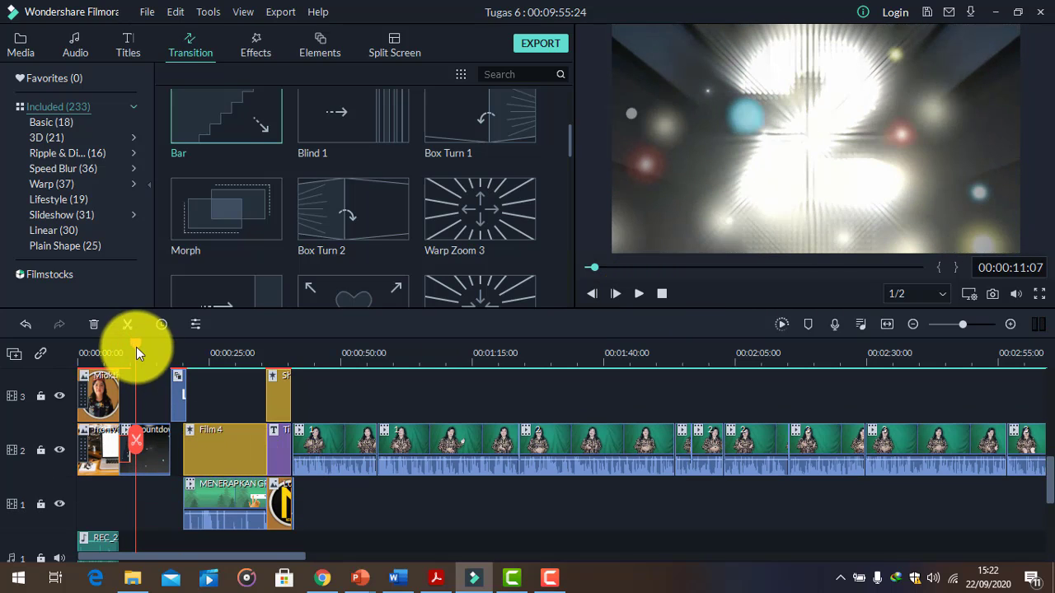
pyautogui.click(182, 388)
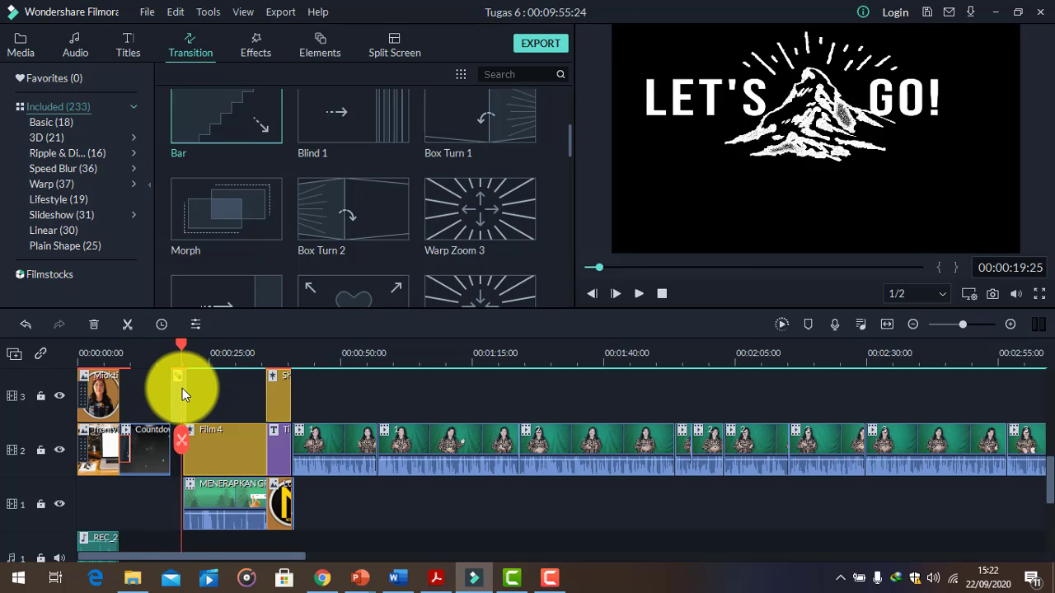
pyautogui.click(183, 389)
pyautogui.click(184, 390)
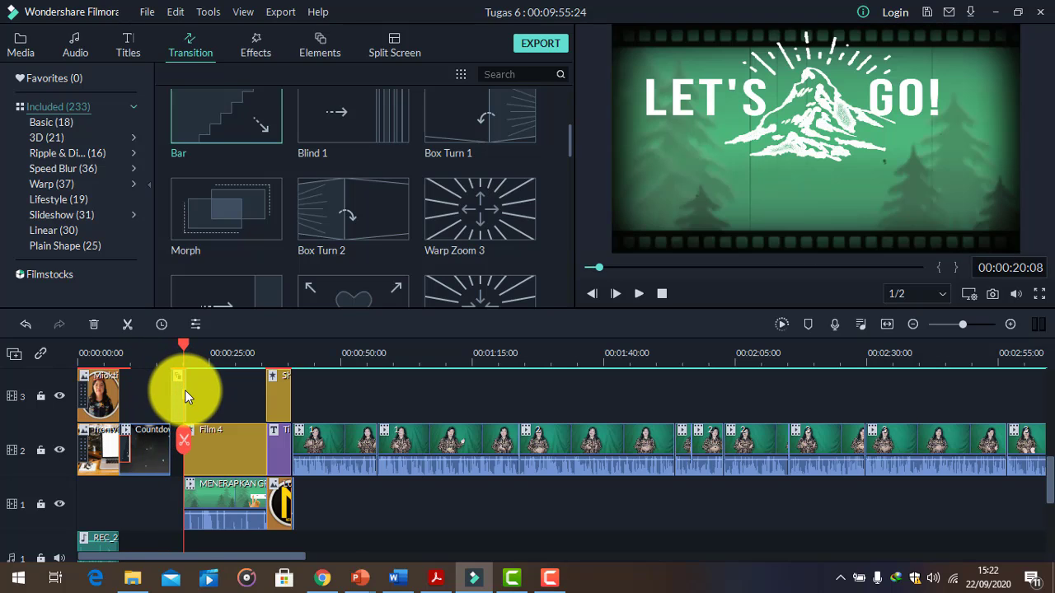
pyautogui.click(187, 391)
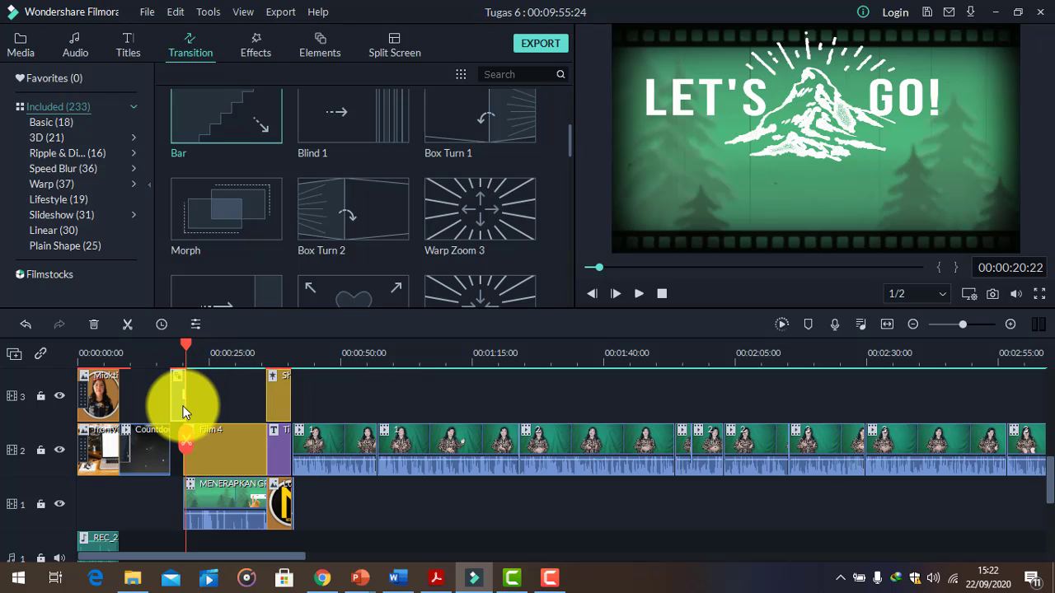
pyautogui.moveTo(187, 400); pyautogui.dragTo(182, 401)
pyautogui.moveTo(185, 343); pyautogui.dragTo(148, 363)
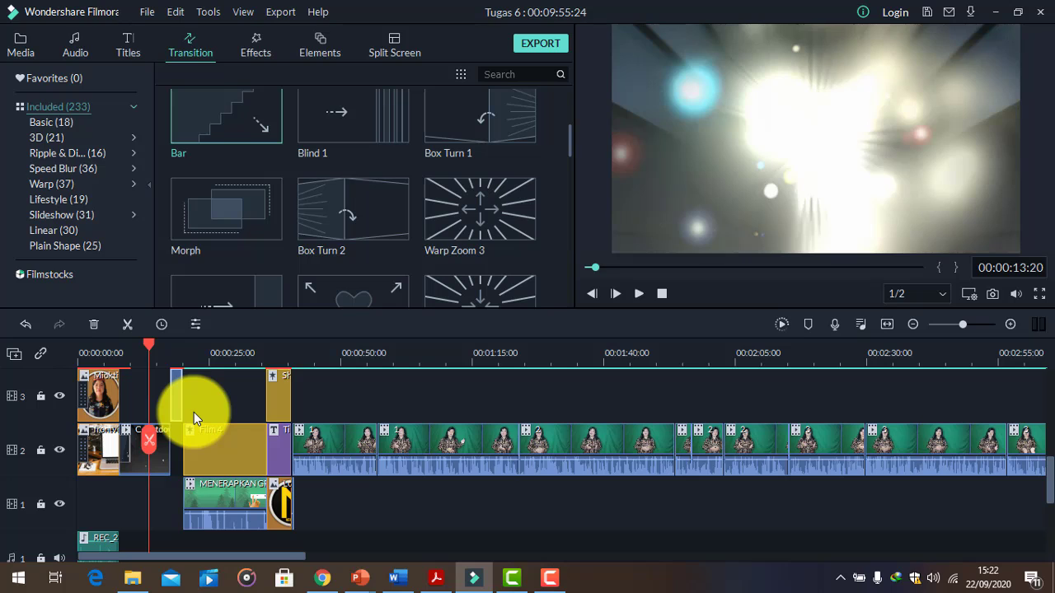
pyautogui.click(942, 515)
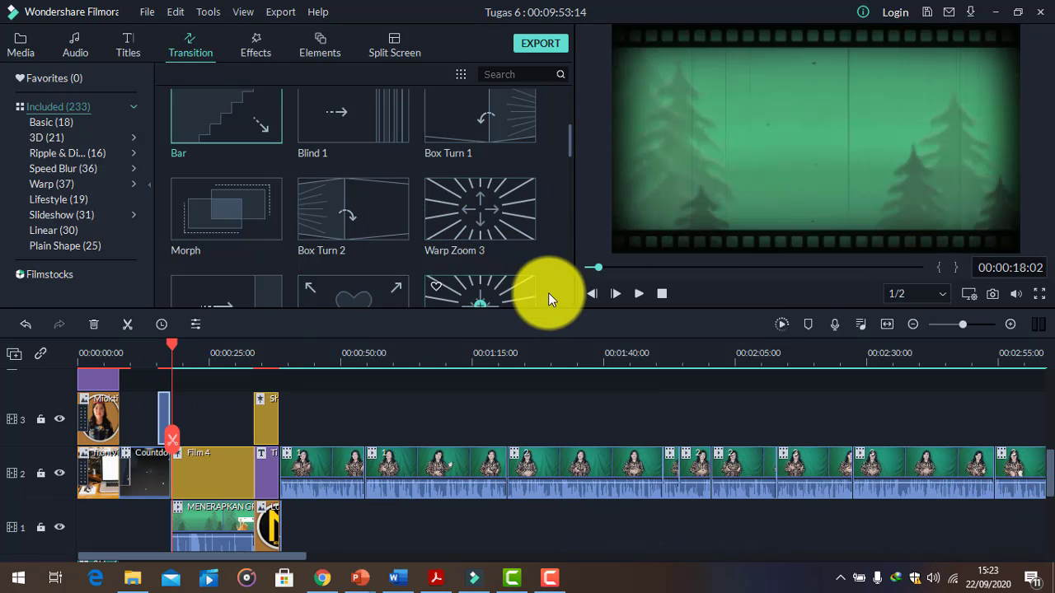
# - Try the Col Merge transition at the end of the Countdown clip, check it in the preview and undo it
pyautogui.scroll(5, 453, 280)
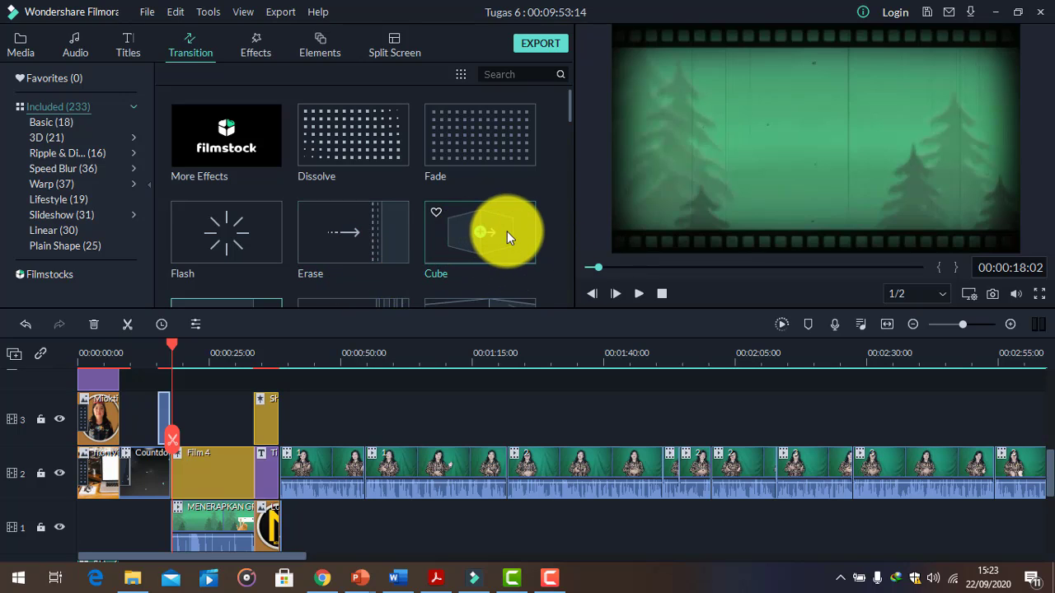
pyautogui.scroll(-5, 506, 232)
pyautogui.moveTo(486, 210)
pyautogui.mouseDown()
pyautogui.moveTo(272, 438)
pyautogui.moveTo(175, 482)
pyautogui.moveTo(240, 461)
pyautogui.moveTo(174, 477)
pyautogui.moveTo(198, 470)
pyautogui.mouseUp()
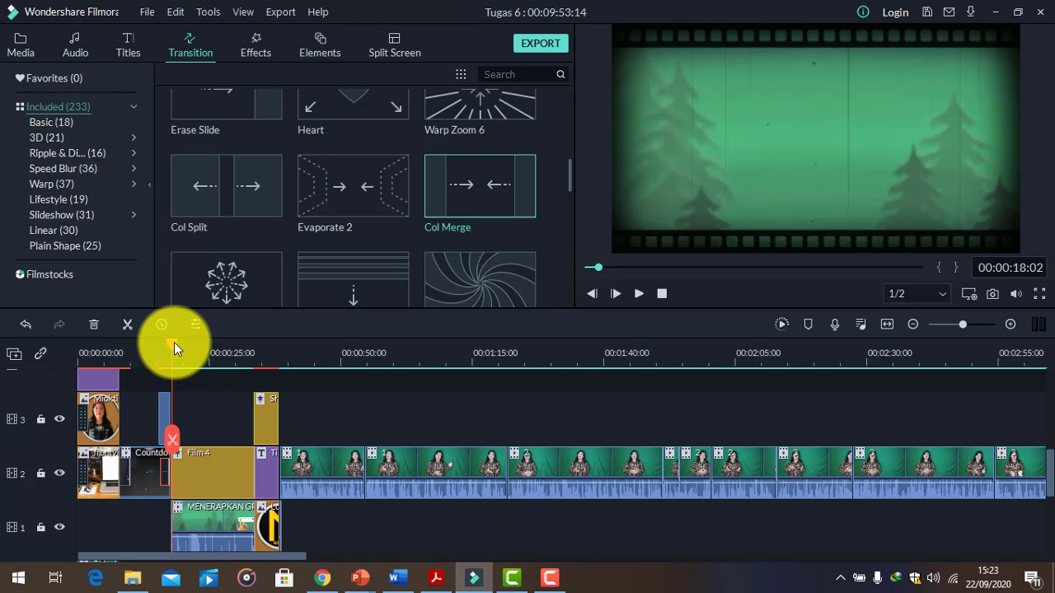
pyautogui.moveTo(173, 342); pyautogui.dragTo(158, 377)
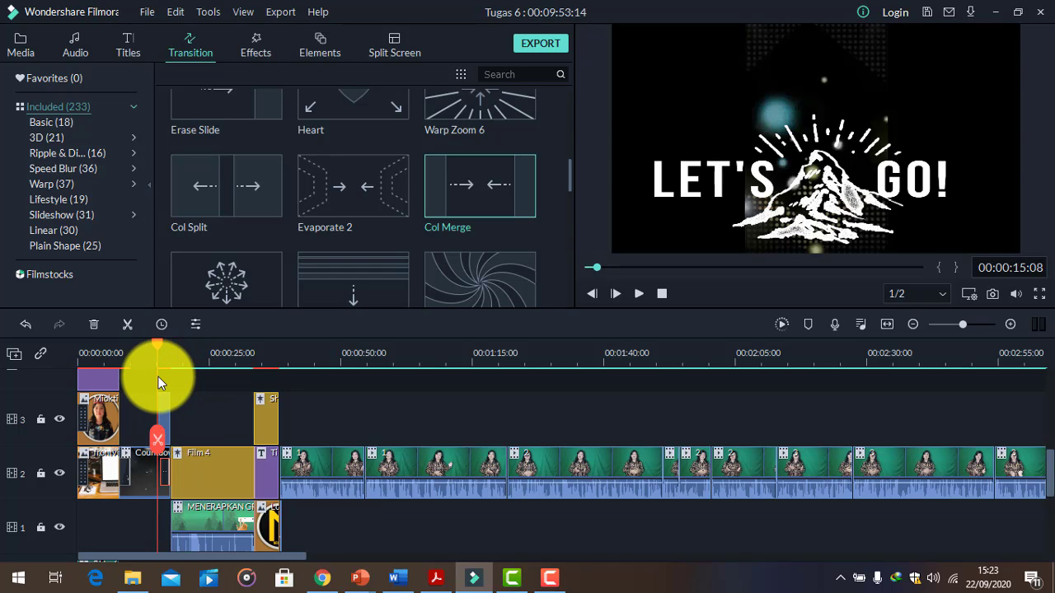
pyautogui.hotkey('ctrl', 'z')
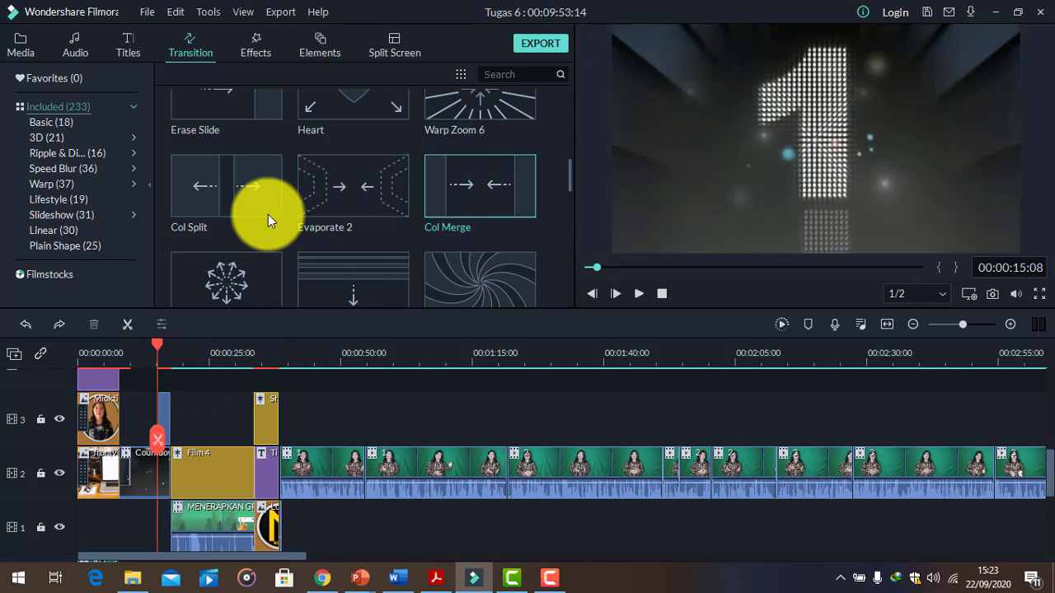
# - Apply the Col Split transition to the end of the Countdown clip on track 2 and preview through to the title
pyautogui.moveTo(310, 186)
pyautogui.moveTo(250, 203); pyautogui.dragTo(216, 486)
pyautogui.moveTo(162, 348); pyautogui.dragTo(277, 431)
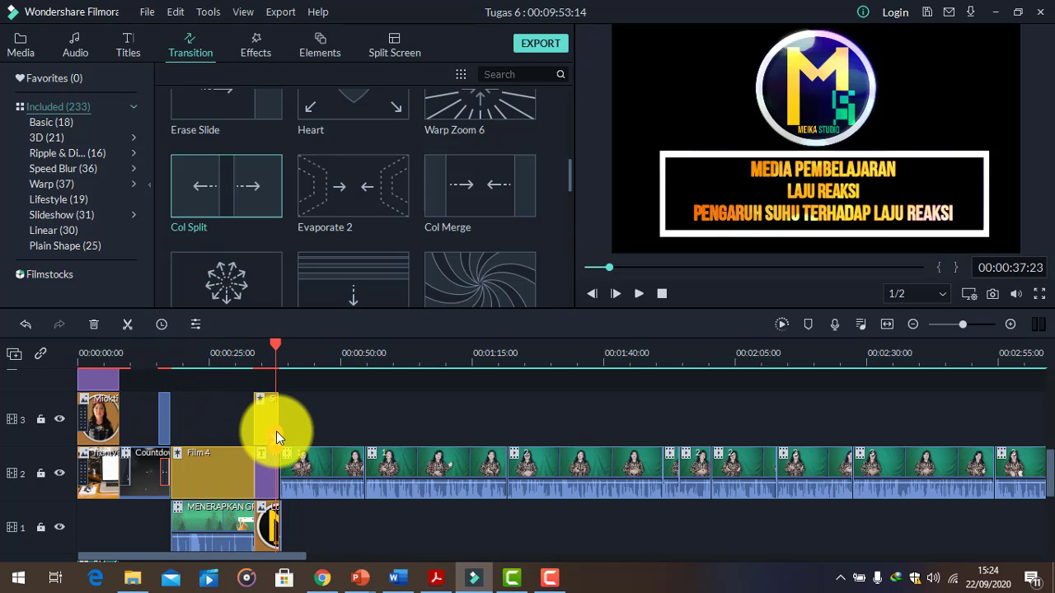
# - Apply the Col Merge transition to the end of the green MENERAPKAN video clip on track 1
pyautogui.scroll(-1, 307, 510)
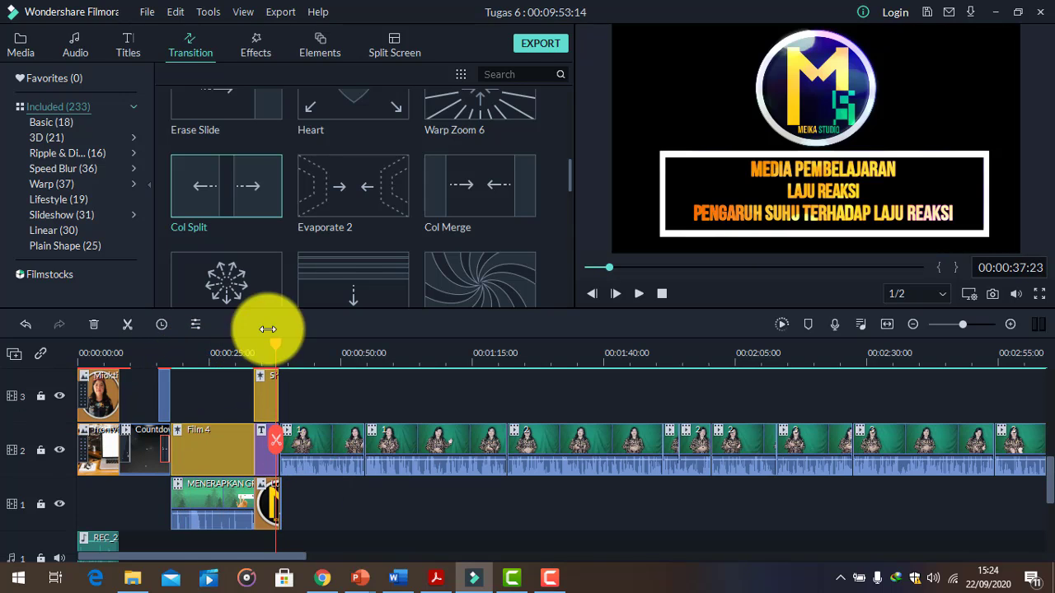
pyautogui.moveTo(497, 188)
pyautogui.mouseDown()
pyautogui.moveTo(219, 442)
pyautogui.moveTo(165, 453)
pyautogui.moveTo(235, 449)
pyautogui.moveTo(209, 454)
pyautogui.mouseUp()
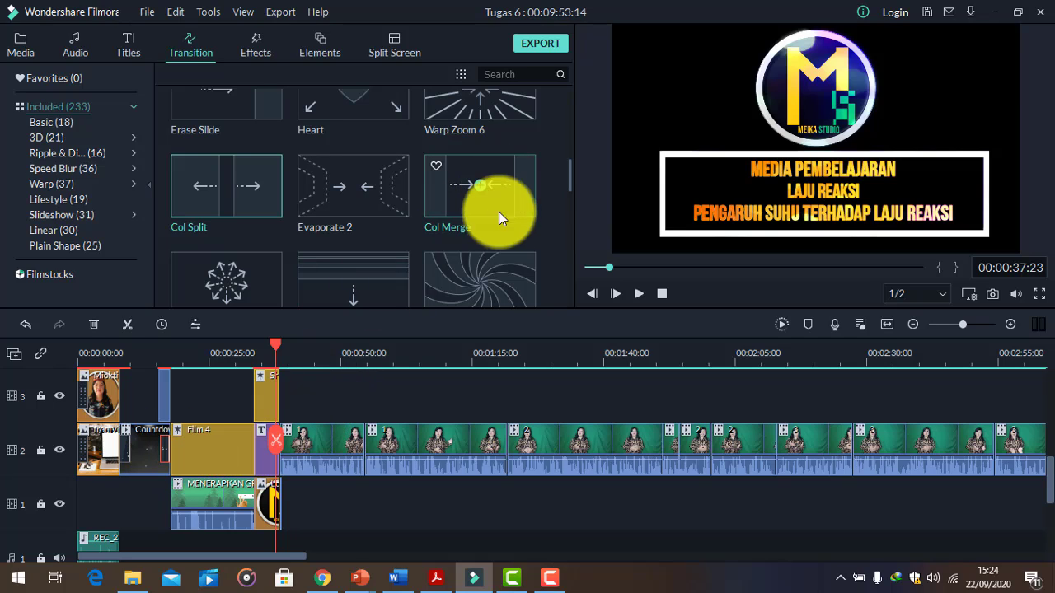
pyautogui.moveTo(499, 201)
pyautogui.mouseDown()
pyautogui.moveTo(423, 294)
pyautogui.moveTo(266, 454)
pyautogui.moveTo(251, 454)
pyautogui.mouseUp()
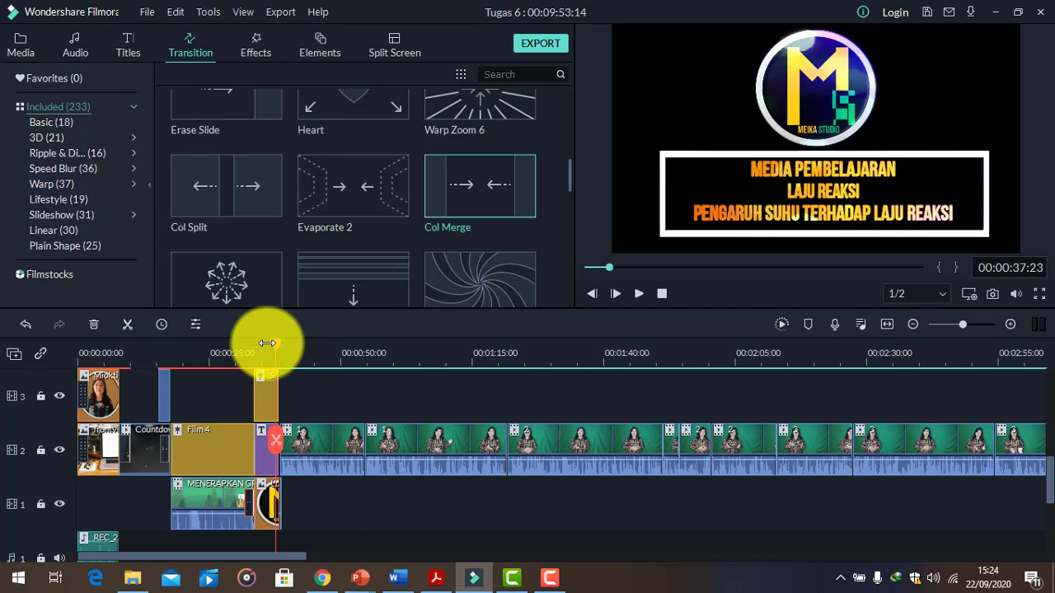
# - Apply the Col Split transition to the start of the green MENERAPKAN clip on track 1 and preview through to the first presenter clip
pyautogui.moveTo(281, 347); pyautogui.dragTo(169, 451)
pyautogui.click(239, 216)
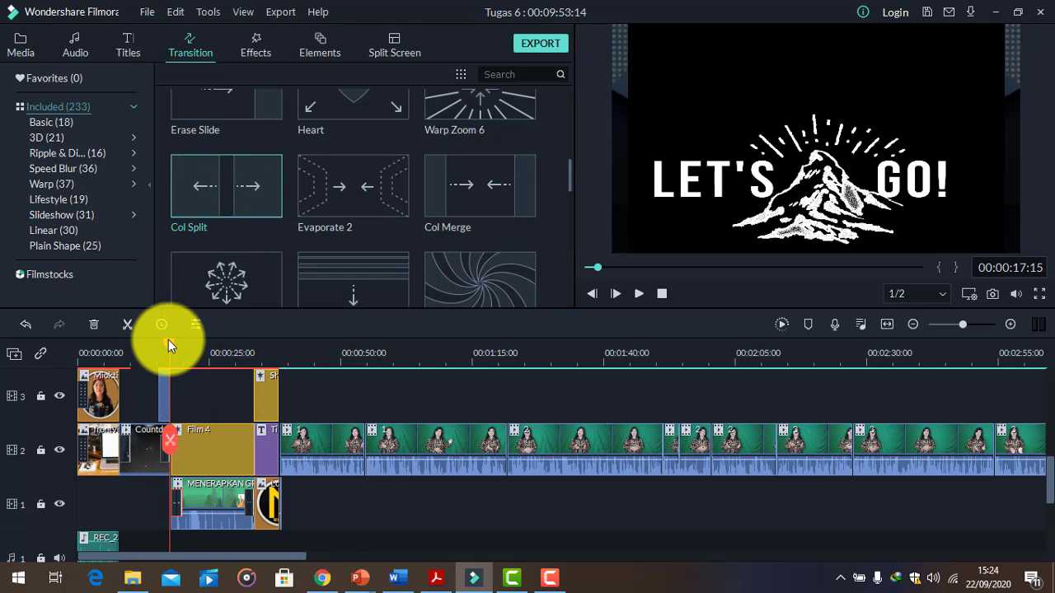
pyautogui.moveTo(168, 340); pyautogui.dragTo(284, 453)
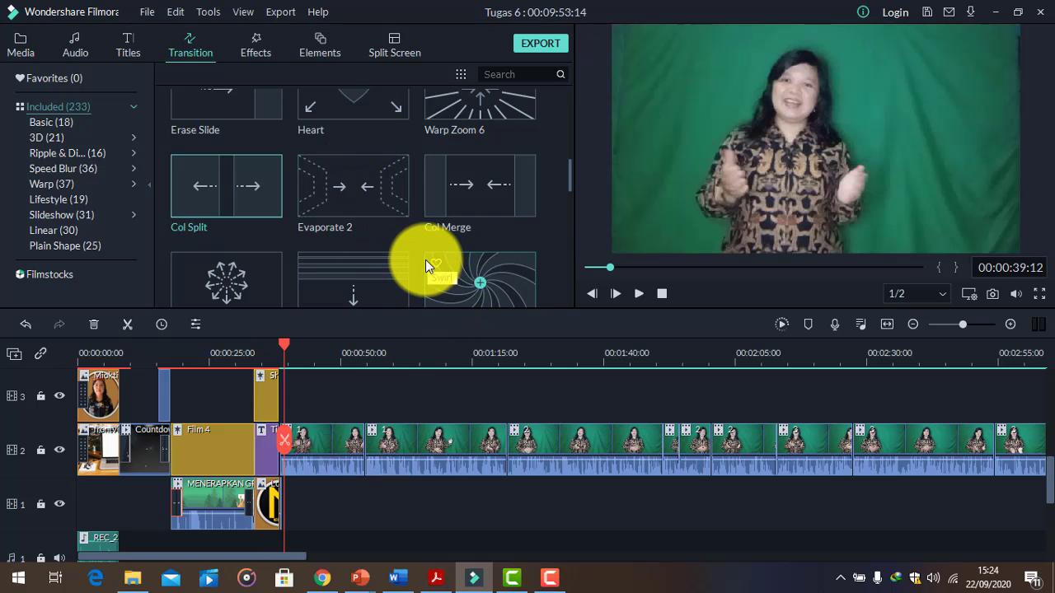
# - Try the Flash transition at the start of the first presenter clip on track 2, preview it and undo it
pyautogui.scroll(5, 423, 260)
pyautogui.scroll(5, 386, 264)
pyautogui.scroll(-2, 386, 264)
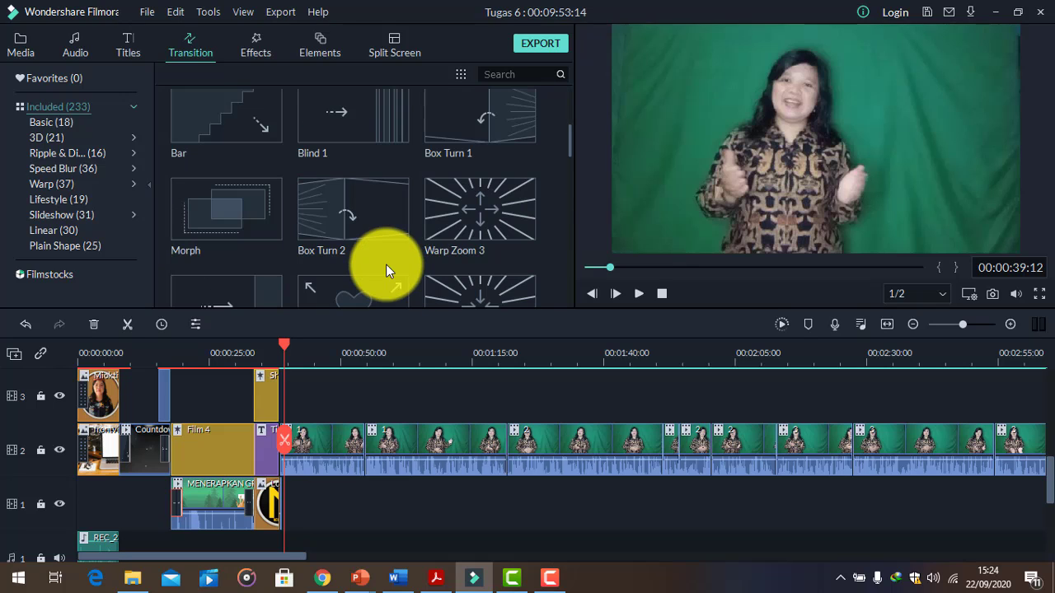
pyautogui.scroll(2, 386, 264)
pyautogui.scroll(-2, 385, 264)
pyautogui.scroll(2, 385, 263)
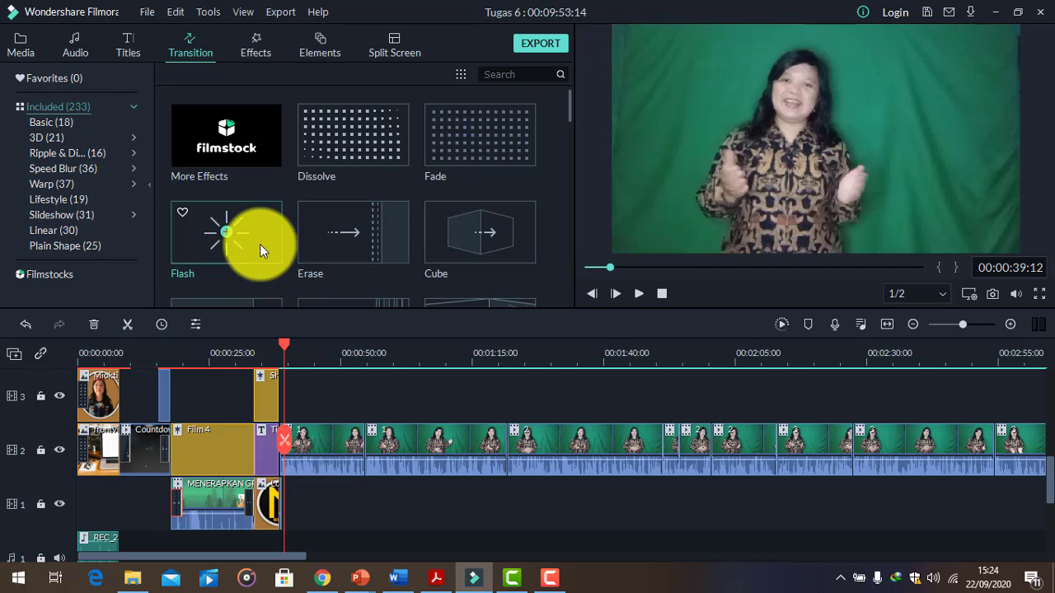
pyautogui.moveTo(260, 244); pyautogui.dragTo(286, 465)
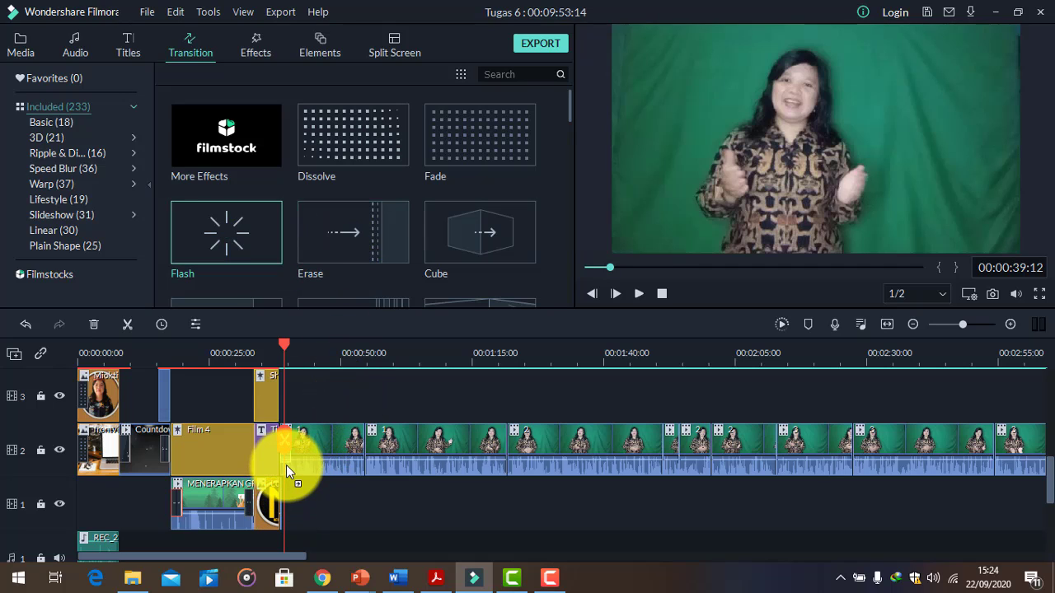
pyautogui.moveTo(288, 351); pyautogui.dragTo(272, 357)
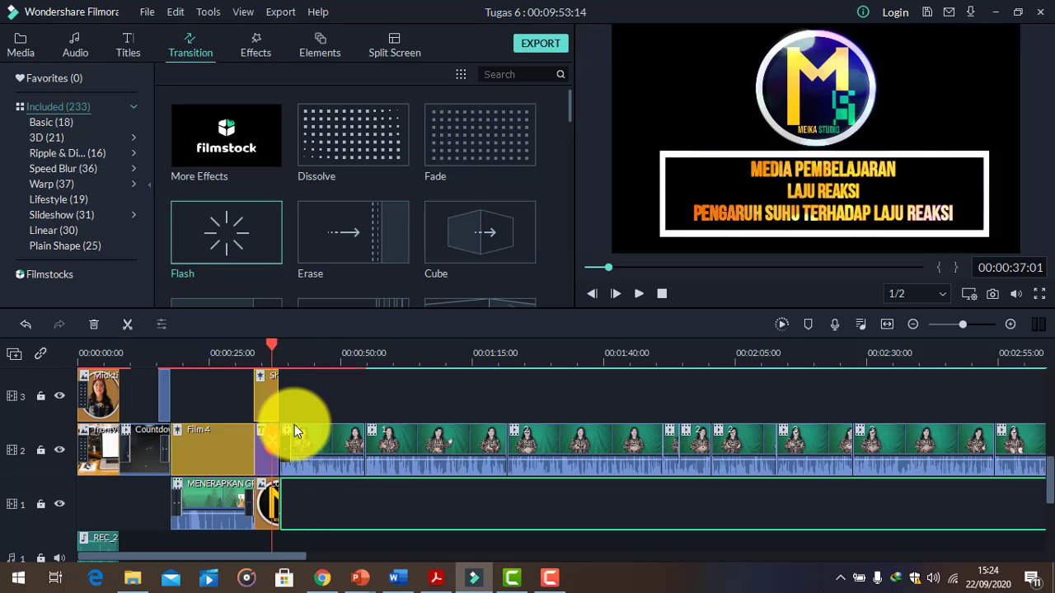
pyautogui.moveTo(271, 351); pyautogui.dragTo(317, 386)
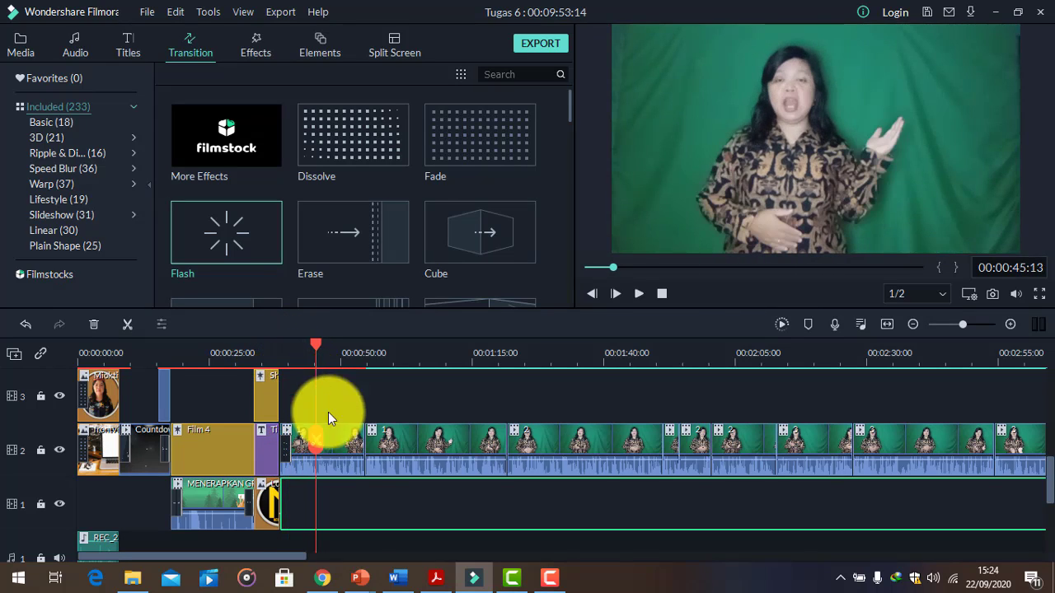
pyautogui.click(288, 456)
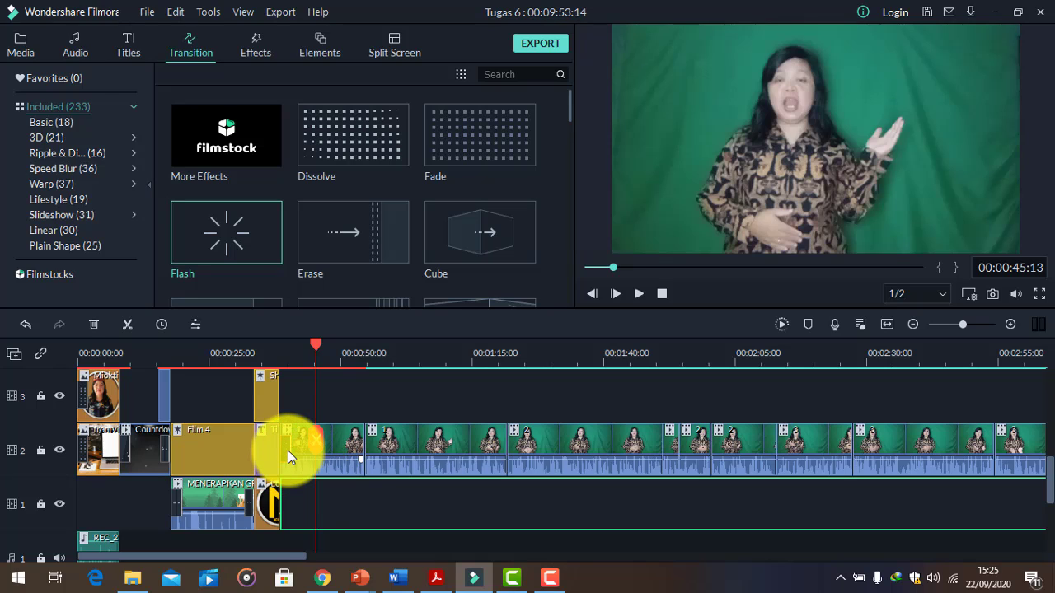
pyautogui.press('Up')
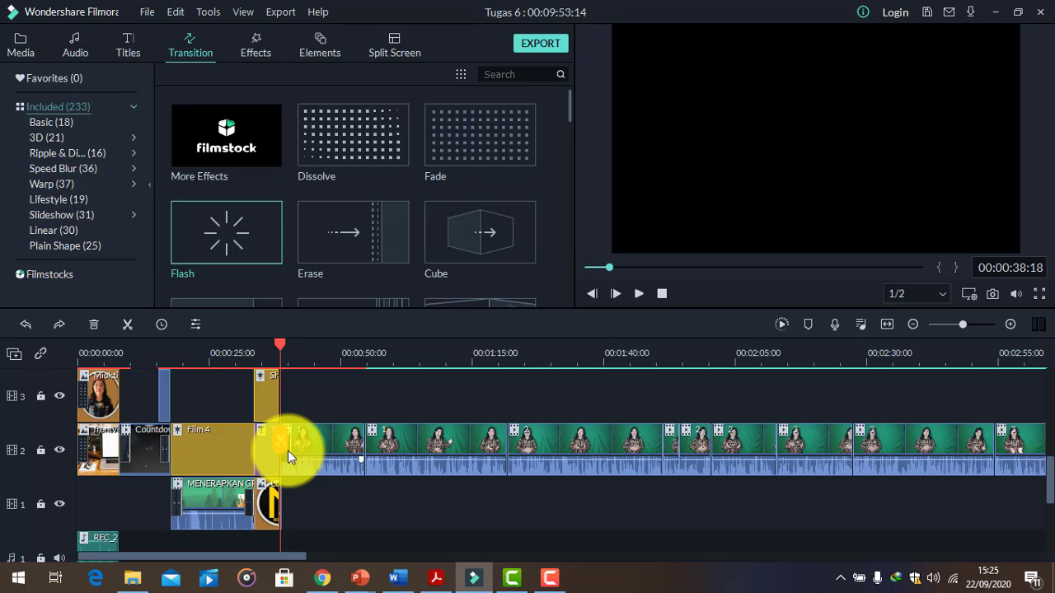
pyautogui.hotkey('ctrl', 'z')
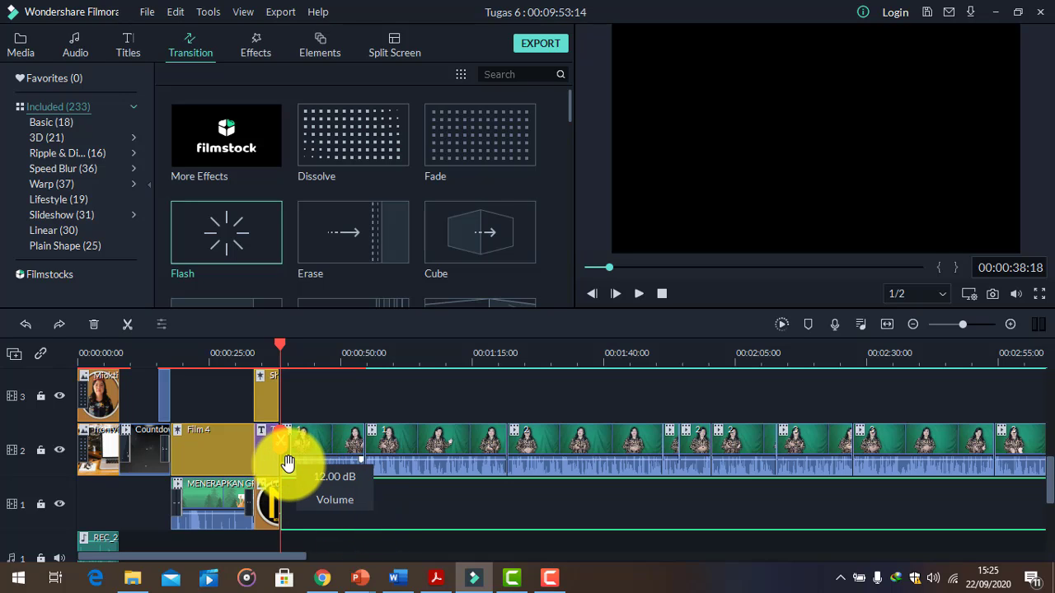
pyautogui.hotkey('ctrl', 'z')
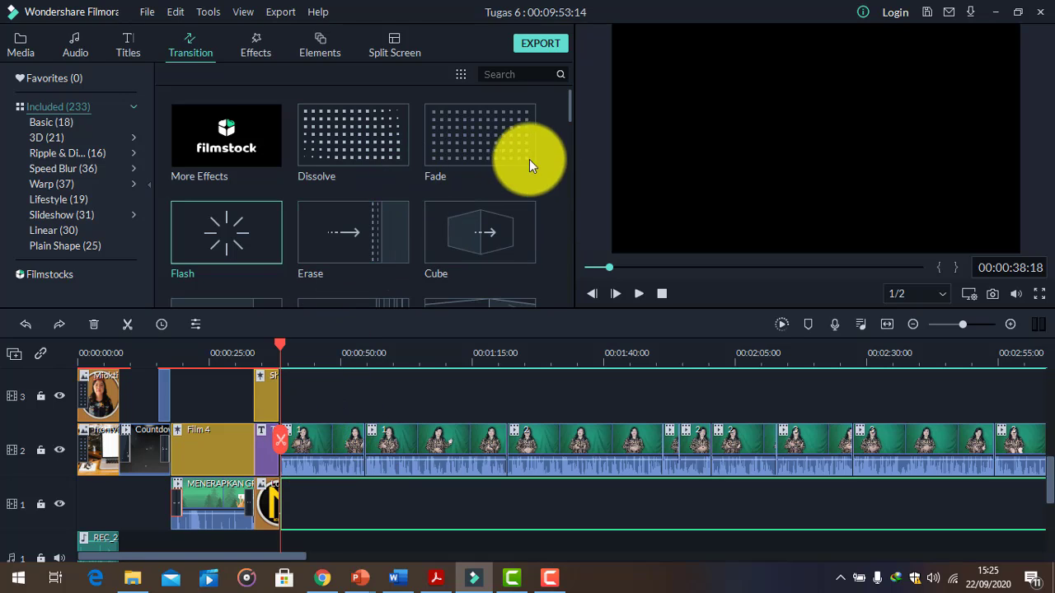
# - Apply the Fade transition to the start of the first presenter clip on track 2 and play it from the clip's beginning
pyautogui.scroll(-3, 496, 160)
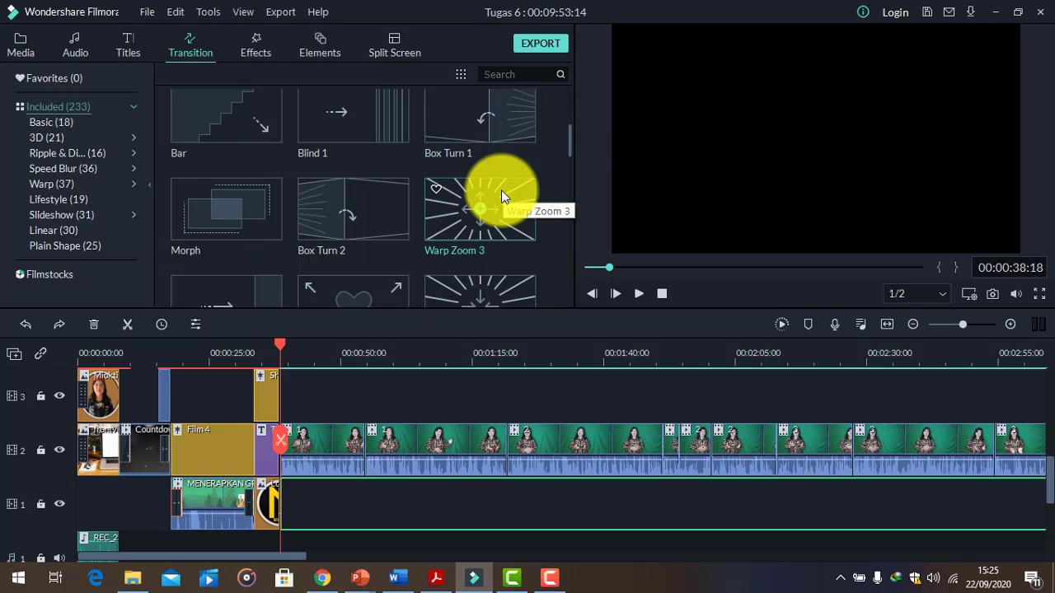
pyautogui.scroll(3, 501, 190)
pyautogui.scroll(-3, 501, 190)
pyautogui.scroll(3, 501, 190)
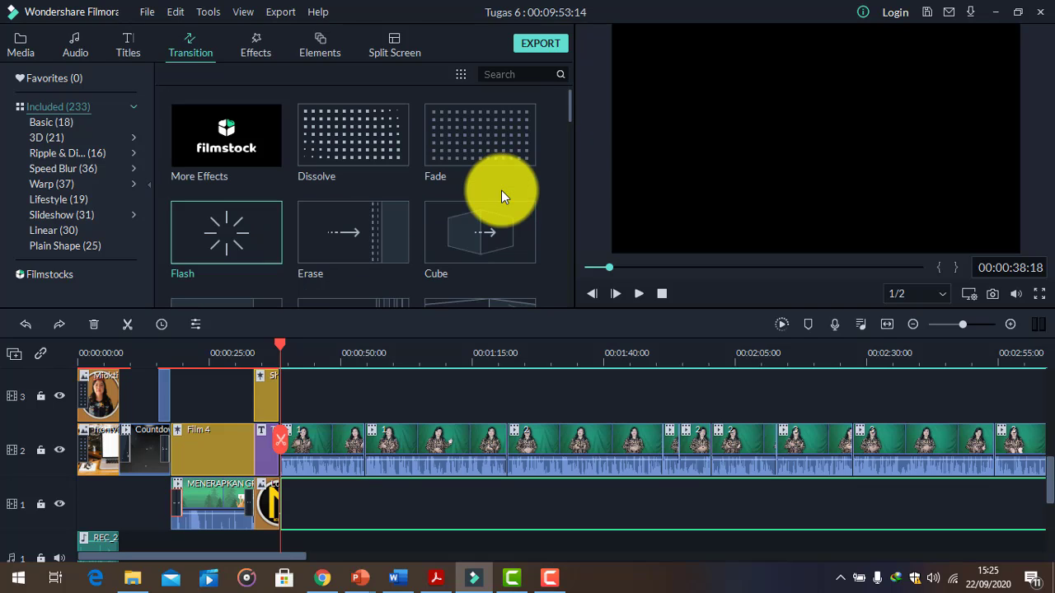
pyautogui.moveTo(484, 158); pyautogui.dragTo(294, 448)
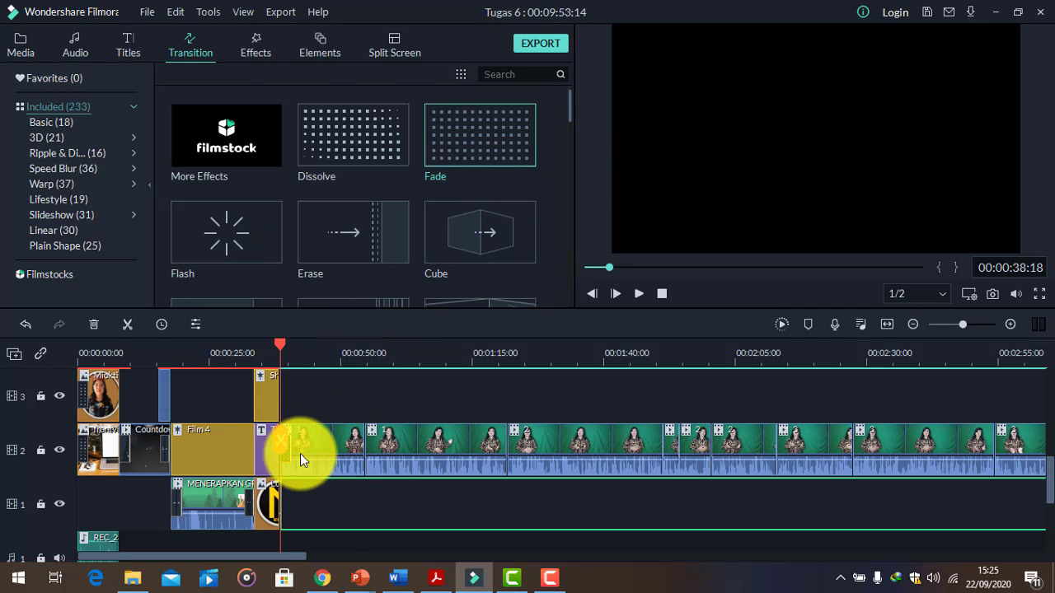
pyautogui.click(640, 298)
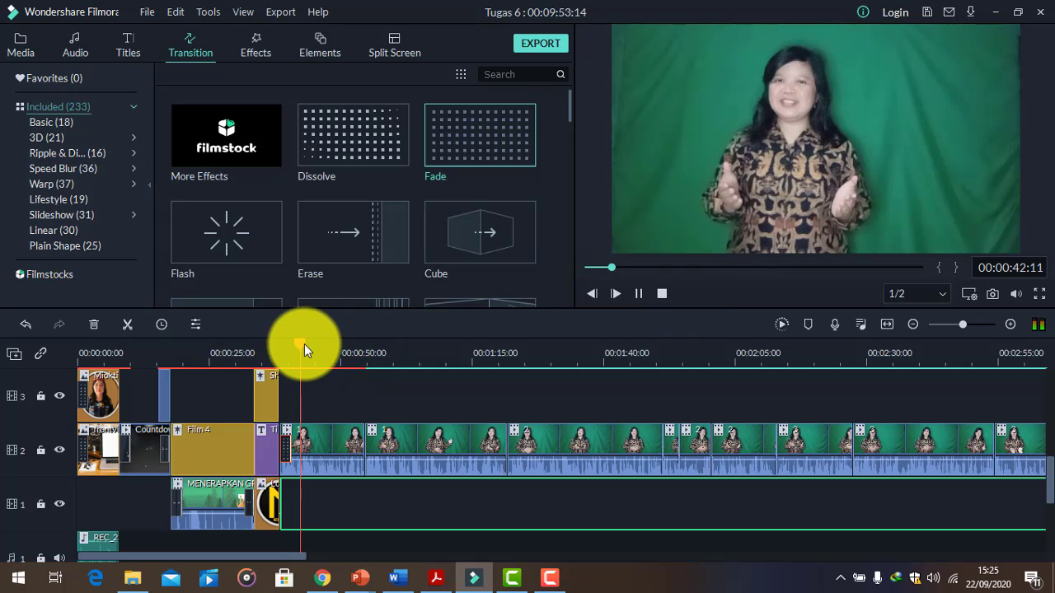
# - Replay the Fade transition from the title card into the first presenter clip on track 2 and undo it
pyautogui.moveTo(304, 345); pyautogui.dragTo(276, 366)
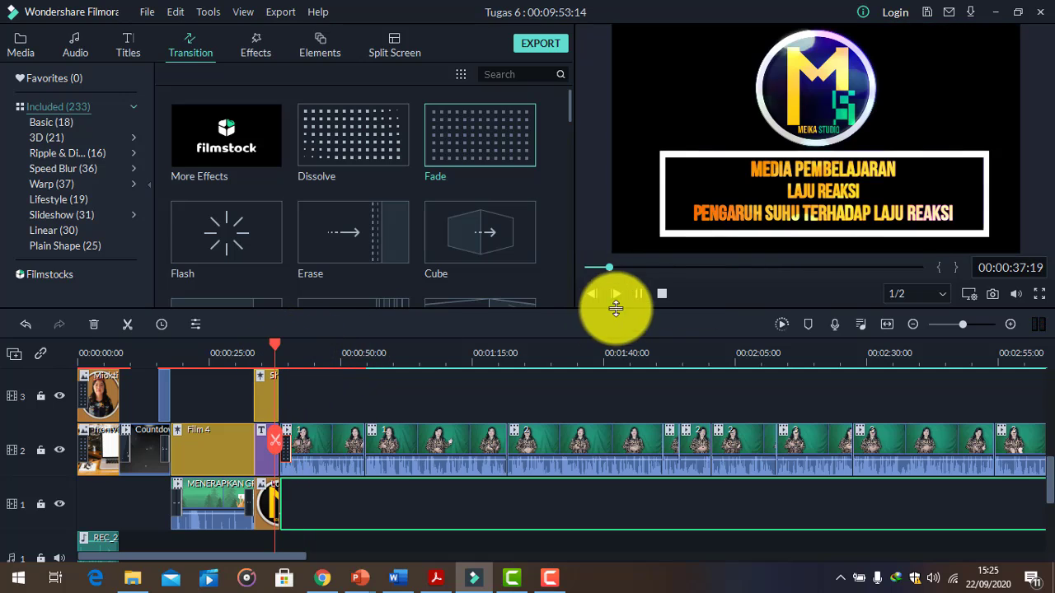
pyautogui.click(637, 294)
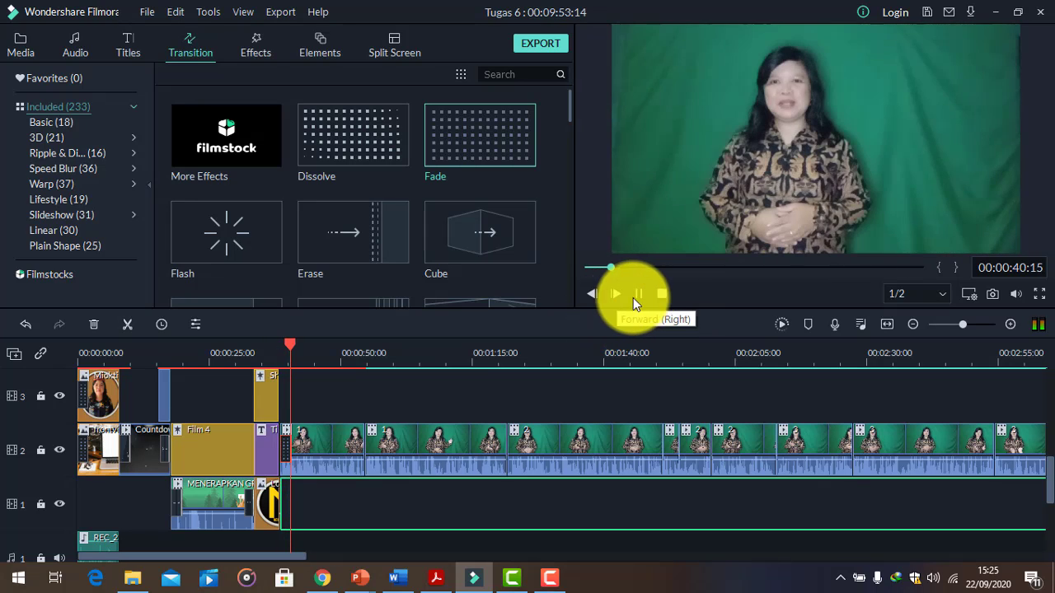
pyautogui.click(638, 294)
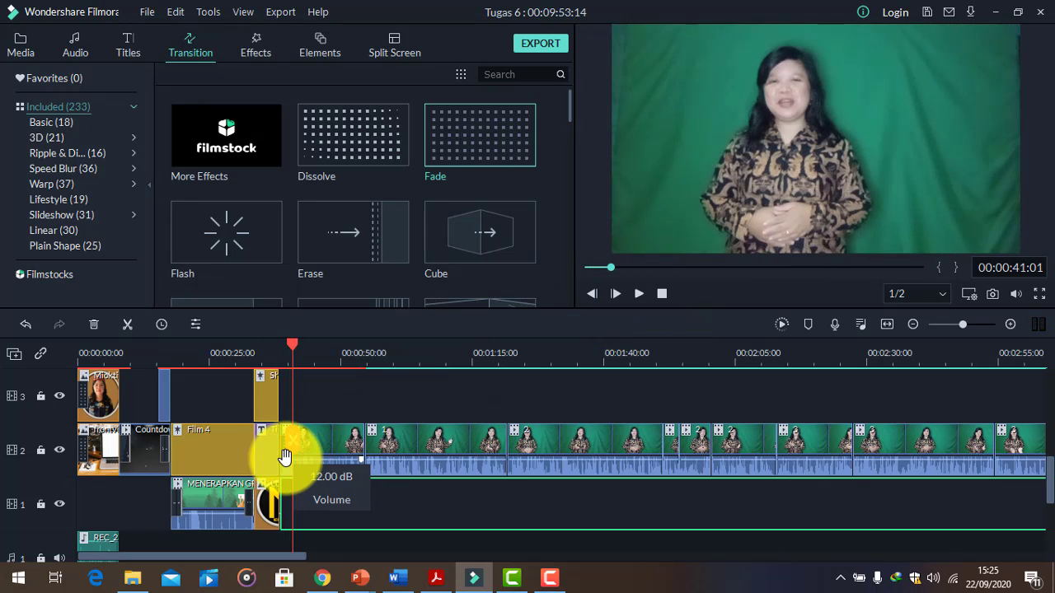
pyautogui.scroll(-3, 497, 281)
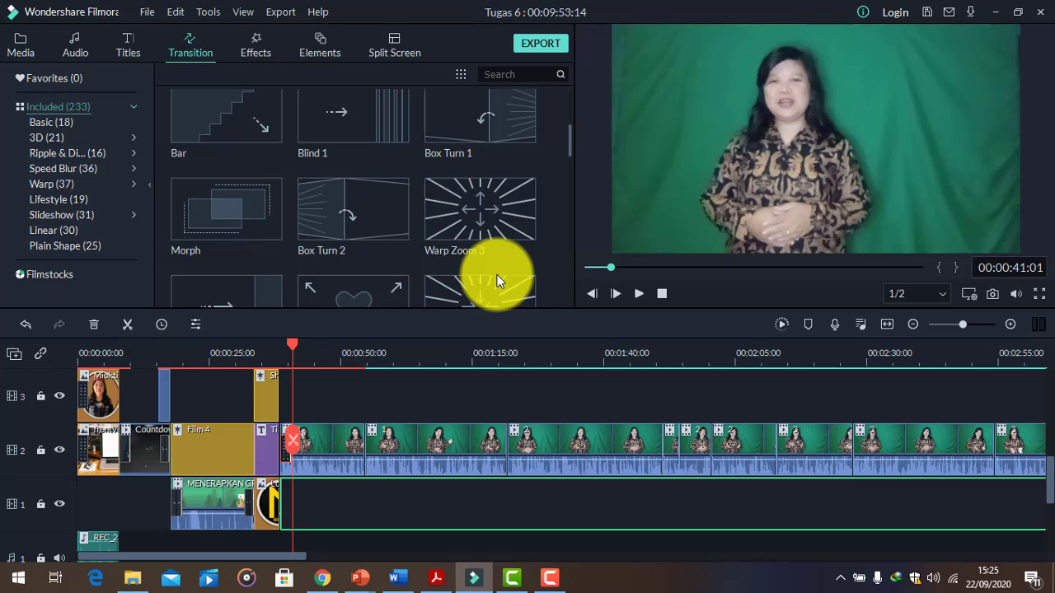
pyautogui.scroll(3, 497, 280)
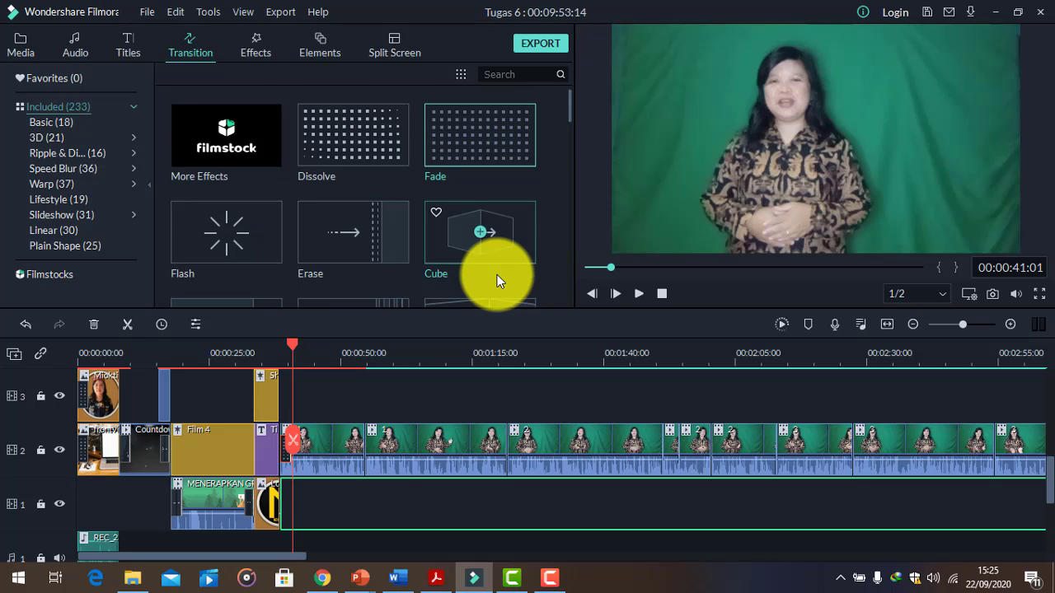
pyautogui.scroll(-3, 497, 276)
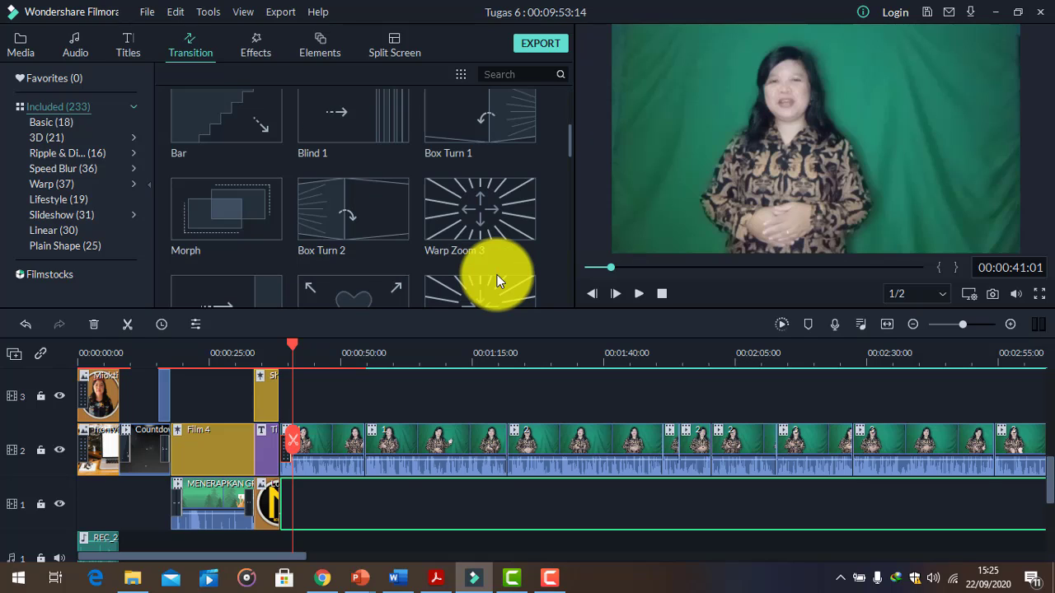
pyautogui.scroll(-3, 497, 281)
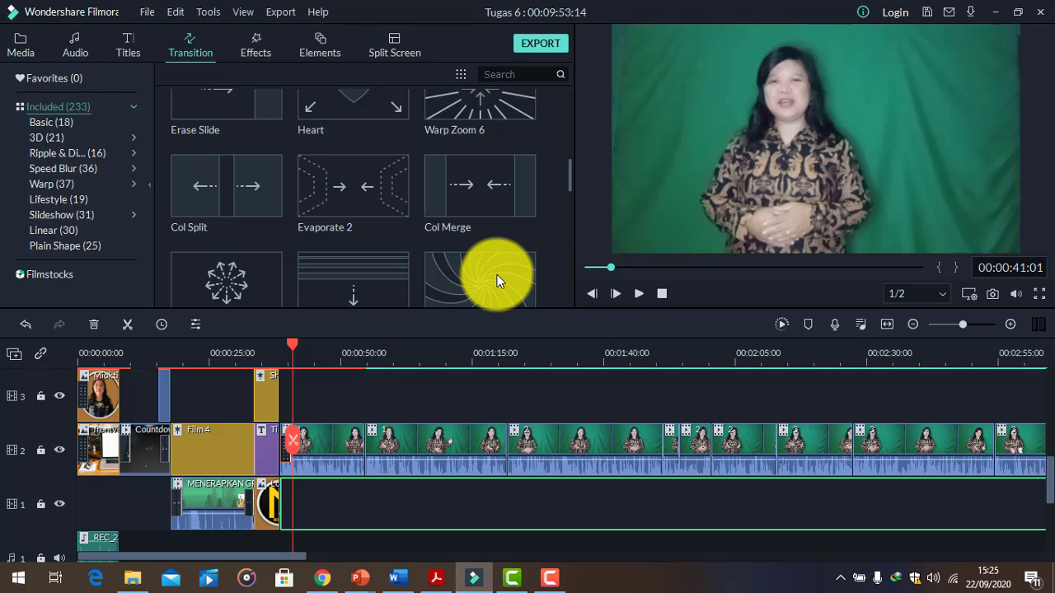
pyautogui.moveTo(497, 281); pyautogui.dragTo(285, 451)
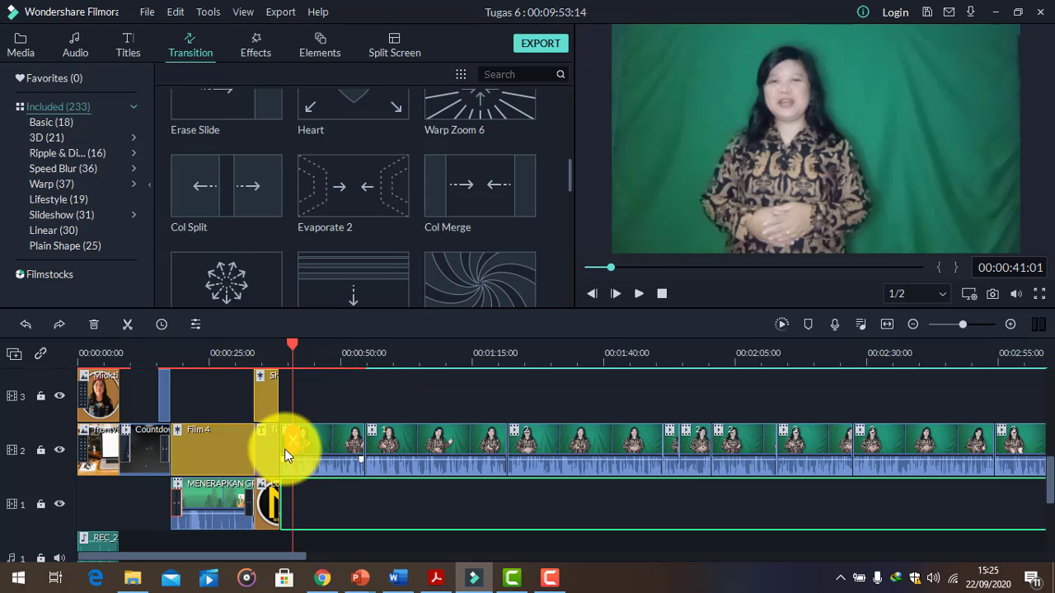
# - Try the Col Merge transition at the start of the first presenter clip on track 2, preview it and undo it
pyautogui.moveTo(488, 212); pyautogui.dragTo(283, 461)
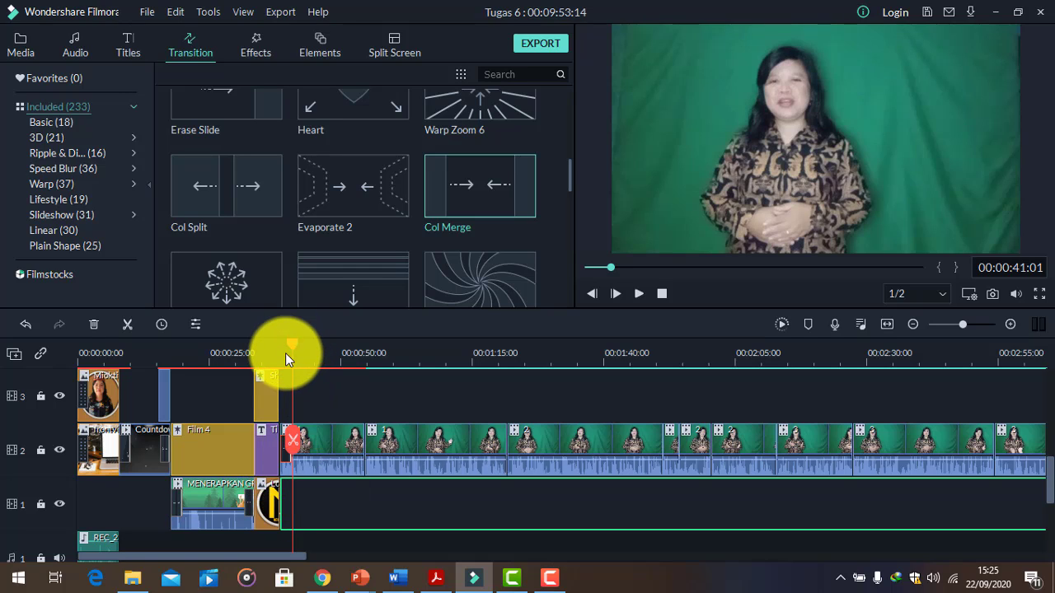
pyautogui.moveTo(285, 353); pyautogui.dragTo(264, 381)
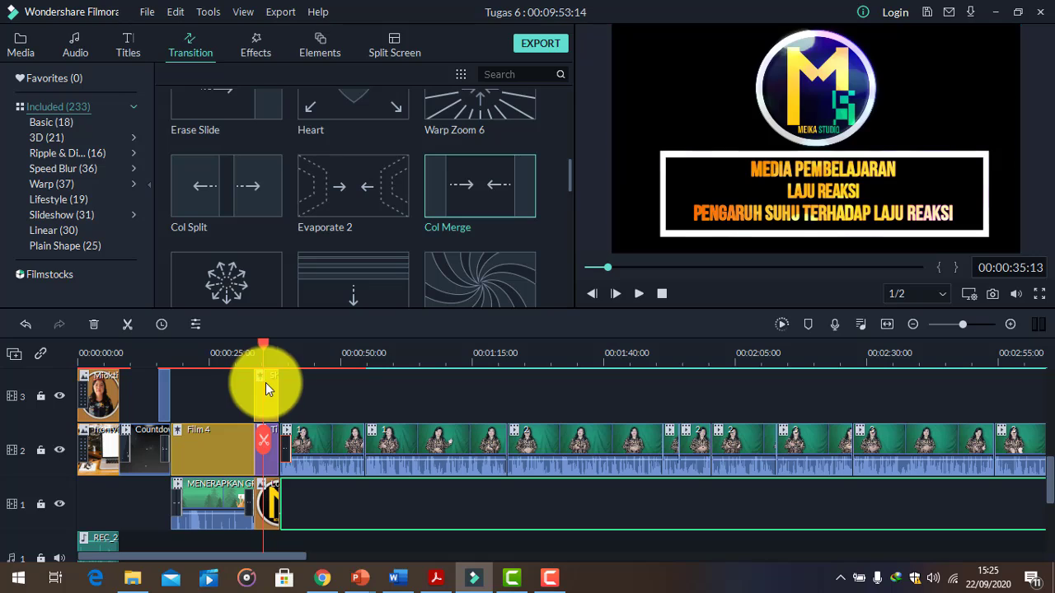
pyautogui.click(643, 296)
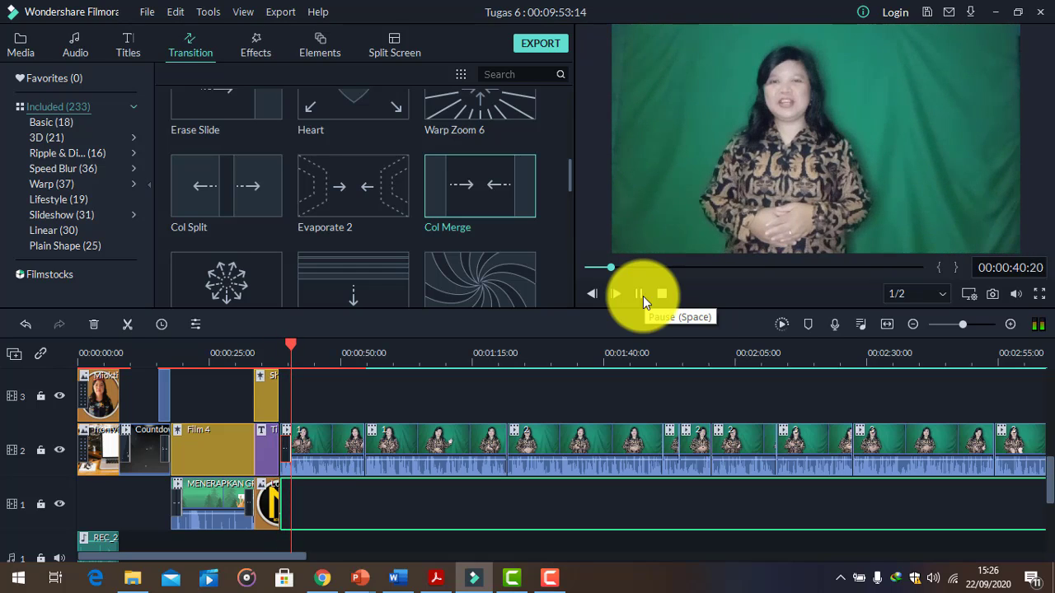
pyautogui.click(643, 296)
pyautogui.hotkey('ctrl', 'z')
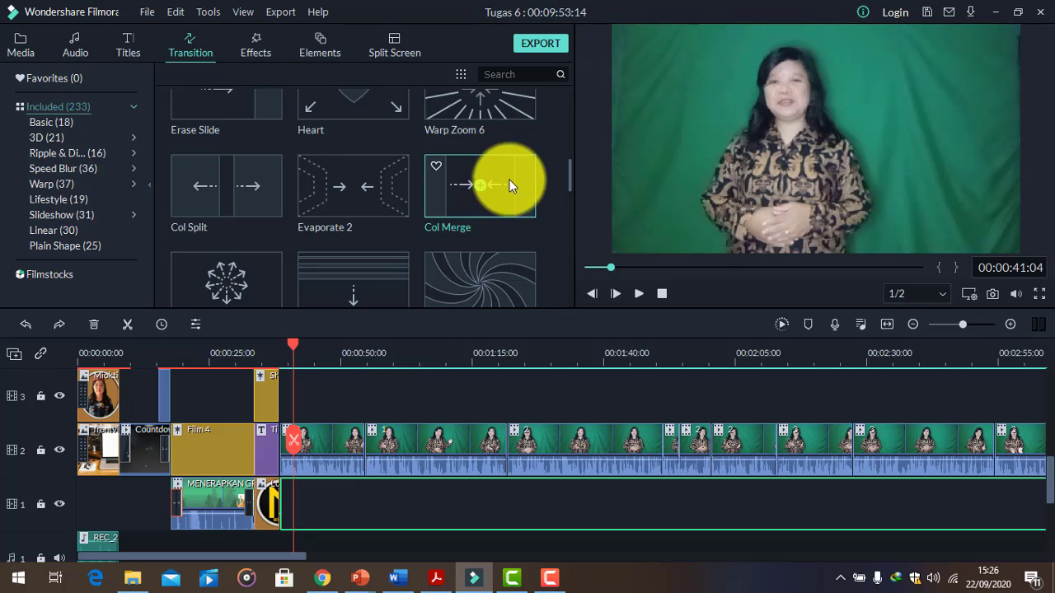
# - Try the Col Merge transition at the end of the logo clip on track 1, preview it and undo it
pyautogui.moveTo(479, 209); pyautogui.dragTo(272, 506)
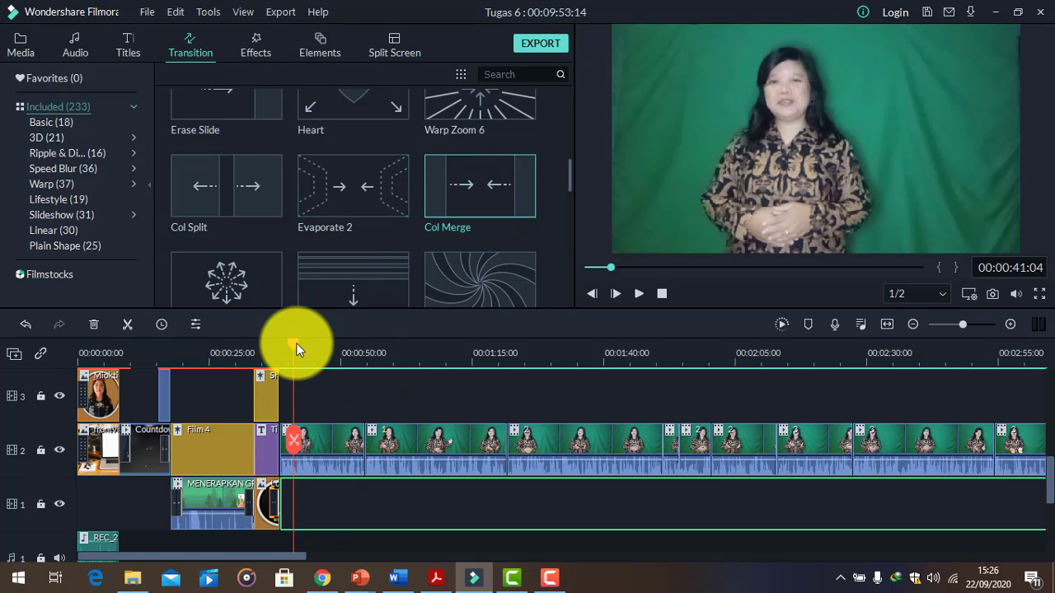
pyautogui.moveTo(294, 344); pyautogui.dragTo(275, 363)
pyautogui.click(633, 294)
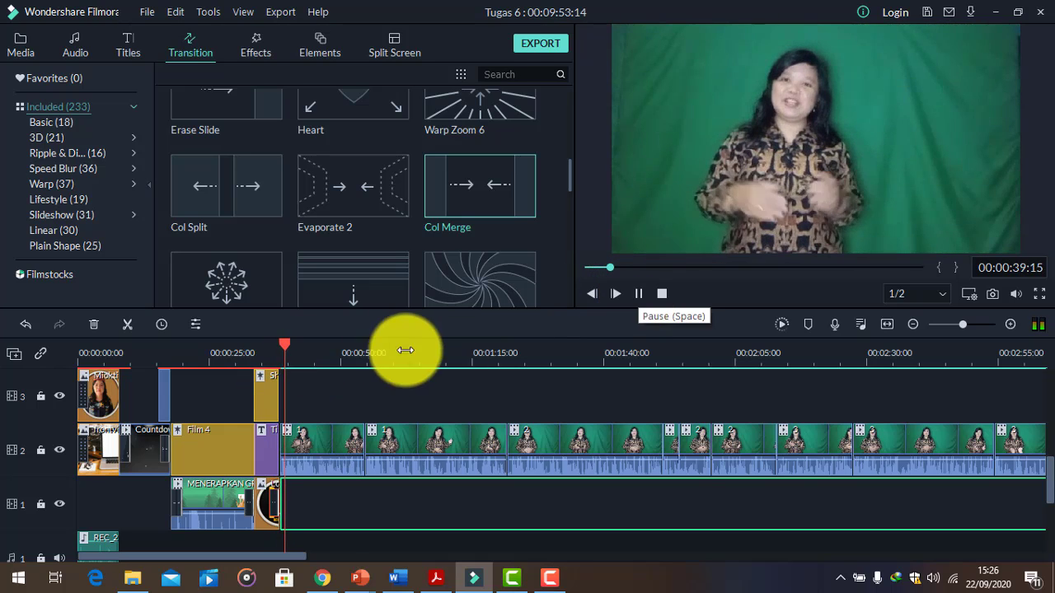
pyautogui.moveTo(291, 344); pyautogui.dragTo(261, 364)
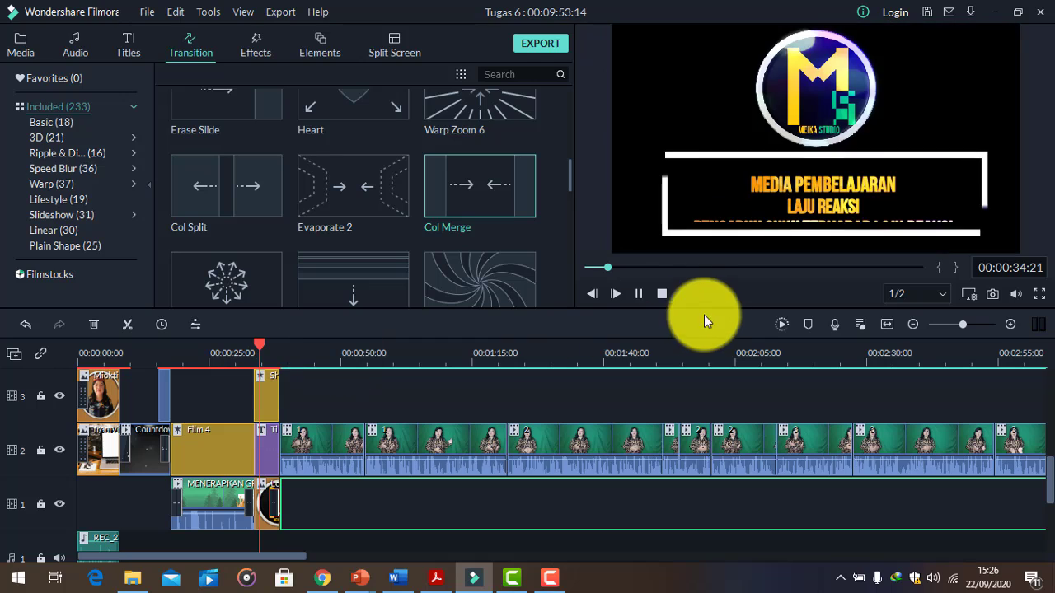
pyautogui.click(641, 298)
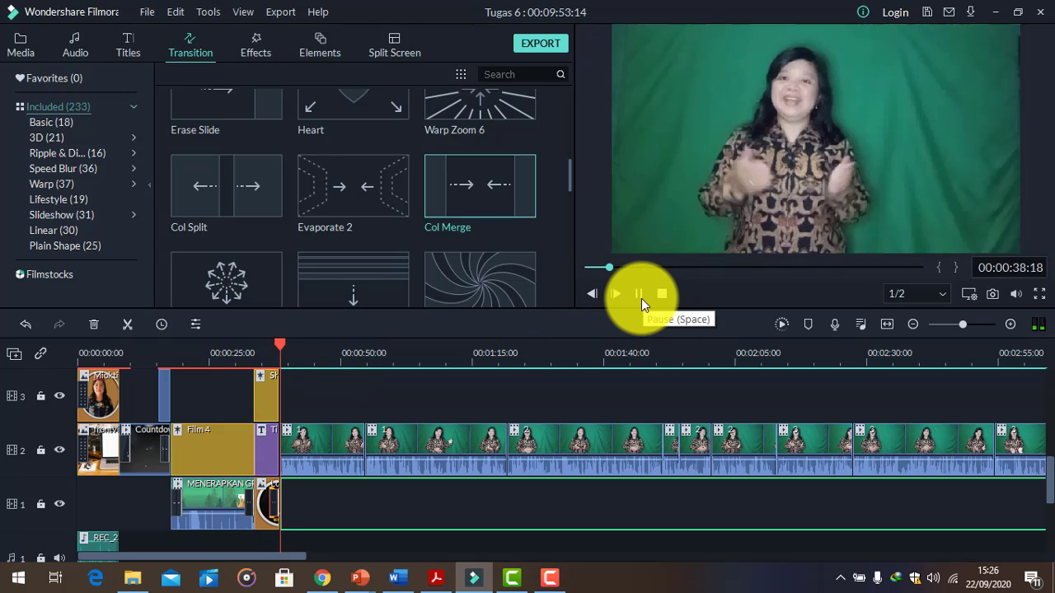
pyautogui.click(641, 298)
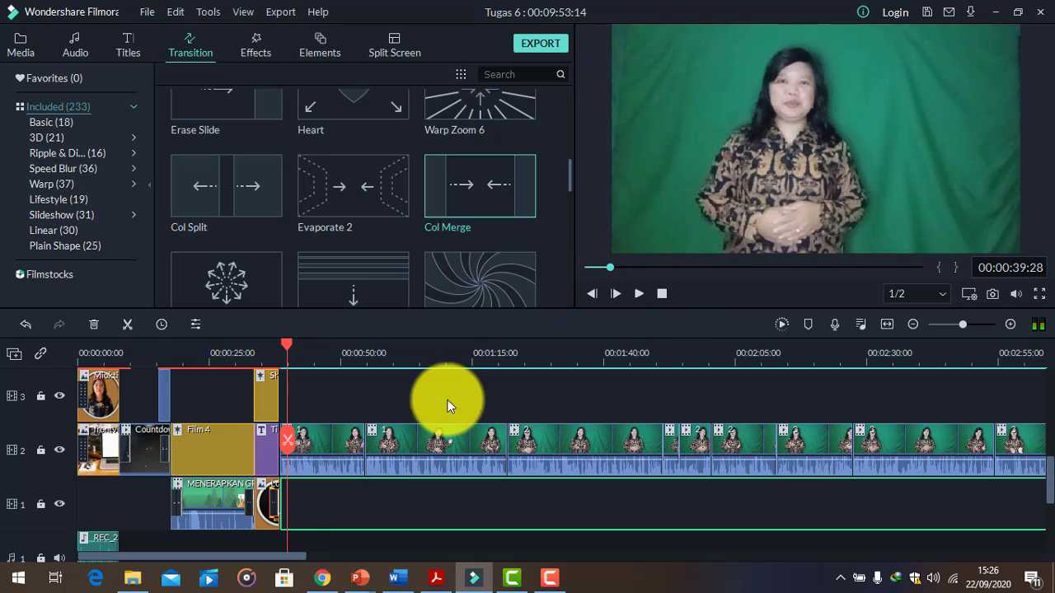
pyautogui.click(275, 506)
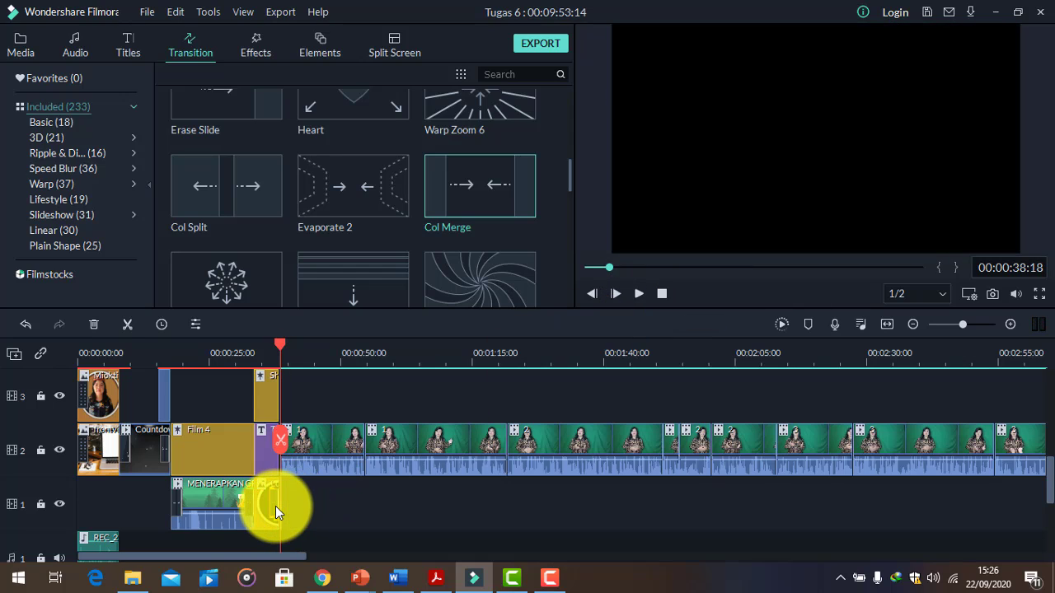
pyautogui.click(384, 503)
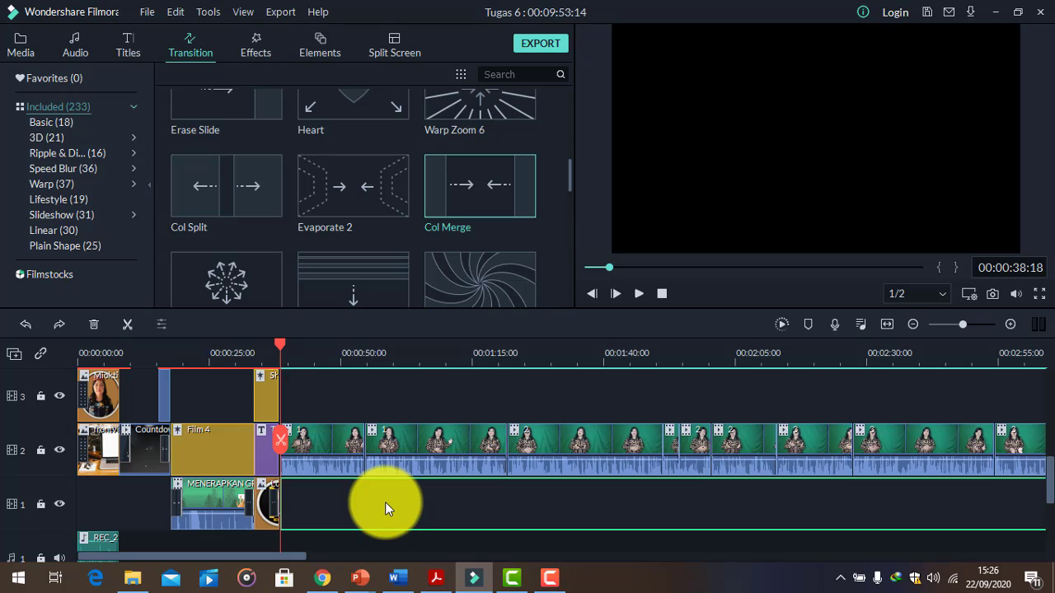
pyautogui.click(278, 502)
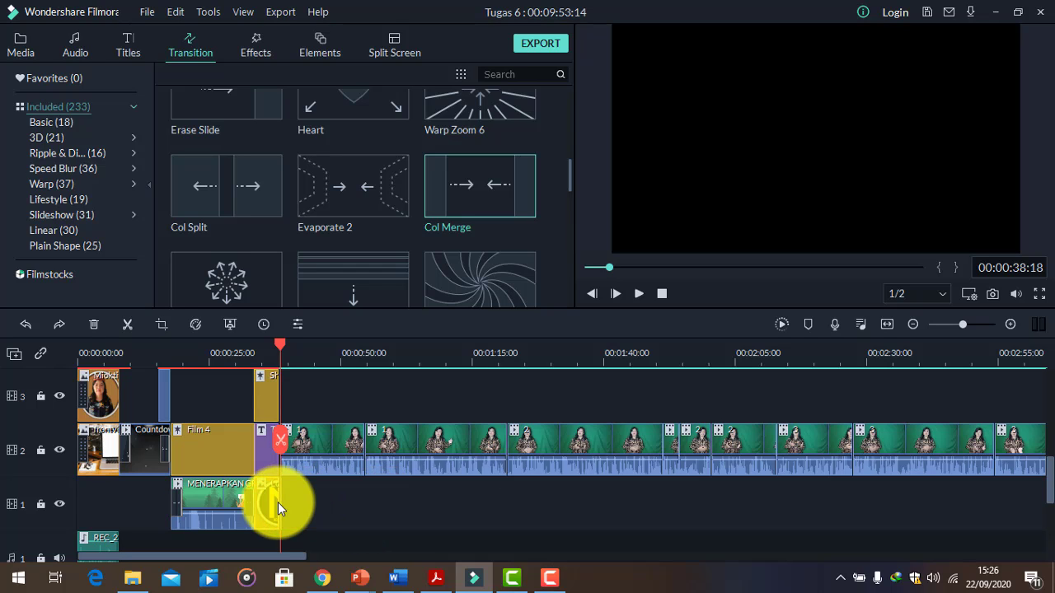
# - Apply the Evaporate 2 transition where the presenter clips labelled 1 meet those labelled 2 on track 2, and preview it
pyautogui.moveTo(310, 353); pyautogui.dragTo(499, 430)
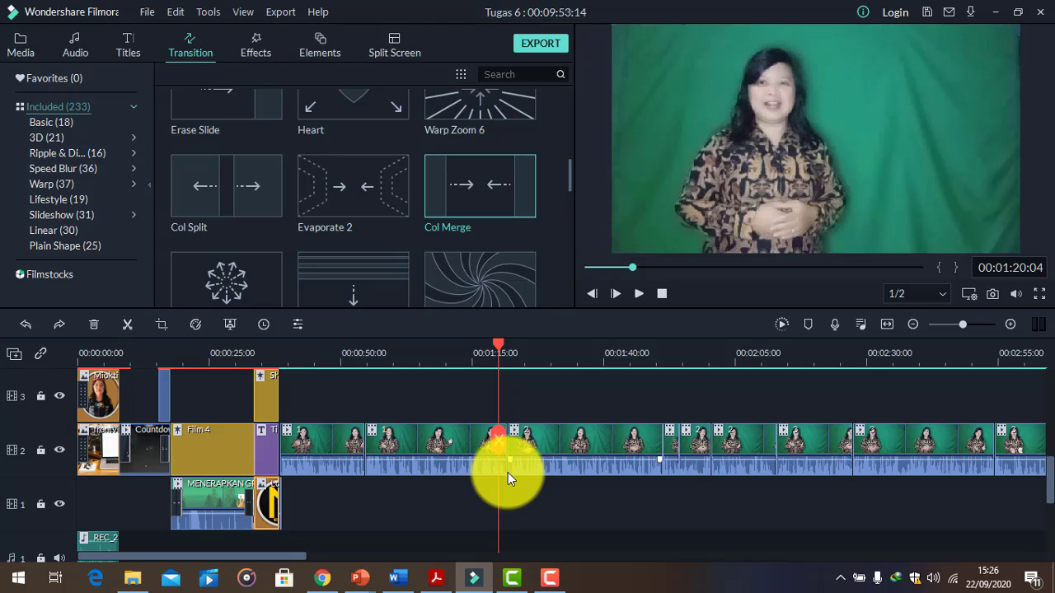
pyautogui.click(501, 347)
pyautogui.moveTo(404, 198)
pyautogui.mouseDown()
pyautogui.moveTo(511, 428)
pyautogui.moveTo(503, 450)
pyautogui.mouseUp()
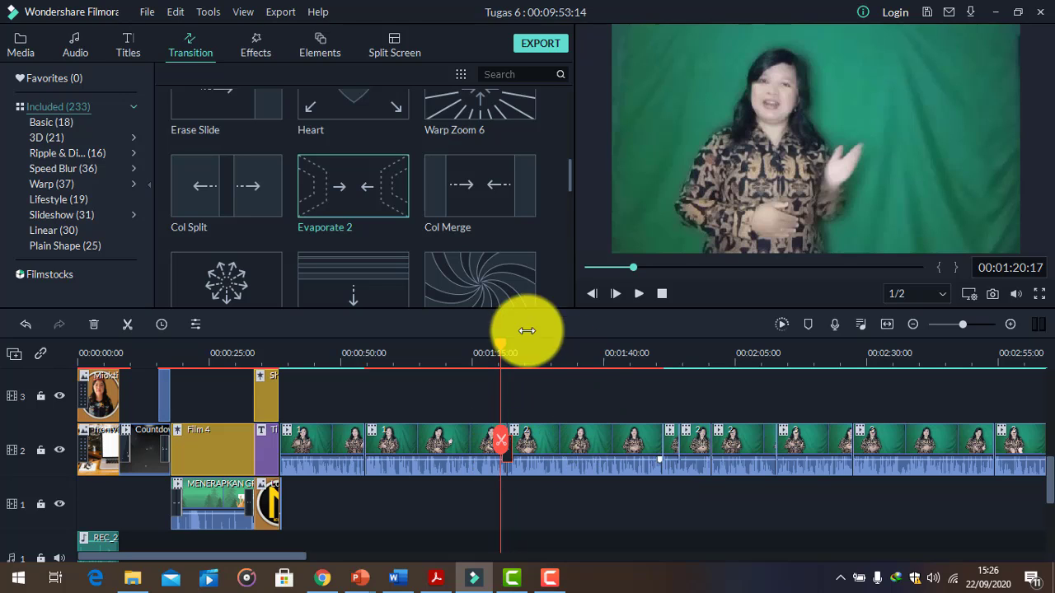
pyautogui.moveTo(497, 353)
pyautogui.mouseDown()
pyautogui.moveTo(509, 348)
pyautogui.moveTo(497, 350)
pyautogui.mouseUp()
pyautogui.click(638, 294)
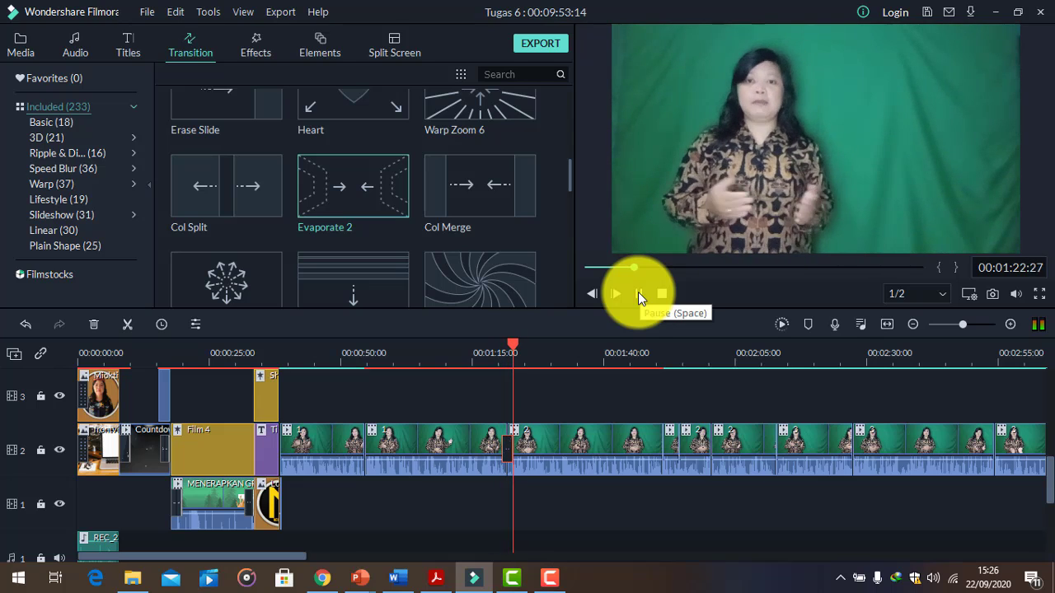
pyautogui.click(638, 293)
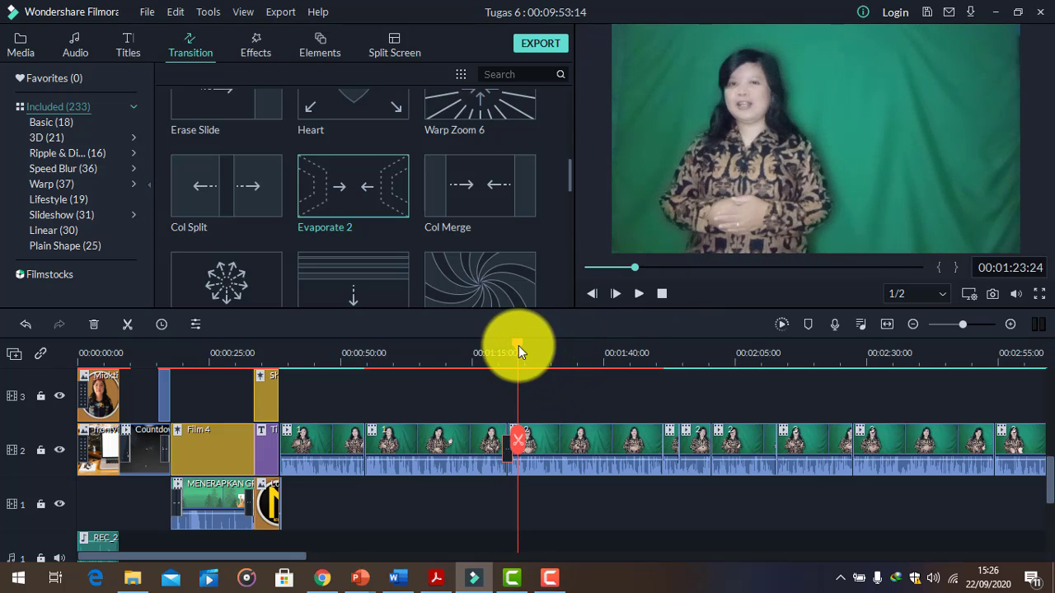
# - Apply the Evaporate 2 transition to the five remaining joins between the presenter clips labelled 2 on track 2, skipping the one after the very short clip
pyautogui.moveTo(518, 349); pyautogui.dragTo(634, 351)
pyautogui.click(660, 412)
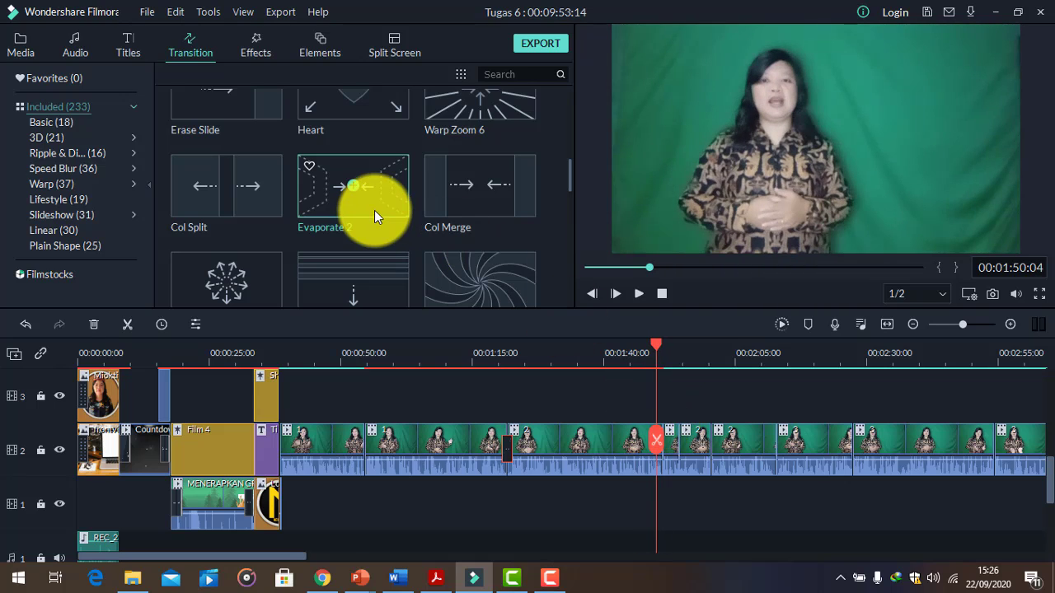
pyautogui.moveTo(374, 210)
pyautogui.mouseDown()
pyautogui.moveTo(645, 446)
pyautogui.moveTo(788, 454)
pyautogui.moveTo(376, 192)
pyautogui.moveTo(678, 462)
pyautogui.moveTo(708, 475)
pyautogui.moveTo(690, 353)
pyautogui.moveTo(384, 216)
pyautogui.moveTo(751, 412)
pyautogui.moveTo(775, 453)
pyautogui.mouseUp()
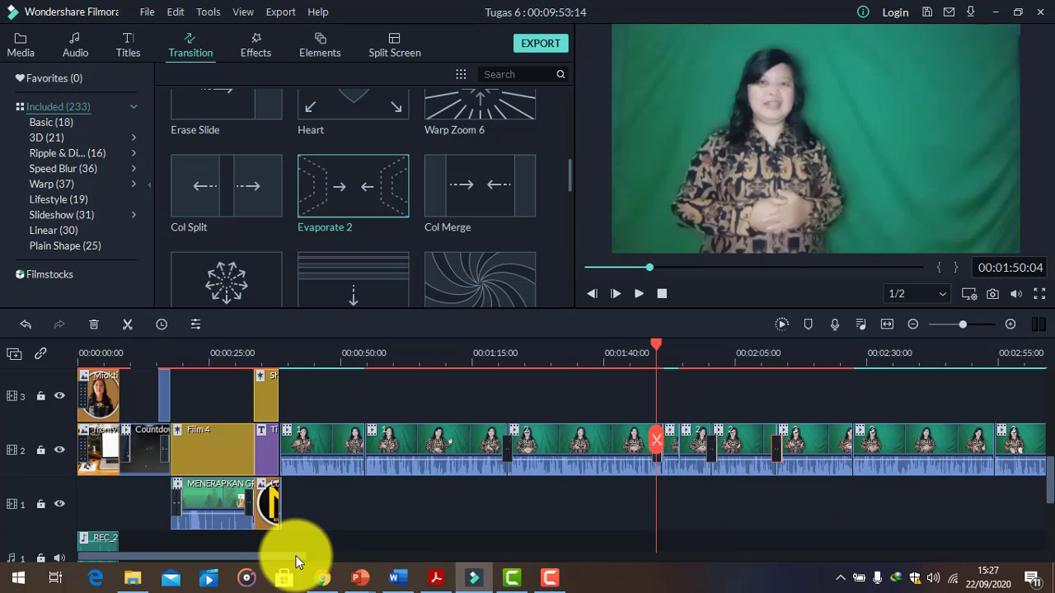
pyautogui.moveTo(297, 560); pyautogui.dragTo(365, 572)
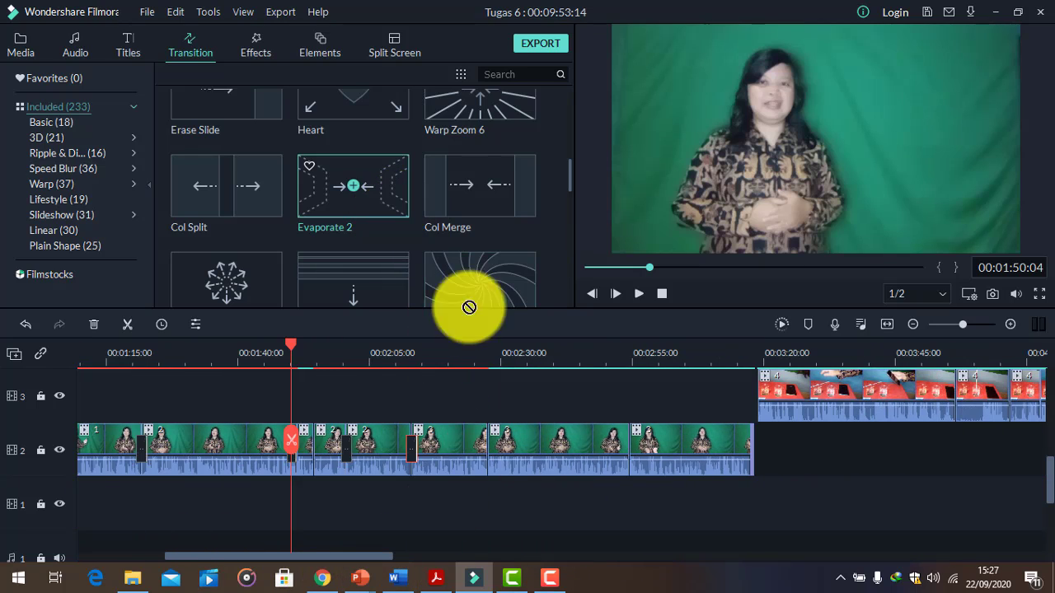
pyautogui.moveTo(469, 306); pyautogui.dragTo(483, 457)
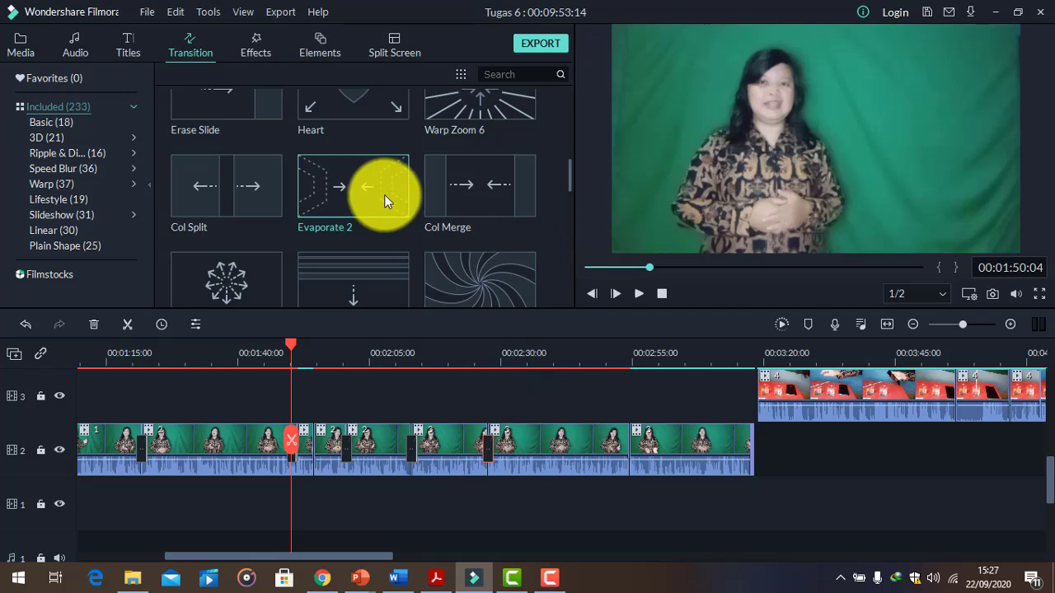
pyautogui.moveTo(387, 193); pyautogui.dragTo(629, 467)
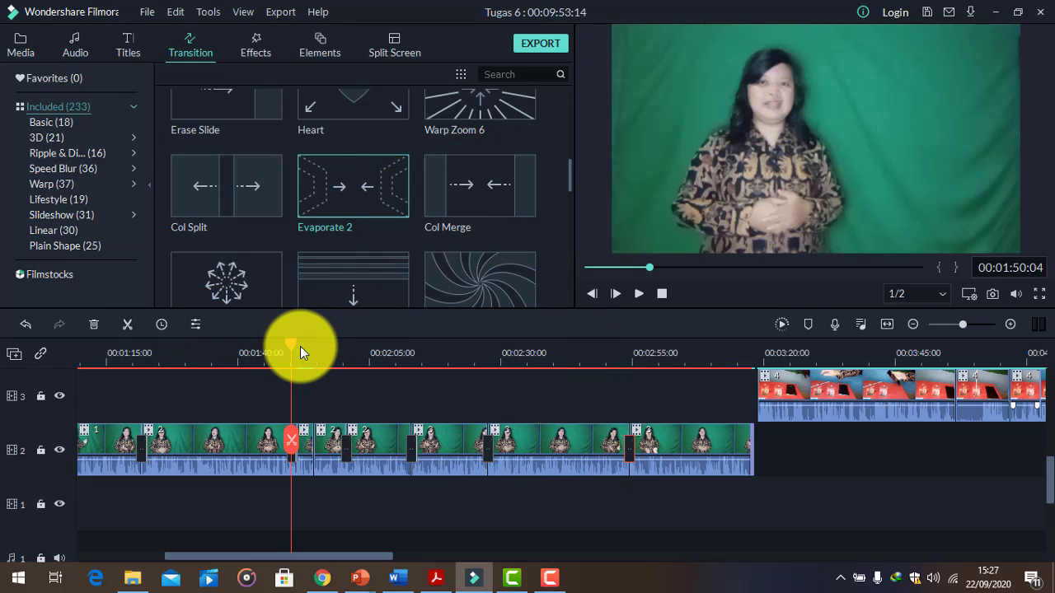
# - Move the playhead to the end of the last presenter clip on track 2
pyautogui.moveTo(290, 345); pyautogui.dragTo(426, 346)
pyautogui.moveTo(770, 464); pyautogui.dragTo(748, 479)
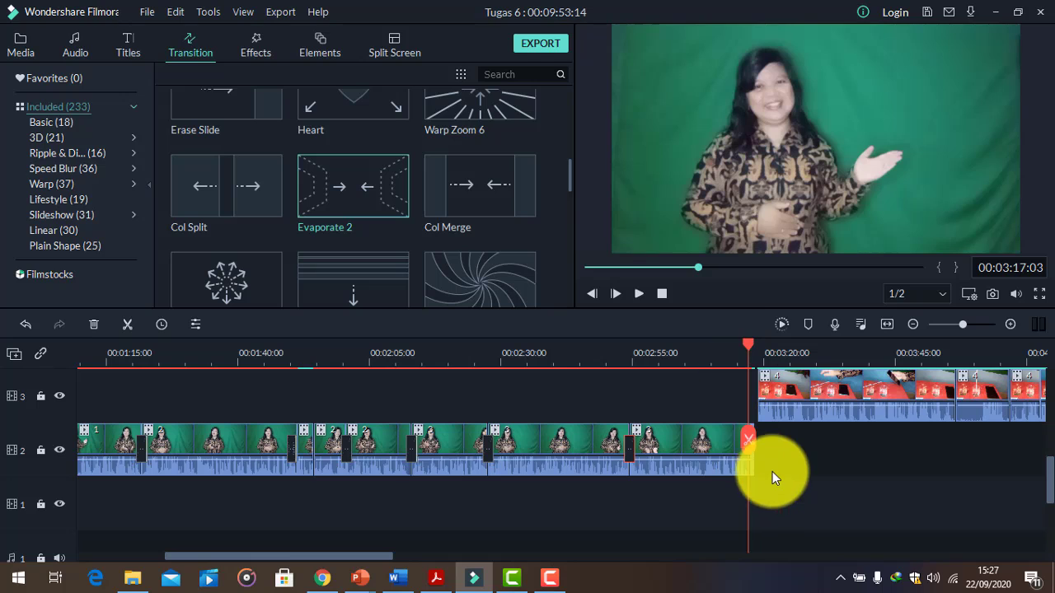
pyautogui.click(548, 577)
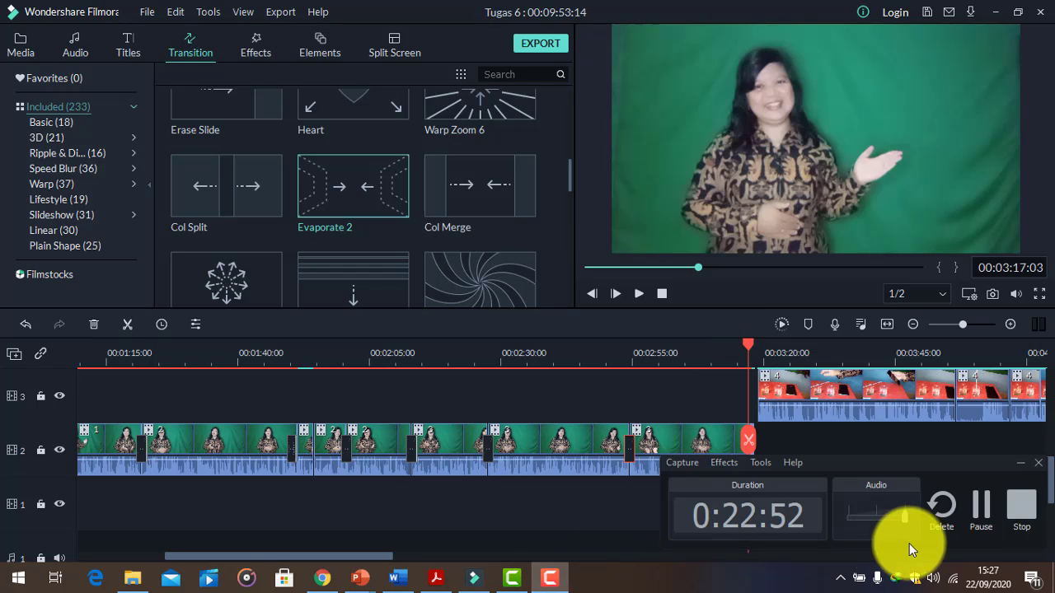
pyautogui.click(981, 518)
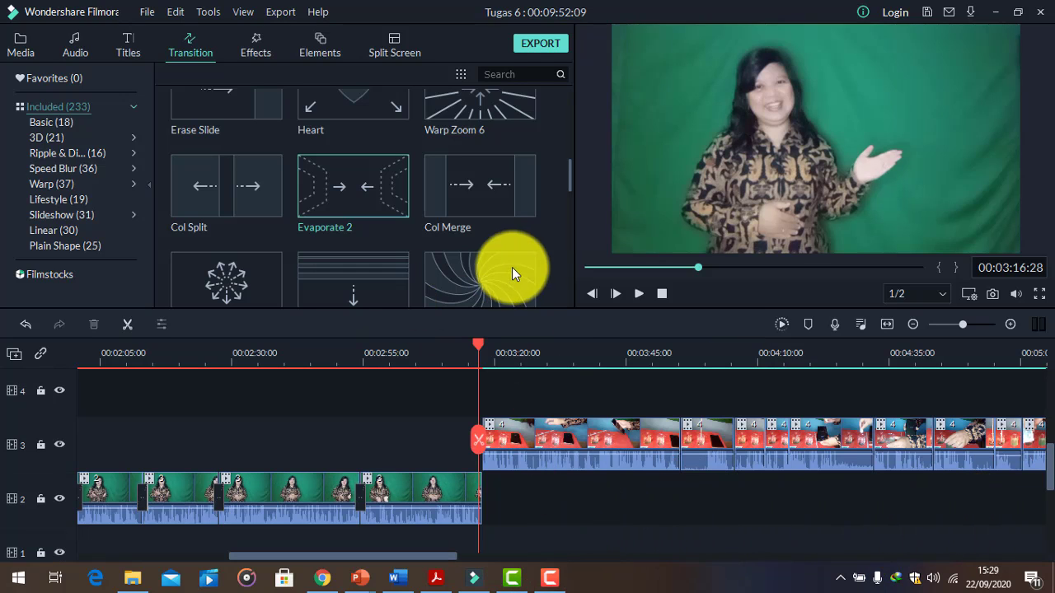
# - Try the Evaporate 2 transition at the end of the last presenter clip on track 2, preview it and undo it
pyautogui.moveTo(405, 200); pyautogui.dragTo(479, 490)
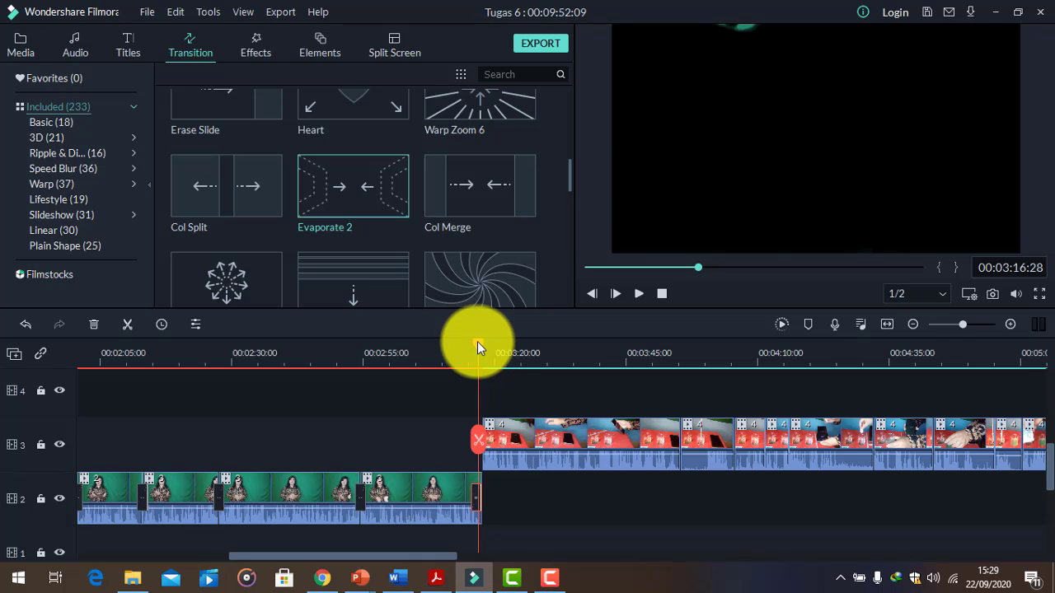
pyautogui.click(470, 347)
pyautogui.click(639, 294)
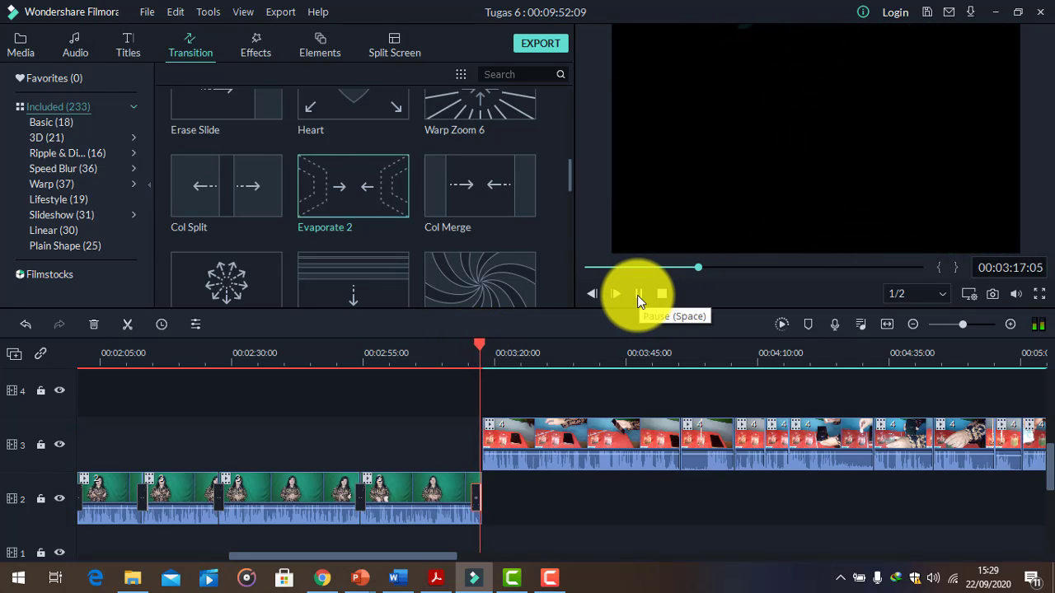
pyautogui.click(639, 294)
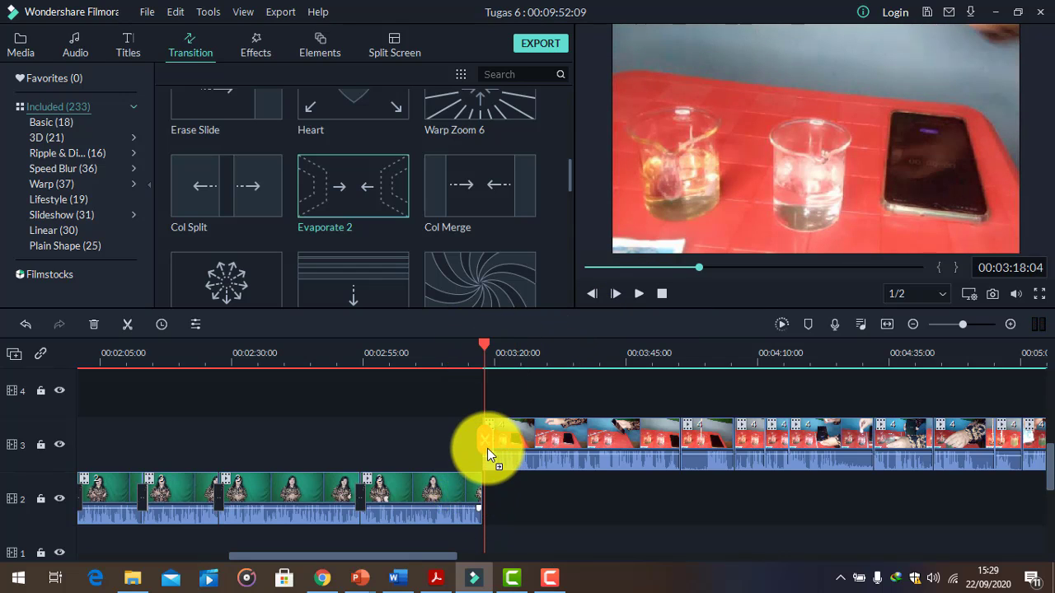
# - Apply the Evaporate 2 transition at the start of the first experiment clip on track 3 and preview it
pyautogui.click(488, 342)
pyautogui.moveTo(488, 342); pyautogui.dragTo(475, 344)
pyautogui.click(638, 294)
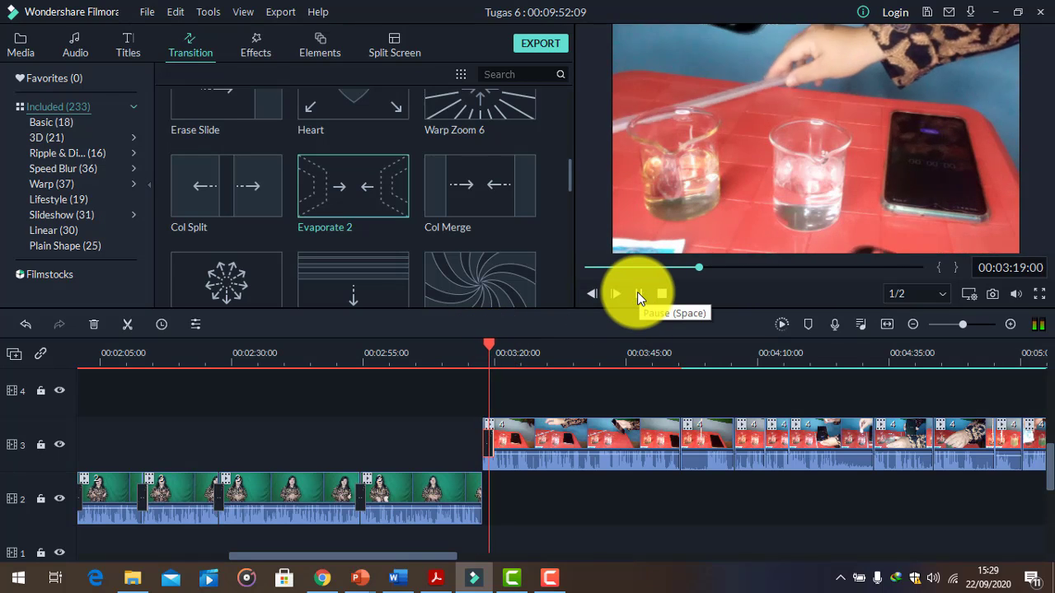
pyautogui.click(637, 295)
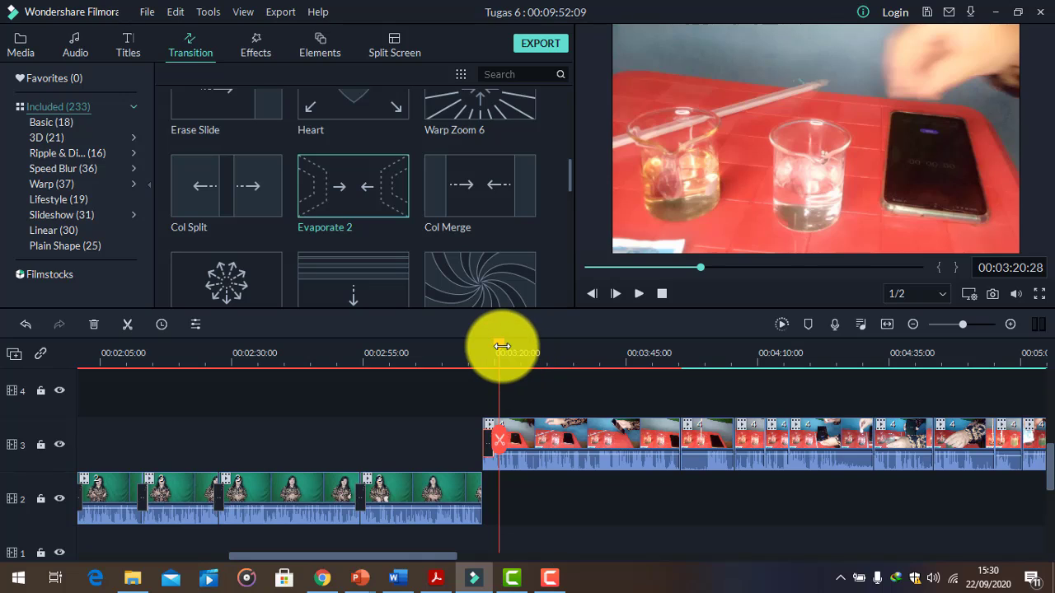
# - Set the duration of the Evaporate 2 transition at the start of track 3's first experiment clip to 00:00:01:09 and preview it
pyautogui.moveTo(492, 348); pyautogui.dragTo(476, 371)
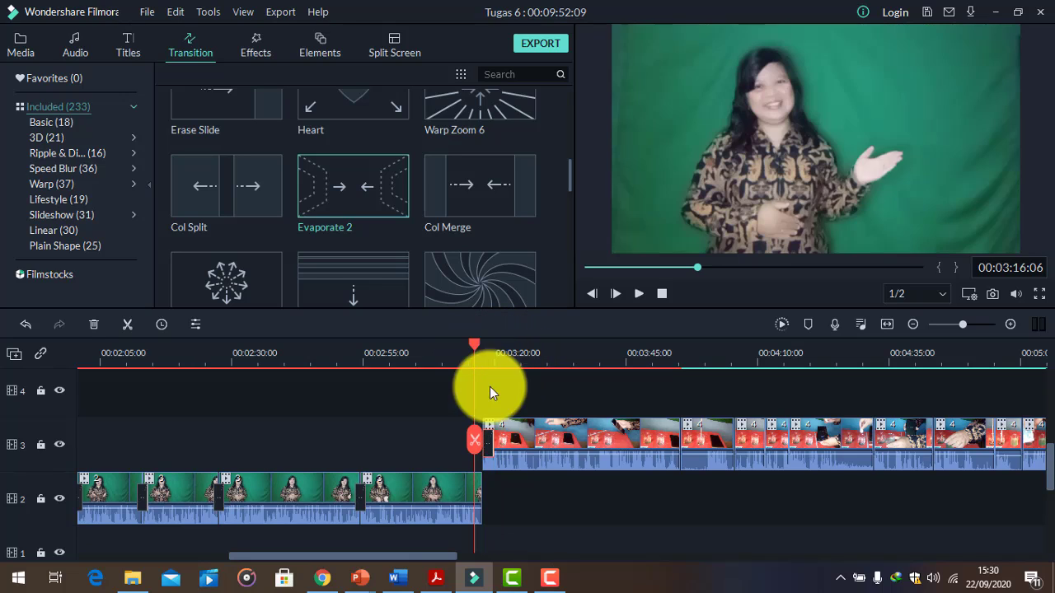
pyautogui.doubleClick(489, 443)
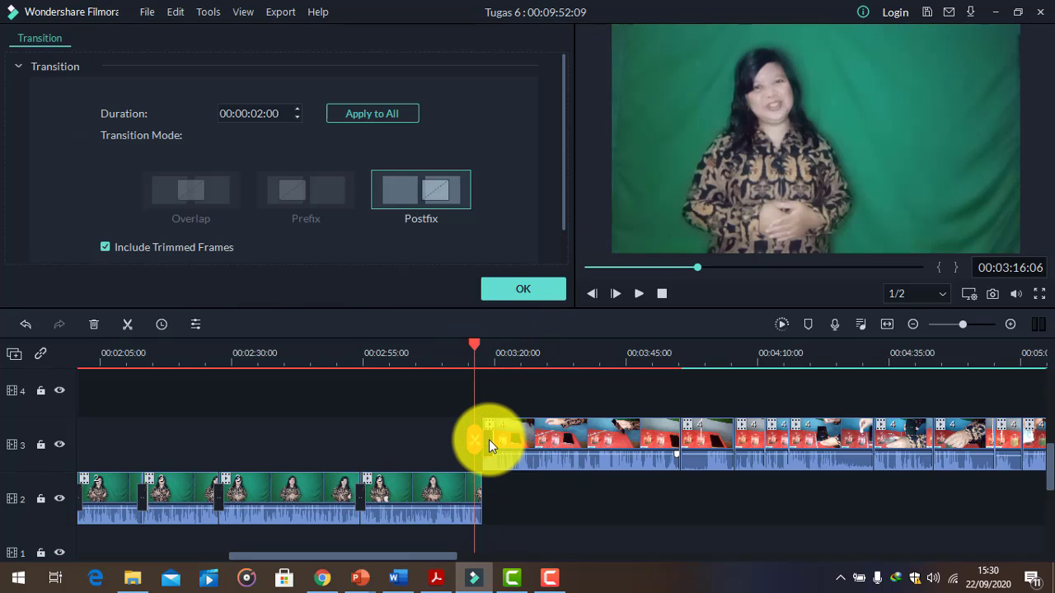
pyautogui.click(298, 118)
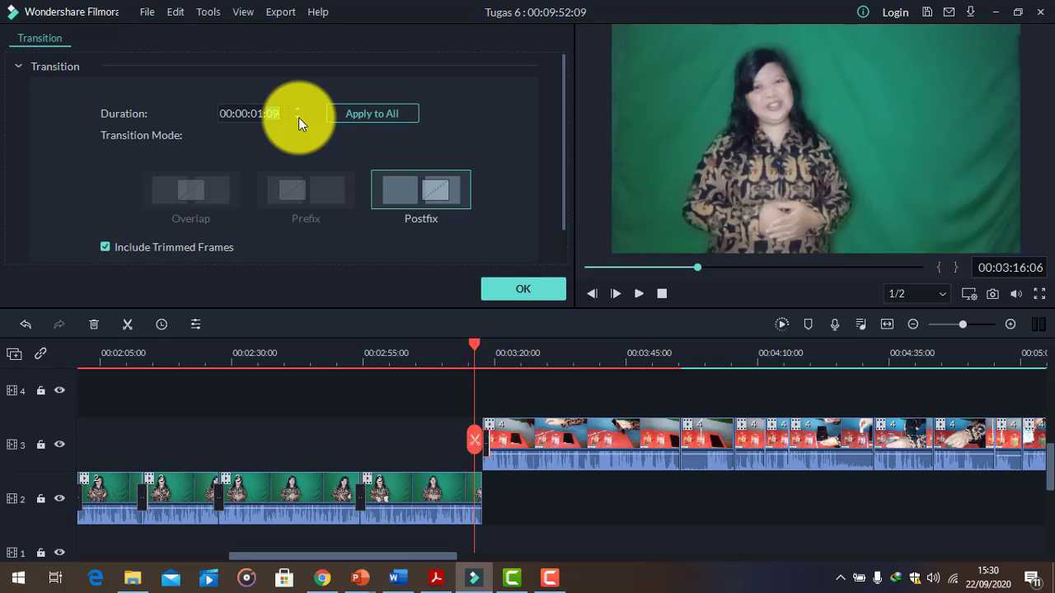
pyautogui.click(528, 293)
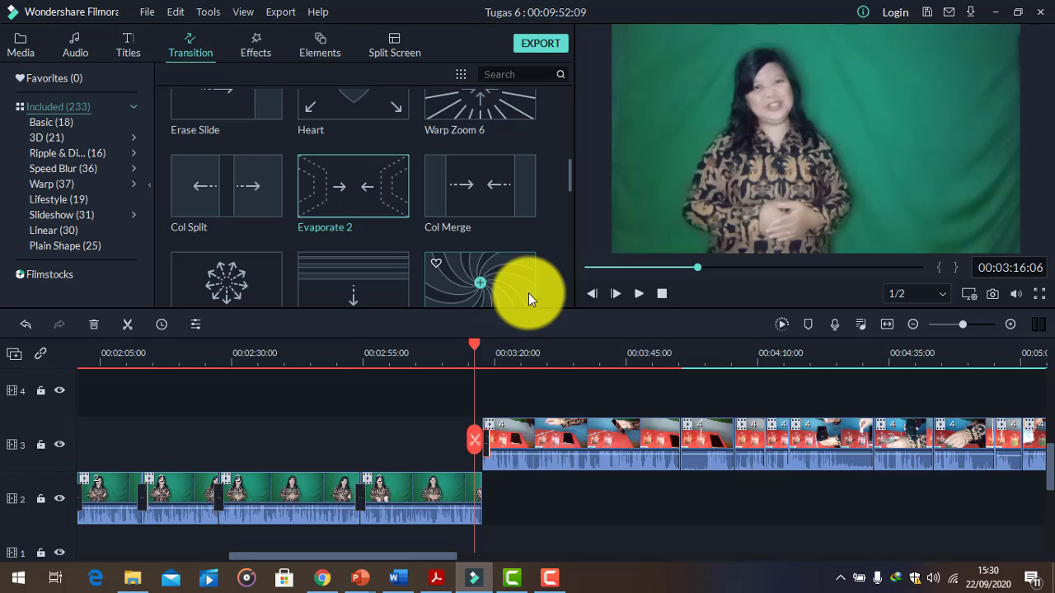
pyautogui.click(637, 295)
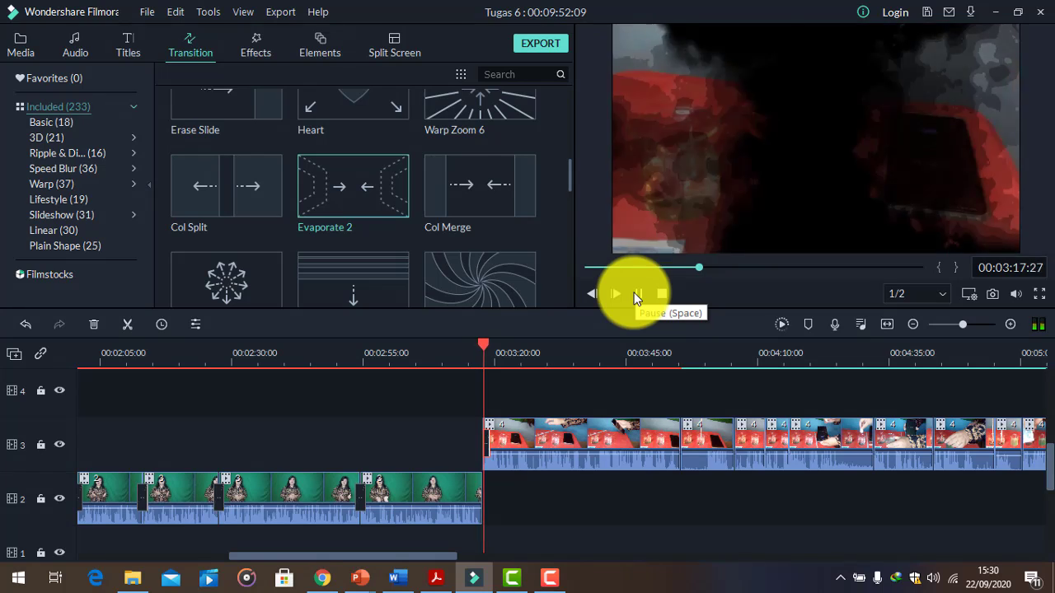
pyautogui.click(637, 295)
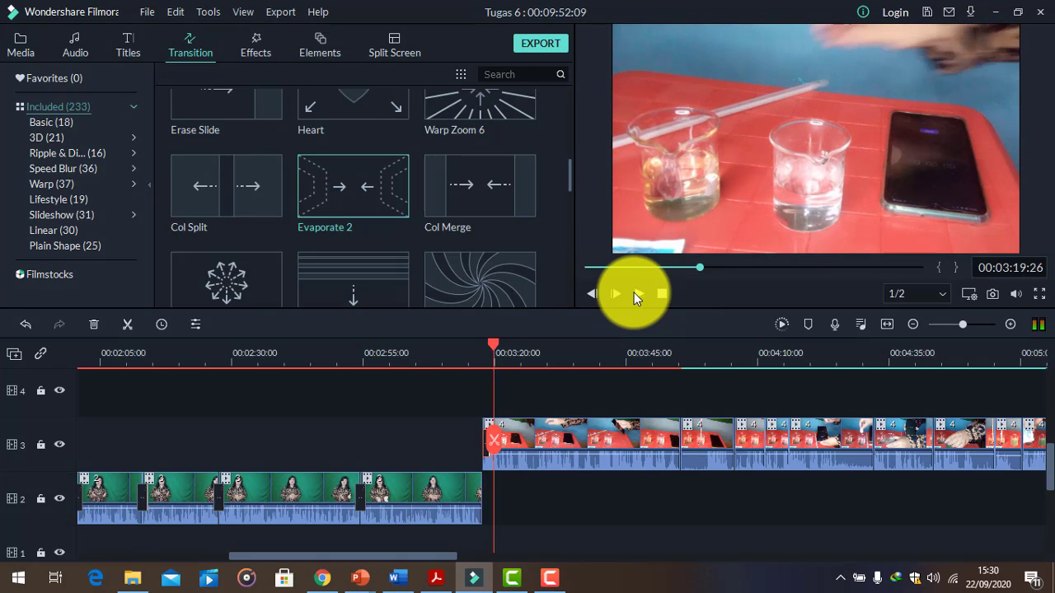
# - Play the track 3 experiment clips from about 00:03:54 to 00:04:09 to check how the joins look without transitions
pyautogui.moveTo(497, 347); pyautogui.dragTo(674, 429)
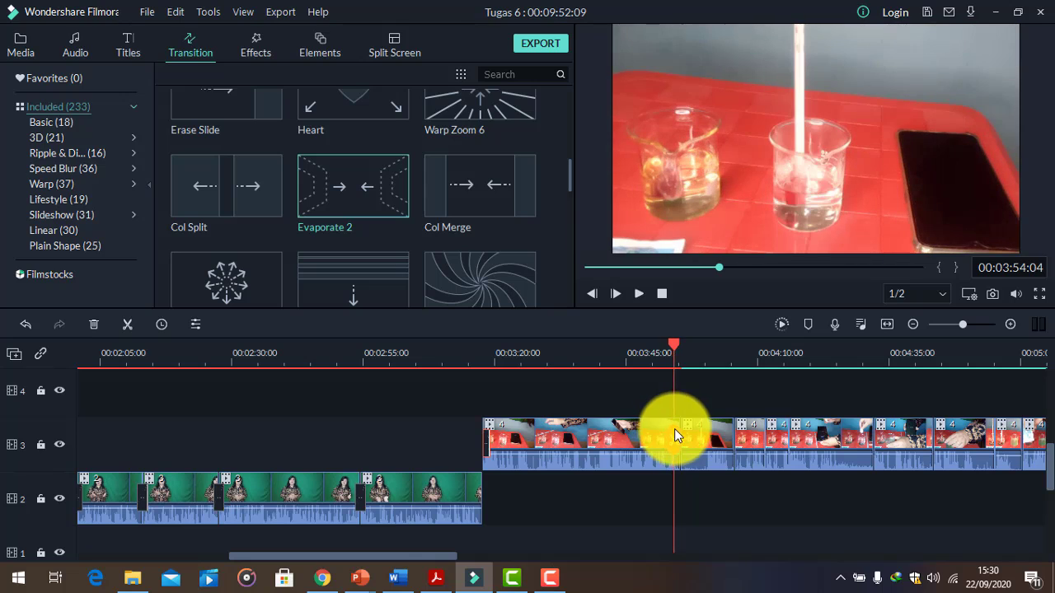
pyautogui.click(638, 298)
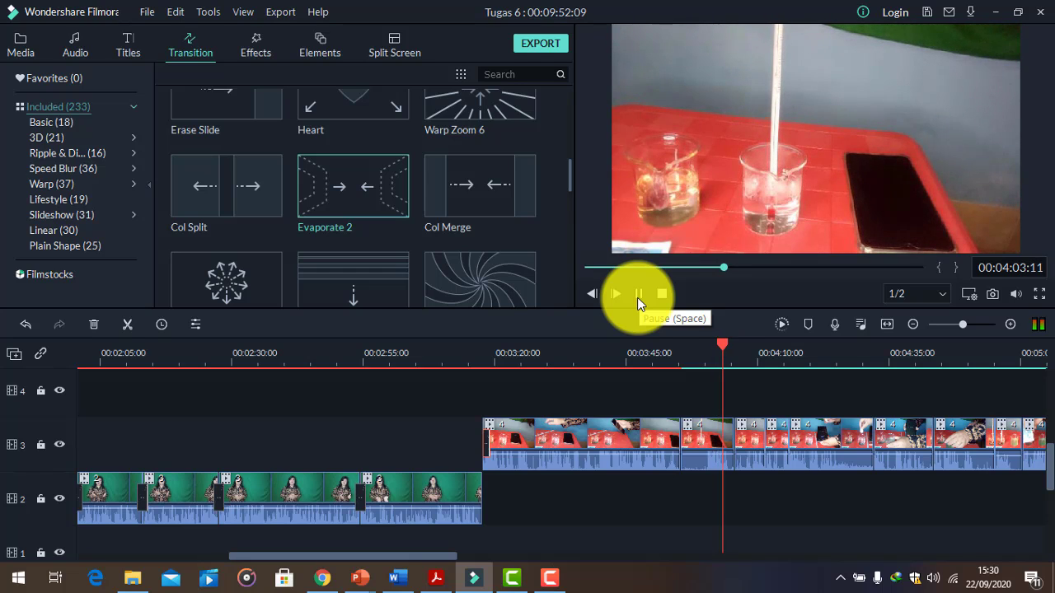
pyautogui.click(639, 295)
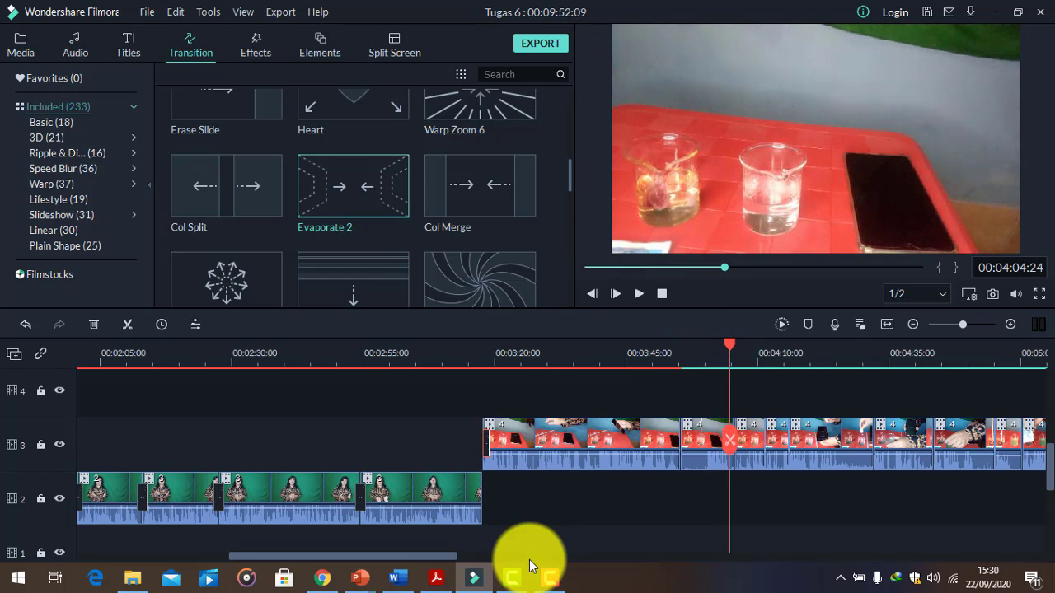
pyautogui.moveTo(431, 557); pyautogui.dragTo(478, 558)
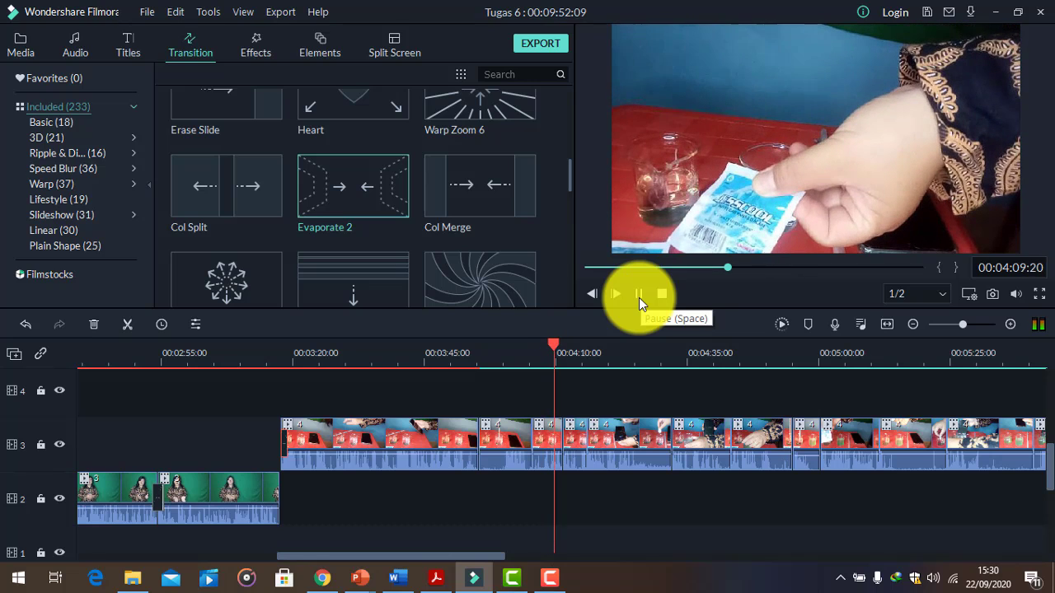
pyautogui.click(639, 300)
# - Try the Bar transition between the second and third experiment clips on track 3, preview it and undo it
pyautogui.scroll(2, 476, 219)
pyautogui.scroll(2, 476, 215)
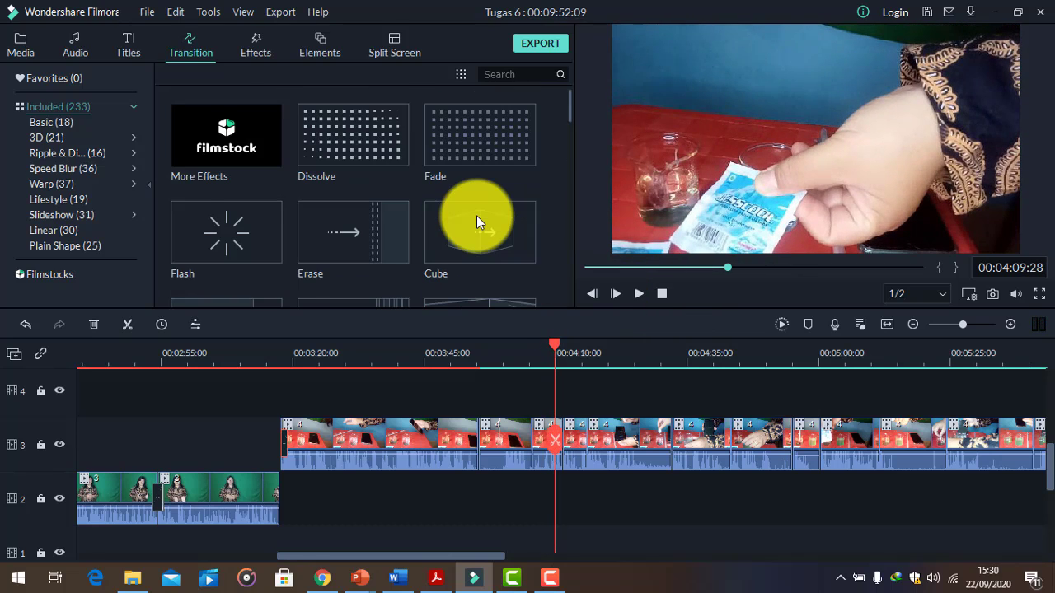
pyautogui.scroll(-2, 476, 215)
pyautogui.moveTo(212, 122)
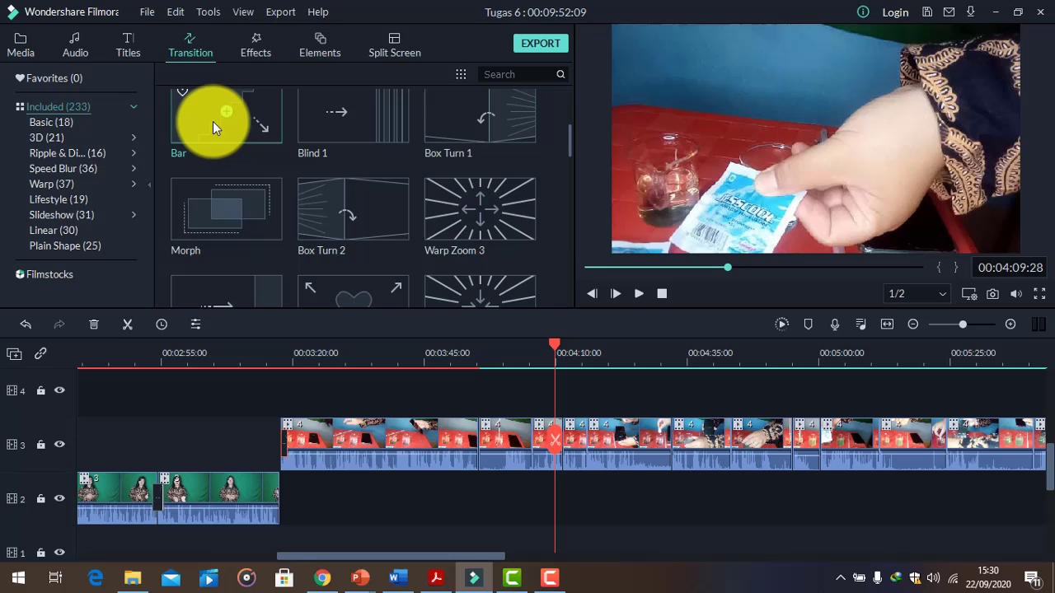
pyautogui.moveTo(213, 121); pyautogui.dragTo(527, 449)
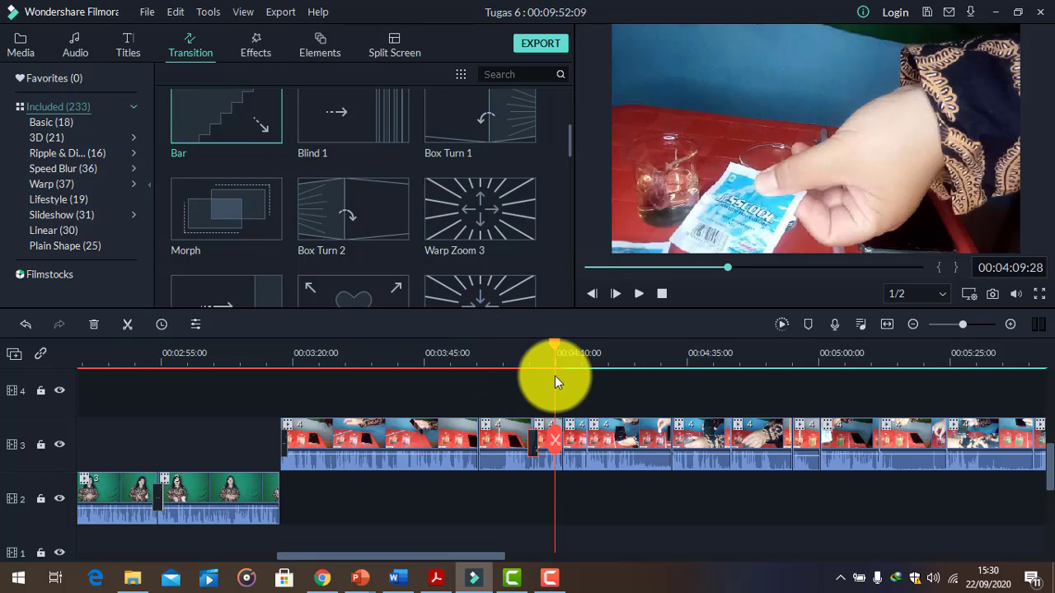
pyautogui.moveTo(554, 344); pyautogui.dragTo(520, 352)
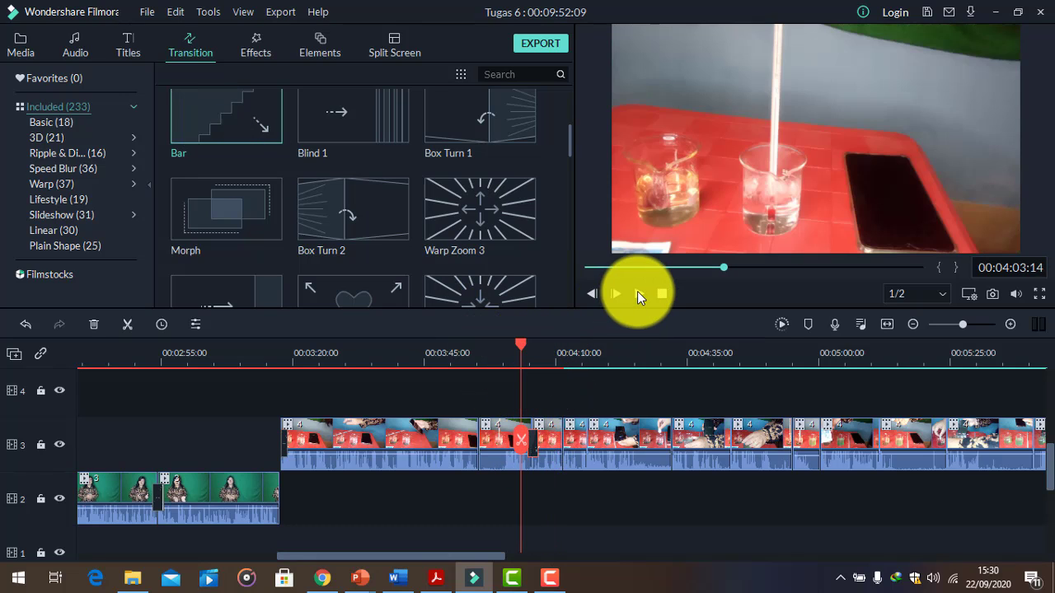
pyautogui.click(638, 294)
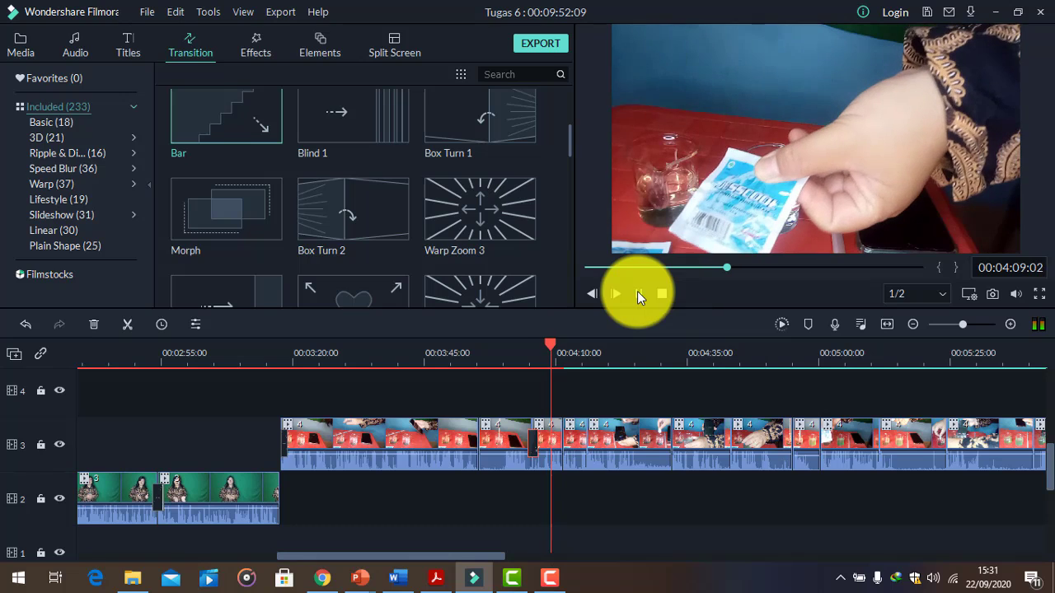
pyautogui.click(638, 295)
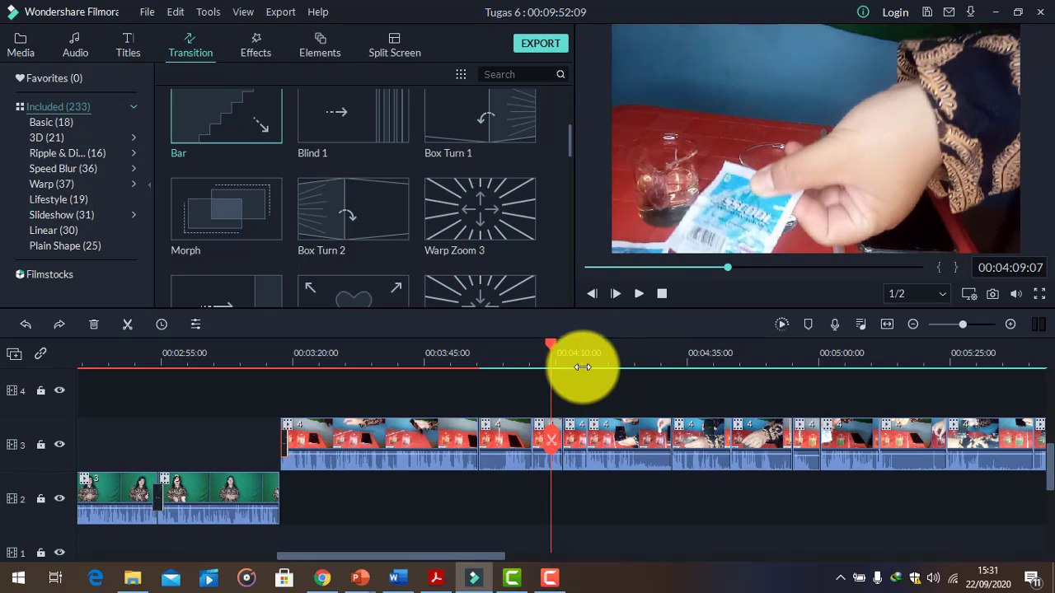
# - Try the Cube transition at the end of the last experiment clip on track 3 and preview the change to the classroom slide
pyautogui.moveTo(554, 345); pyautogui.dragTo(1017, 483)
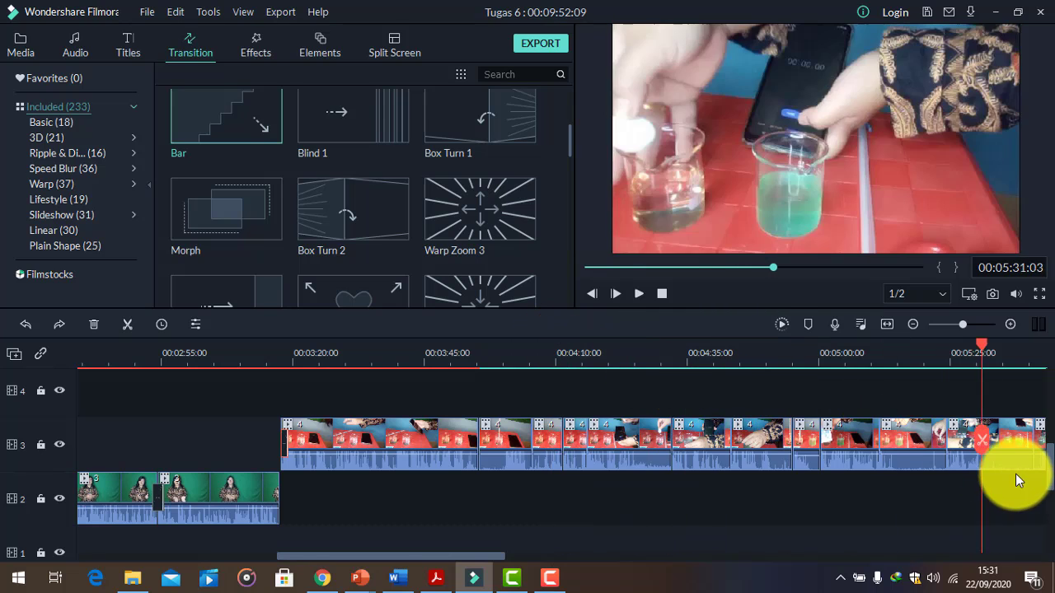
pyautogui.hscroll(2, 553, 559)
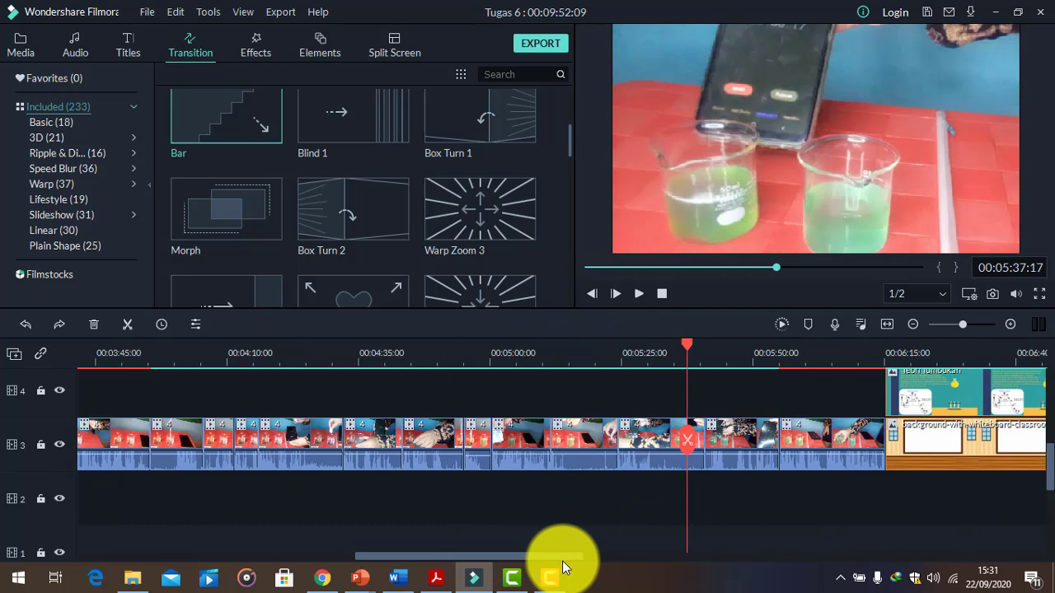
pyautogui.moveTo(362, 342); pyautogui.dragTo(546, 440)
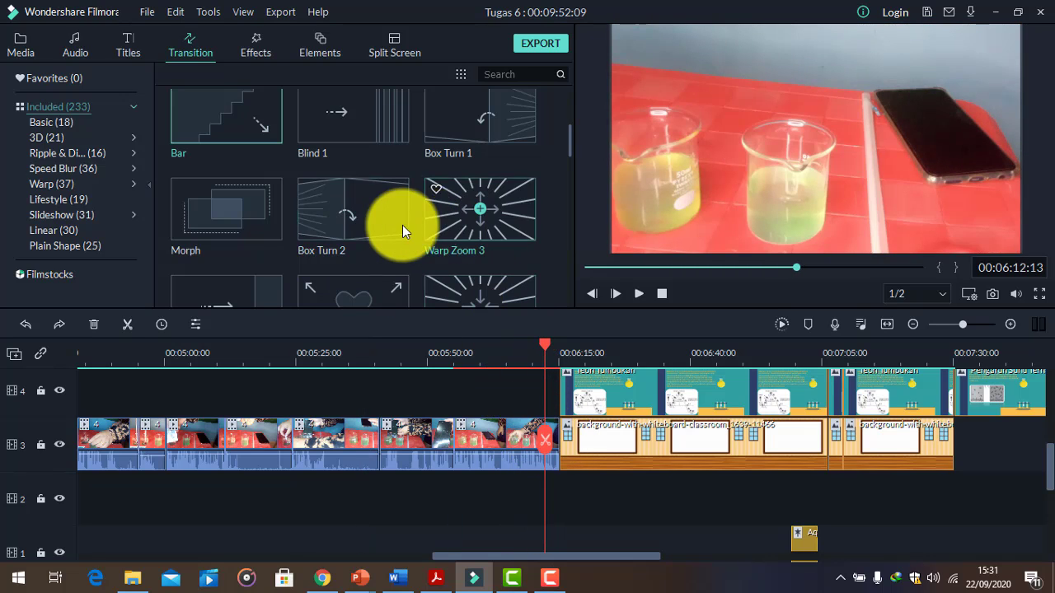
pyautogui.scroll(5, 375, 216)
pyautogui.moveTo(503, 251); pyautogui.dragTo(560, 453)
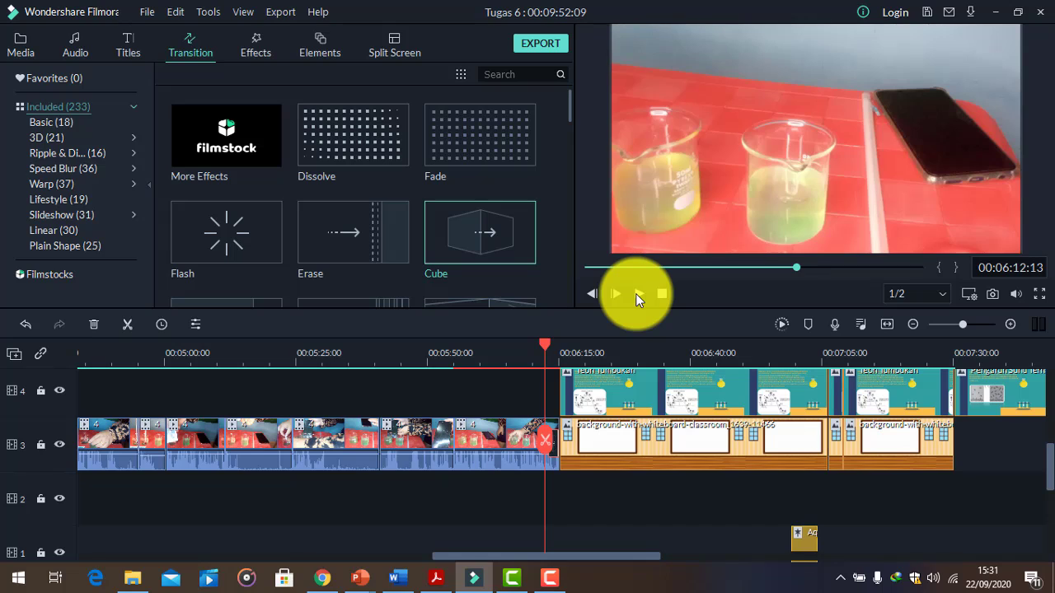
pyautogui.click(639, 295)
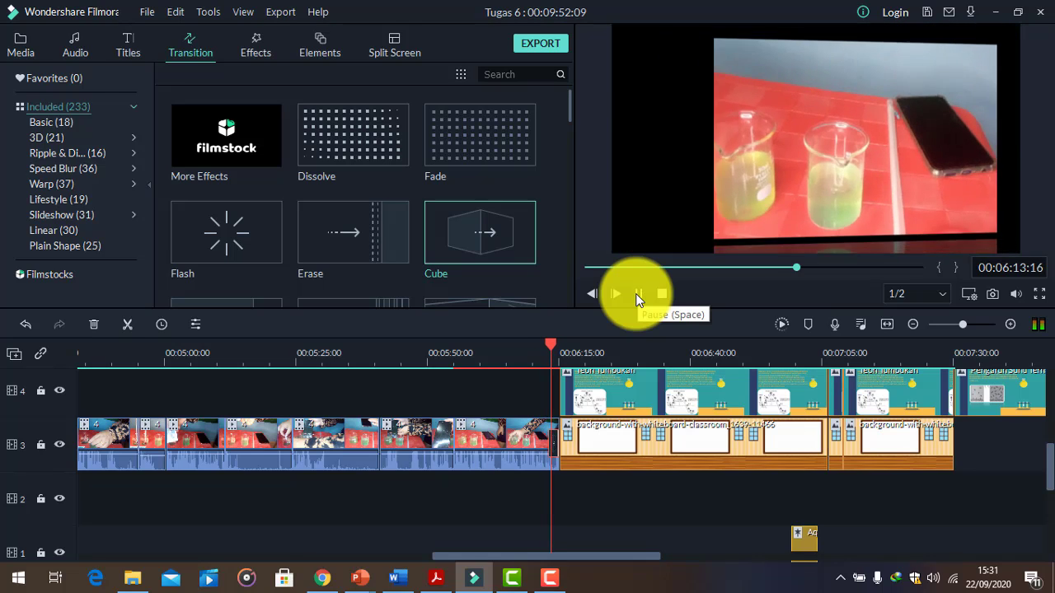
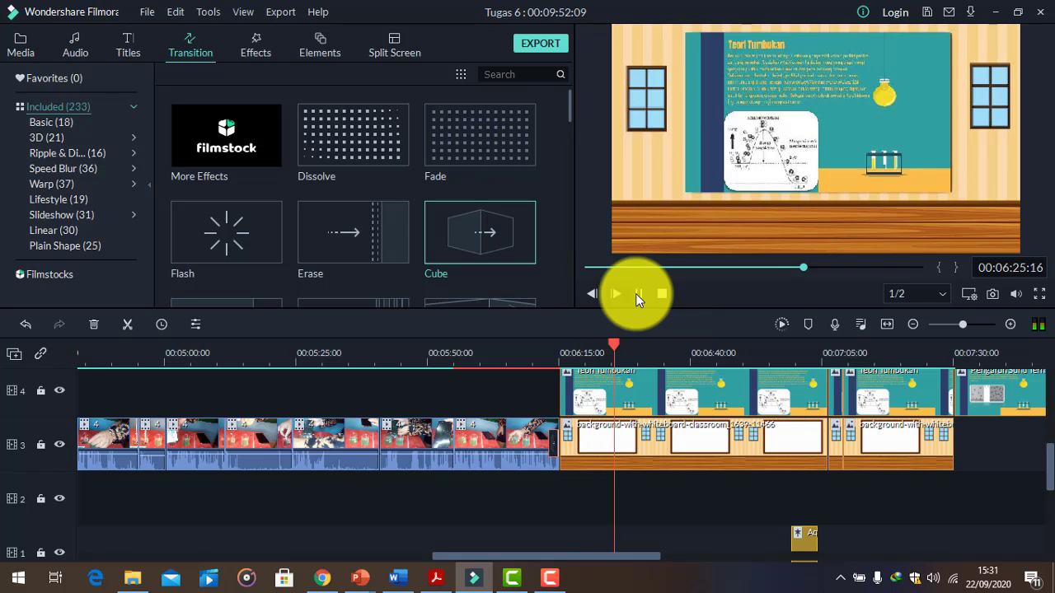
pyautogui.click(637, 295)
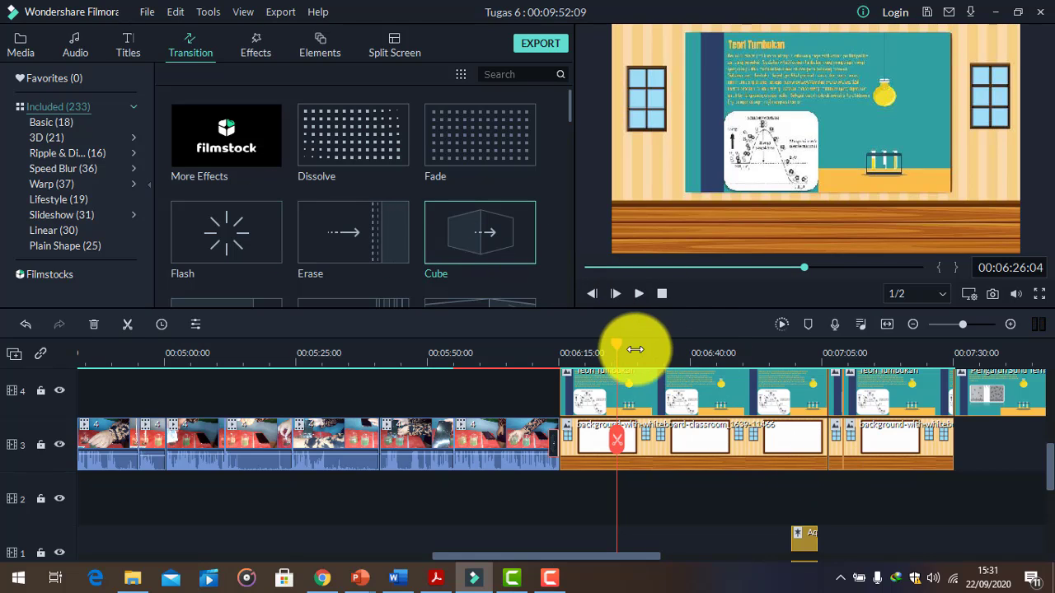
# - Apply the Dissolve transition between the last Teori Tumbukan slide and the Pengaruh Suhu slide on track 4, and preview it
pyautogui.moveTo(619, 341); pyautogui.dragTo(951, 459)
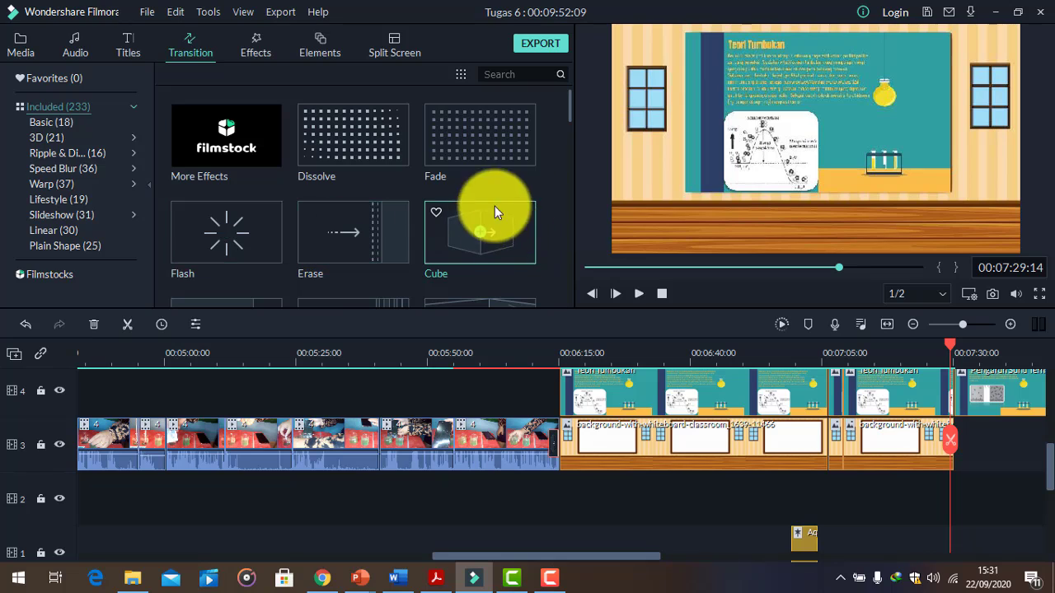
pyautogui.scroll(-5, 487, 268)
pyautogui.scroll(-5, 529, 284)
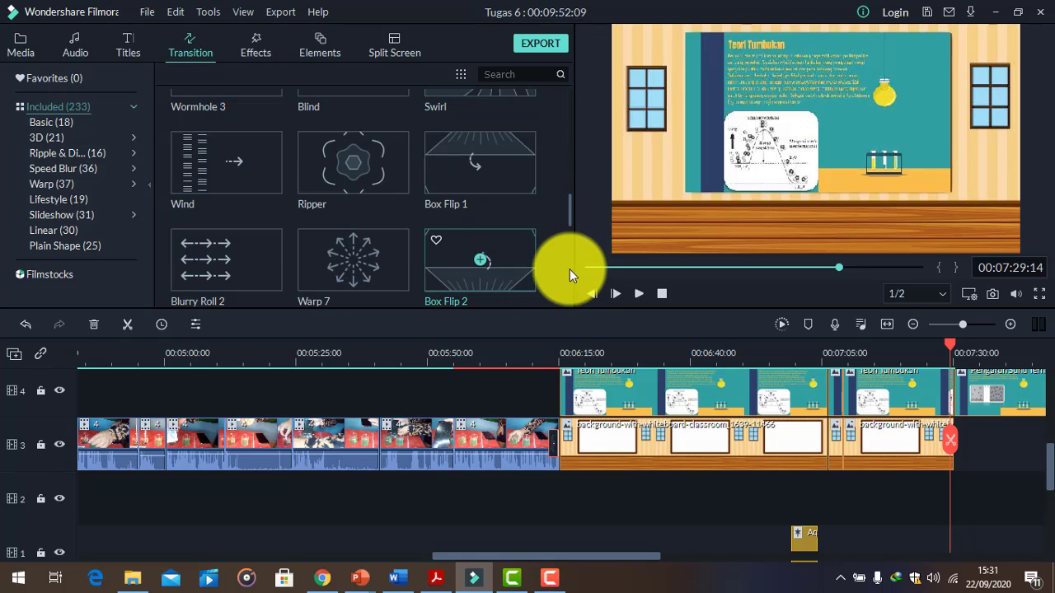
pyautogui.scroll(10, 497, 256)
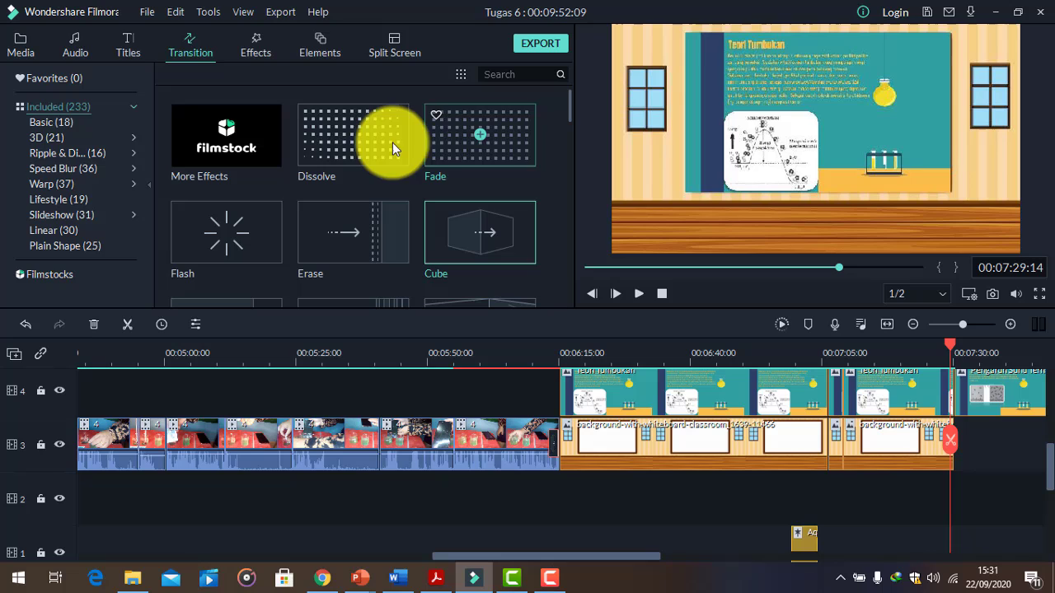
pyautogui.moveTo(392, 148); pyautogui.dragTo(957, 411)
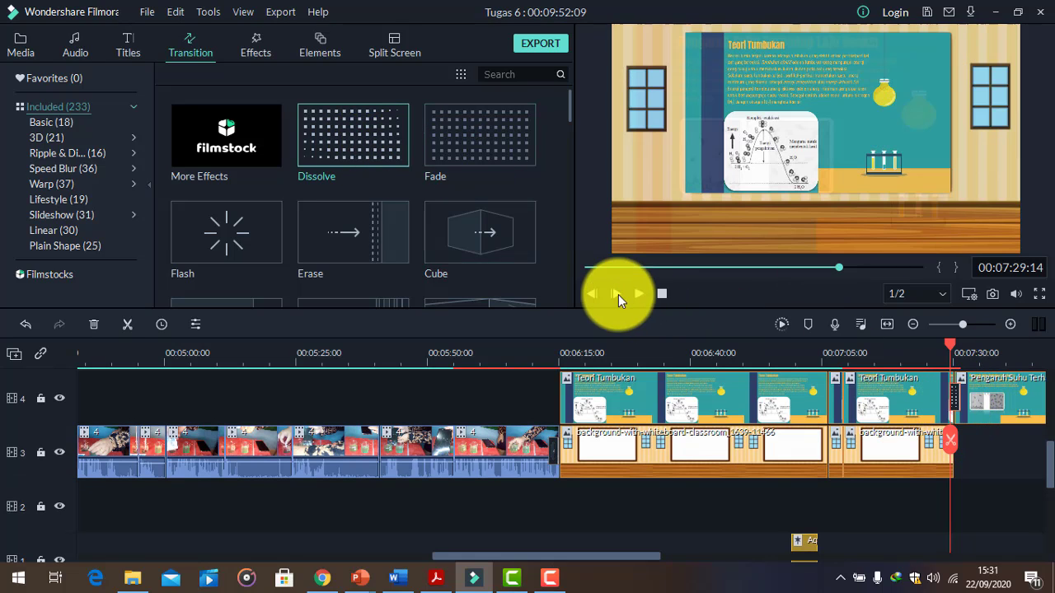
pyautogui.click(637, 295)
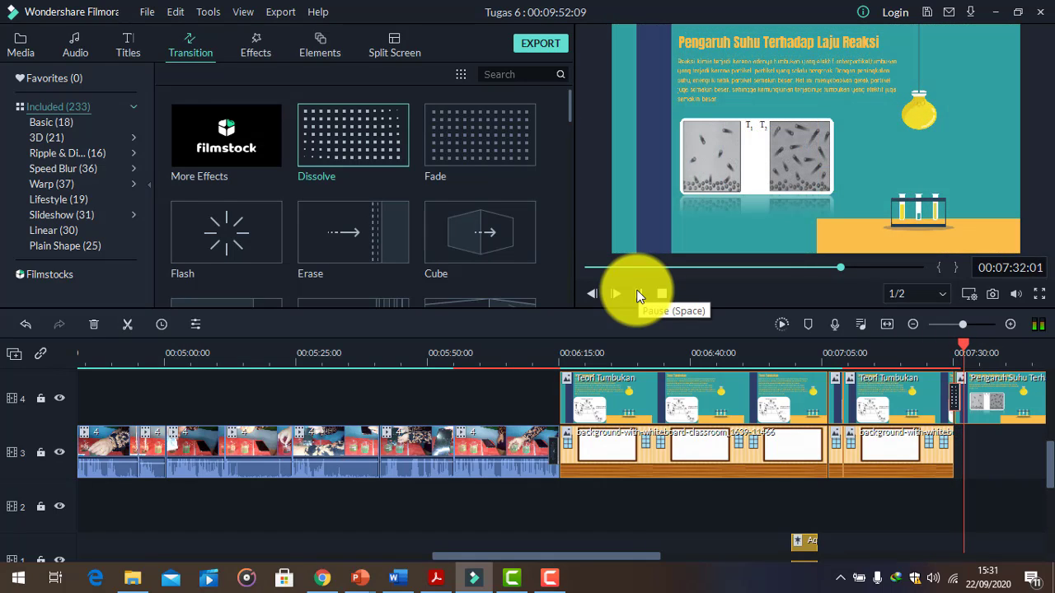
pyautogui.click(637, 295)
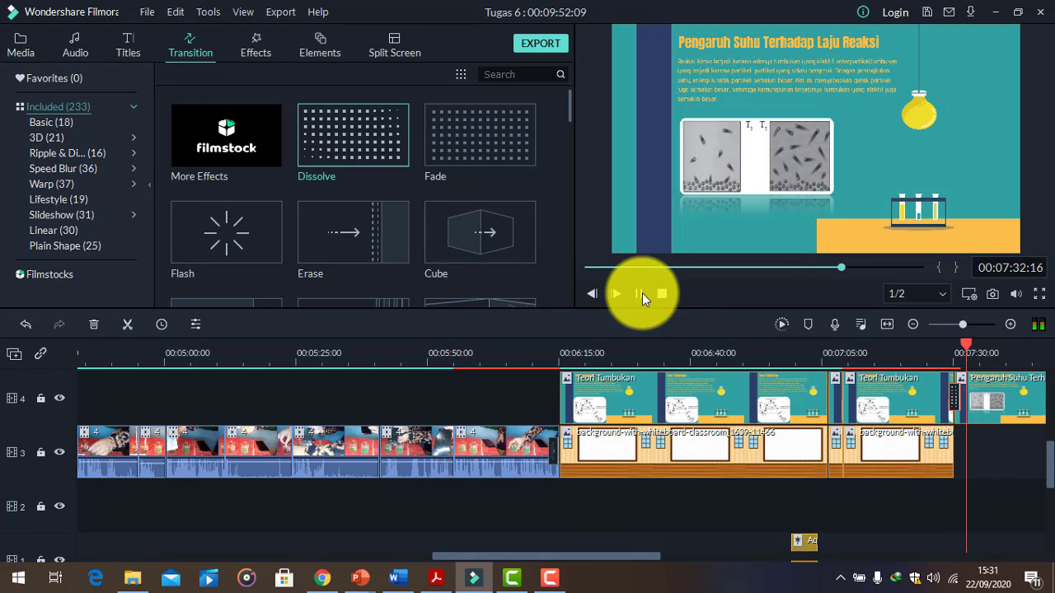
# - Replace the Cube transition at the end of the last experiment clip on track 3 with Dissolve and preview it
pyautogui.moveTo(965, 348); pyautogui.dragTo(924, 353)
pyautogui.click(542, 462)
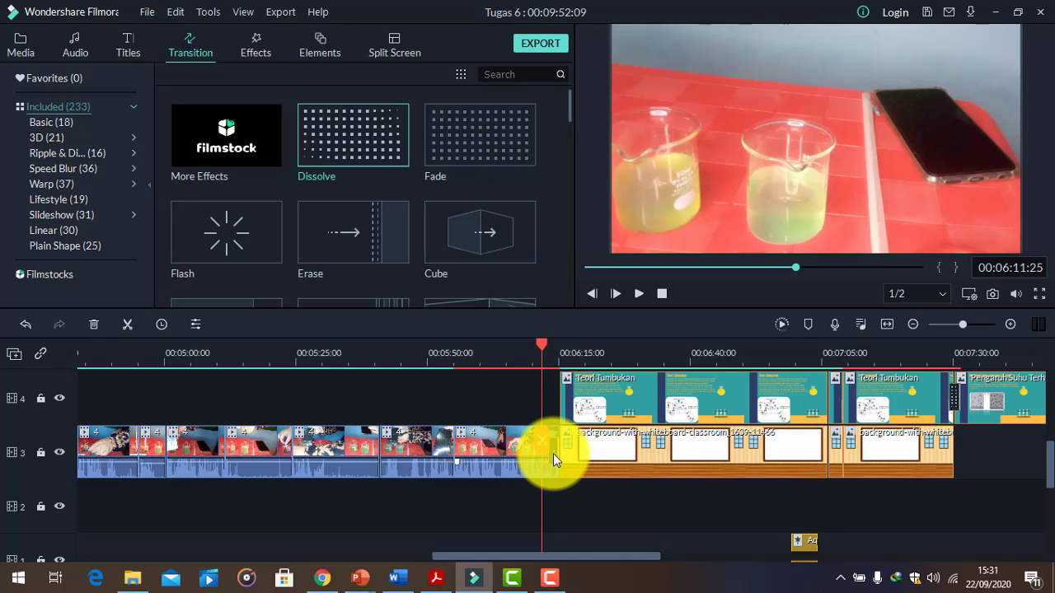
pyautogui.rightClick(553, 453)
pyautogui.click(563, 489)
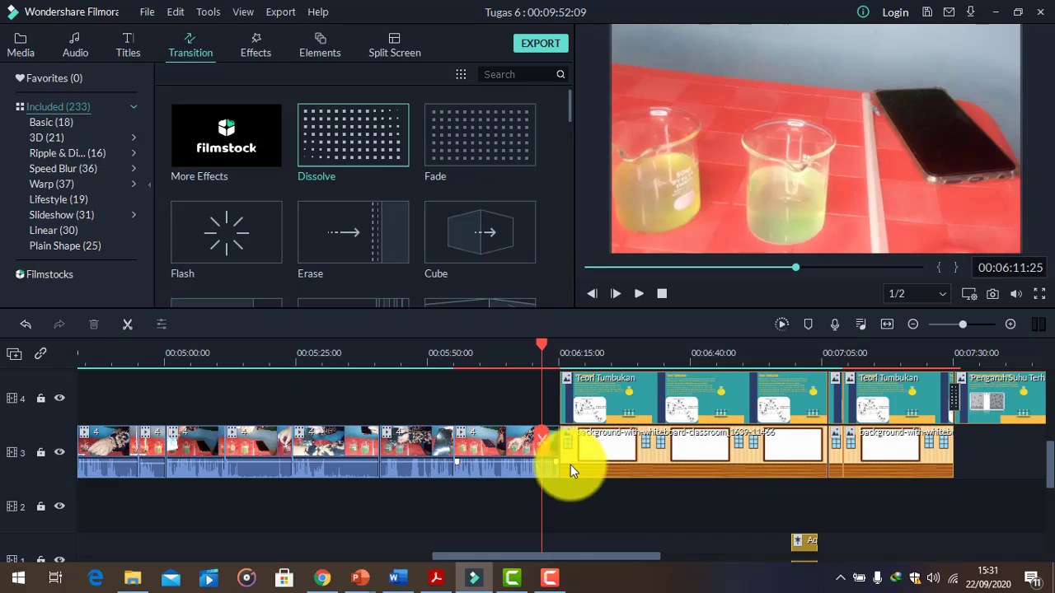
pyautogui.moveTo(408, 206); pyautogui.dragTo(561, 439)
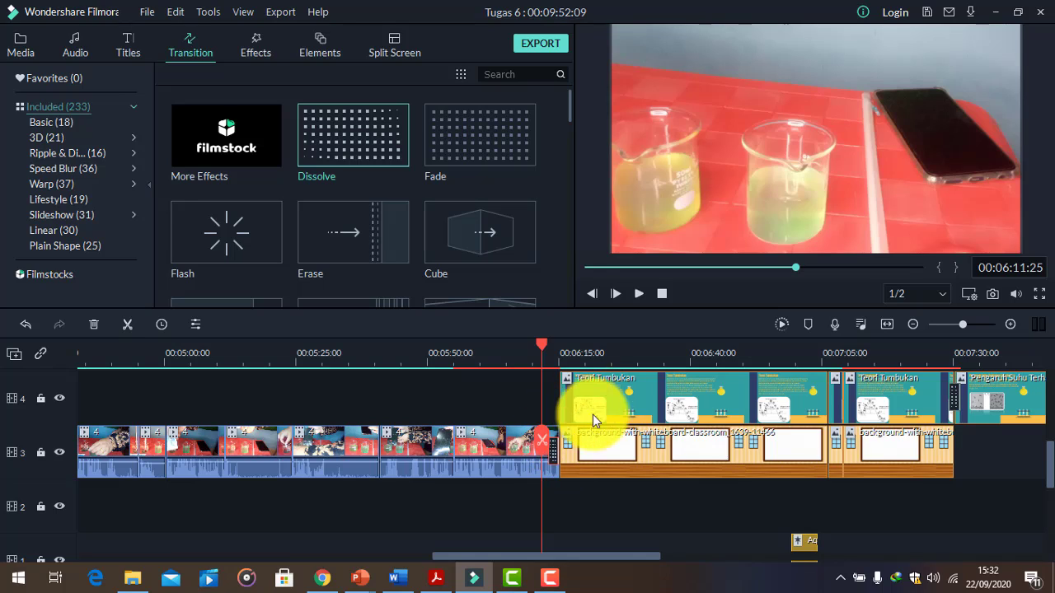
pyautogui.click(639, 295)
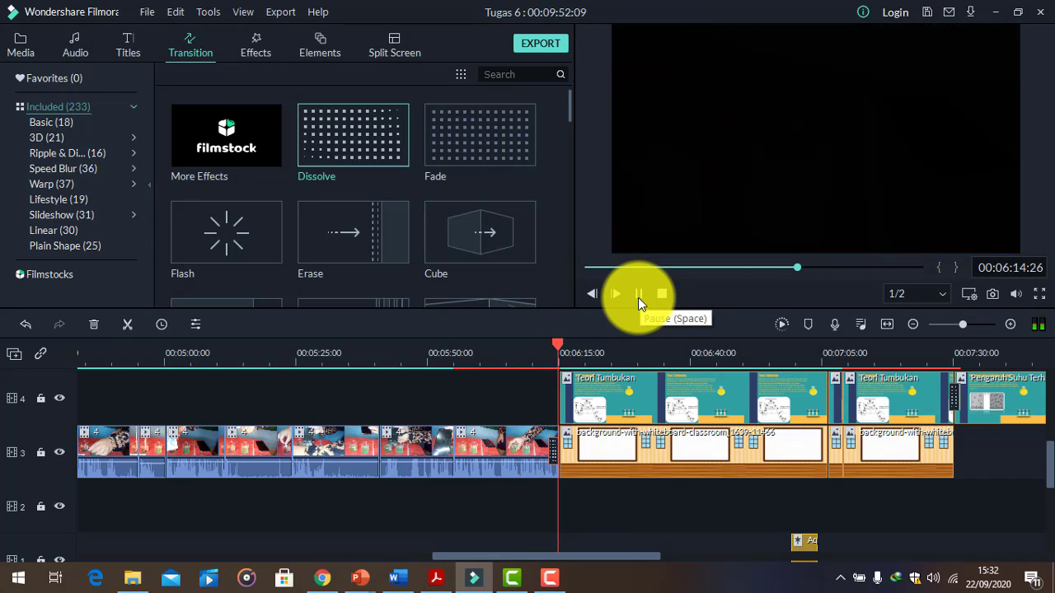
# - Replay the Dissolve transition from the last experiment clip to the classroom slide
pyautogui.click(639, 297)
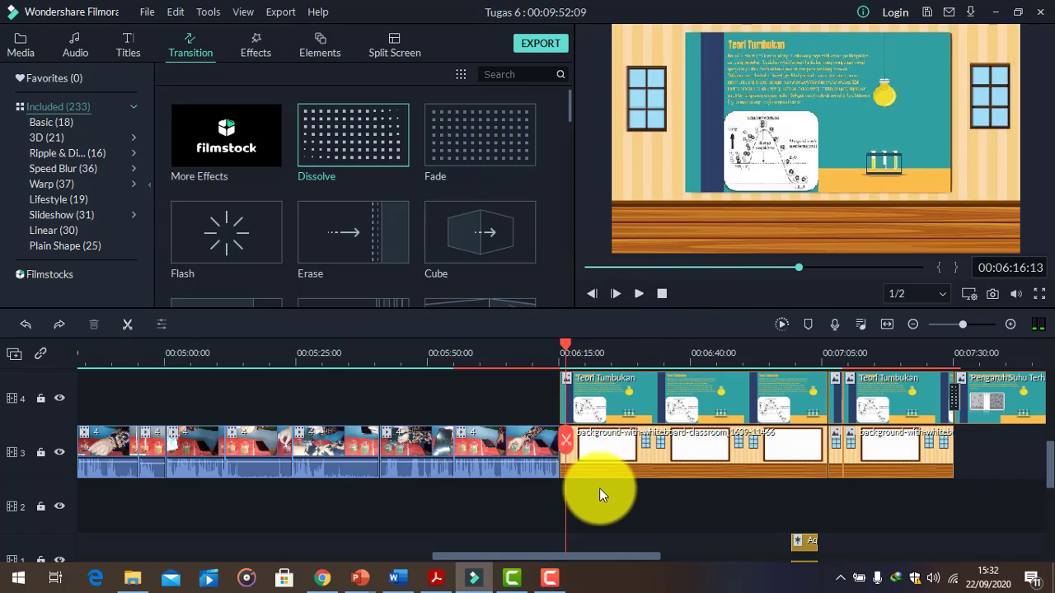
pyautogui.moveTo(581, 341); pyautogui.dragTo(554, 350)
pyautogui.click(639, 295)
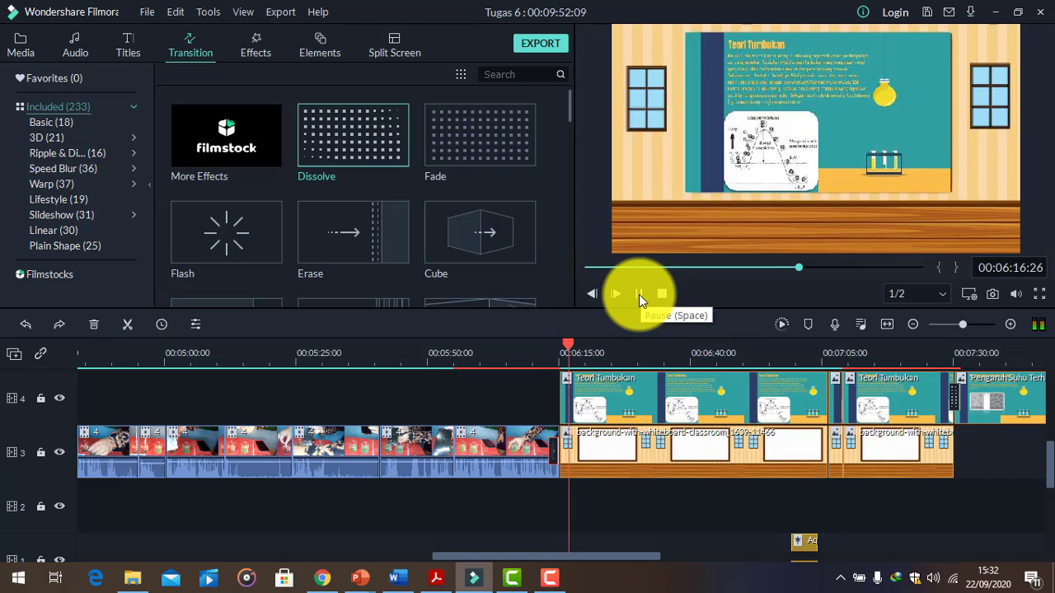
pyautogui.click(640, 295)
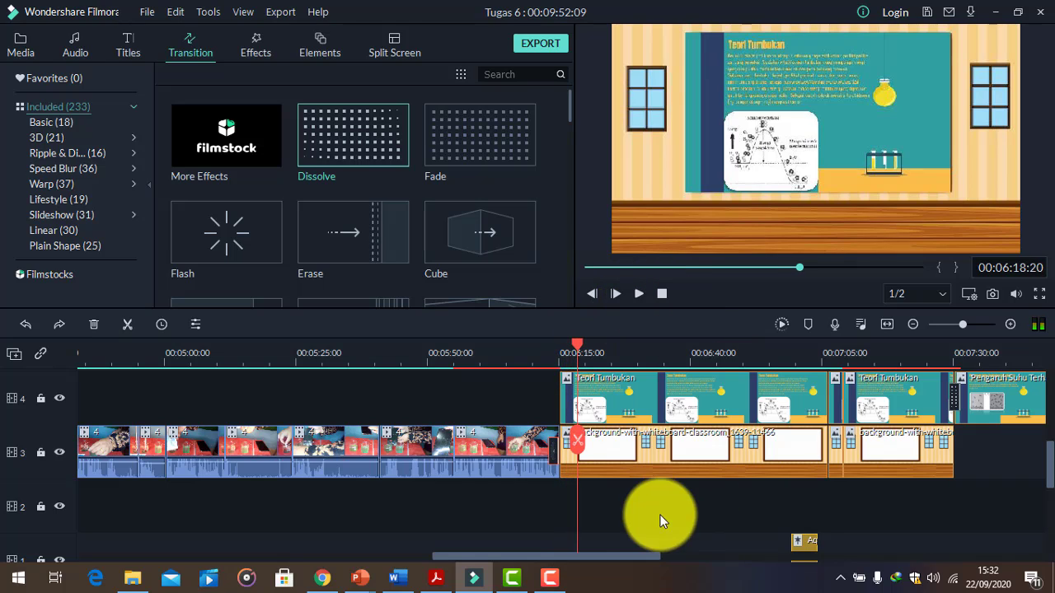
# - Try the Erase transition at the end of the last Pengaruh Suhu slide on track 4, preview it and undo it
pyautogui.moveTo(628, 560); pyautogui.dragTo(687, 568)
pyautogui.scroll(2, 830, 464)
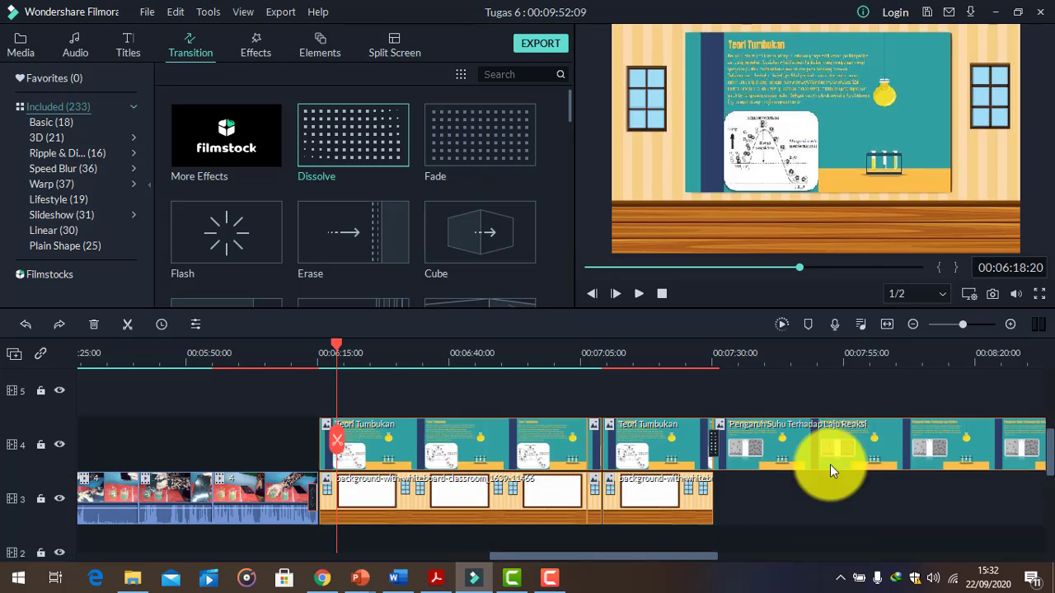
pyautogui.moveTo(338, 342); pyautogui.dragTo(1030, 470)
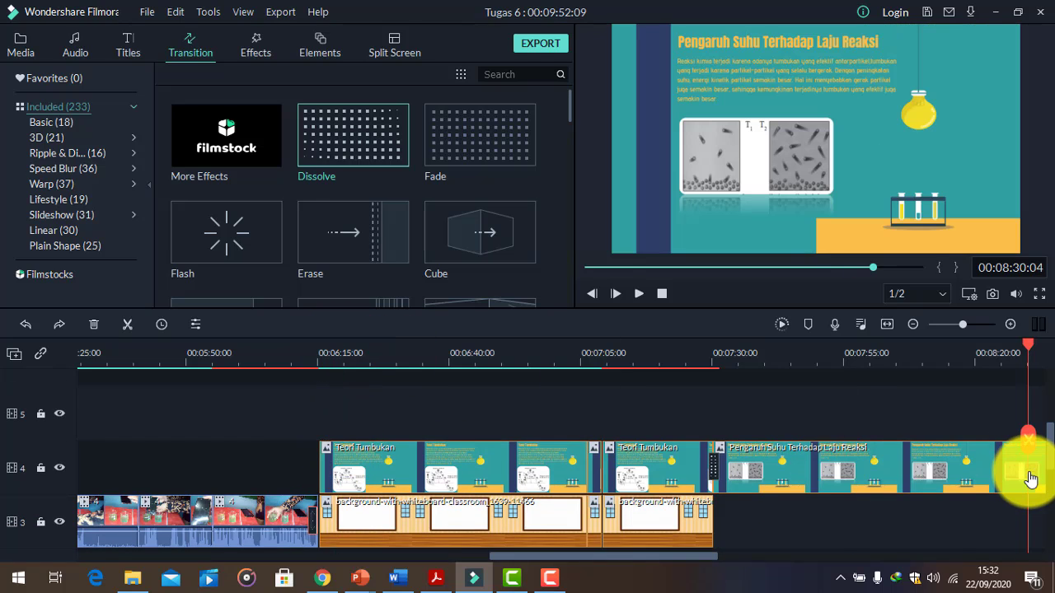
pyautogui.scroll(-2, 1029, 471)
pyautogui.moveTo(701, 556); pyautogui.dragTo(827, 557)
pyautogui.scroll(2, 704, 470)
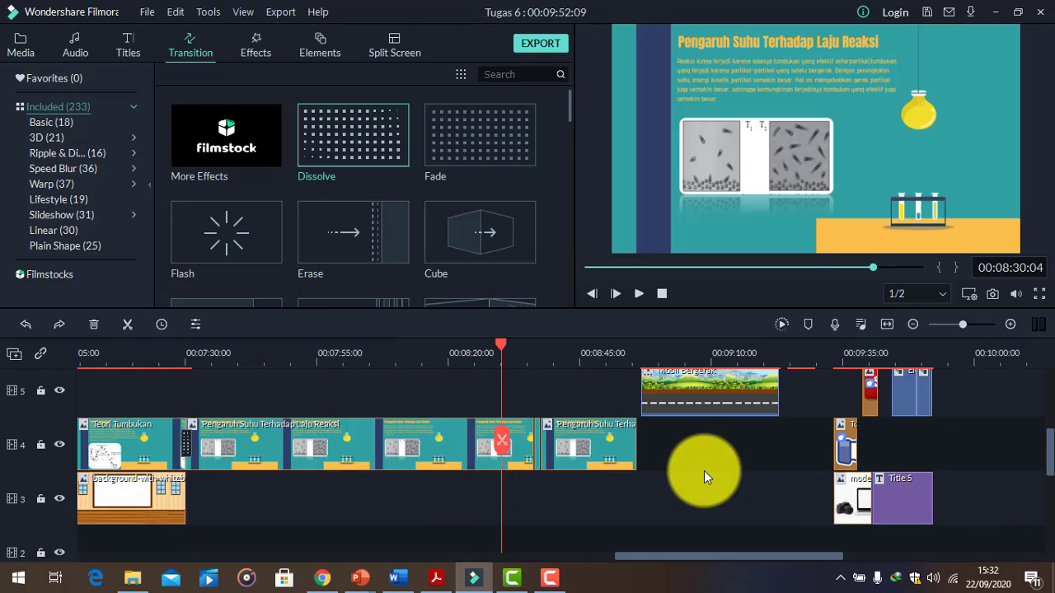
pyautogui.moveTo(501, 339); pyautogui.dragTo(632, 405)
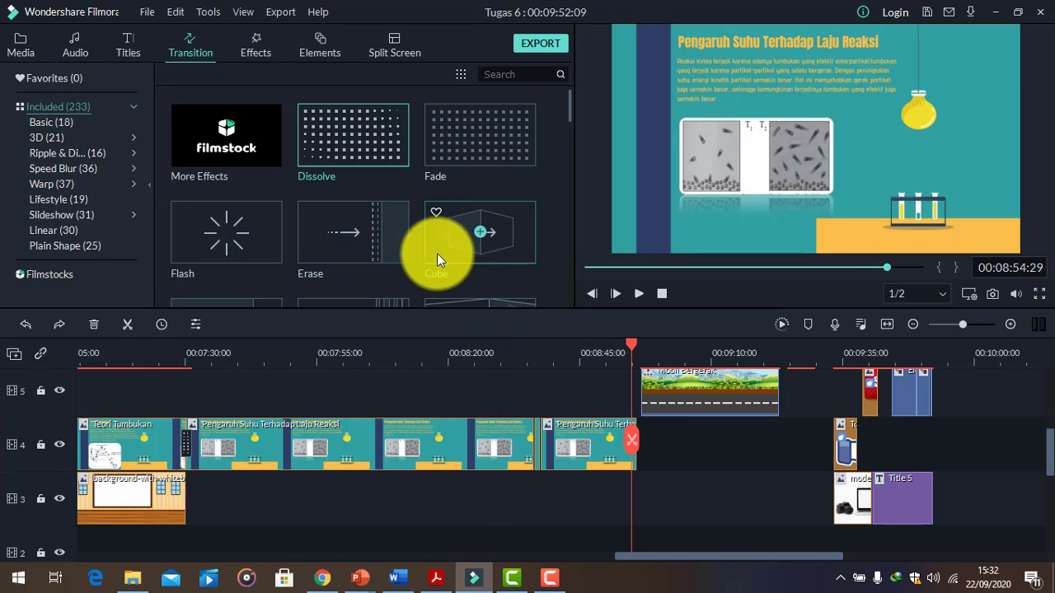
pyautogui.moveTo(399, 246)
pyautogui.mouseDown()
pyautogui.moveTo(634, 439)
pyautogui.moveTo(638, 455)
pyautogui.mouseUp()
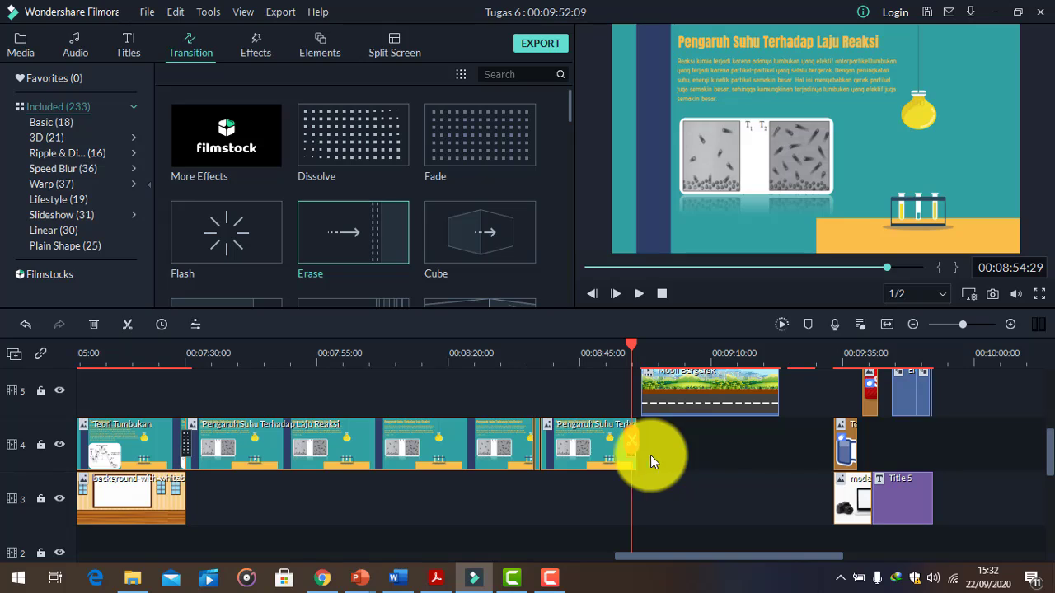
pyautogui.click(637, 294)
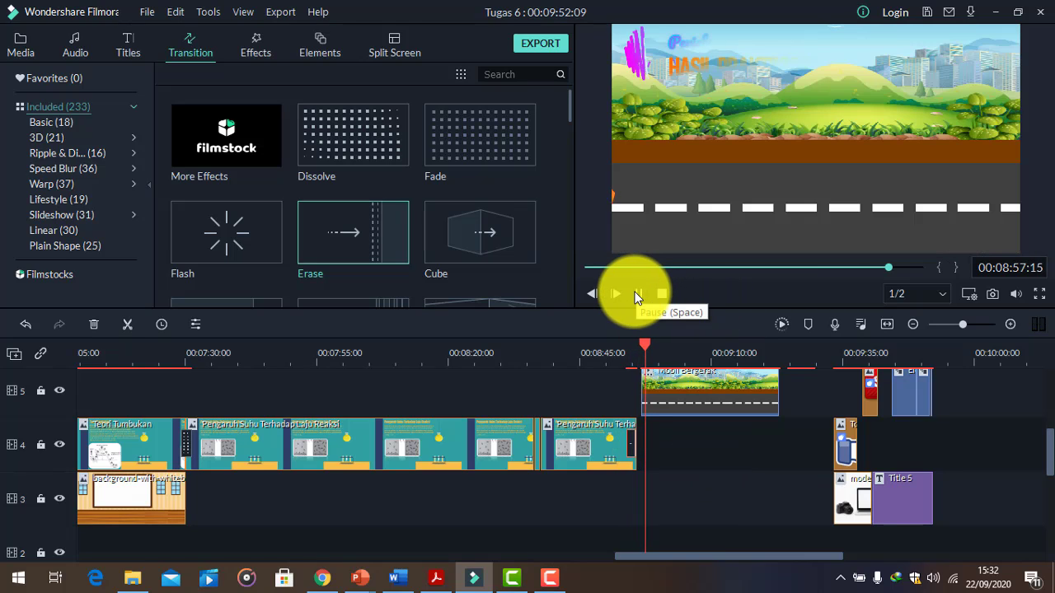
pyautogui.click(637, 293)
pyautogui.scroll(1, 702, 474)
pyautogui.moveTo(519, 249)
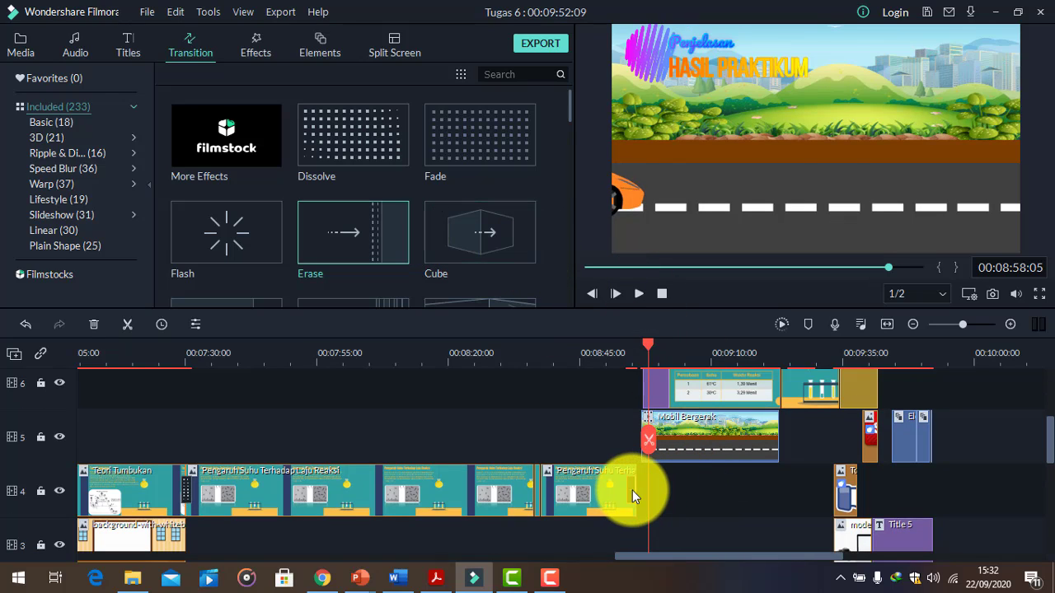
pyautogui.hotkey('ctrl', 'z')
# - Apply the Cube transition at the end of the last Pengaruh Suhu slide on track 4 and preview it
pyautogui.moveTo(523, 242)
pyautogui.mouseDown()
pyautogui.moveTo(647, 348)
pyautogui.moveTo(630, 476)
pyautogui.mouseUp()
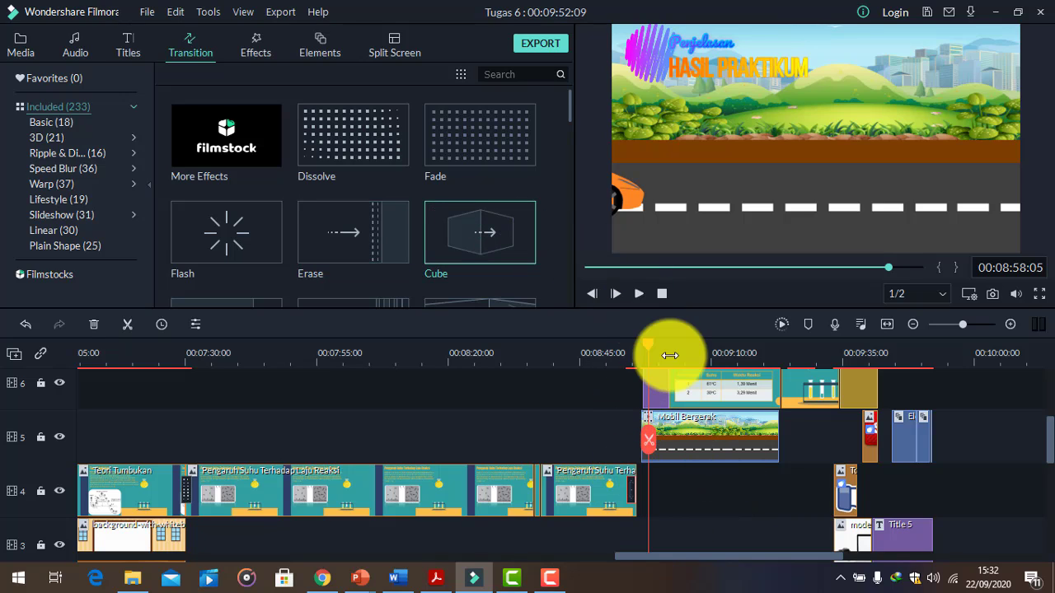
pyautogui.moveTo(651, 349); pyautogui.dragTo(628, 370)
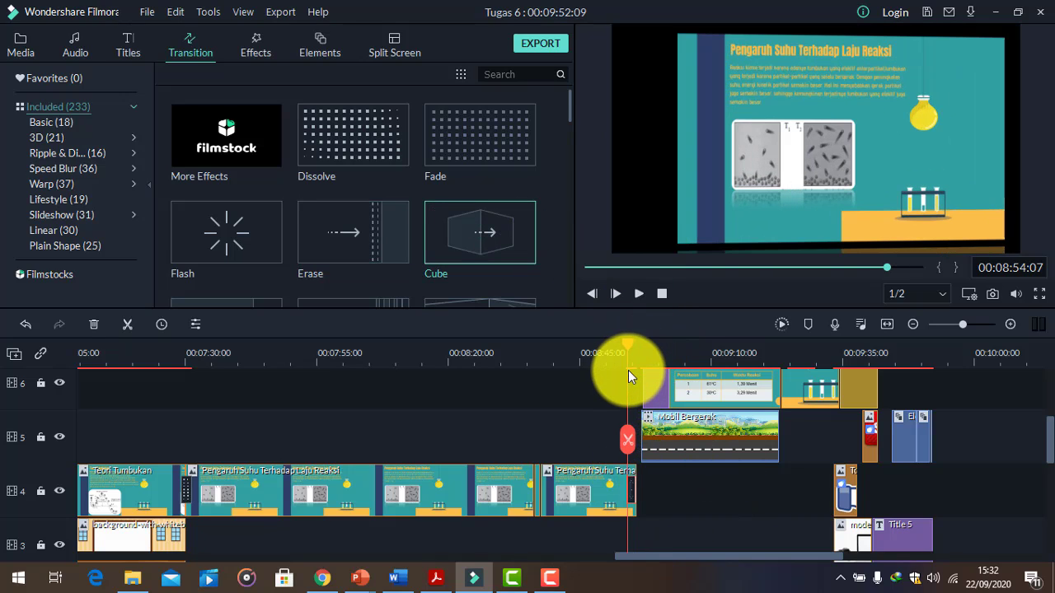
pyautogui.click(638, 294)
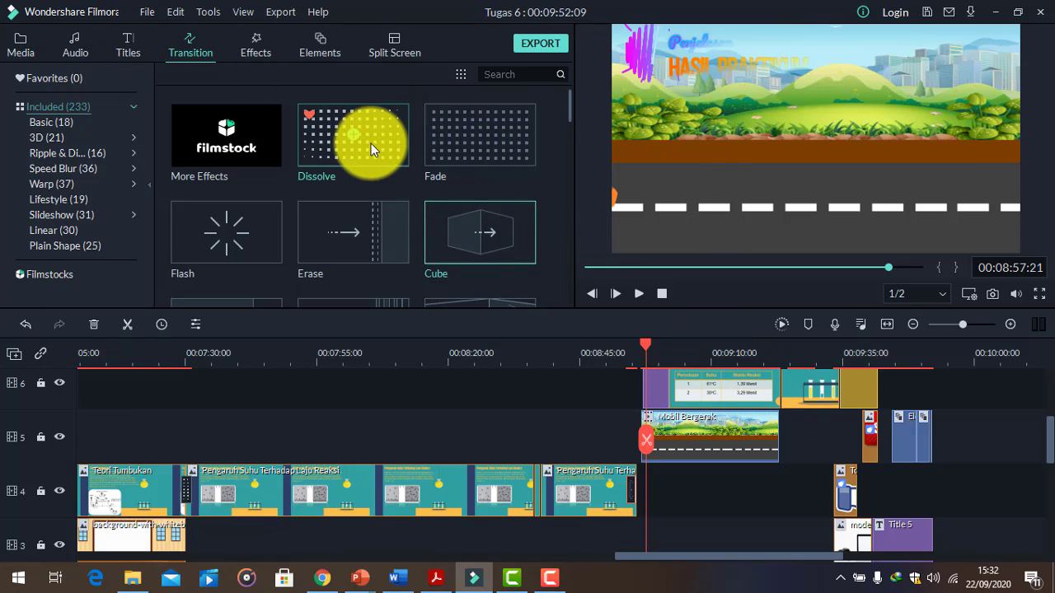
# - Apply the Dissolve transition at the start of the Mobil Bergerak clip on track 5 and preview it through the Hasil Percobaan slide
pyautogui.moveTo(371, 144); pyautogui.dragTo(643, 448)
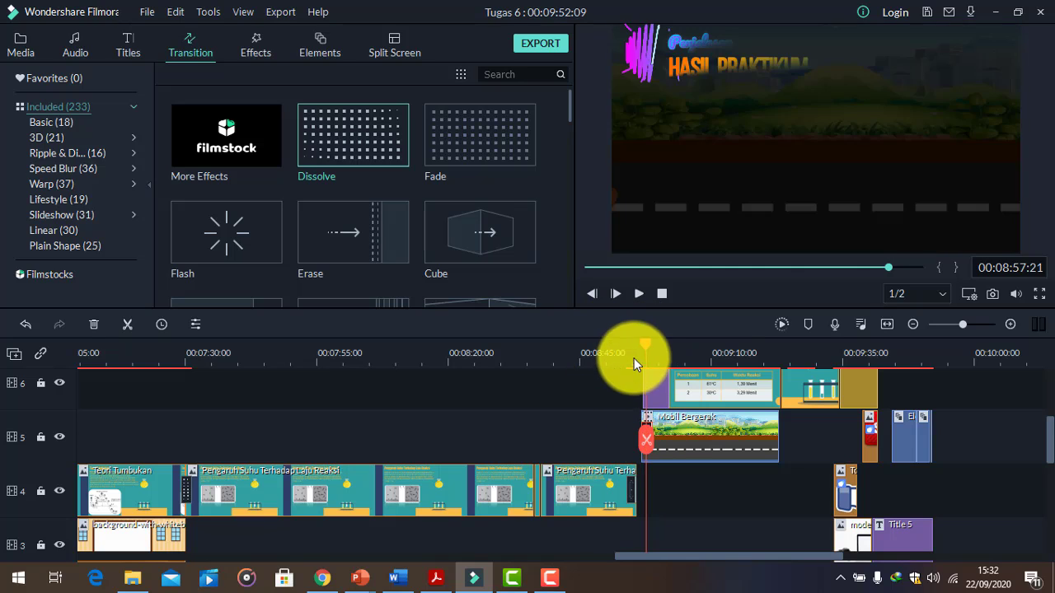
pyautogui.moveTo(634, 358); pyautogui.dragTo(625, 375)
pyautogui.click(639, 293)
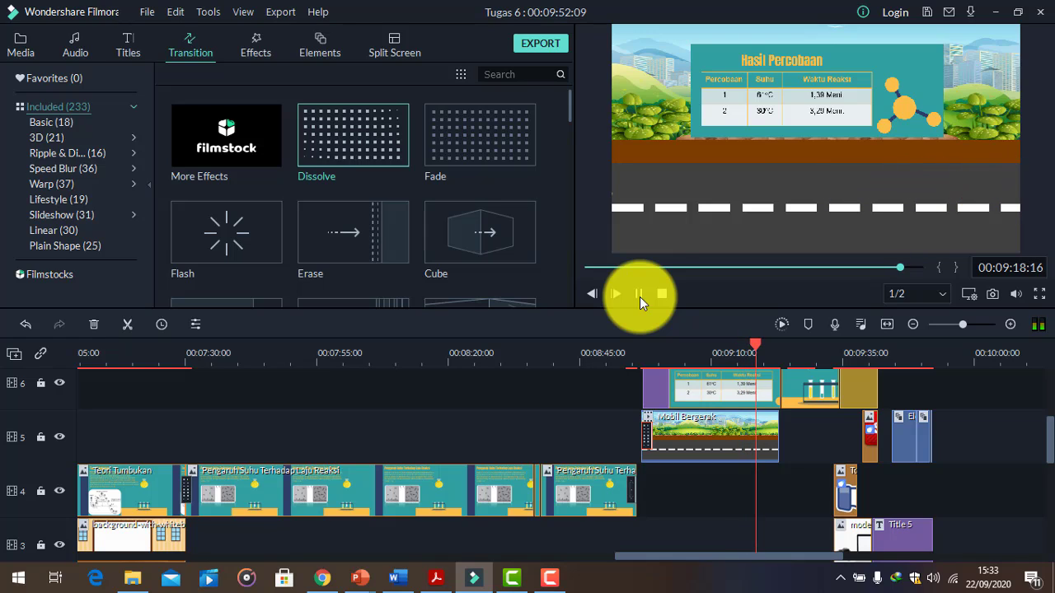
pyautogui.click(640, 297)
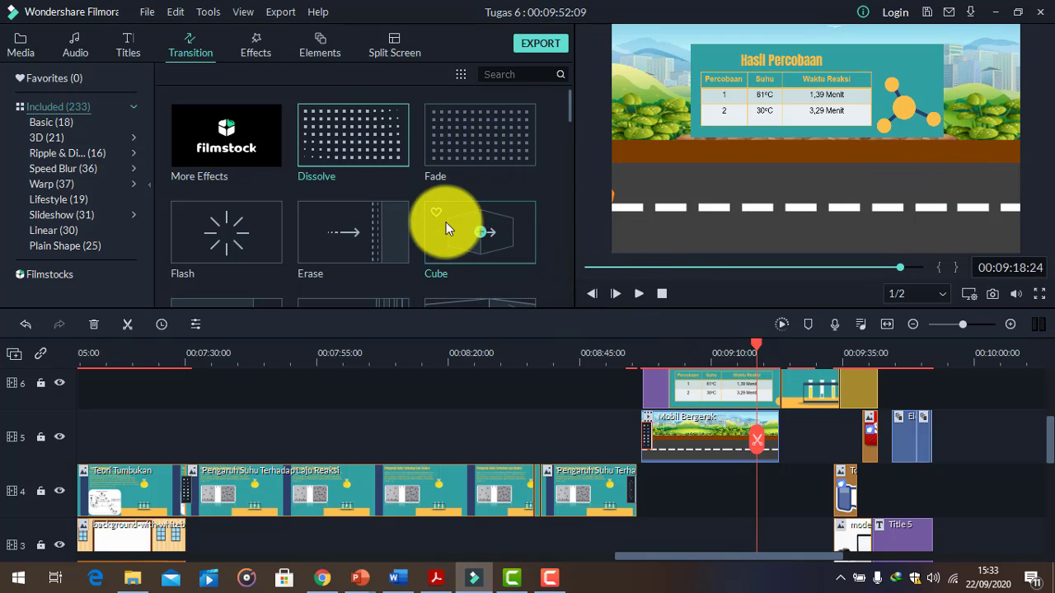
# - Apply the Evaporate 2 transition between the Hasil Percobaan and Kesimpulan slides on track 6 and at the end of the Kesimpulan slide
pyautogui.scroll(-5, 298, 229)
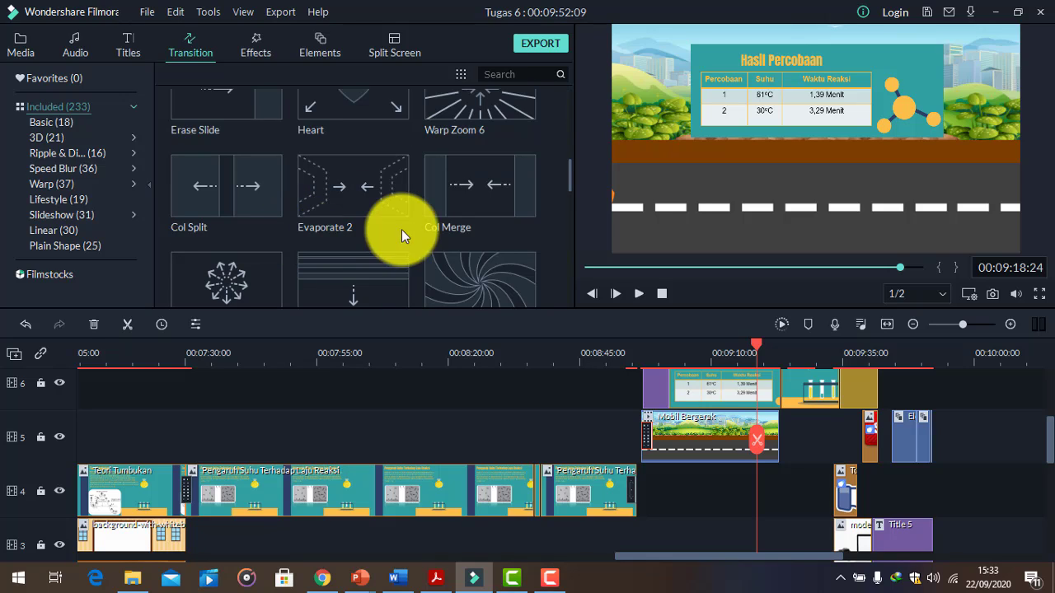
pyautogui.moveTo(394, 207); pyautogui.dragTo(775, 391)
pyautogui.moveTo(756, 350); pyautogui.dragTo(834, 433)
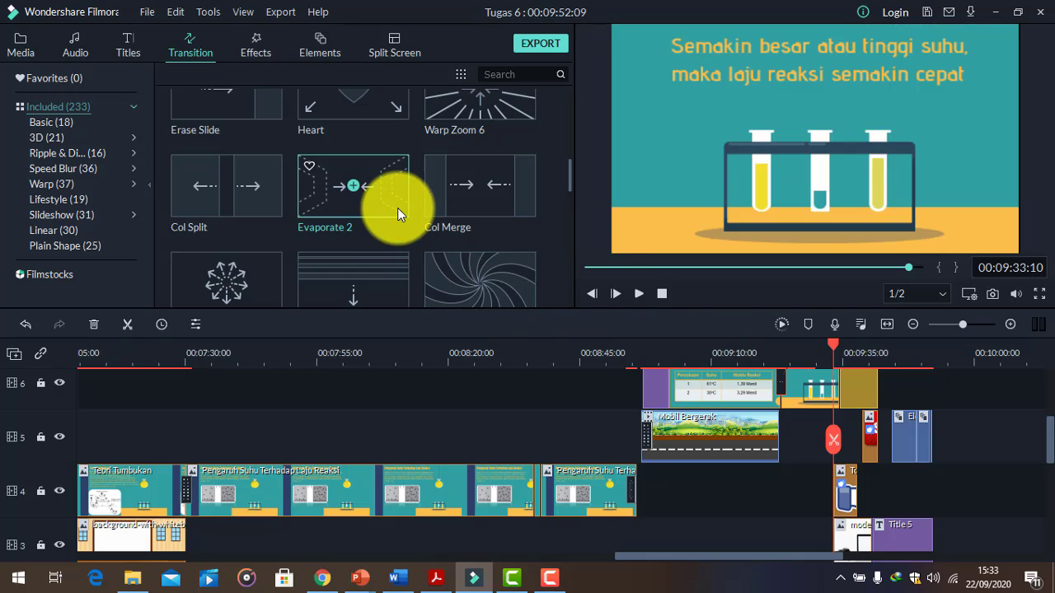
pyautogui.moveTo(397, 208); pyautogui.dragTo(848, 404)
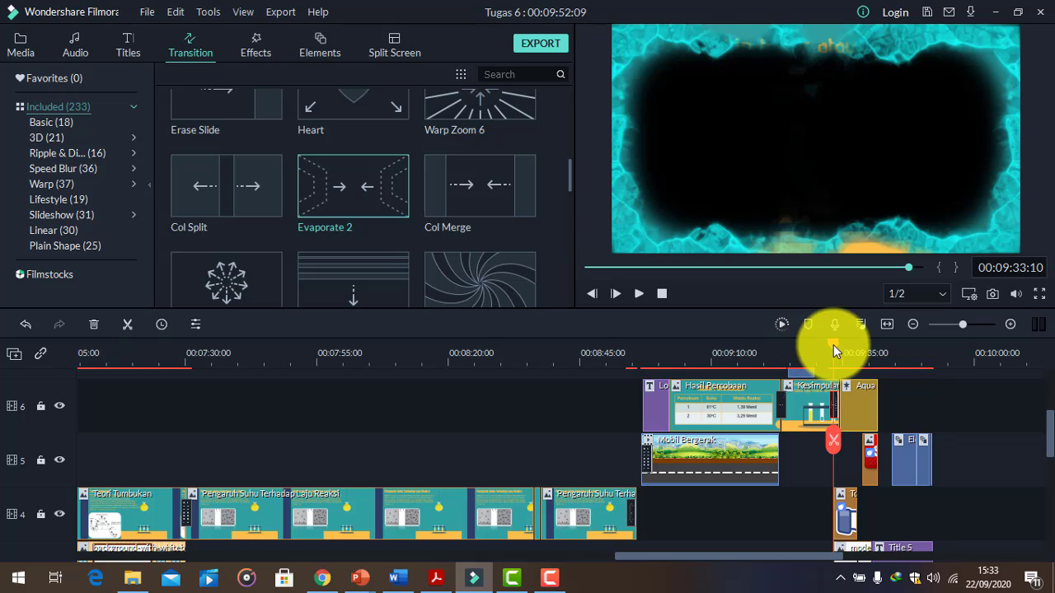
# - Preview the Evaporate 2 transition from the Kesimpulan slide to the laptop scene twice
pyautogui.click(835, 345)
pyautogui.moveTo(830, 361)
pyautogui.mouseDown()
pyautogui.moveTo(844, 372)
pyautogui.moveTo(832, 377)
pyautogui.mouseUp()
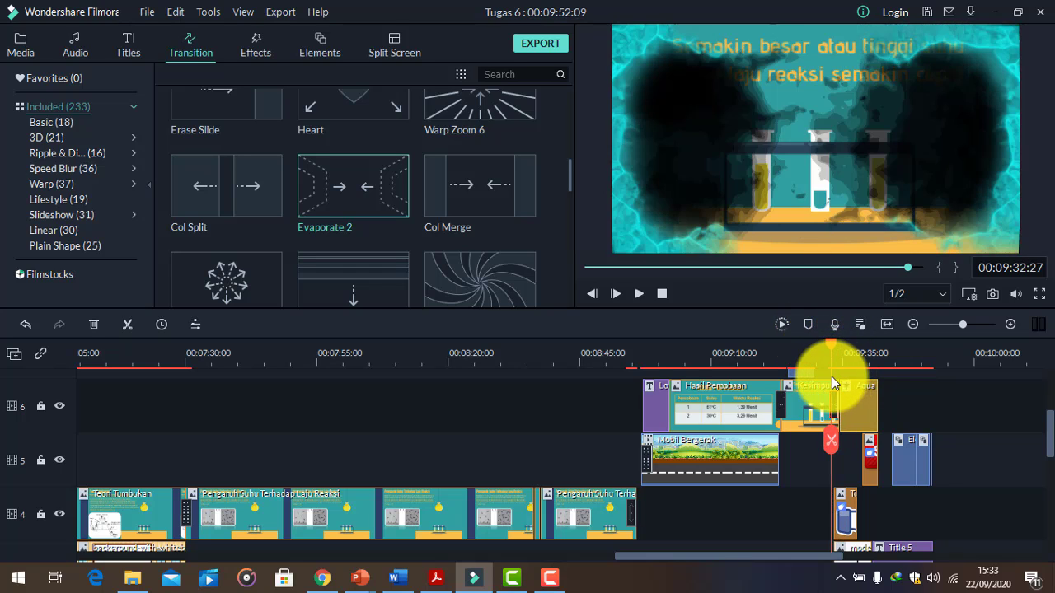
pyautogui.click(644, 293)
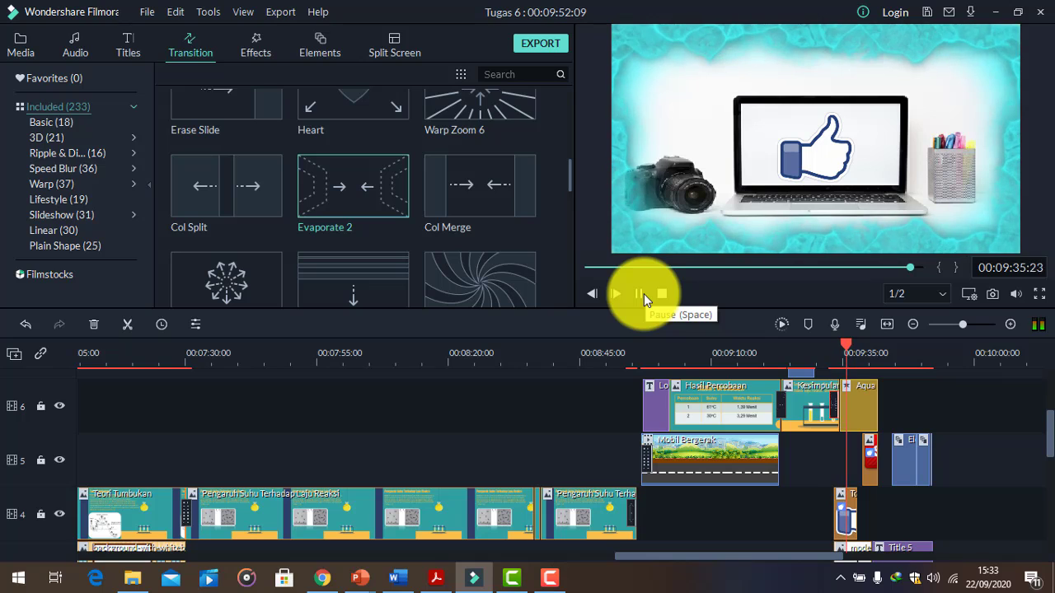
pyautogui.click(644, 293)
pyautogui.click(808, 369)
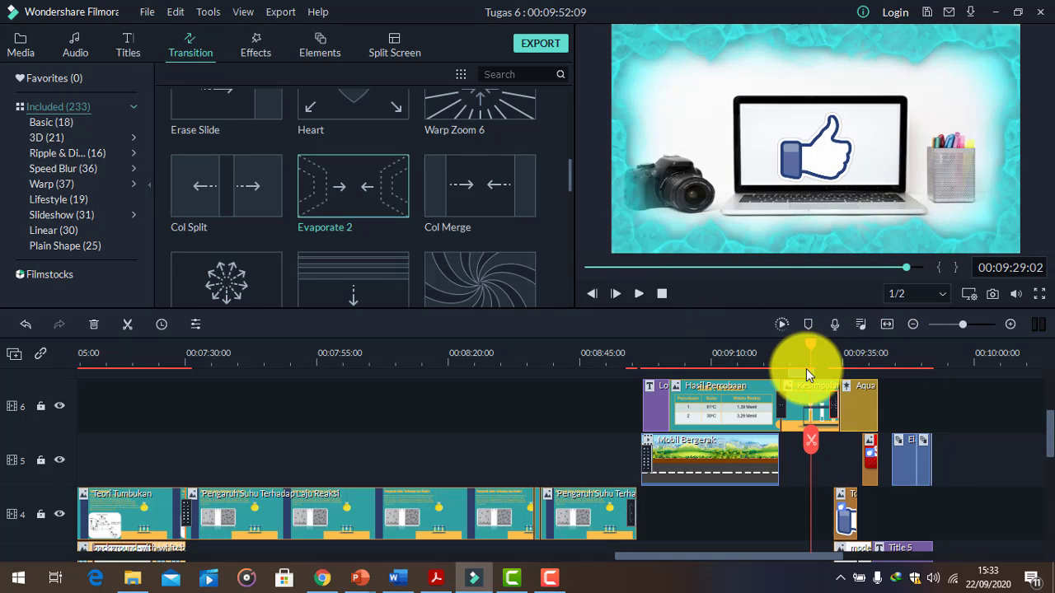
pyautogui.click(806, 368)
pyautogui.click(636, 295)
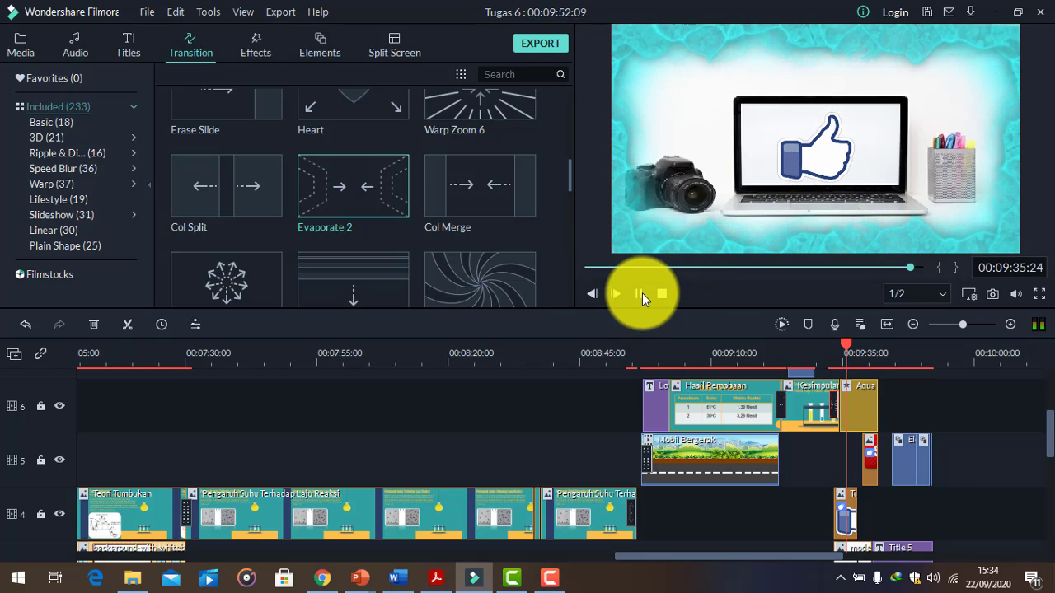
pyautogui.click(642, 293)
# - Open the Elements library and review the animated elements on track 5 over the closing title
pyautogui.scroll(-4, 932, 450)
pyautogui.scroll(3, 933, 450)
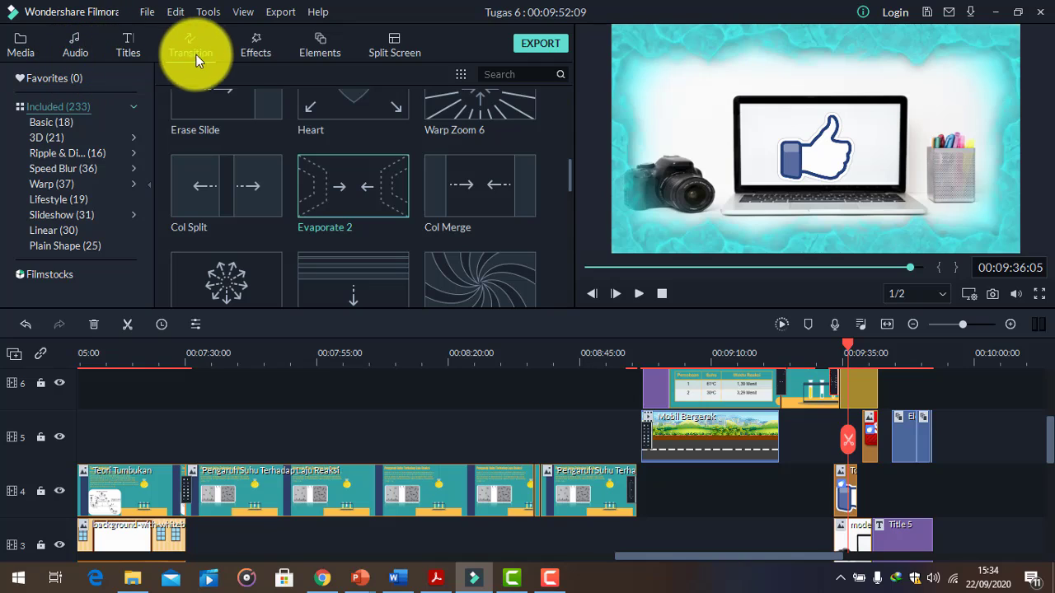
pyautogui.click(315, 50)
pyautogui.moveTo(852, 348); pyautogui.dragTo(908, 435)
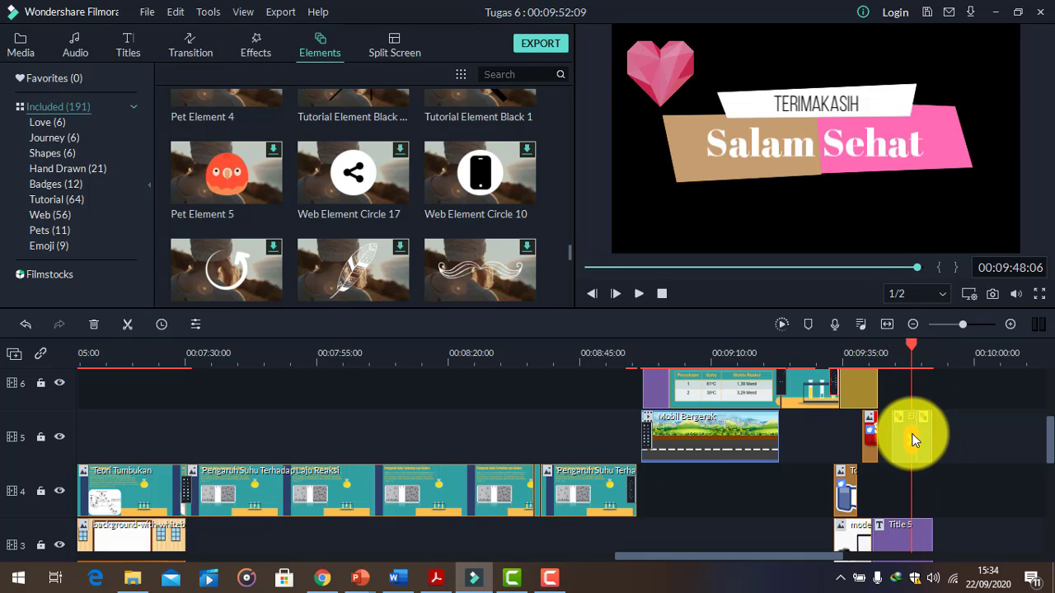
pyautogui.click(910, 436)
pyautogui.moveTo(907, 345); pyautogui.dragTo(920, 393)
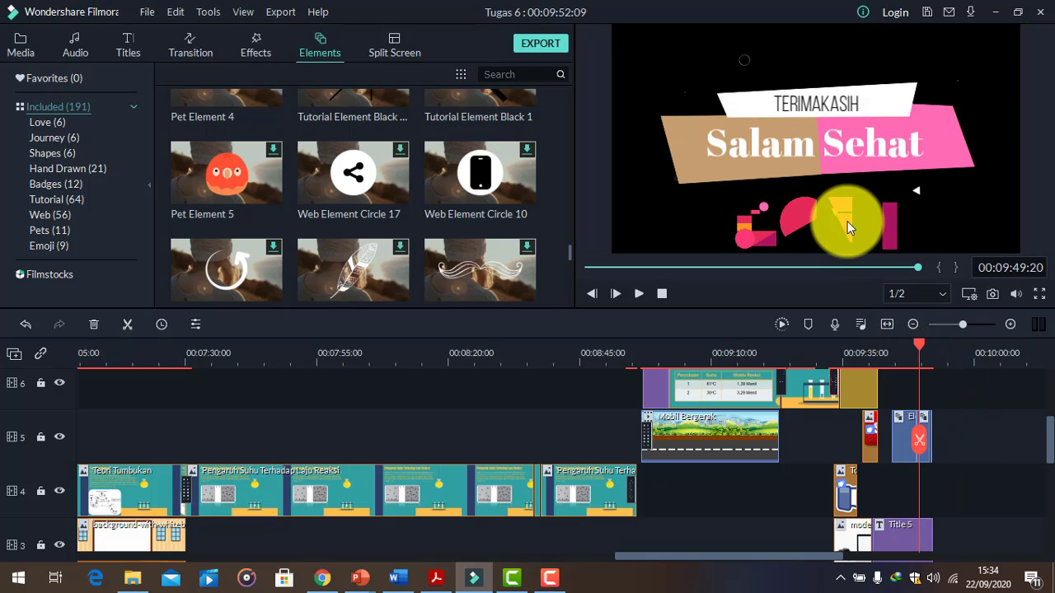
# - Show the Sound Effect library and go back through the timeline to 00:00:00:00 to review the audio tracks
pyautogui.click(66, 52)
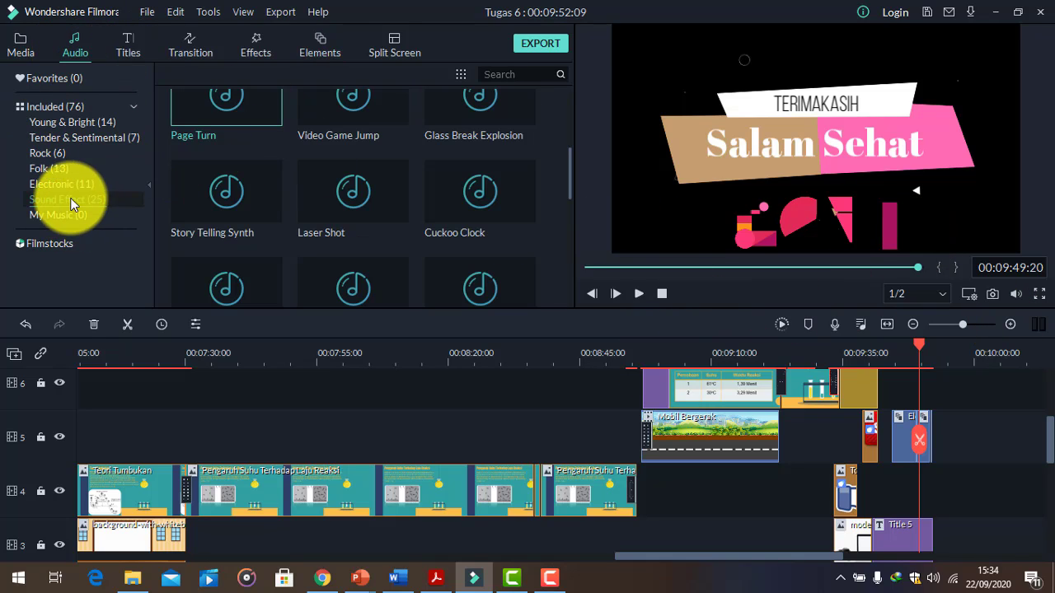
pyautogui.moveTo(918, 346); pyautogui.dragTo(631, 436)
pyautogui.scroll(-1, 656, 441)
pyautogui.scroll(-1, 657, 442)
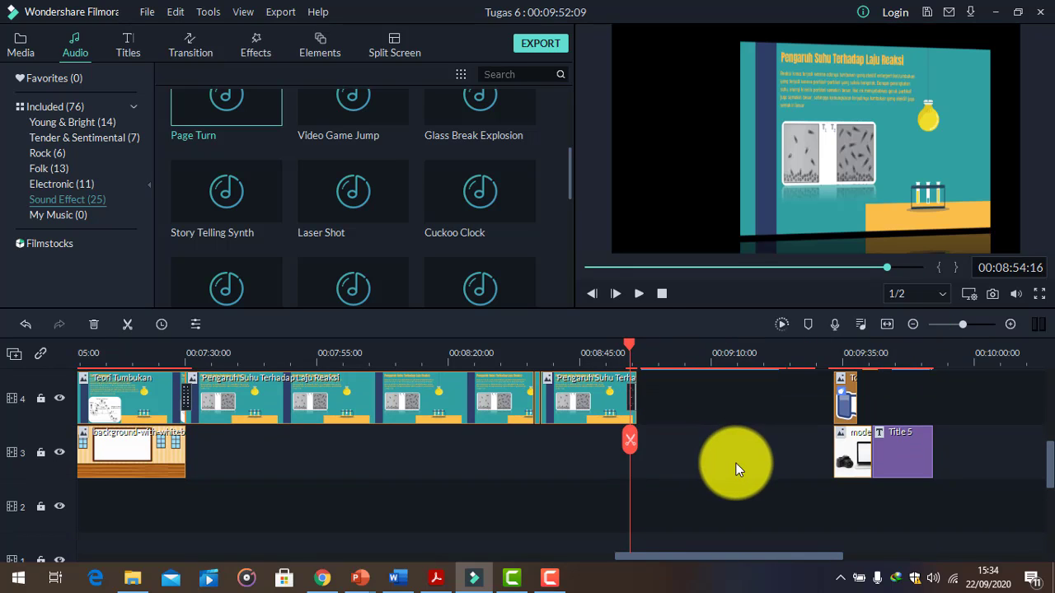
pyautogui.click(310, 353)
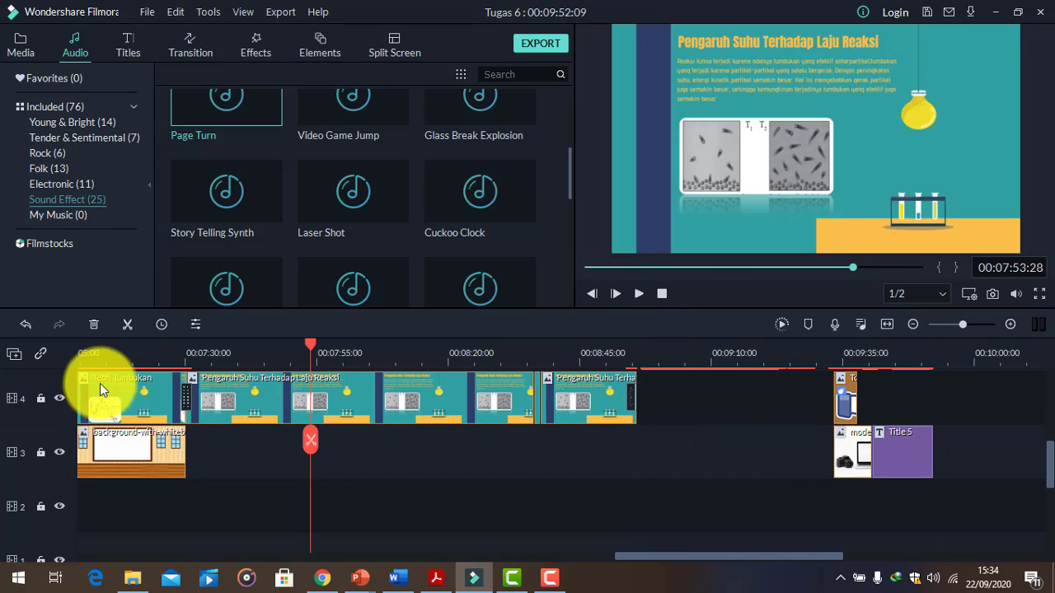
pyautogui.moveTo(310, 379); pyautogui.dragTo(80, 403)
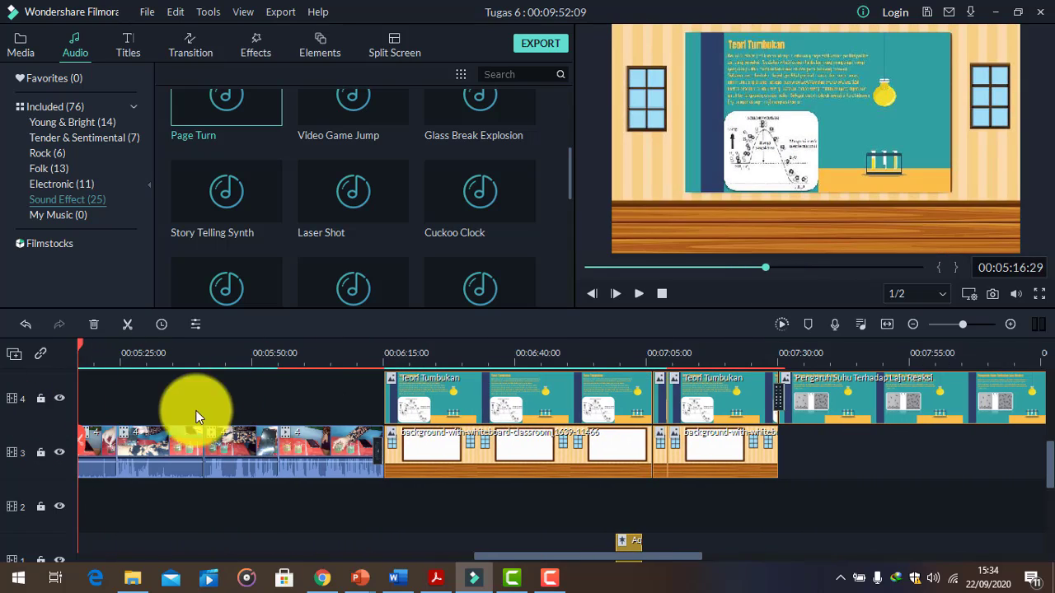
pyautogui.moveTo(196, 416); pyautogui.dragTo(5, 428)
pyautogui.scroll(-3, 120, 503)
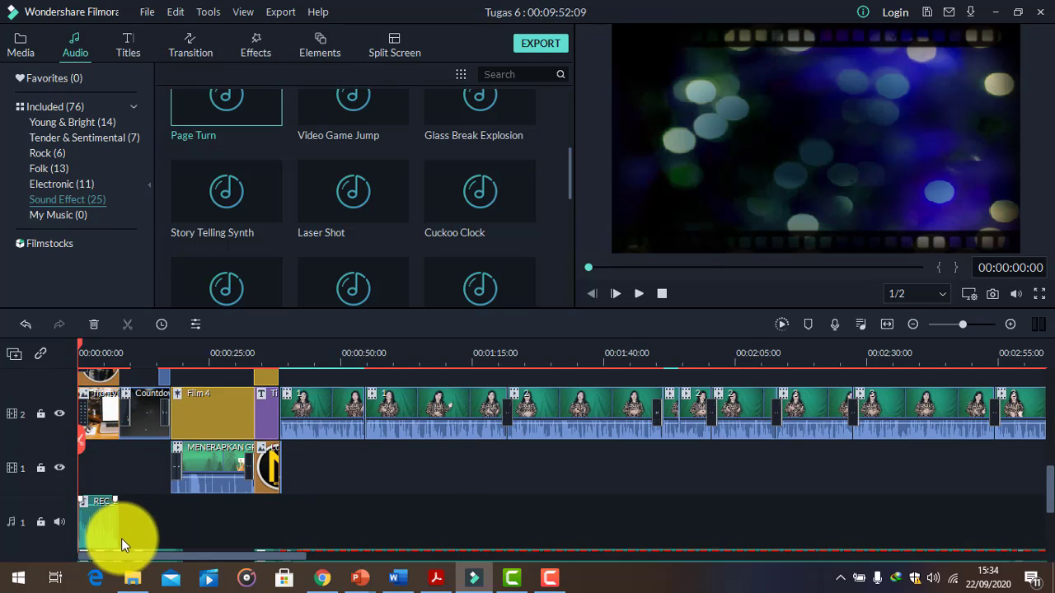
pyautogui.scroll(-1, 121, 539)
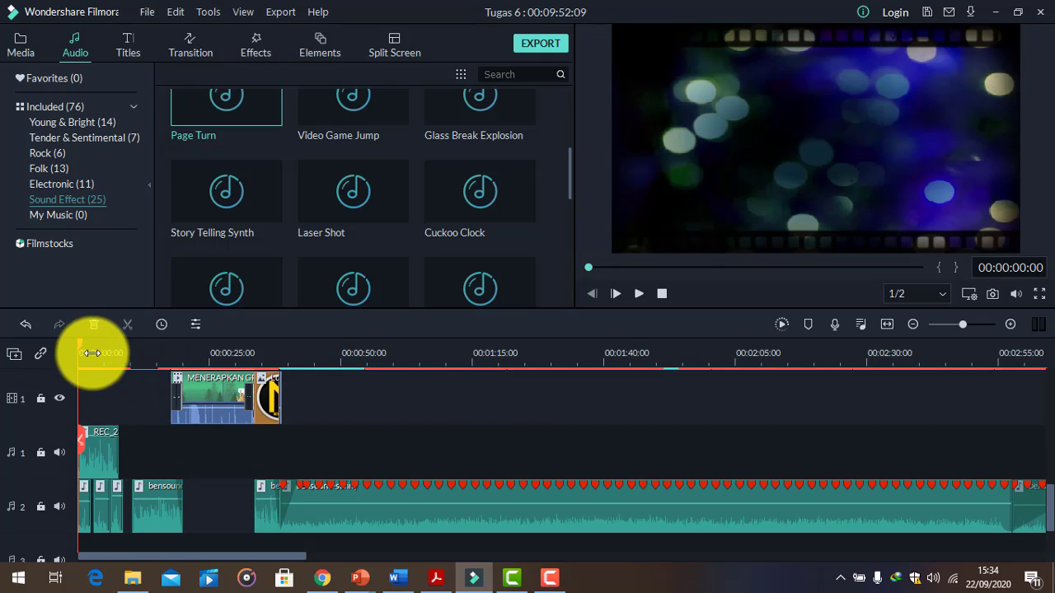
pyautogui.moveTo(83, 352); pyautogui.dragTo(46, 487)
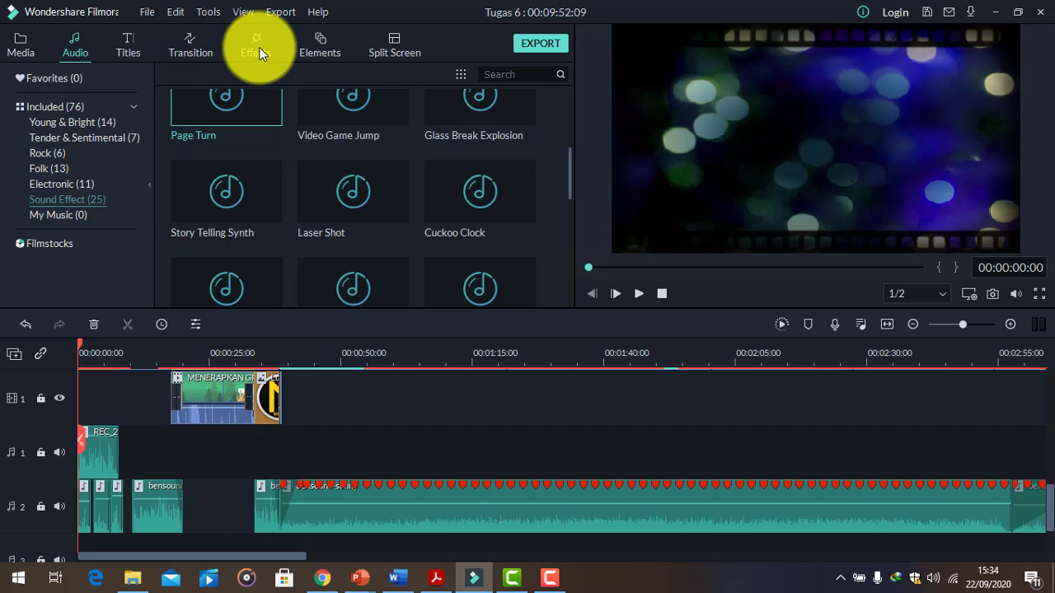
# - Open the effects filter library and review the filter and overlay clips on the opening's video tracks
pyautogui.click(257, 51)
pyautogui.scroll(3, 87, 140)
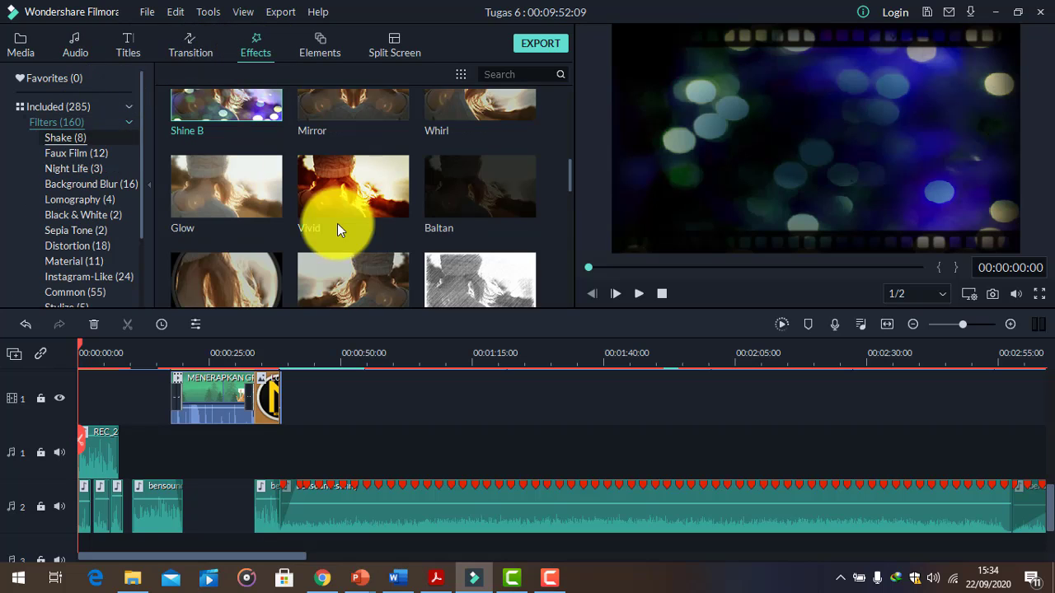
pyautogui.scroll(5, 102, 383)
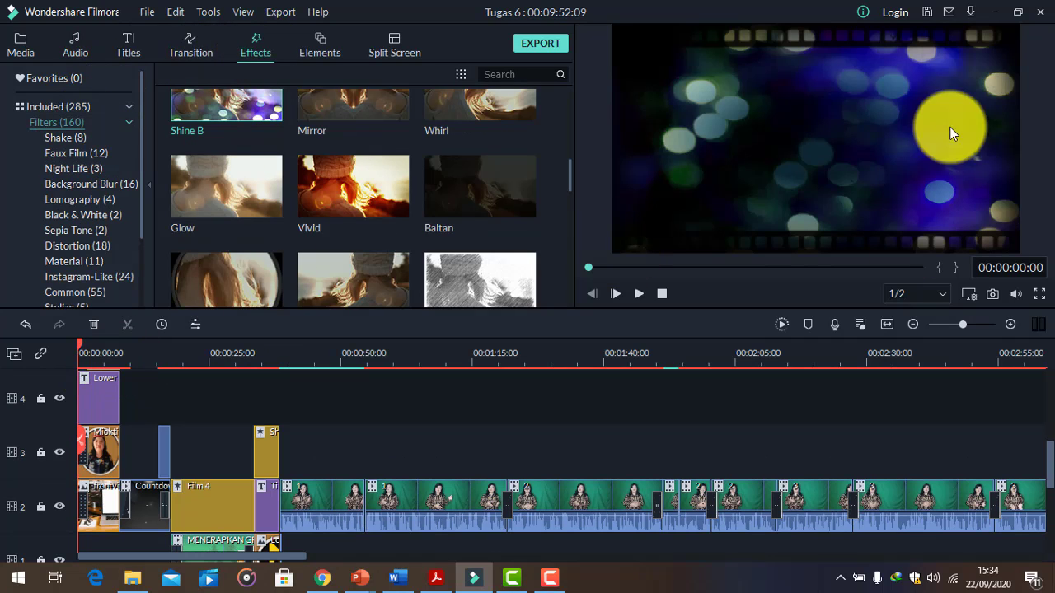
# - Preview the opening from the start up to 00:00:17:01 and review the Sepia Tone filters and the Elements library
pyautogui.click(637, 294)
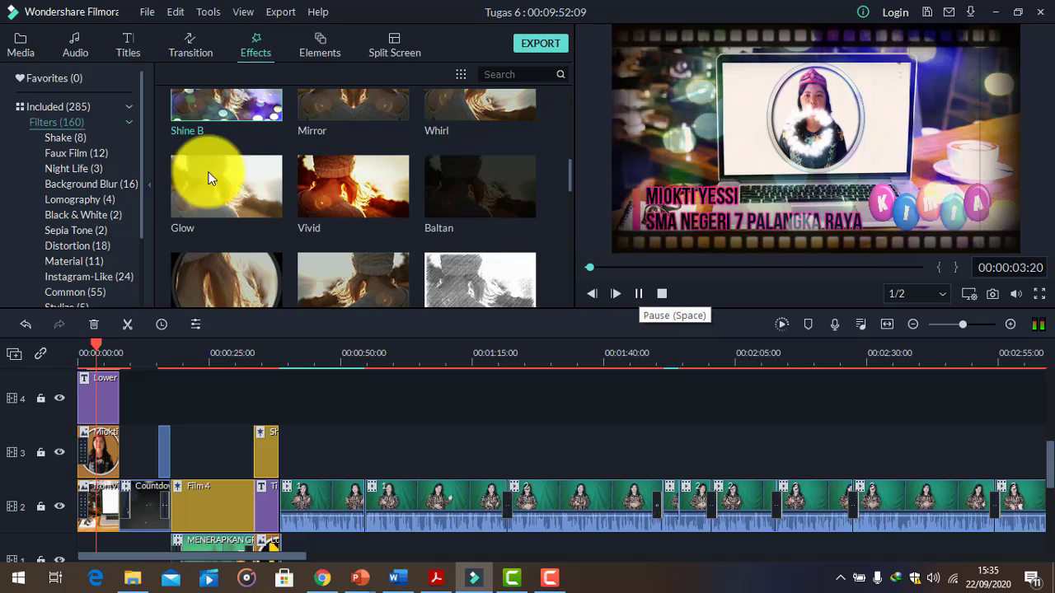
pyautogui.scroll(-3, 84, 238)
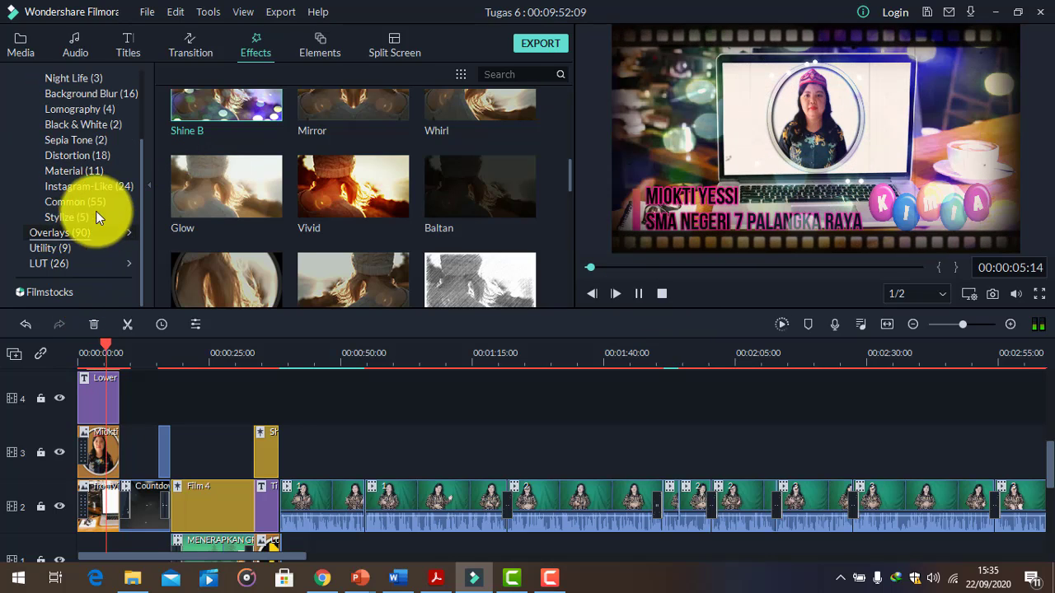
pyautogui.scroll(3, 100, 144)
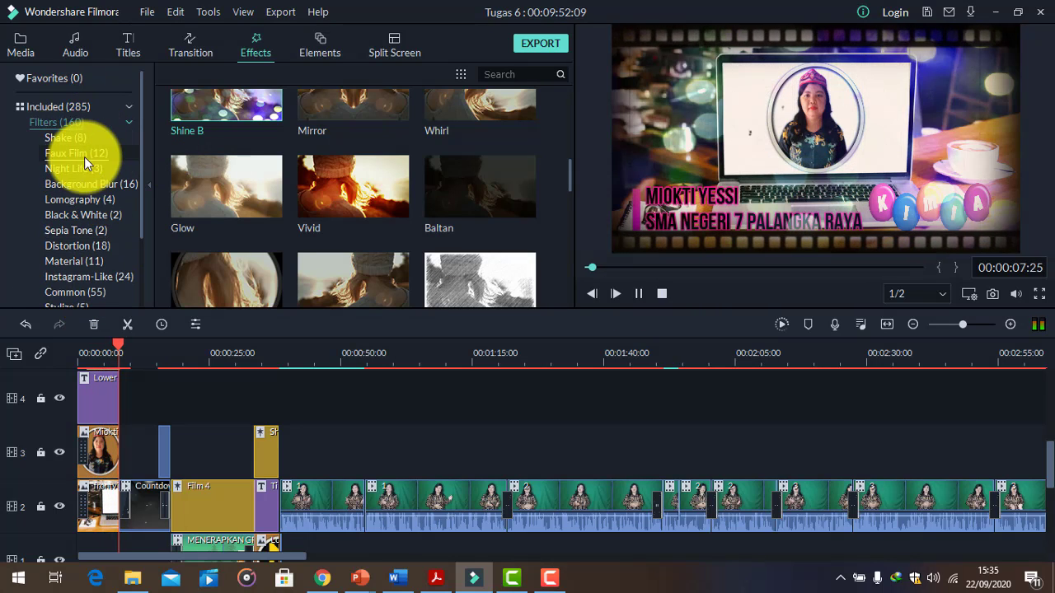
pyautogui.scroll(-3, 69, 268)
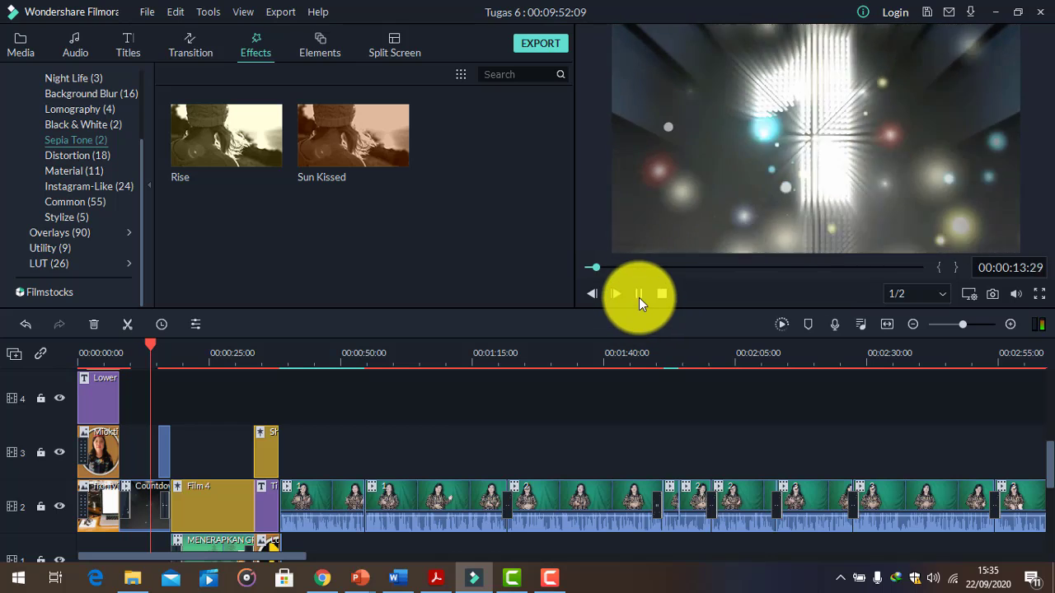
pyautogui.click(638, 294)
pyautogui.moveTo(159, 339); pyautogui.dragTo(167, 349)
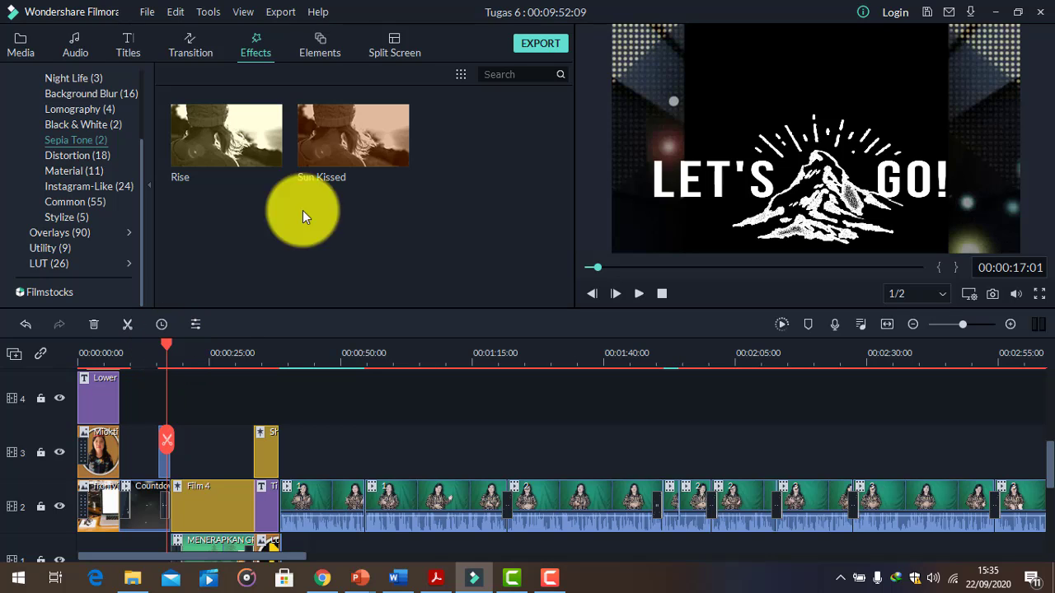
pyautogui.click(328, 48)
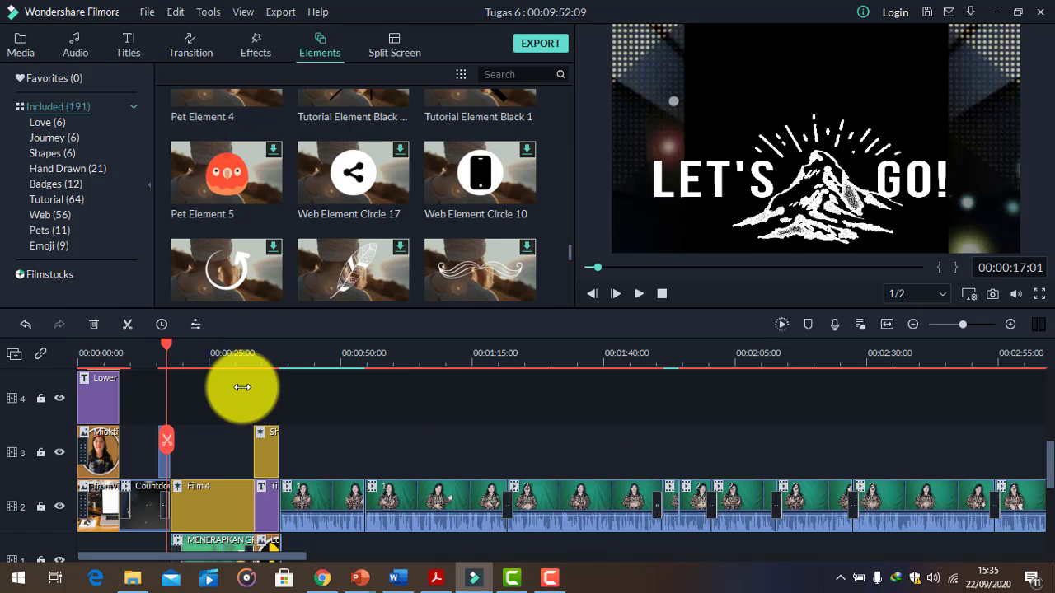
pyautogui.click(549, 581)
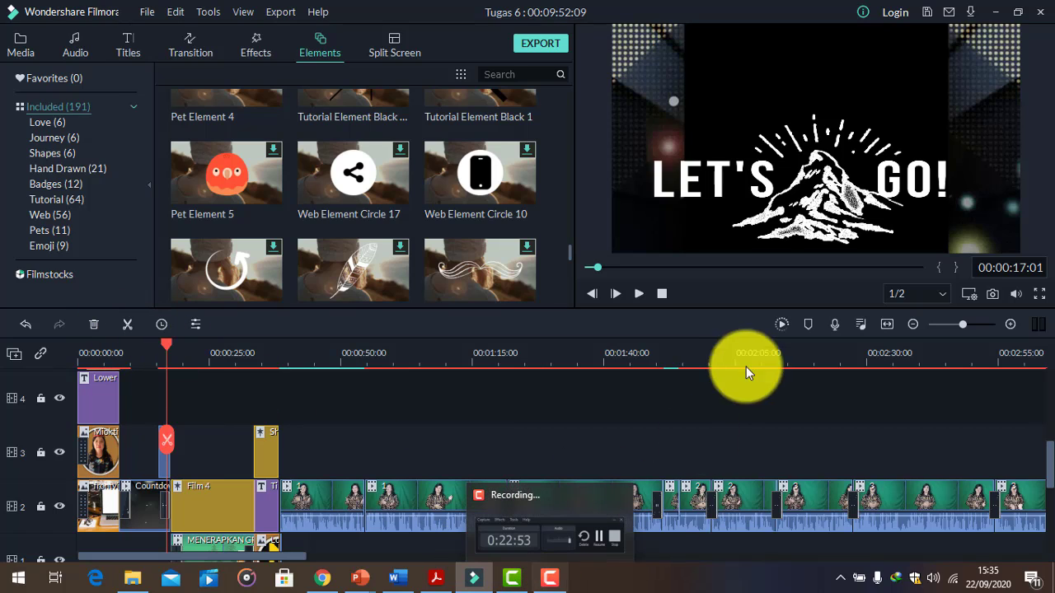
pyautogui.click(548, 577)
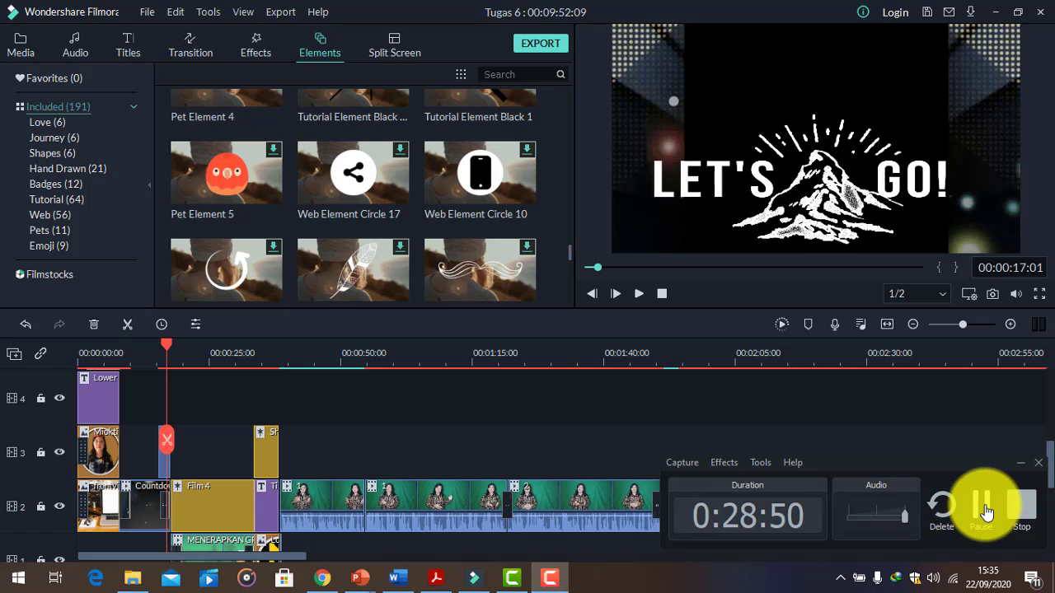
pyautogui.click(1024, 504)
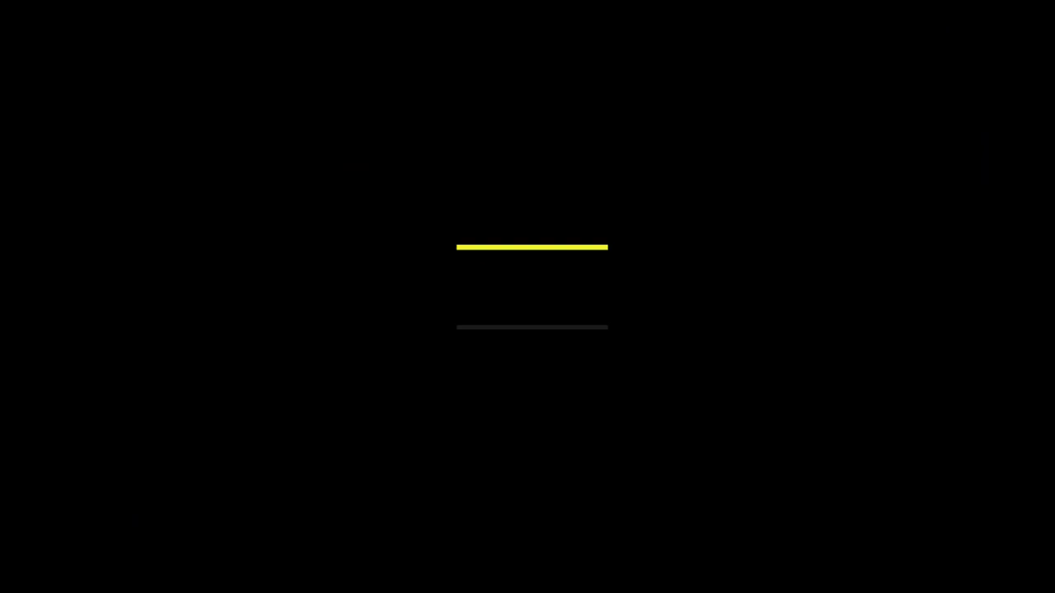